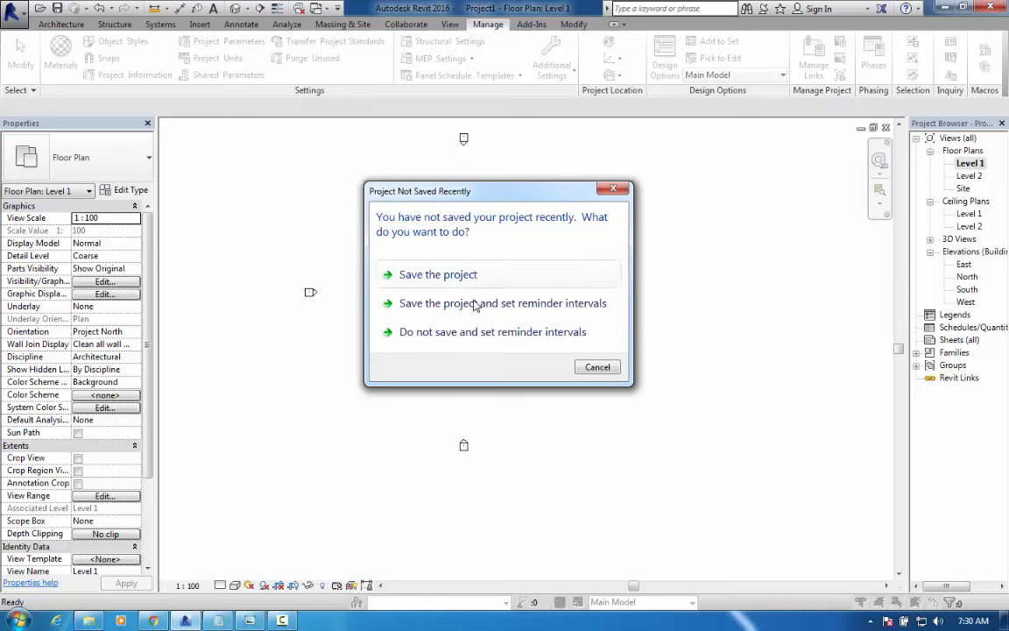
Dismiss the save reminder and set the project's length unit to meters with 2 decimal places
left_click(598, 367)
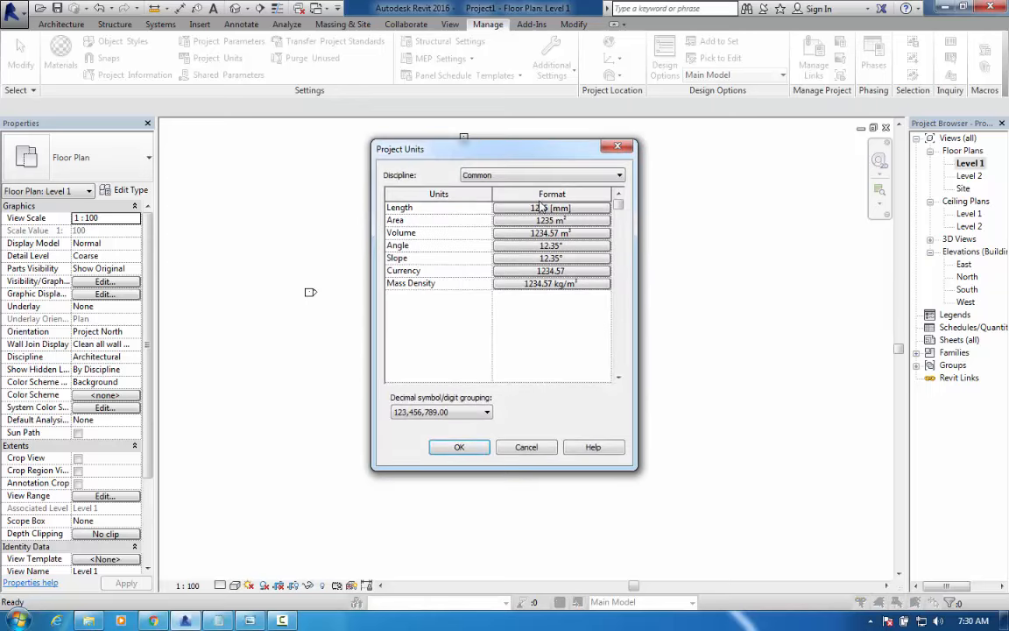
left_click(555, 211)
left_click(521, 233)
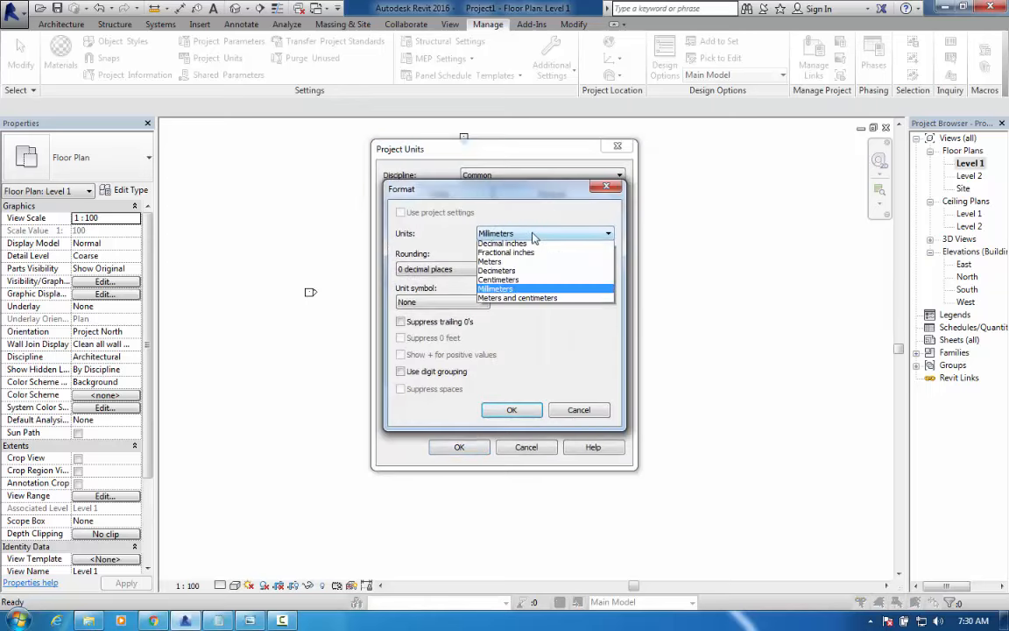
left_click(490, 282)
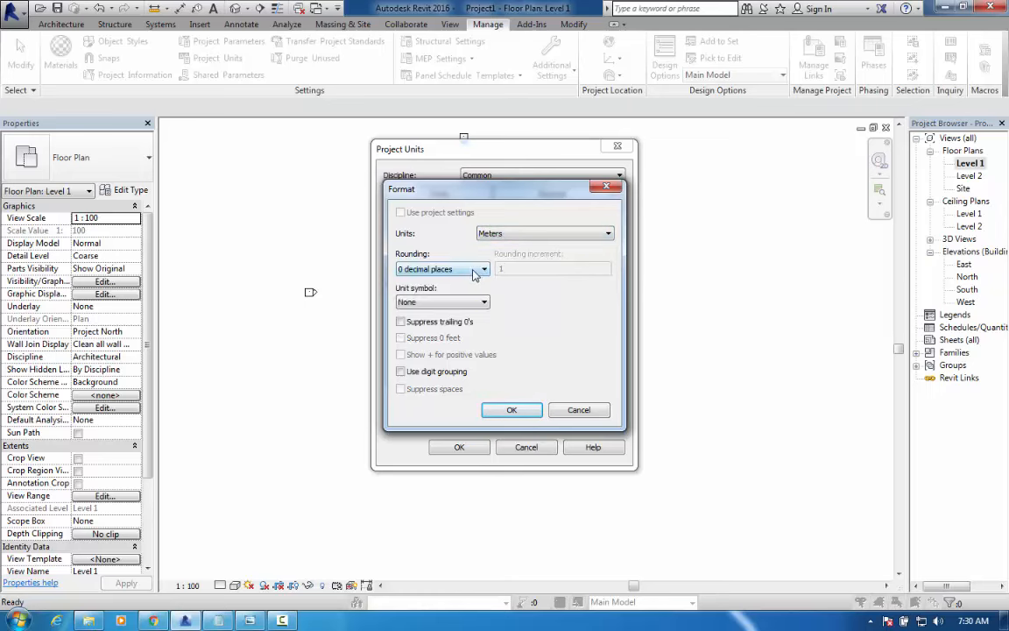
left_click(473, 273)
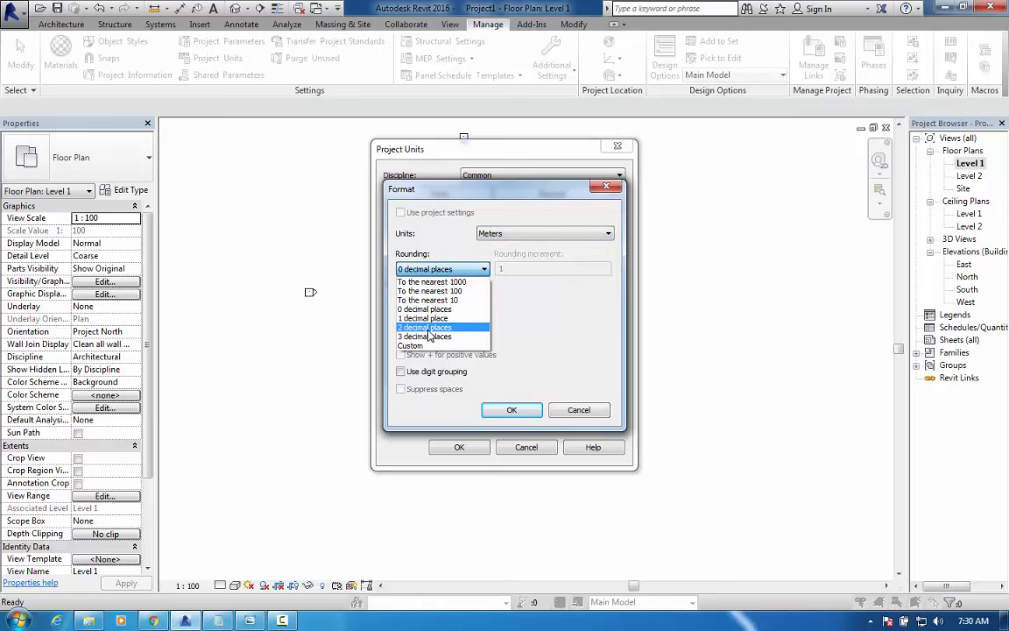
left_click(428, 328)
left_click(515, 409)
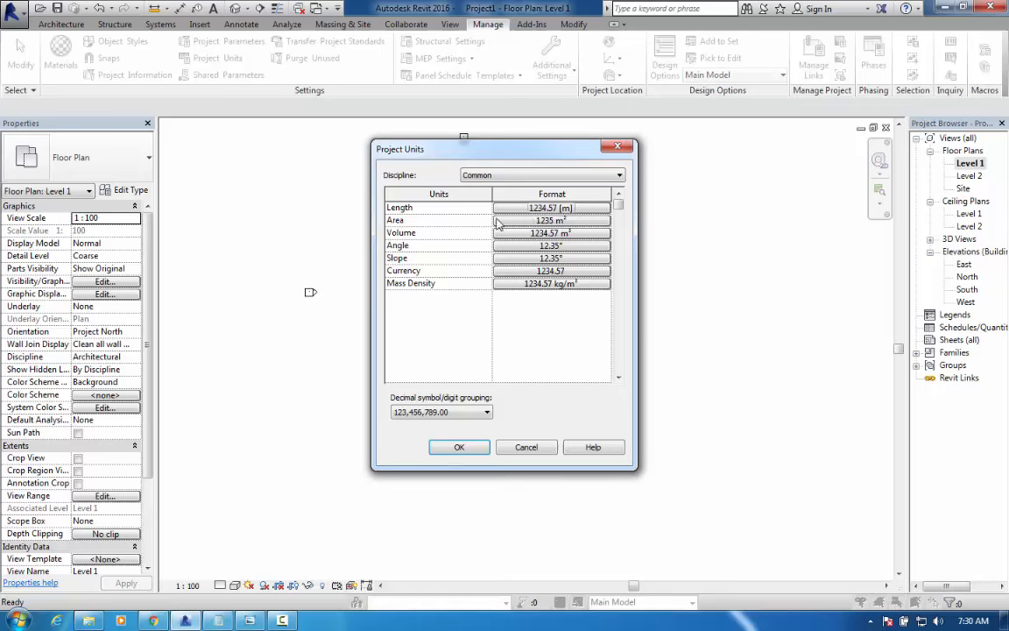
left_click(461, 448)
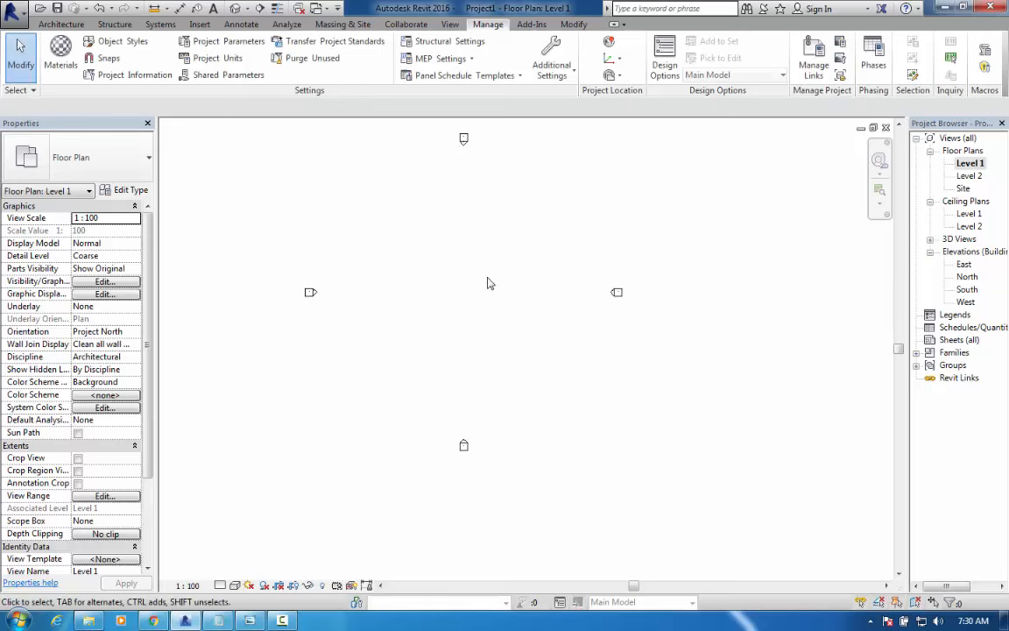
Draw two parallel vertical Generic - 200mm walls about 26 m long and 18 m apart on Level 1
left_click(65, 24)
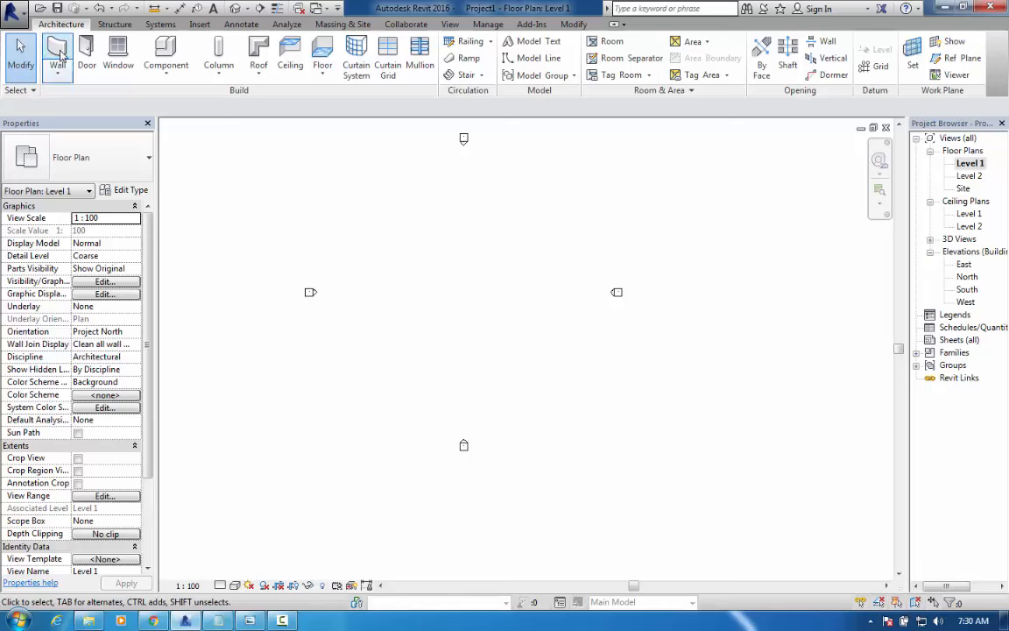
left_click(57, 55)
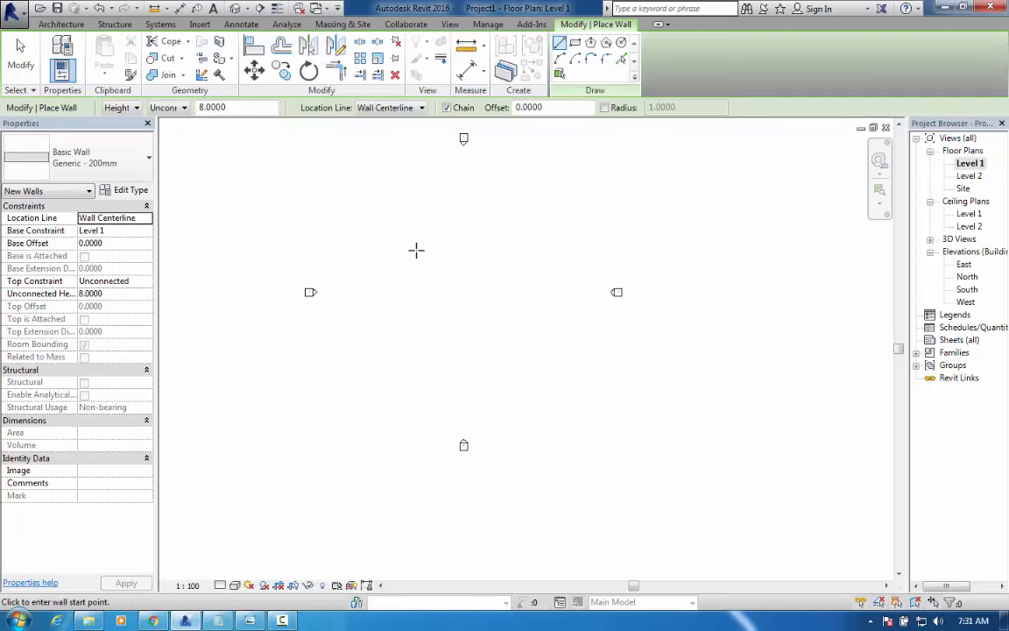
left_click(382, 205)
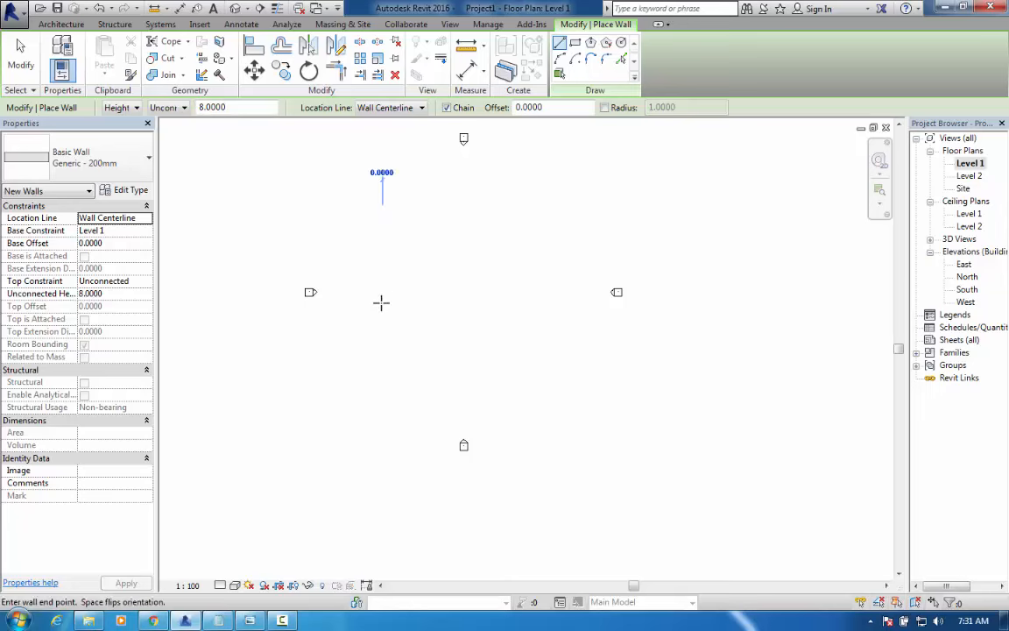
left_click(382, 360)
key("Escape")
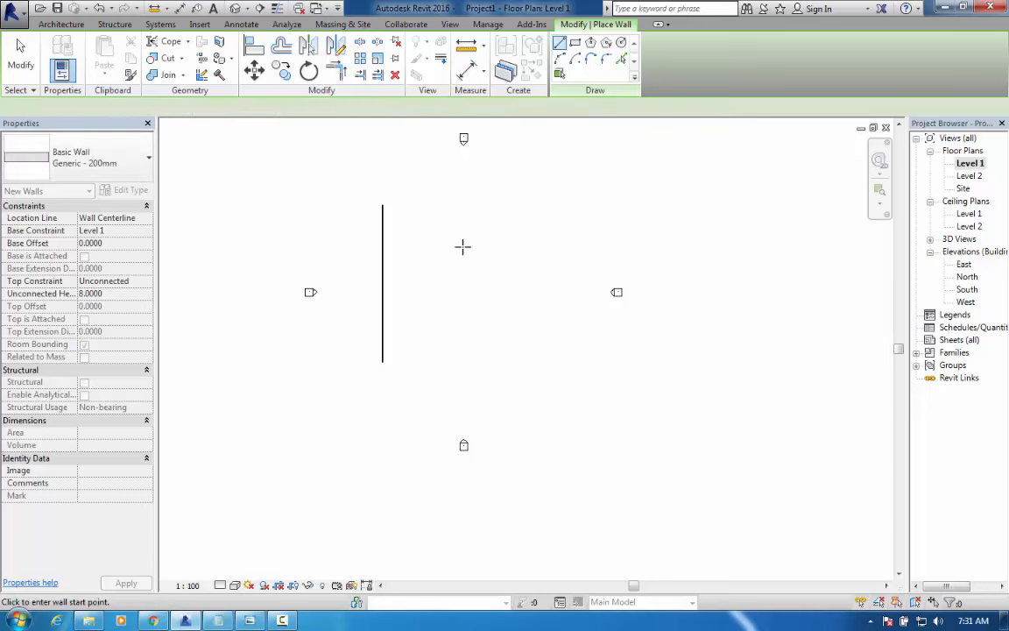
left_click(491, 204)
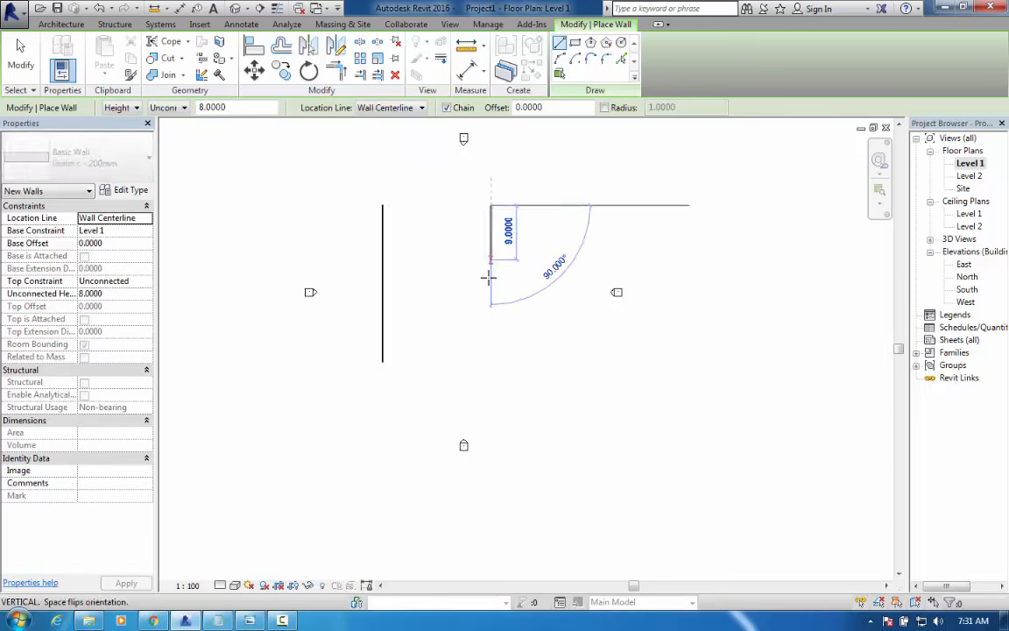
left_click(491, 360)
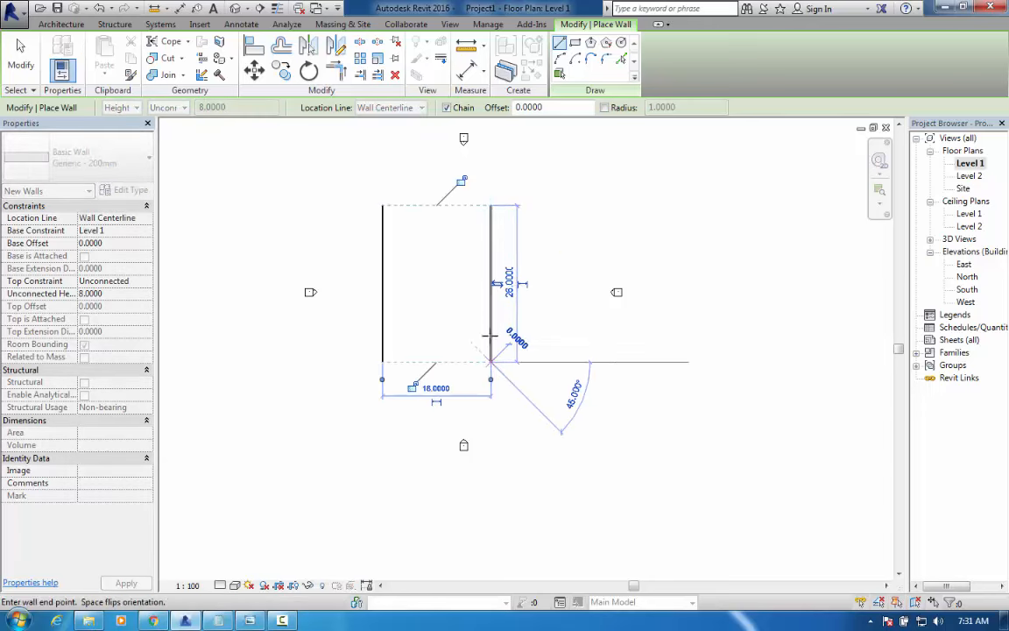
key("Escape")
key("Escape")
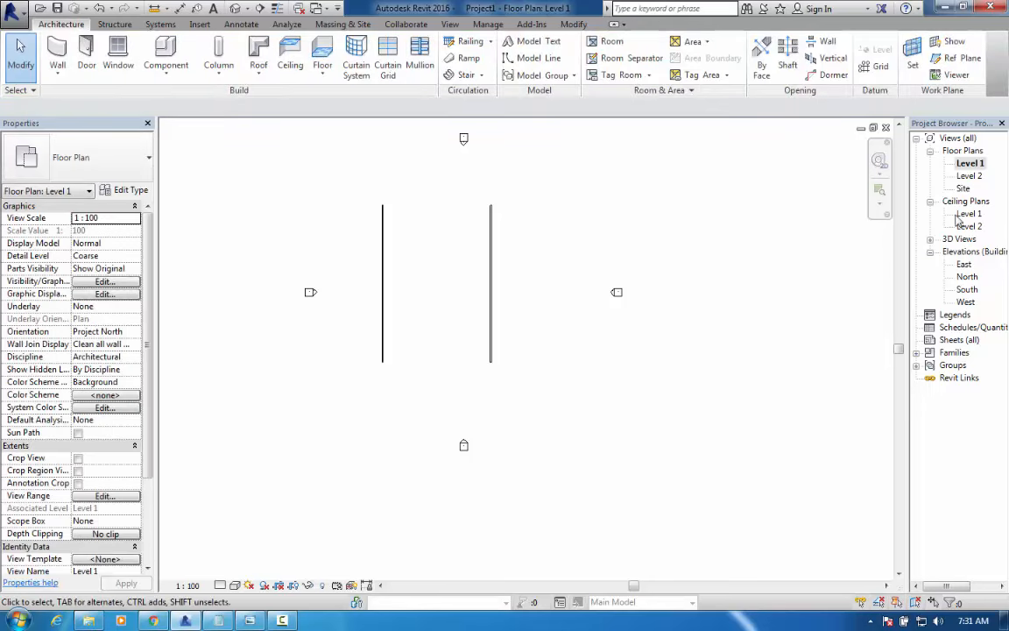
Delete both straight walls from the Level 1 plan
left_click_drag(522, 285, 366, 261)
key("Delete")
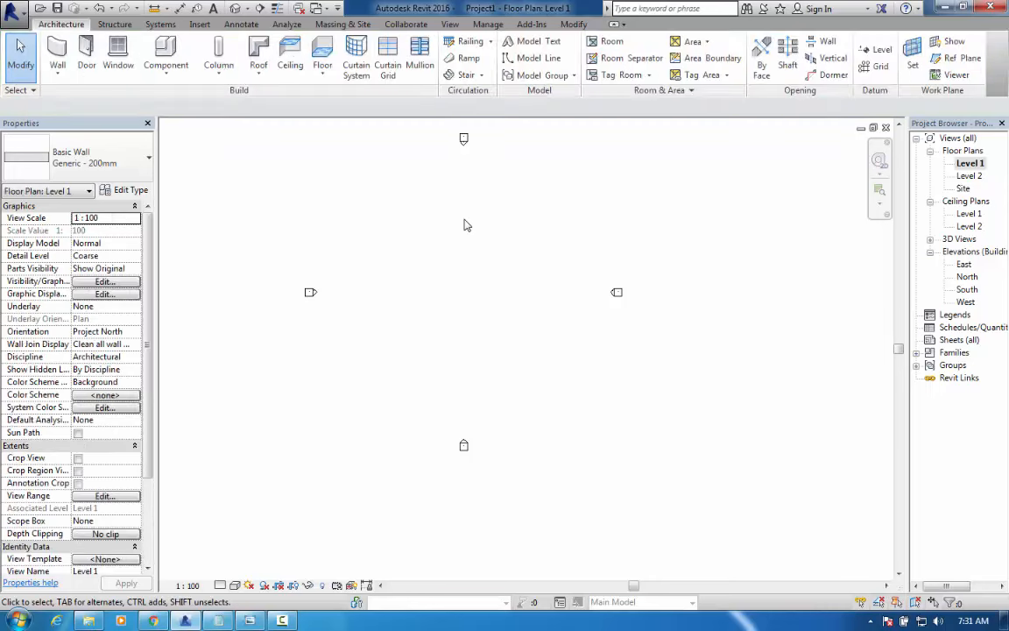
Draw a Generic - 200mm arc wall in the western part of the plan, bulging east, with a radius of about 28.3 m
left_click(57, 54)
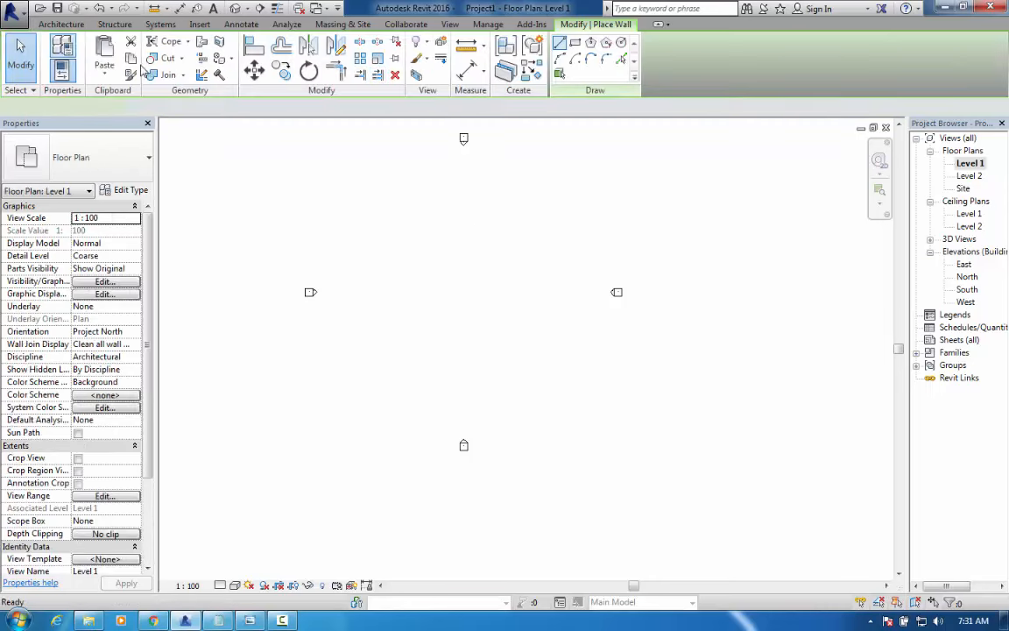
left_click(384, 222)
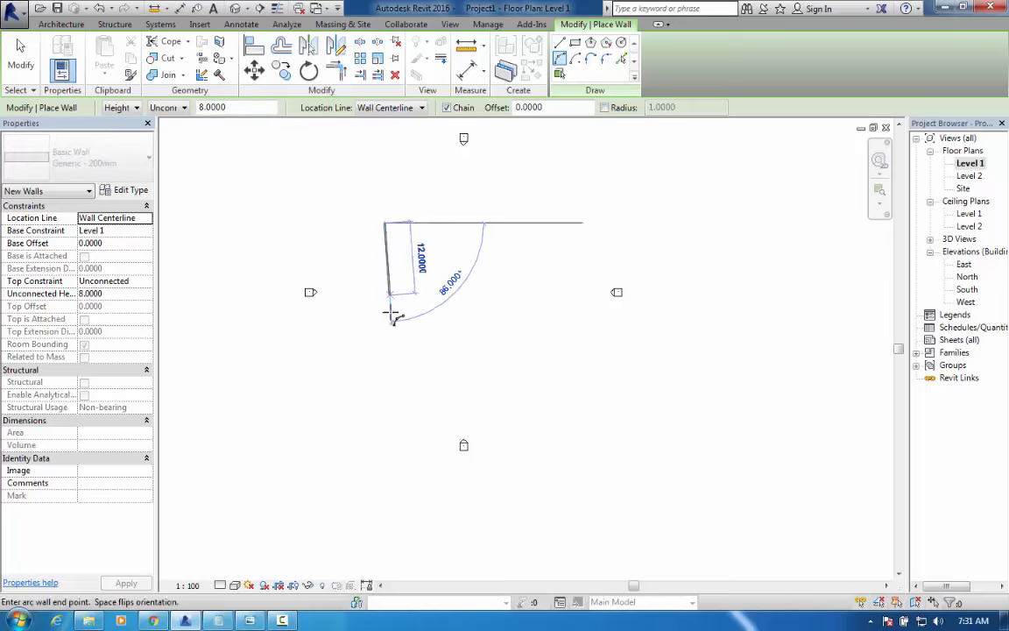
left_click(386, 378)
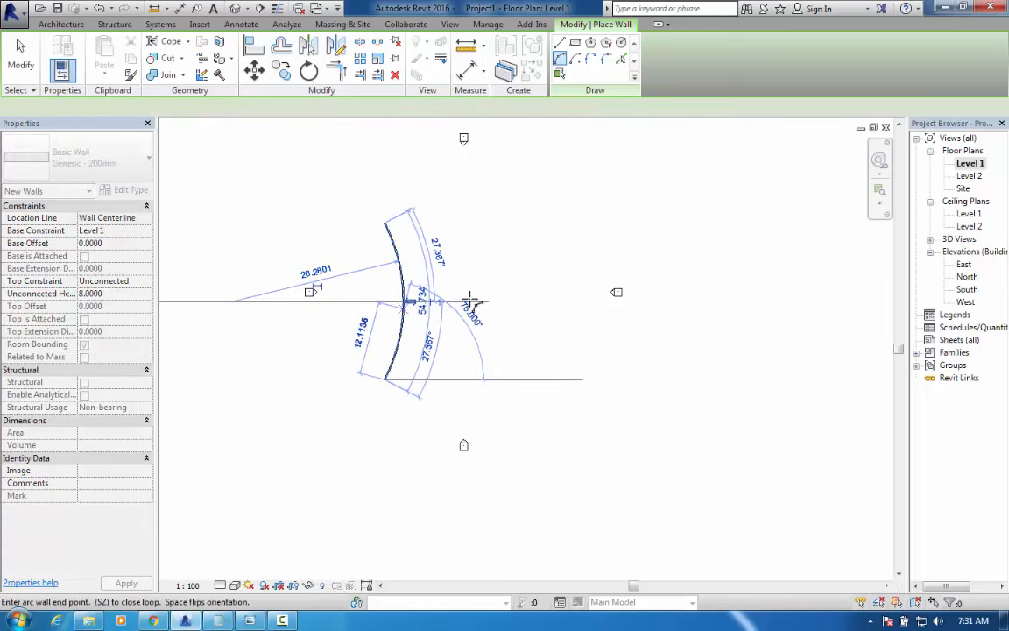
left_click(405, 305)
key("Escape")
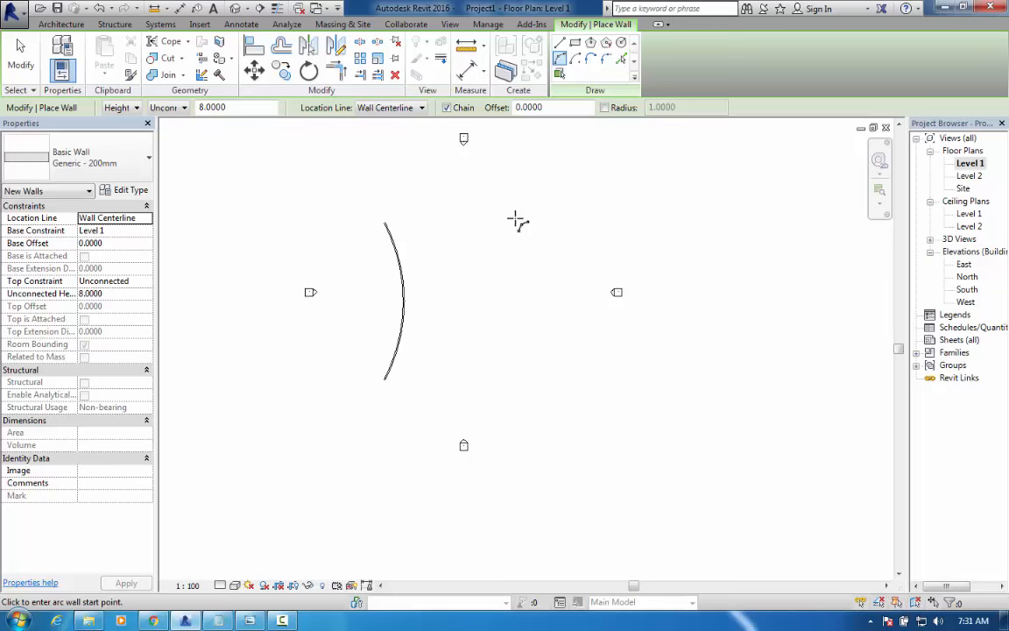
Draw a second arc wall east of the first, bulging west, with endpoints about 27 m apart
left_click(516, 219)
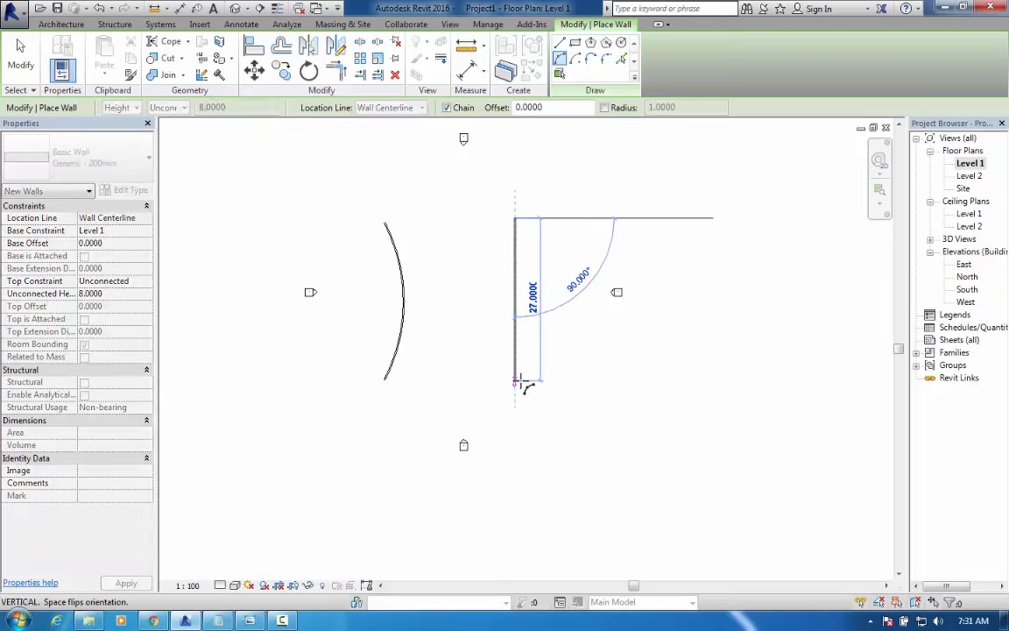
left_click(515, 382)
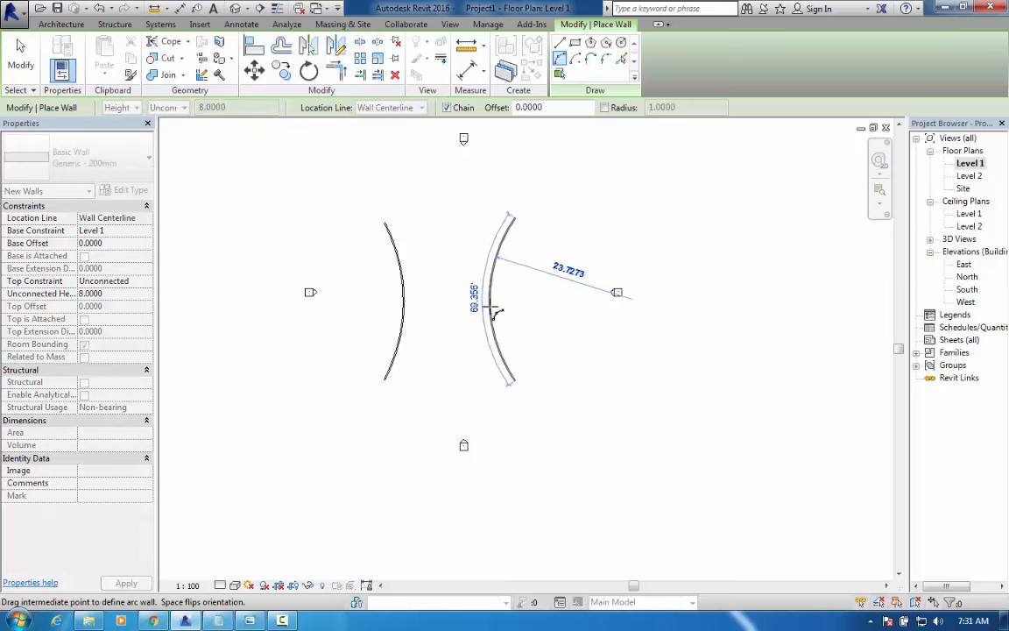
left_click(494, 300)
key("Escape")
key("Escape")
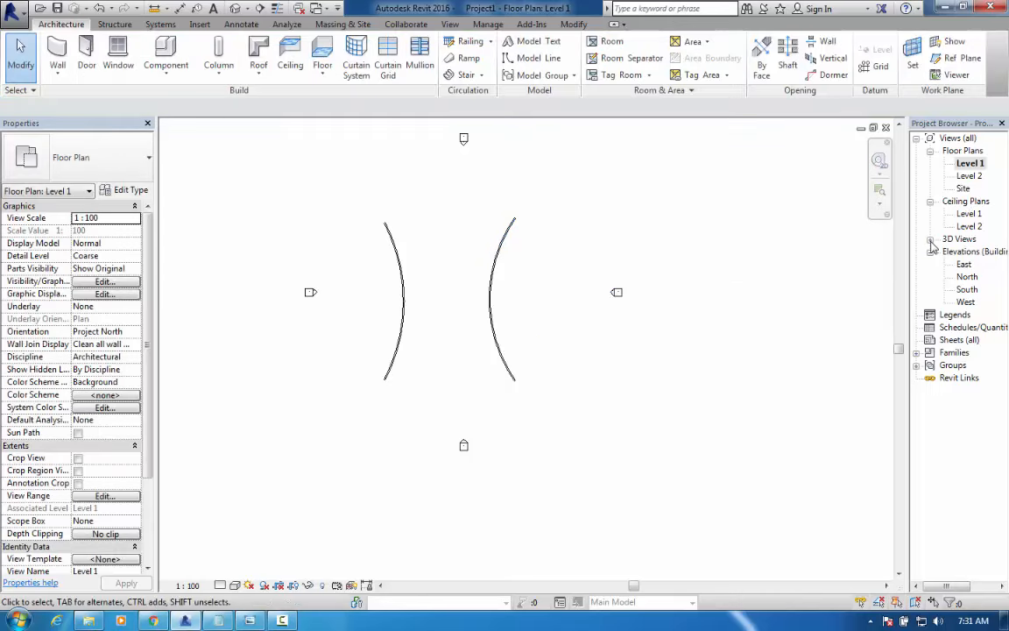
Open the {3D} view and select the western curved wall to examine its height constraints
left_click(931, 242)
double_click(964, 252)
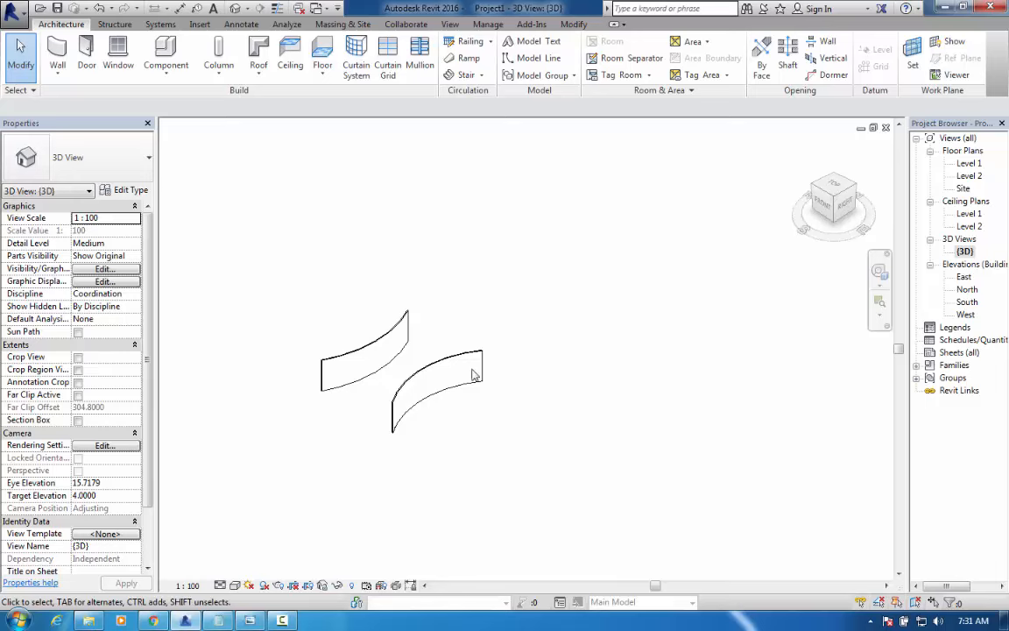
scroll(313, 365, "up", 2)
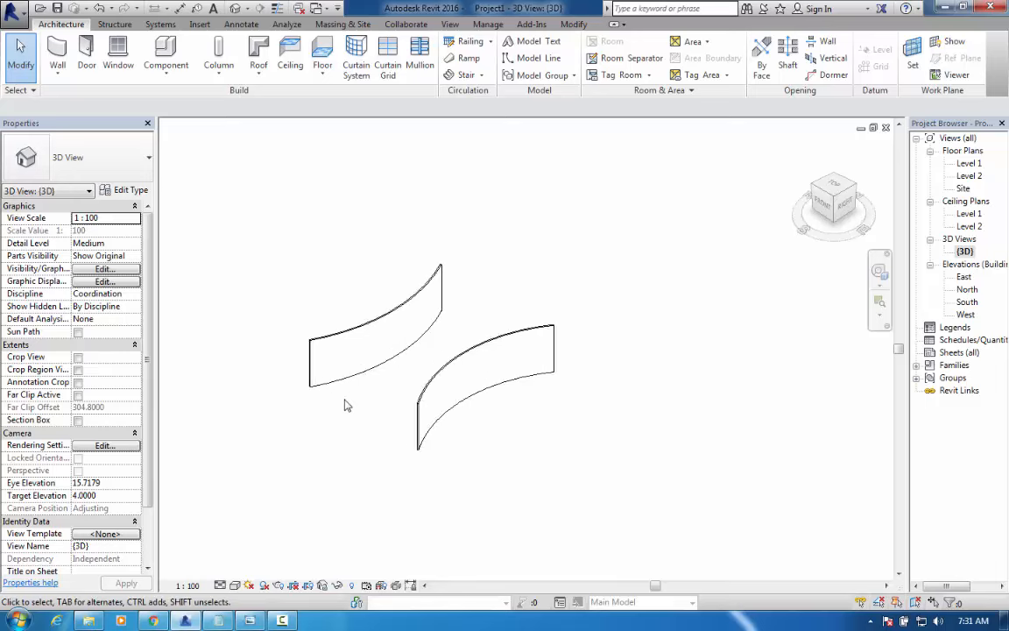
left_click(371, 332)
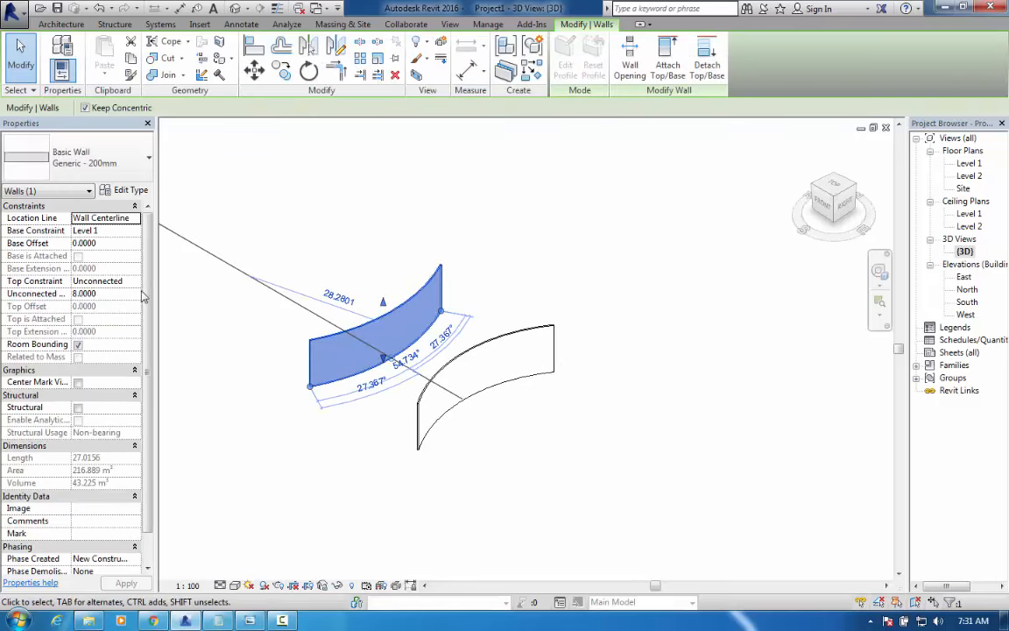
In the East elevation, copy the Level 2 line upward by about 3.4 m
left_click(962, 276)
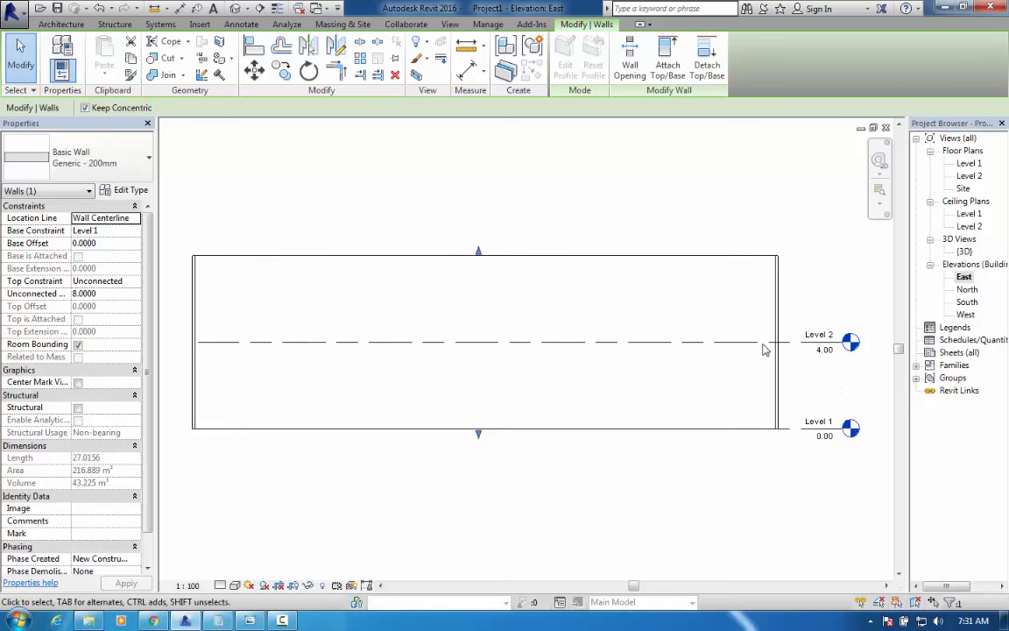
left_click(702, 343)
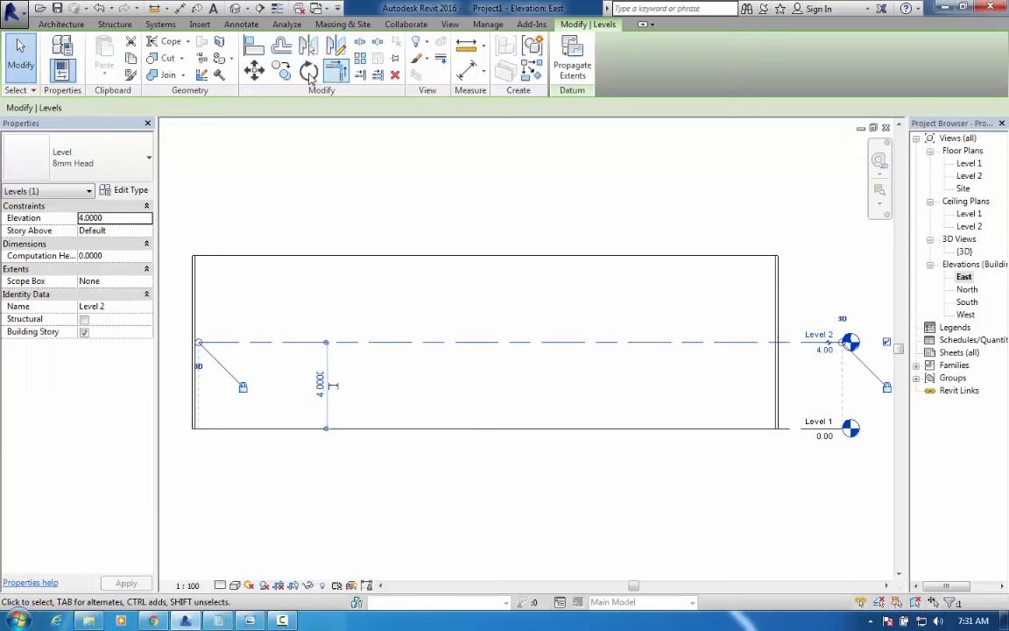
left_click(281, 71)
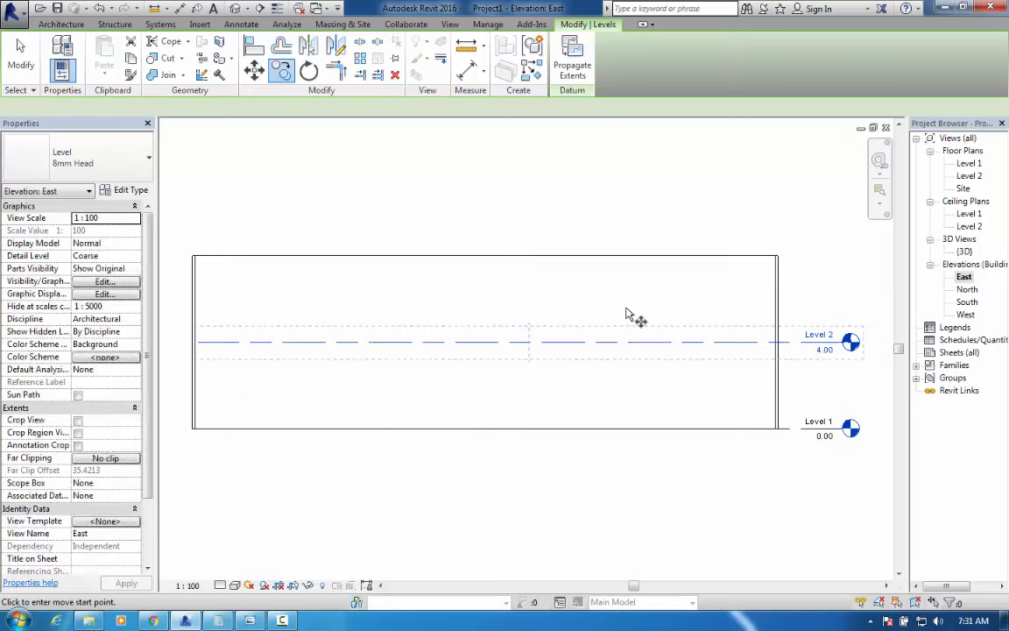
left_click(580, 342)
left_click(527, 268)
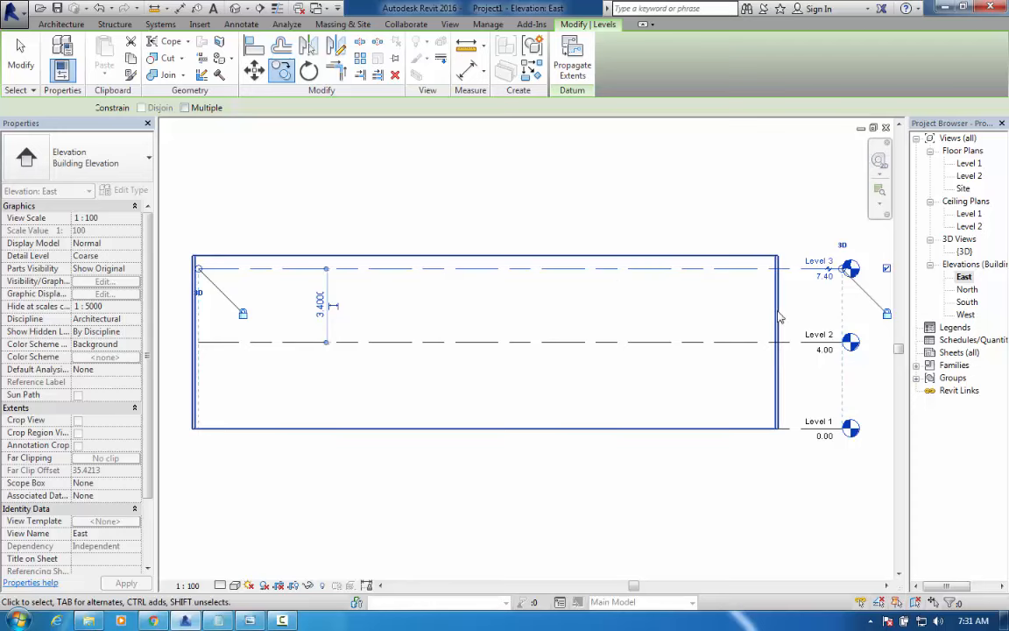
Set the distance between Level 2 and the copied level above it to 4 m
left_click(320, 303)
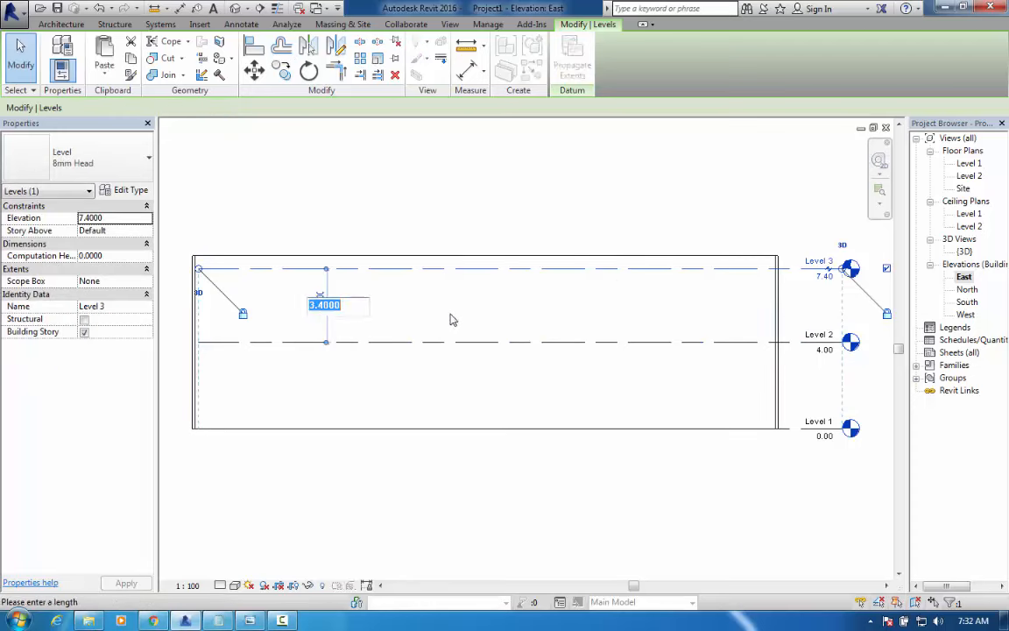
type("4")
key("Return")
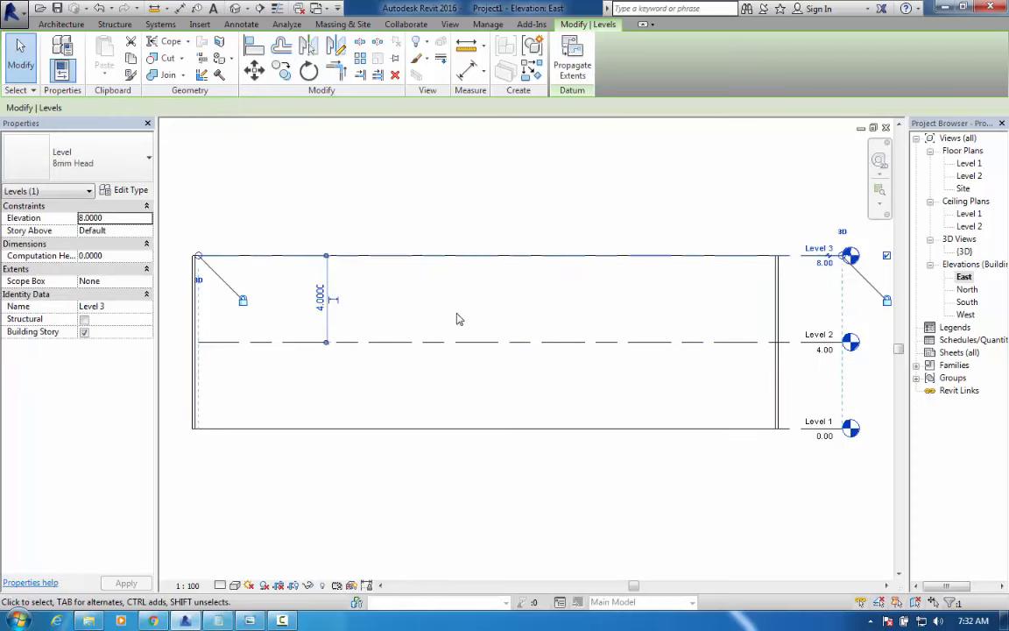
left_click(605, 235)
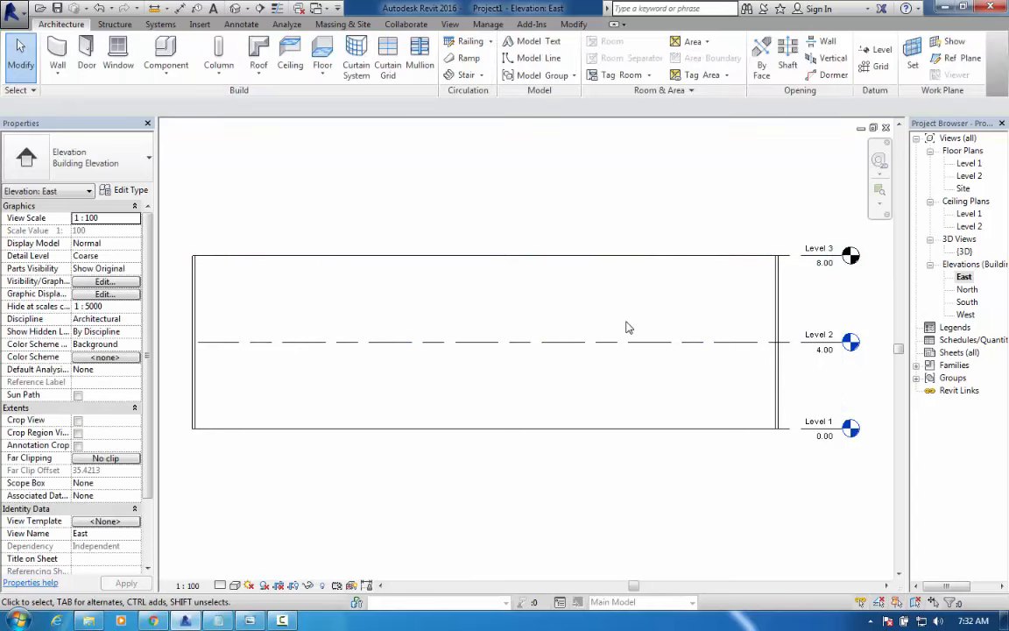
In the {3D} view, set the eastern curved wall's Top Constraint to Up to level: Level 2
double_click(965, 251)
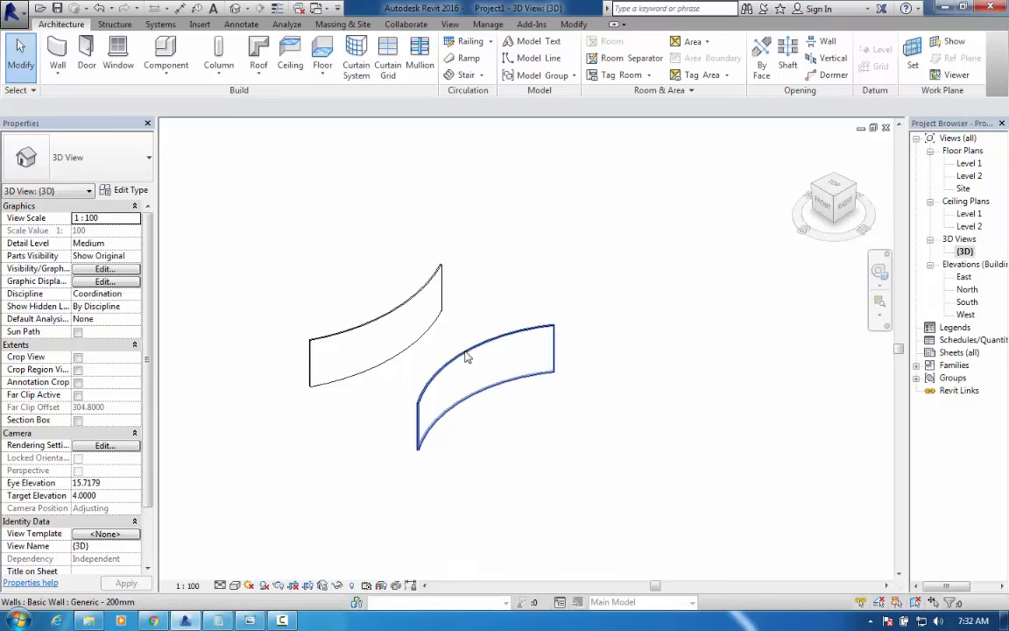
left_click(467, 357)
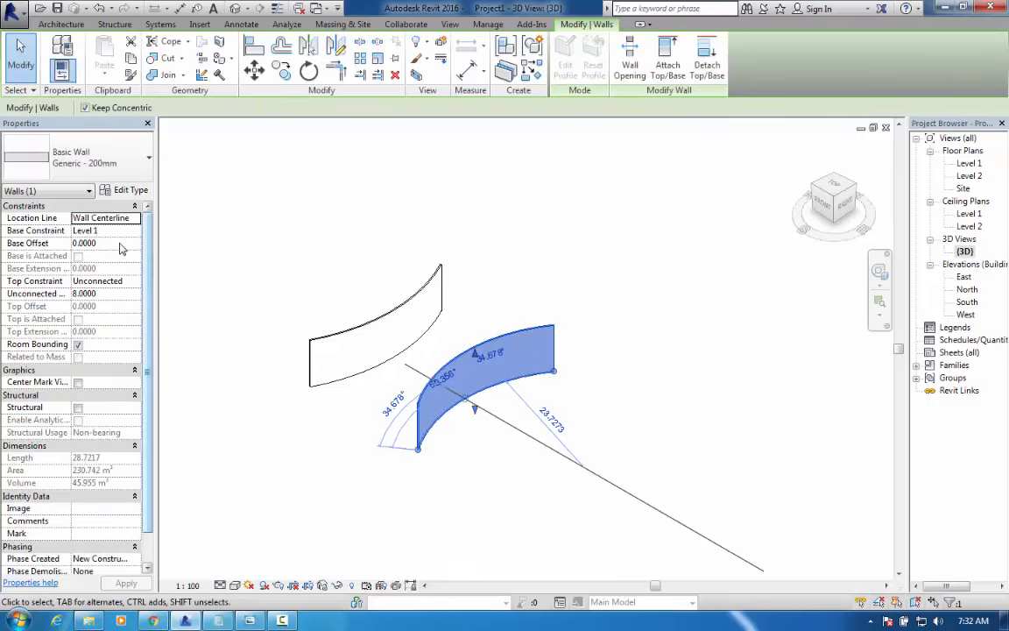
left_click(135, 281)
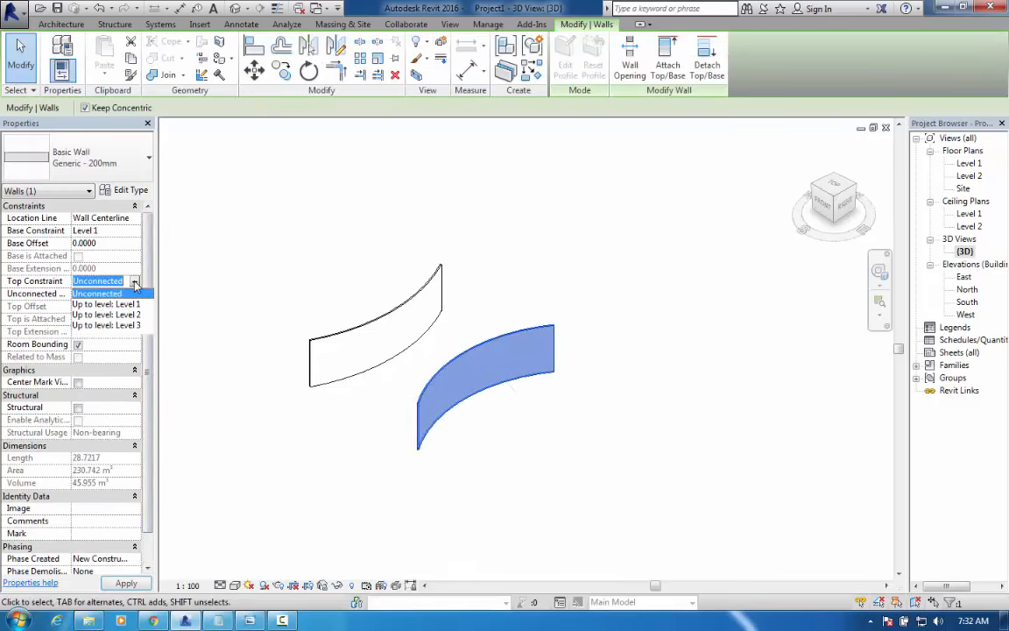
left_click(130, 315)
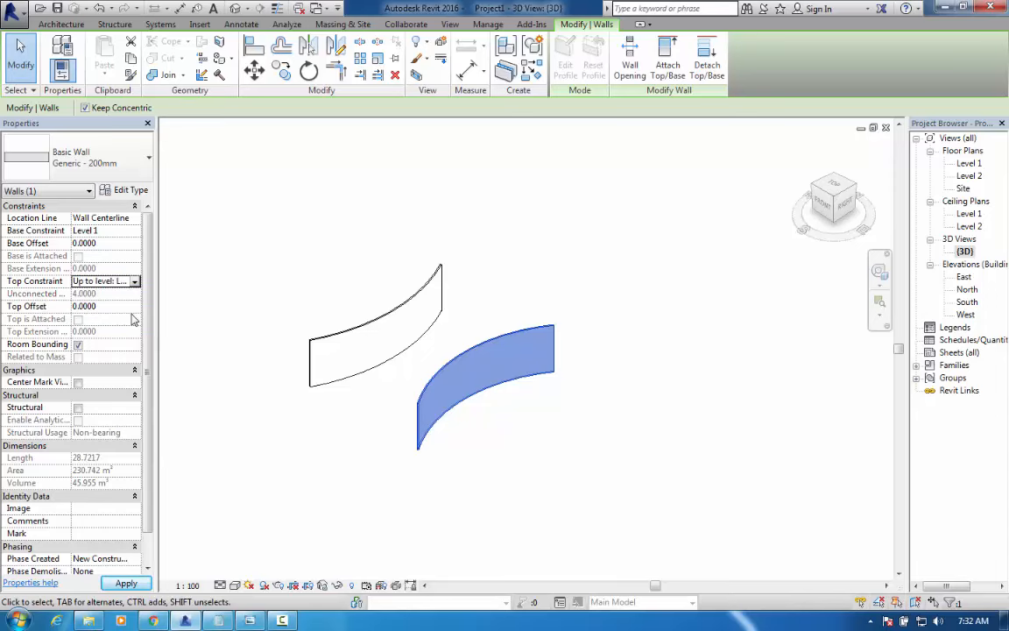
left_click(611, 275)
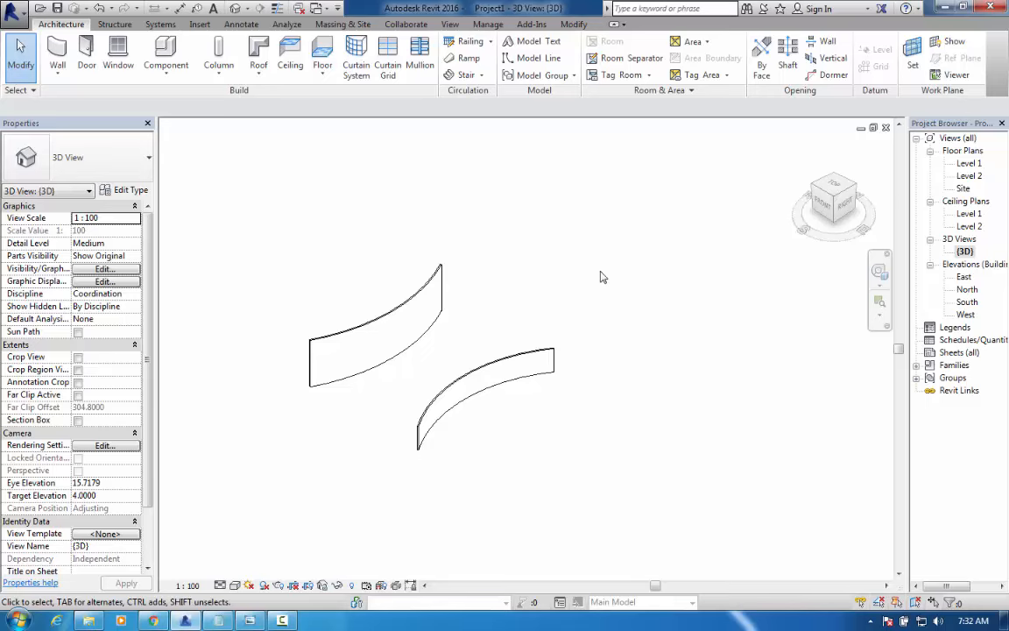
Launch Dynamo 1.0 from Revit and create a new, empty workspace
left_click(532, 25)
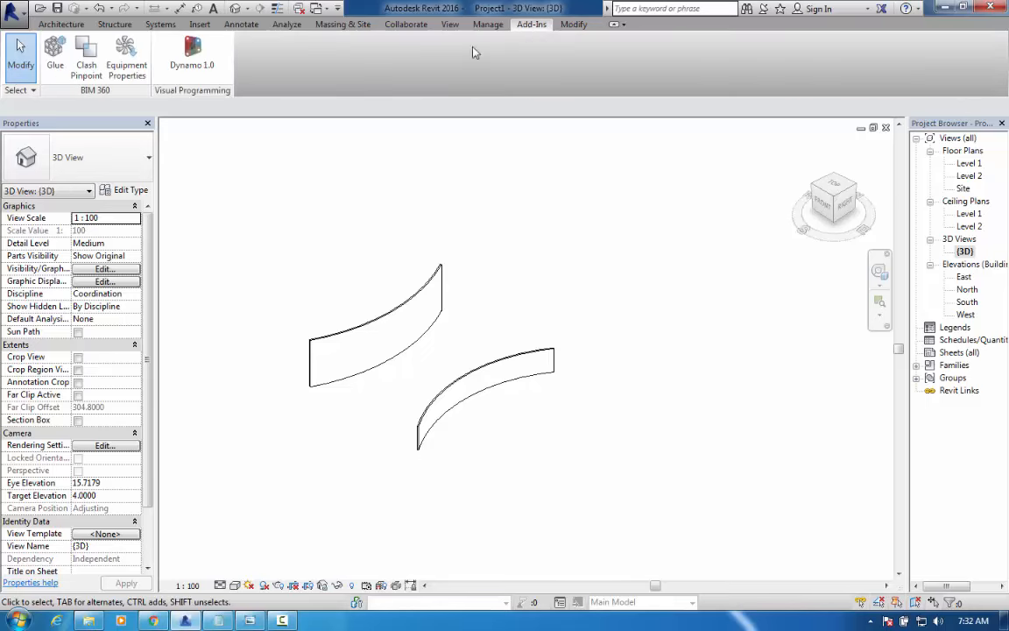
left_click(169, 56)
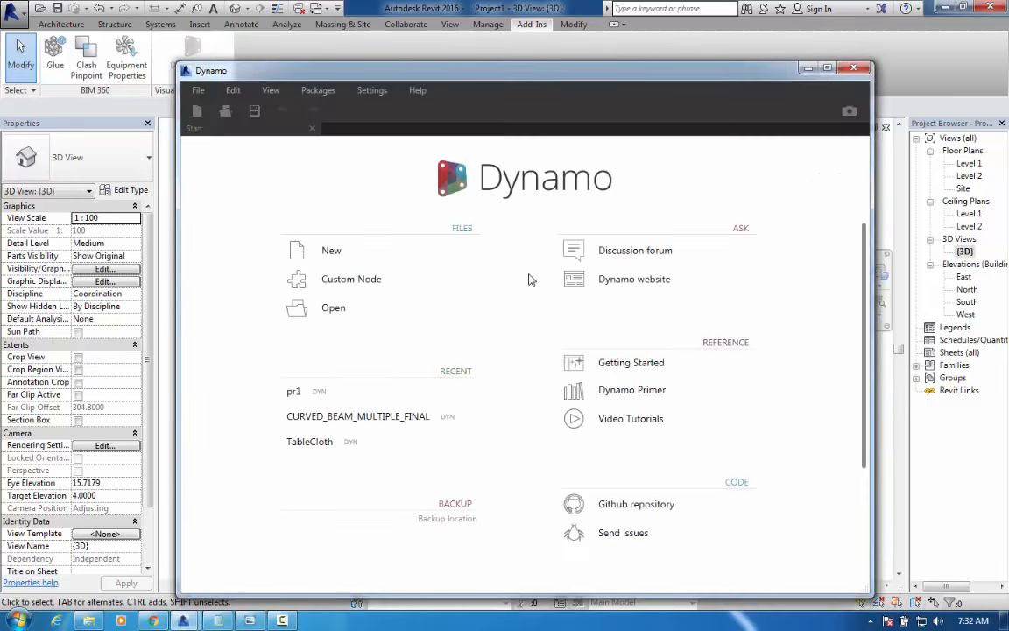
left_click(333, 252)
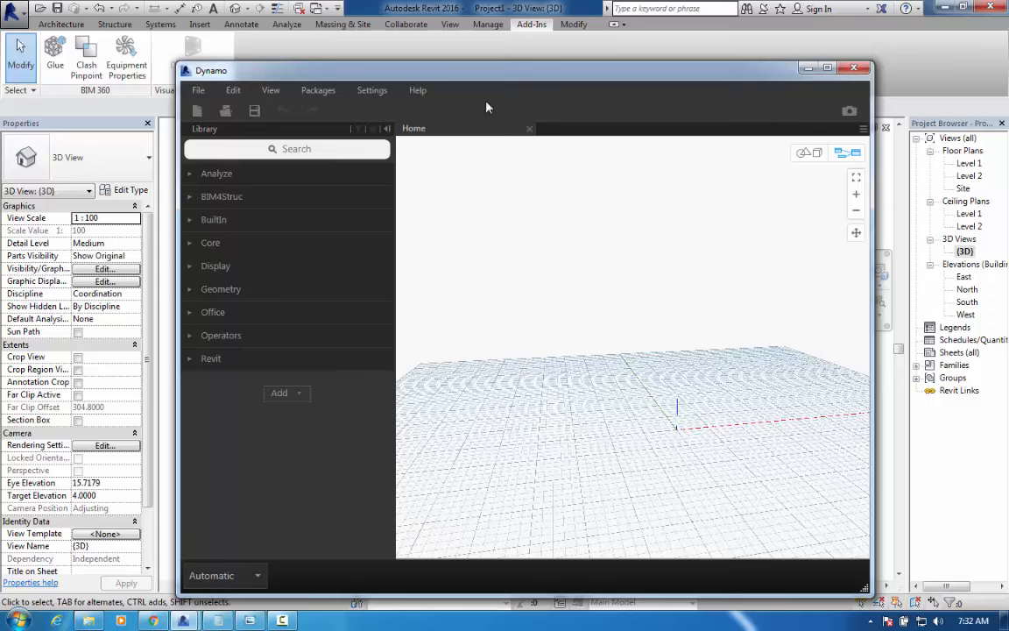
left_click_drag(434, 73, 394, 79)
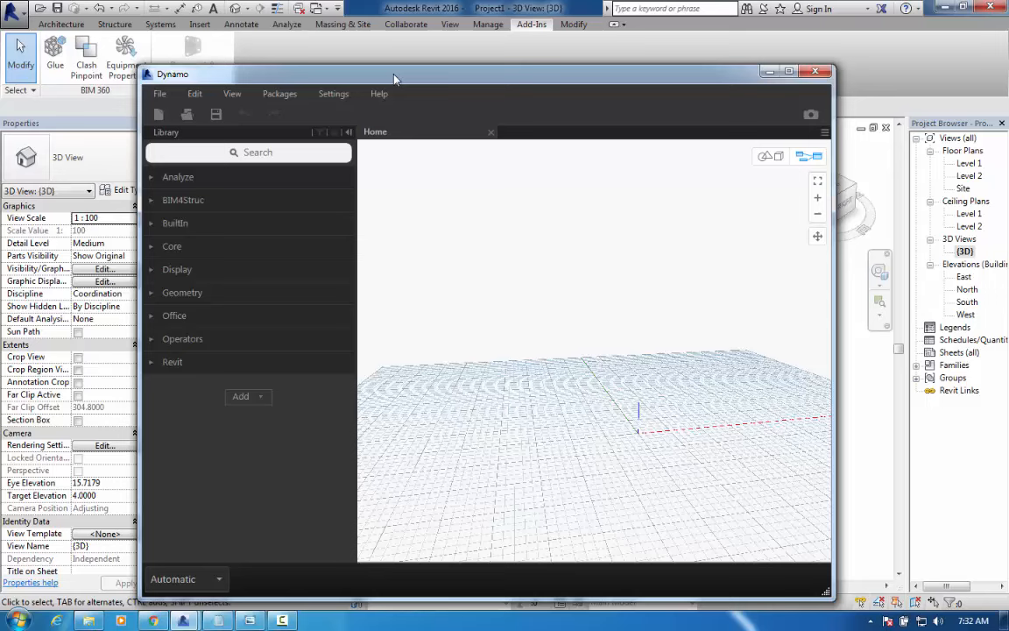
Try out a Code Block node on the empty canvas and delete it
double_click(540, 303)
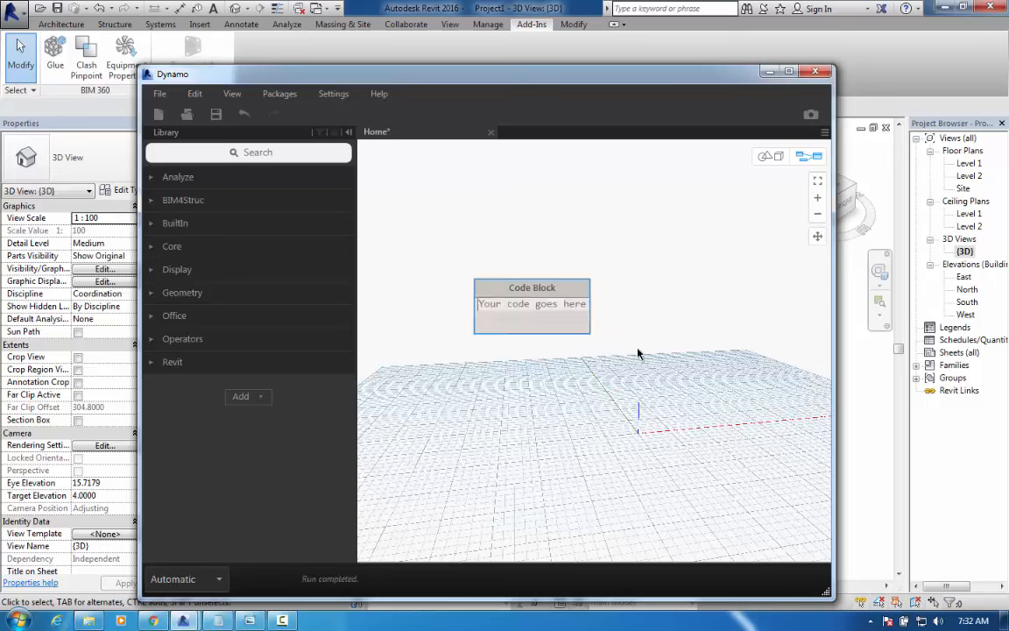
left_click_drag(519, 291, 570, 249)
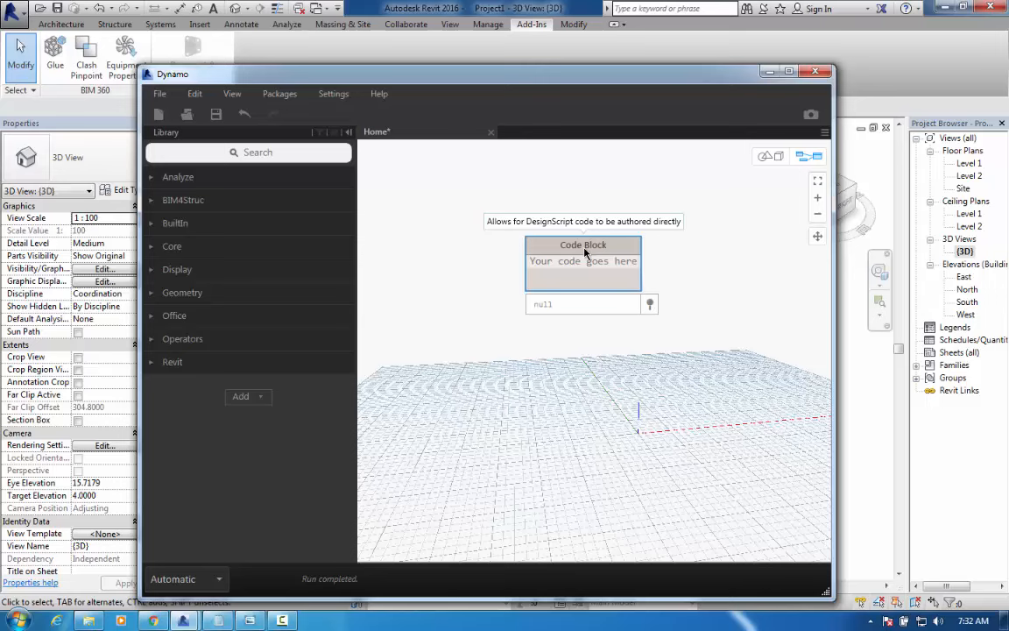
key("Delete")
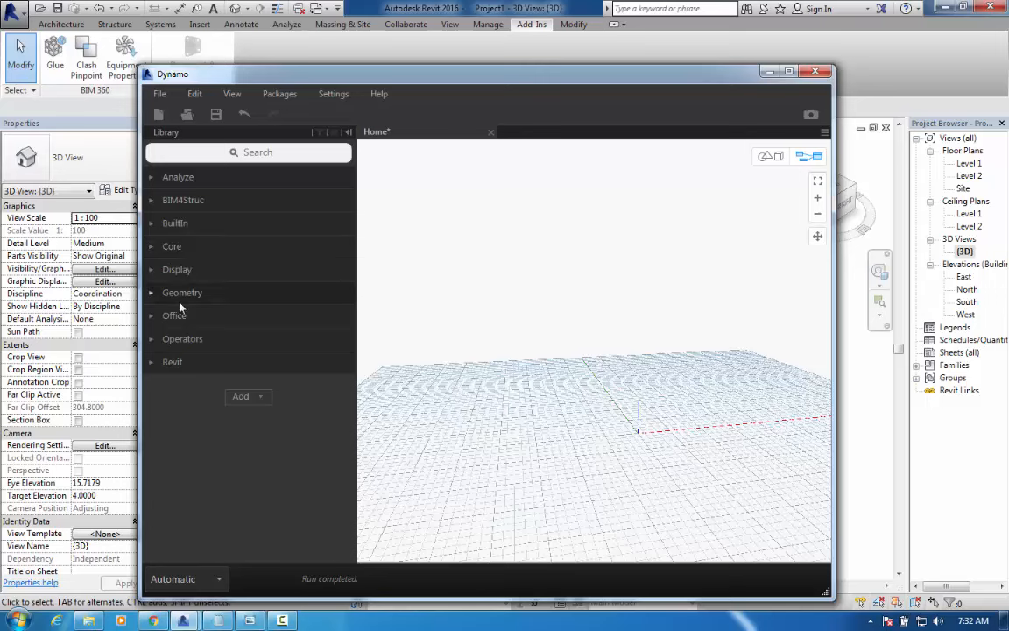
Look through the node library's Display category and the Arc, BoundingBox and Circle groups under Geometry
left_click(150, 272)
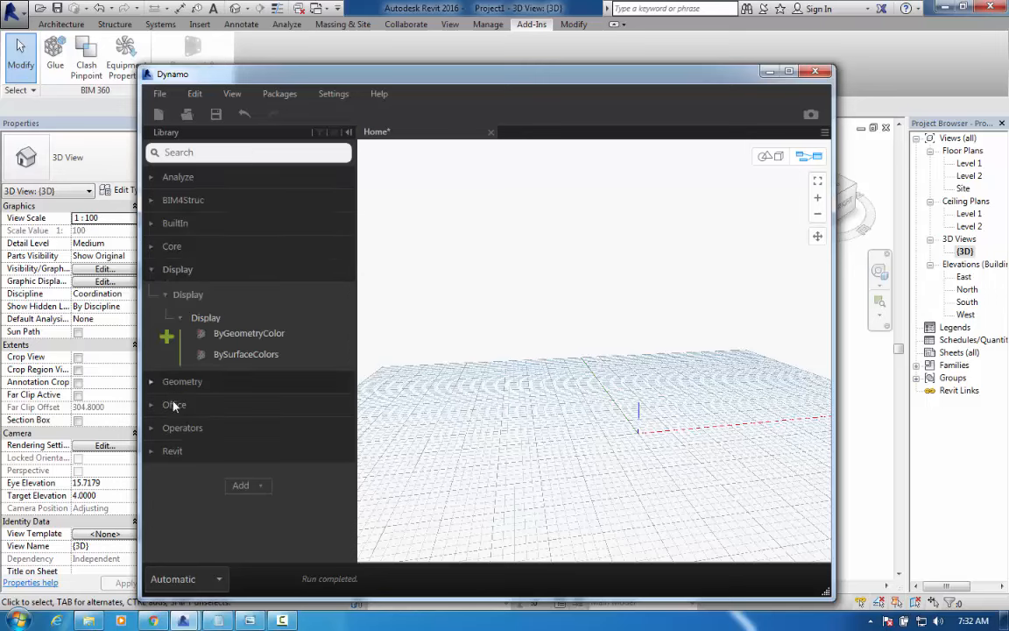
left_click(158, 273)
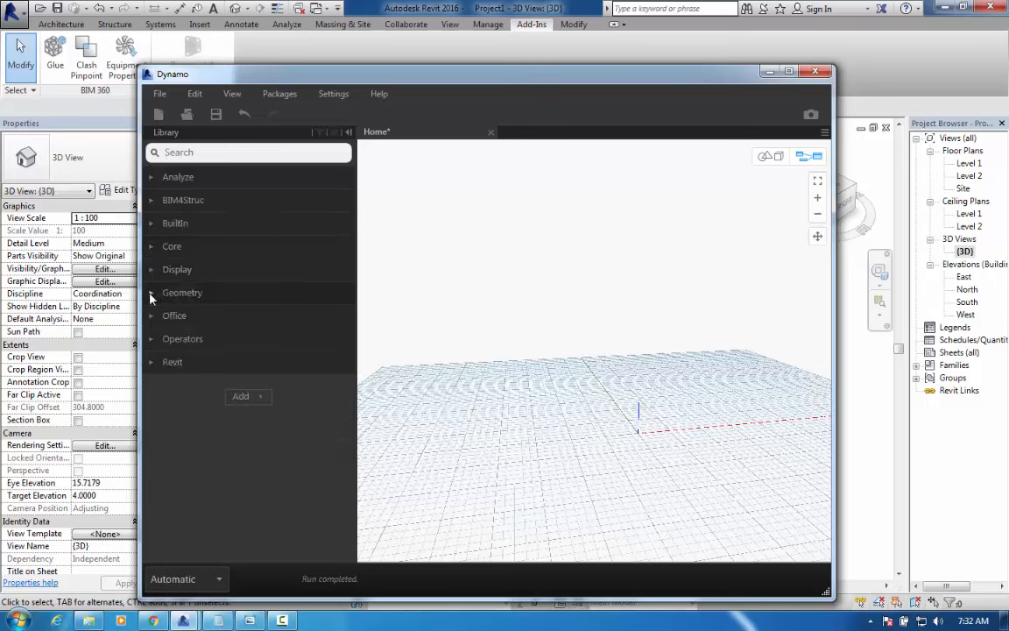
left_click(154, 295)
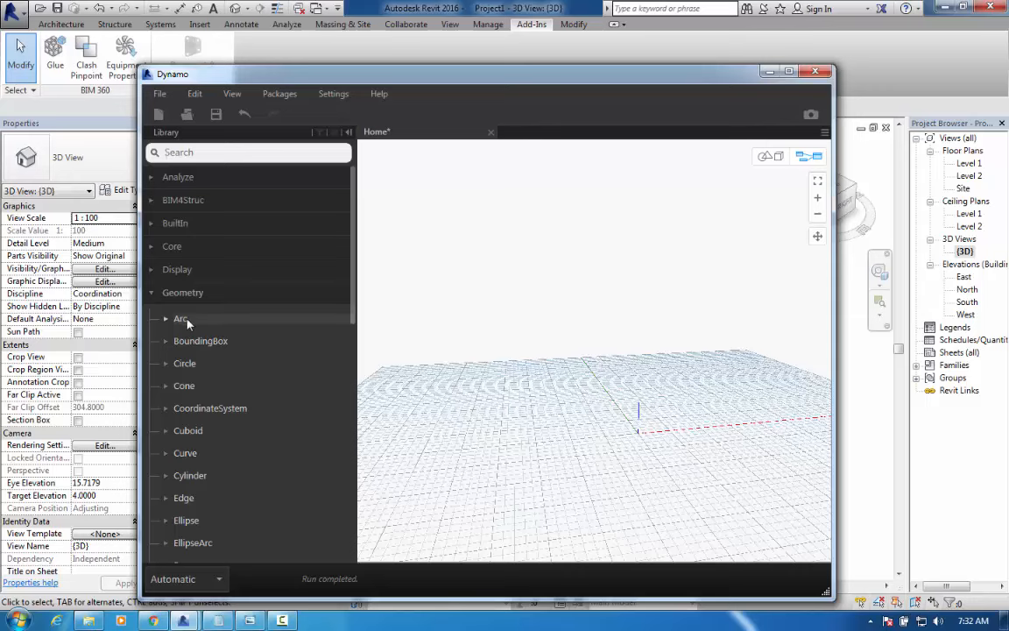
left_click(171, 321)
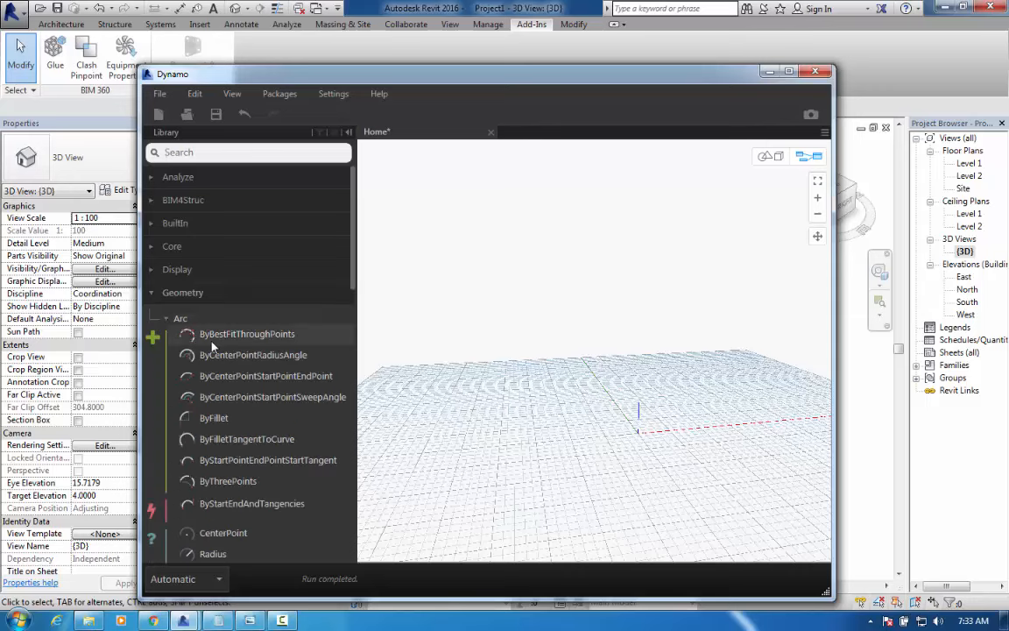
scroll(212, 344, "down", 5)
scroll(212, 346, "down", 2)
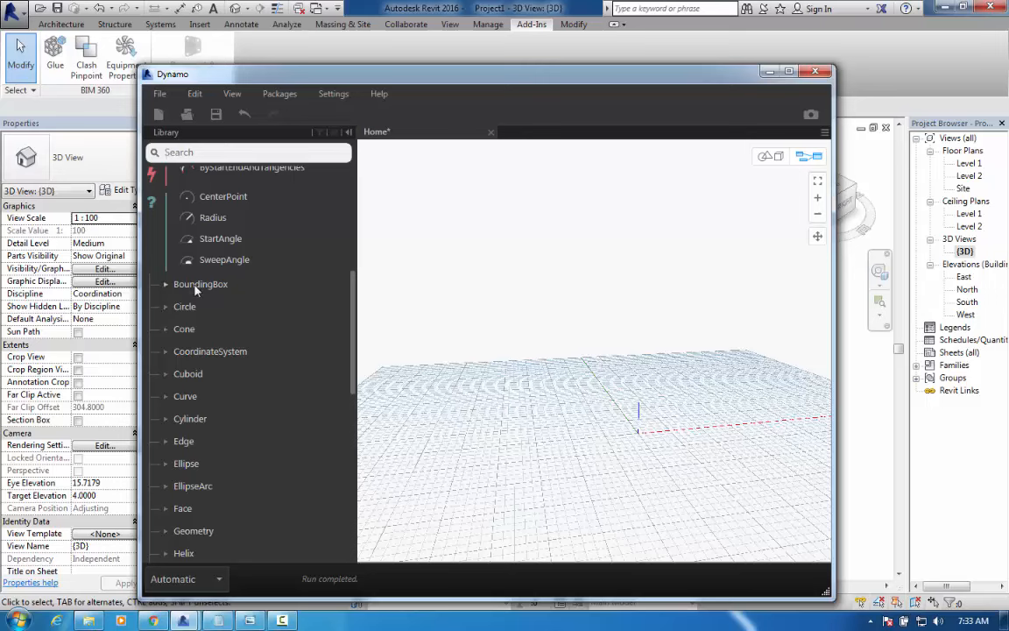
left_click(166, 289)
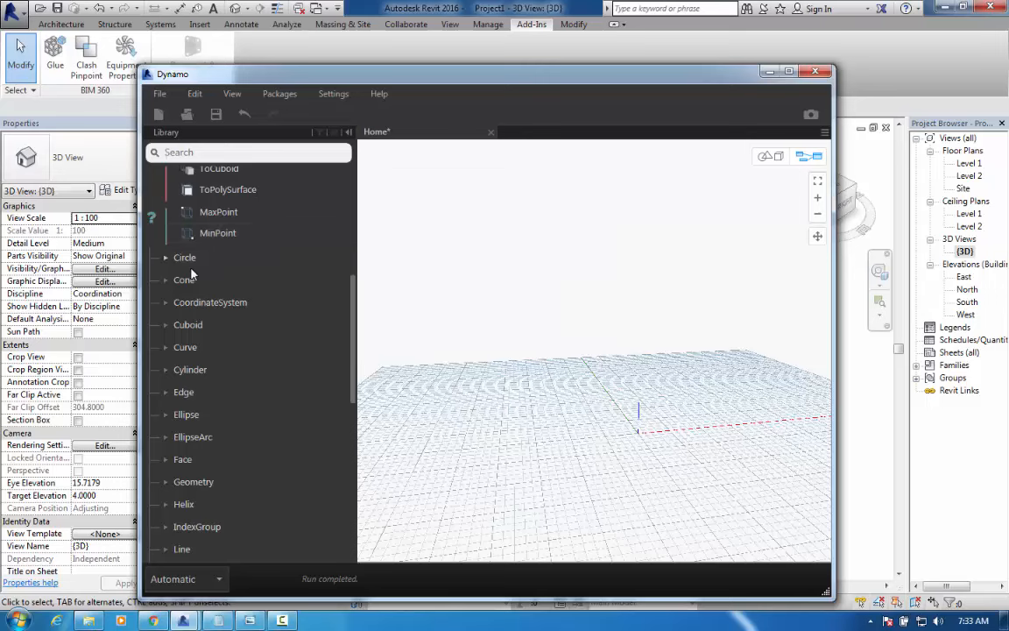
left_click(167, 258)
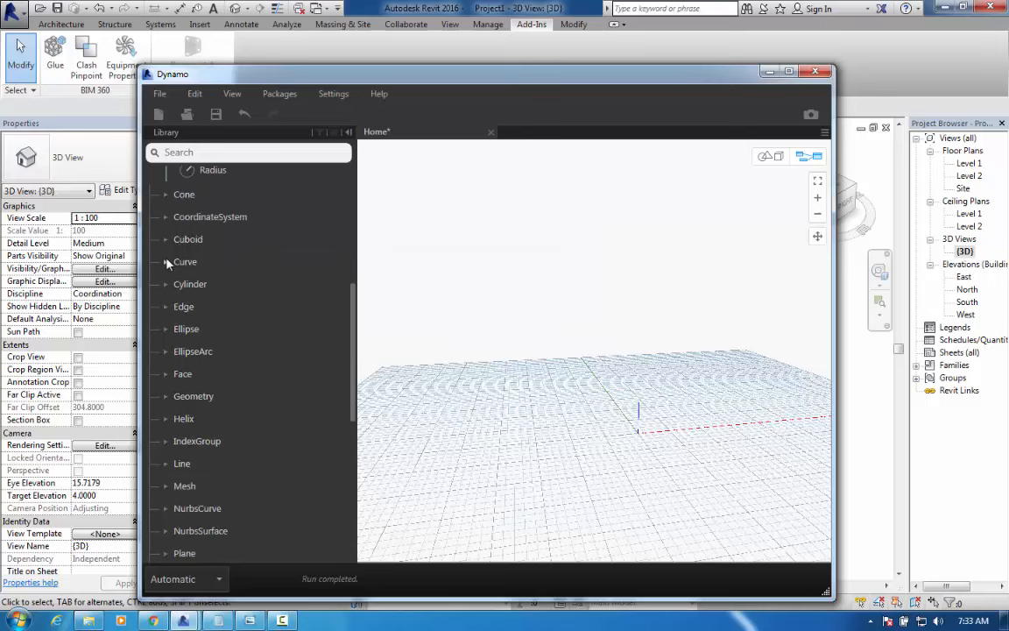
Examine the nodes available in the Curve group of the Geometry category
left_click(166, 263)
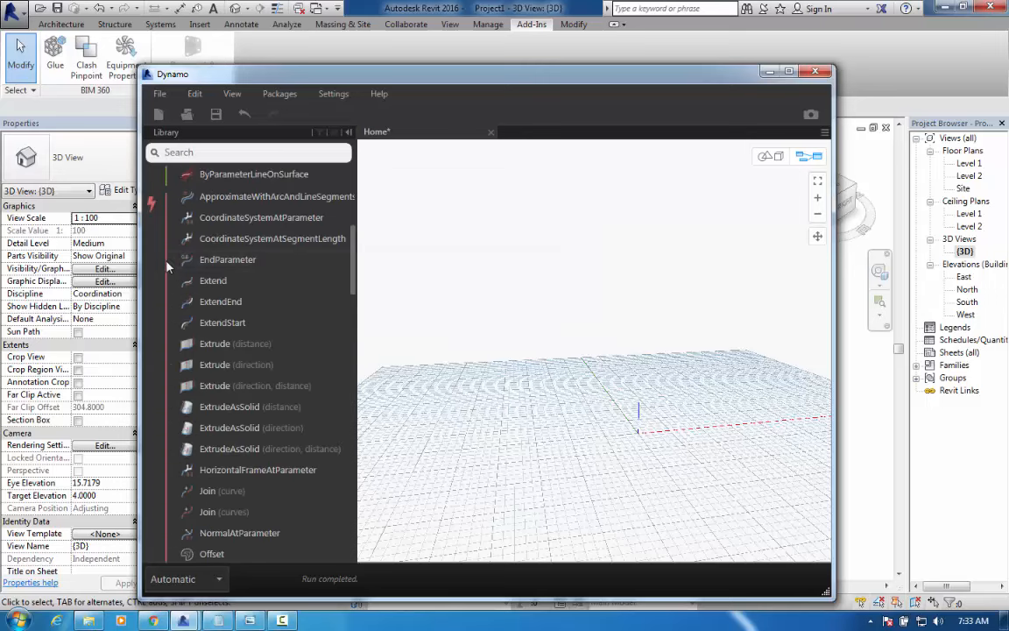
scroll(242, 273, "up", 3)
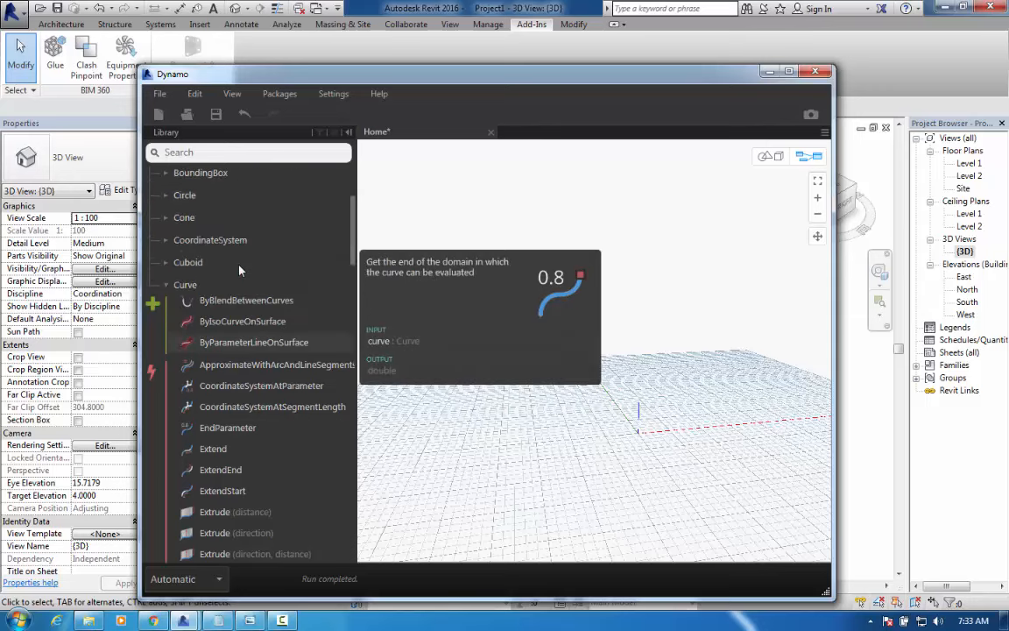
scroll(240, 270, "down", 4)
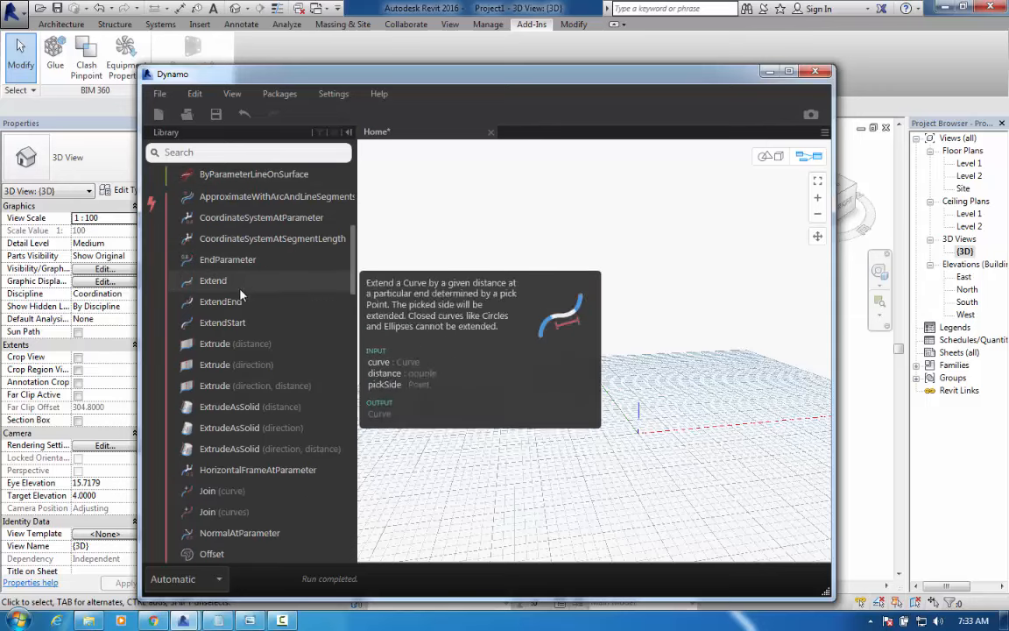
scroll(242, 297, "down", 5)
scroll(241, 296, "up", 8)
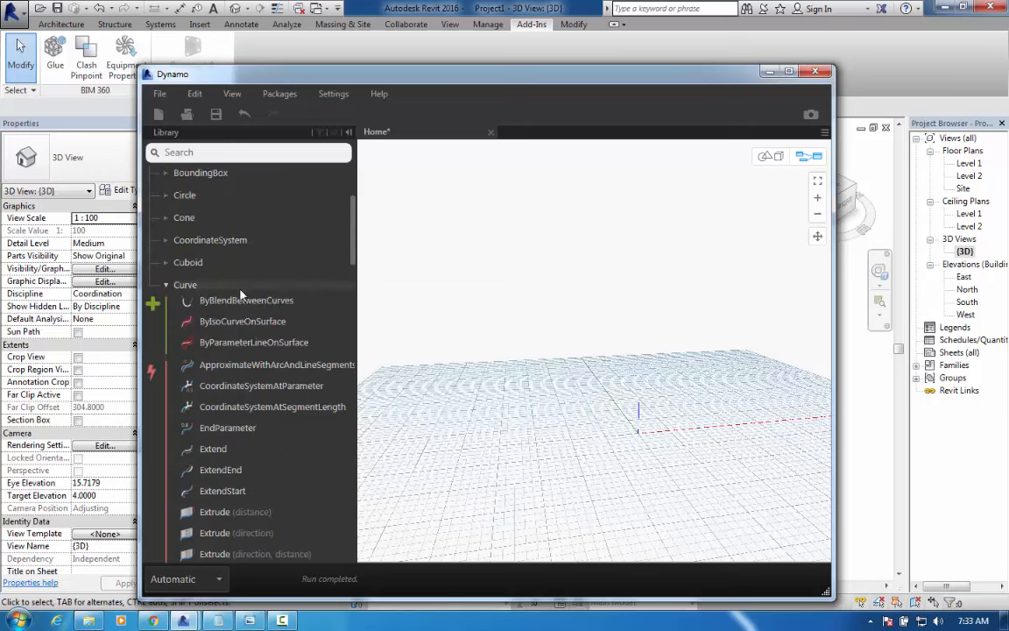
left_click(166, 289)
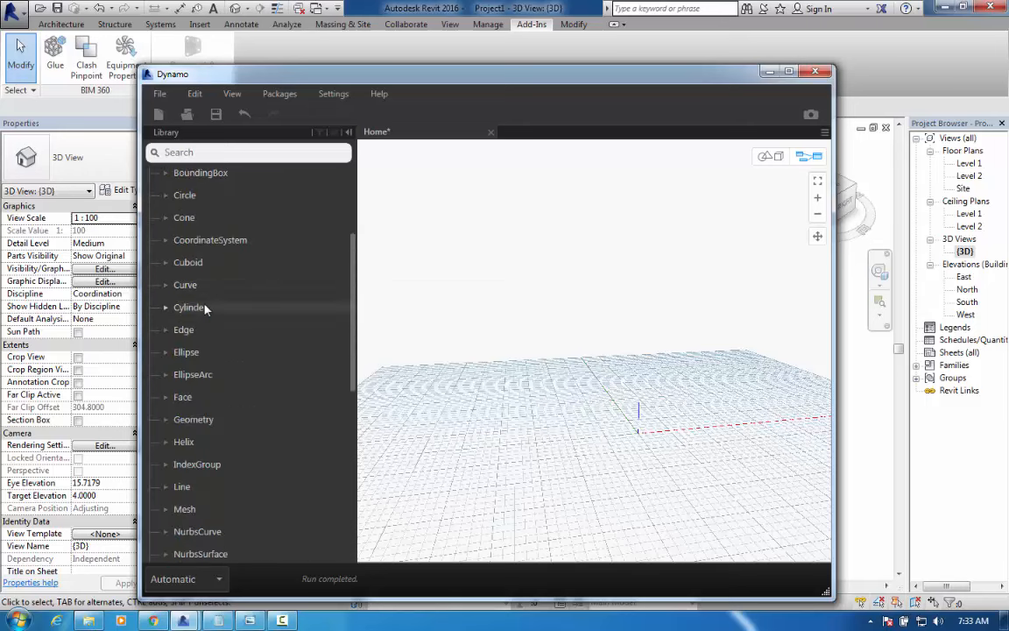
Look through the remaining Geometry groups and the Elements groups of the Revit category
scroll(205, 310, "up", 3)
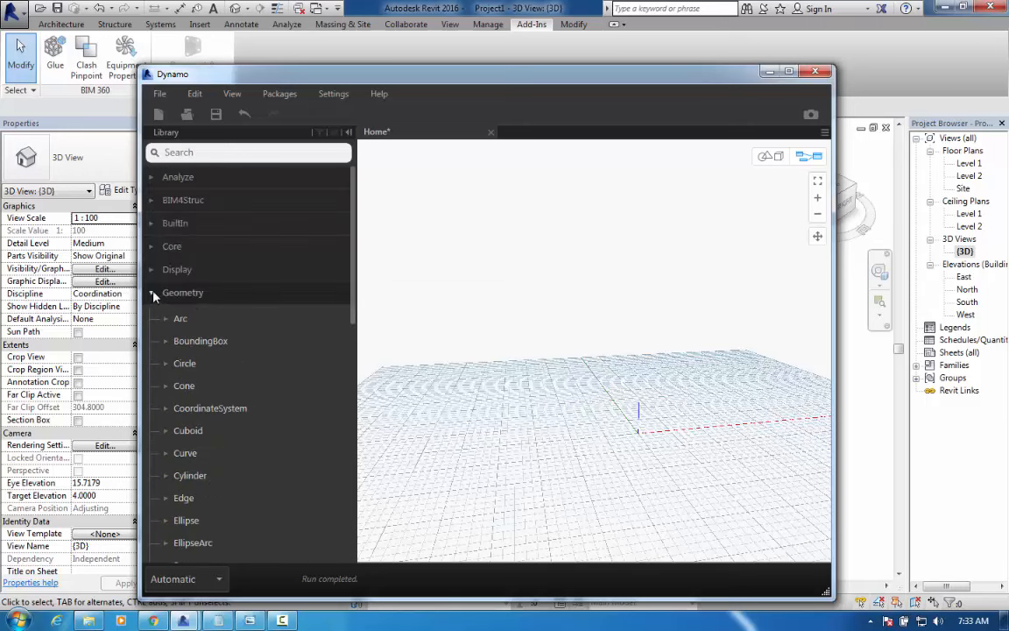
scroll(237, 332, "down", 5)
scroll(237, 333, "down", 5)
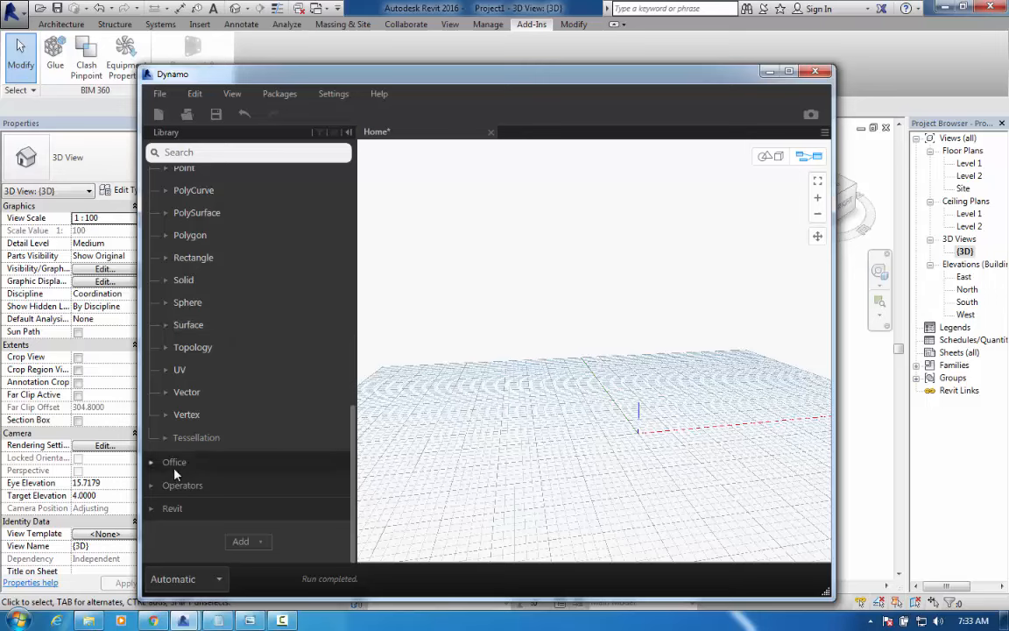
scroll(219, 351, "up", 10)
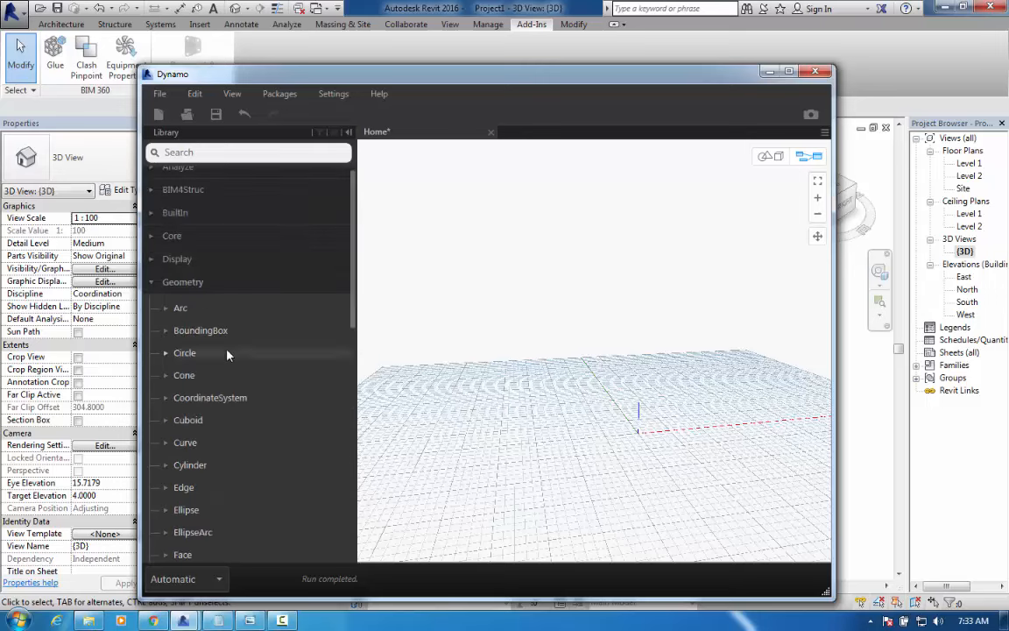
left_click(151, 283)
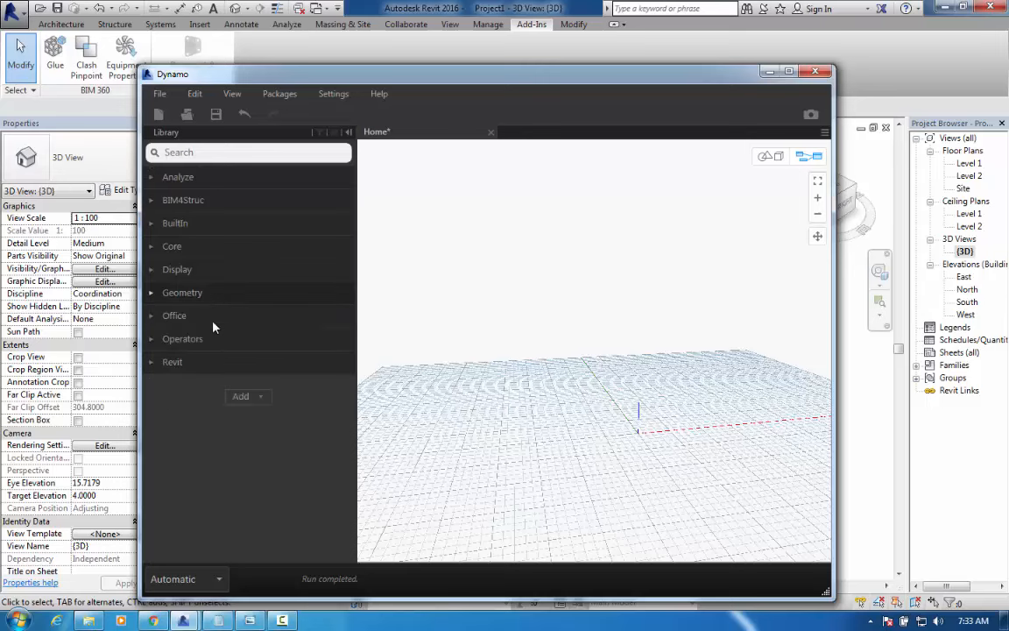
left_click(151, 362)
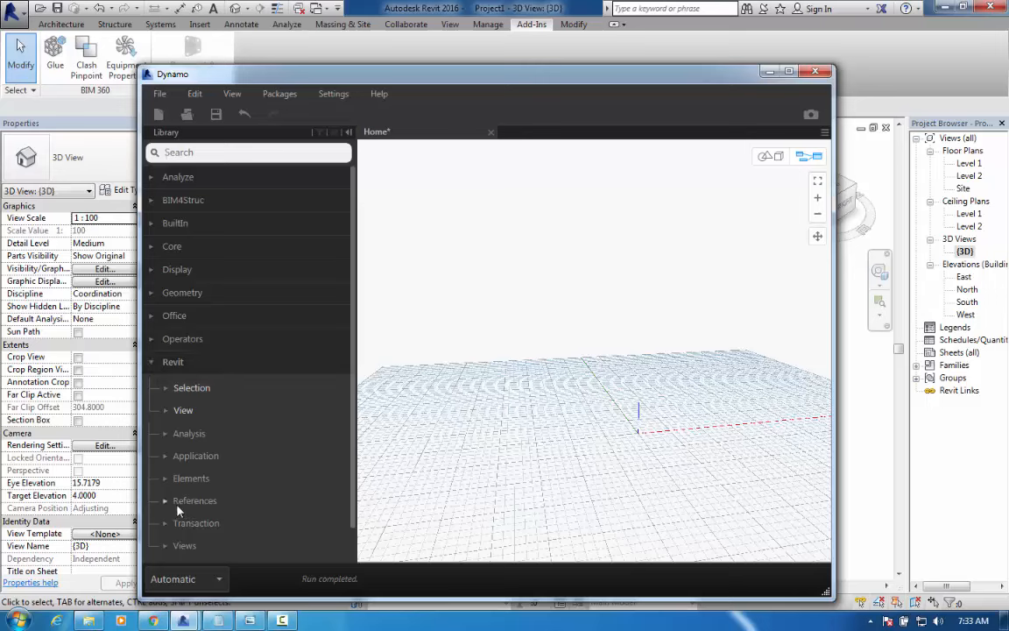
left_click(166, 480)
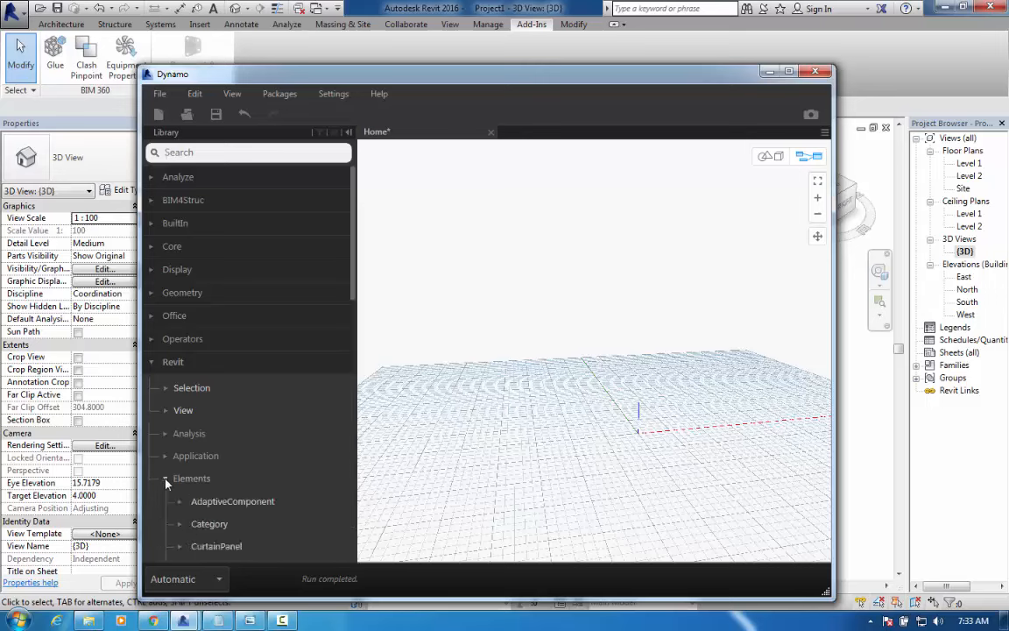
left_click(152, 362)
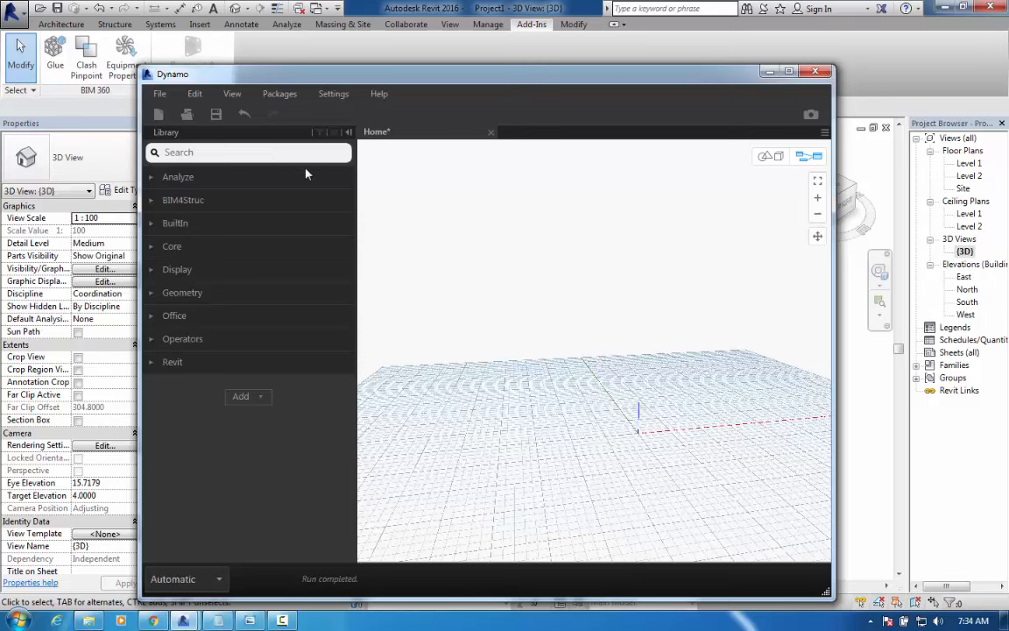
Search the node library for "point curve" and examine the descriptions of the PointAtParameter, PointAtSegmentLength and EndPoint nodes
left_click(244, 154)
type("poi")
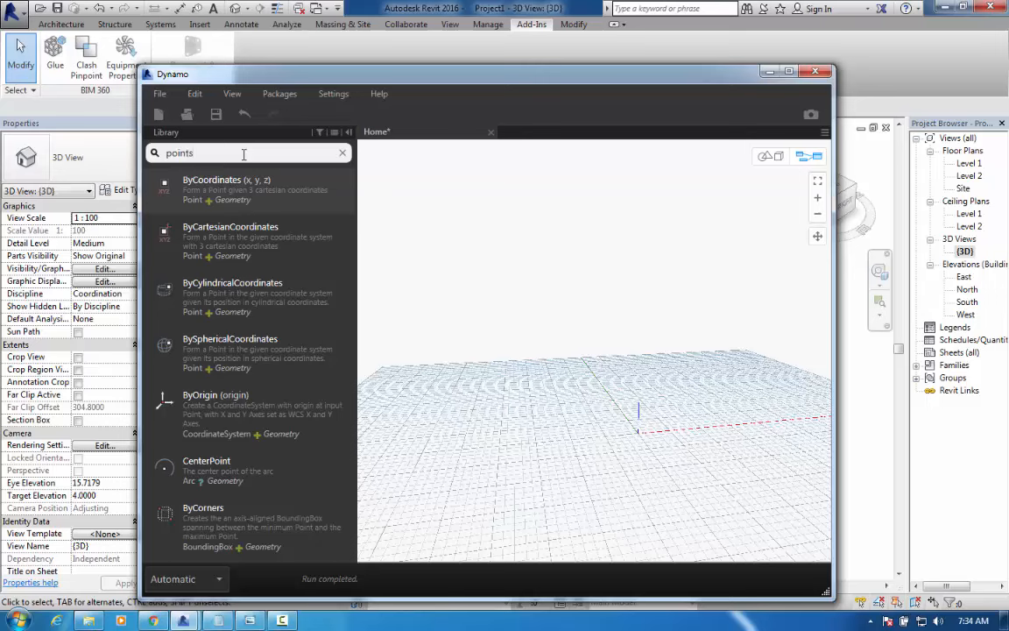
type("nt curve")
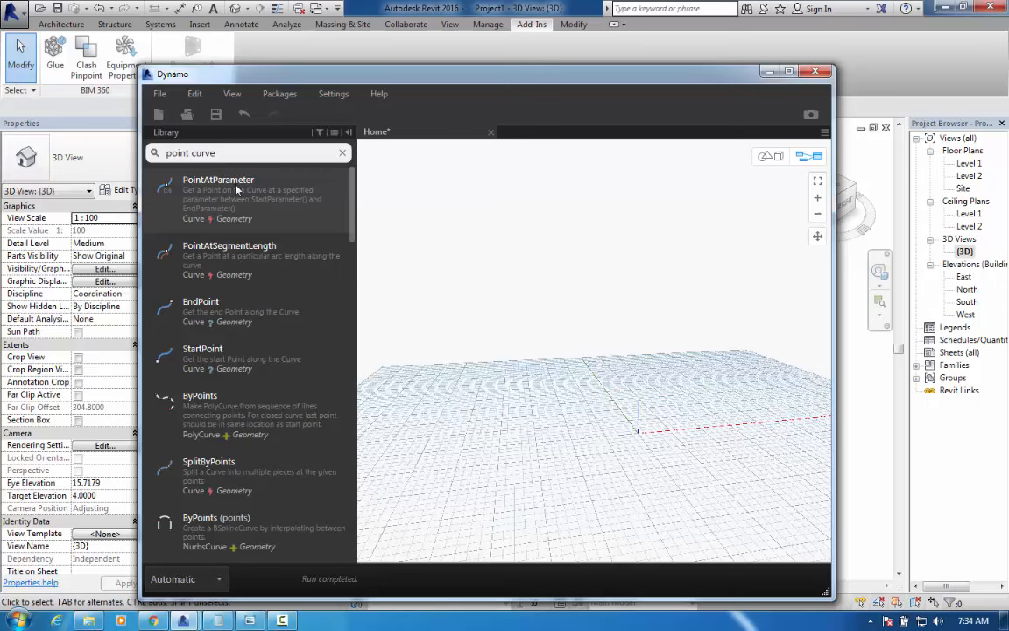
mouse_move(217, 183)
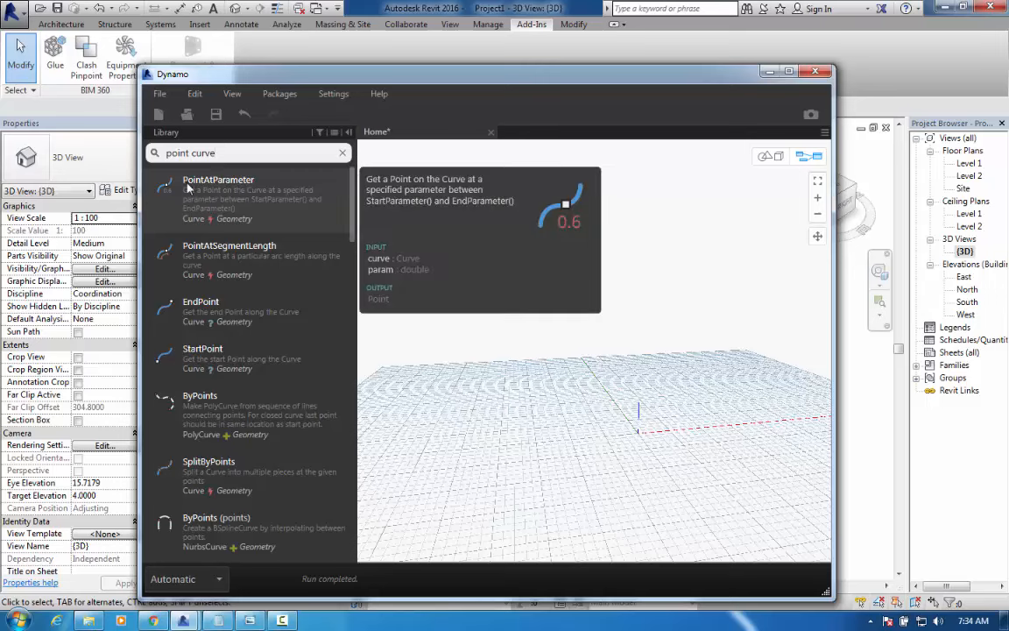
mouse_move(194, 255)
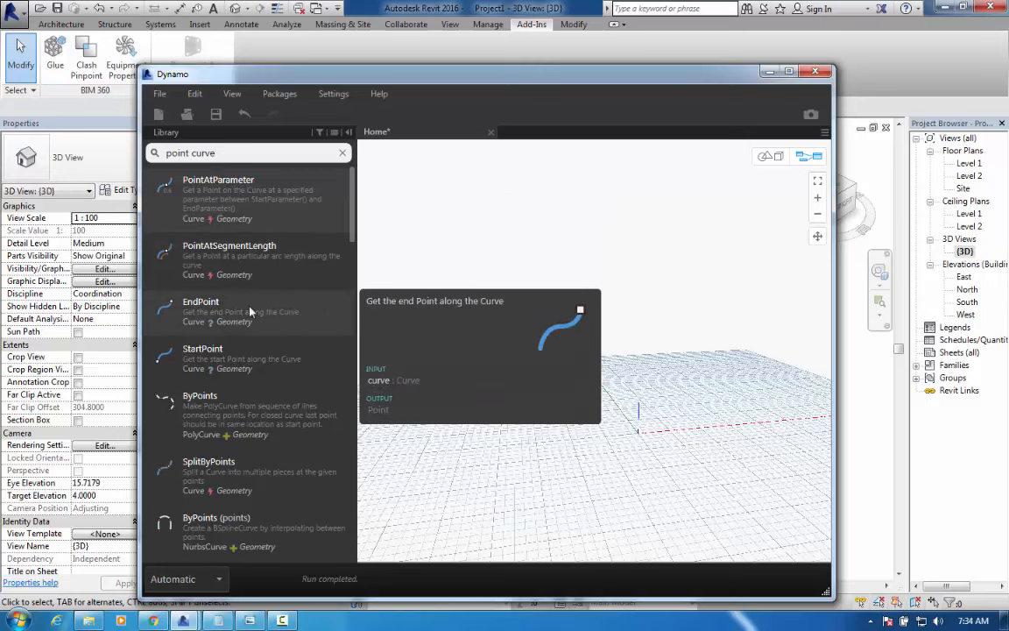
Examine the description of the ByPoints node and search the node library for "curve point"
mouse_move(191, 415)
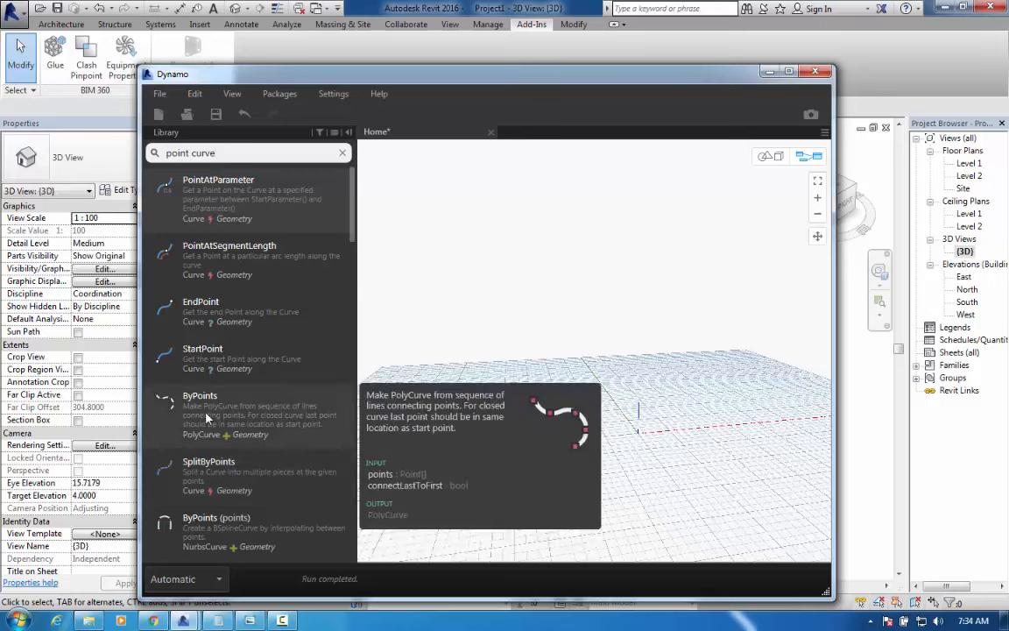
left_click(238, 154)
mouse_move(295, 195)
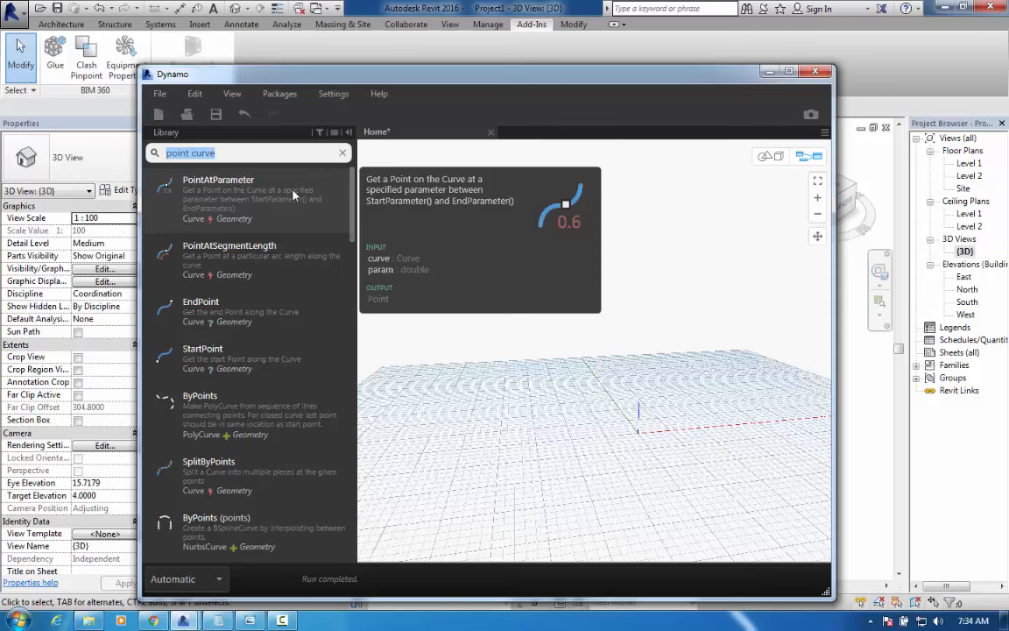
type("curve")
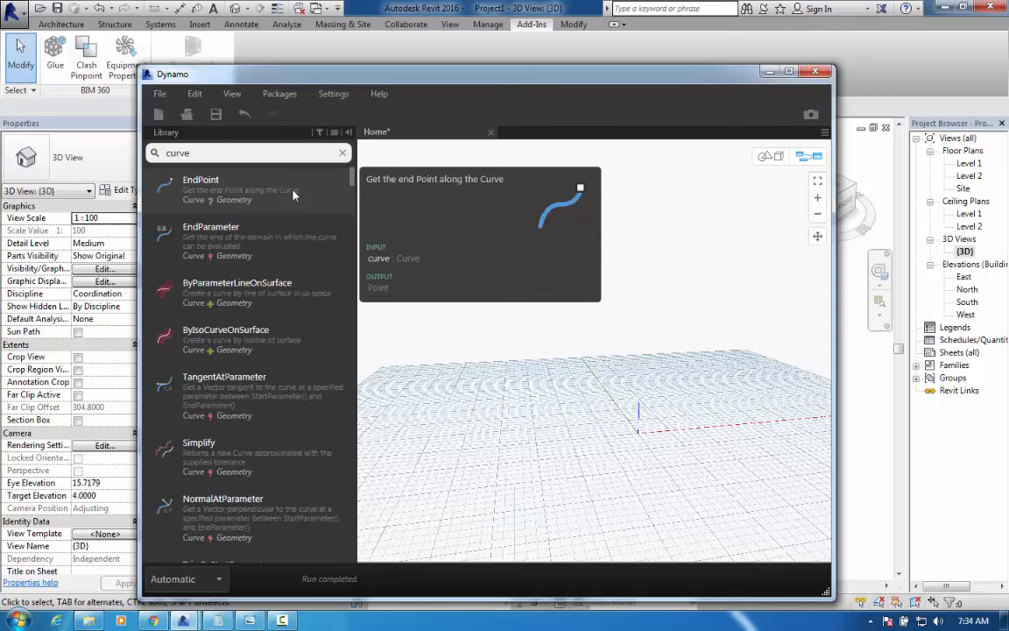
type(" point")
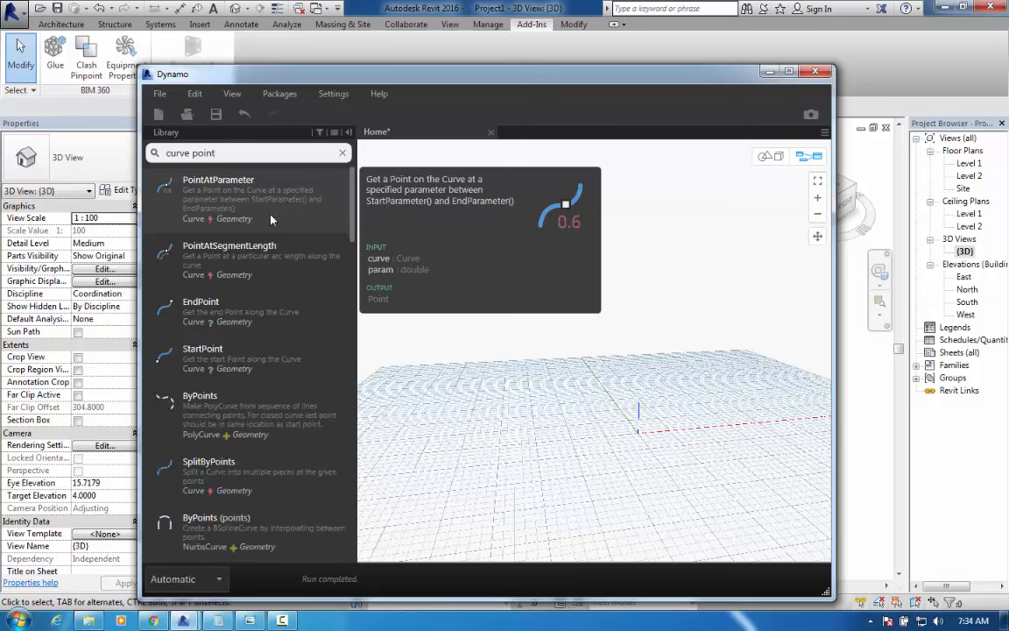
mouse_move(204, 350)
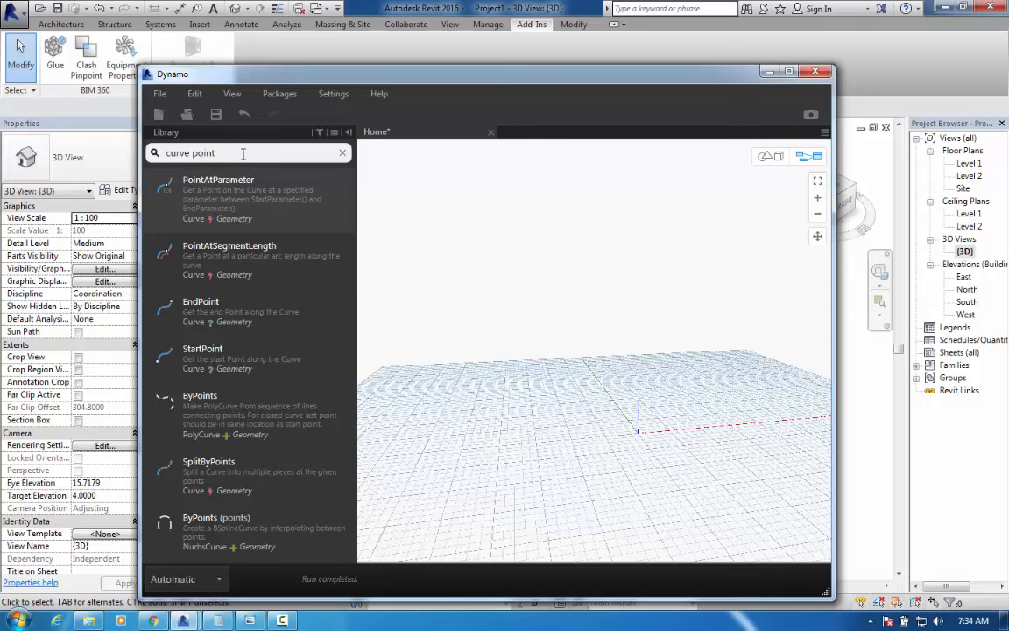
Search the node library for "point on curve", look through the listed nodes and clear the search
left_click_drag(256, 152, 168, 155)
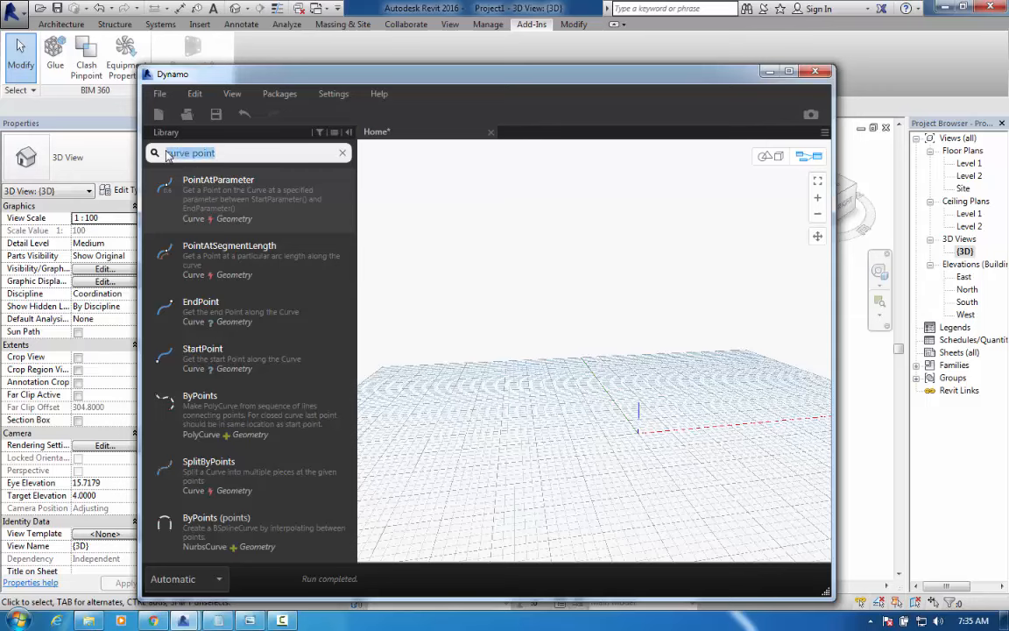
type("point o")
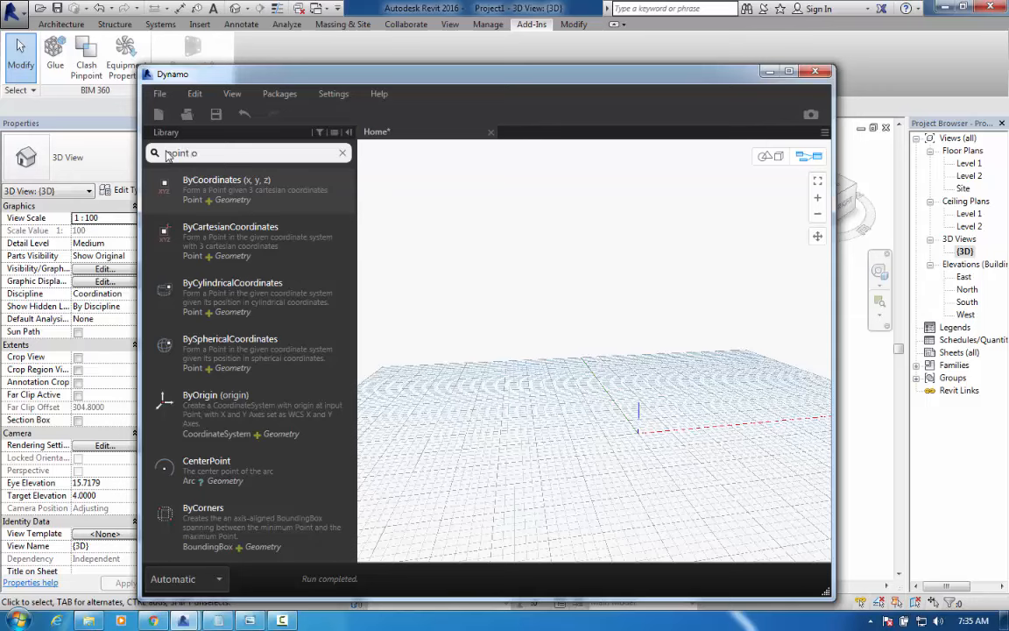
type("n curve")
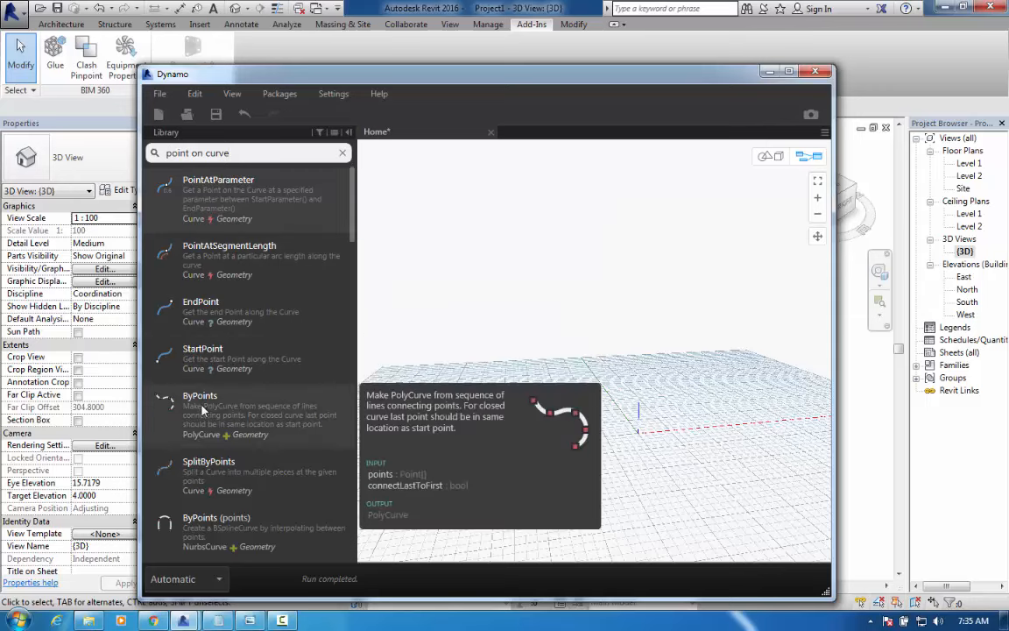
scroll(203, 409, "down", 5)
scroll(202, 409, "up", 2)
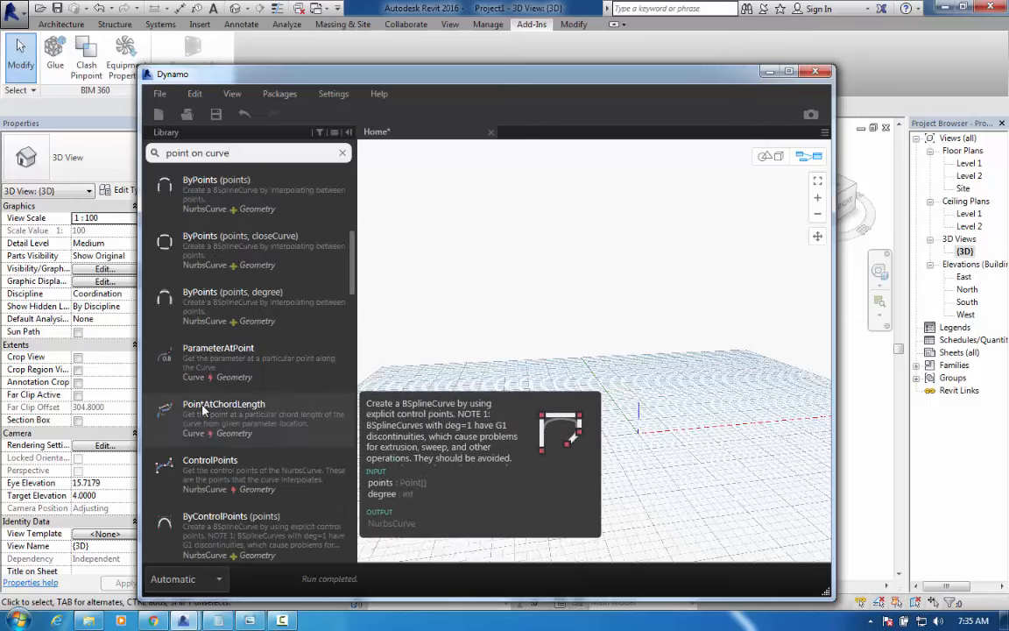
scroll(202, 409, "down", 10)
scroll(207, 409, "up", 13)
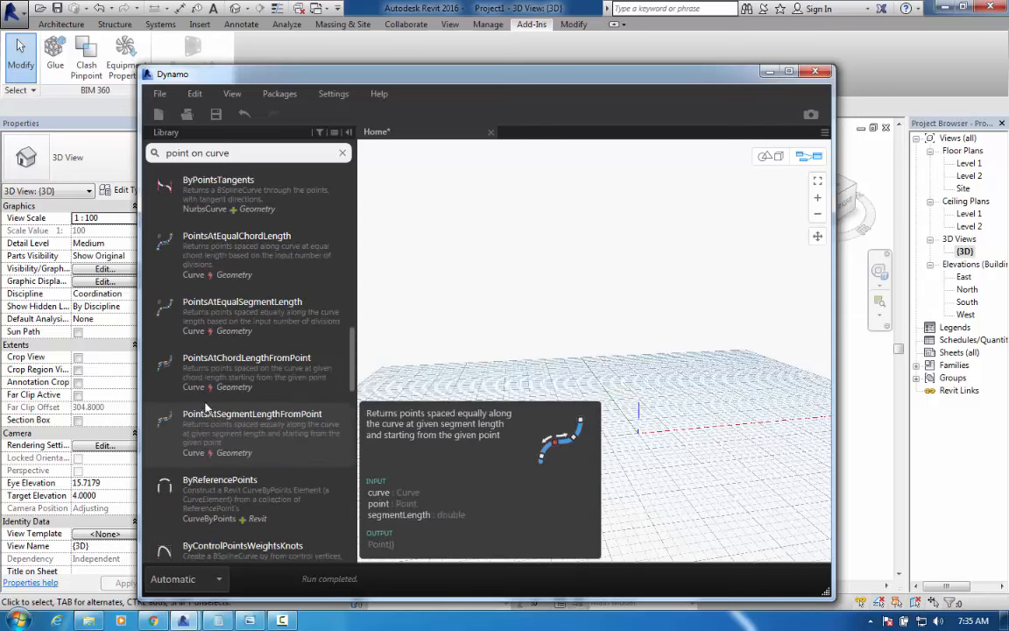
left_click(343, 152)
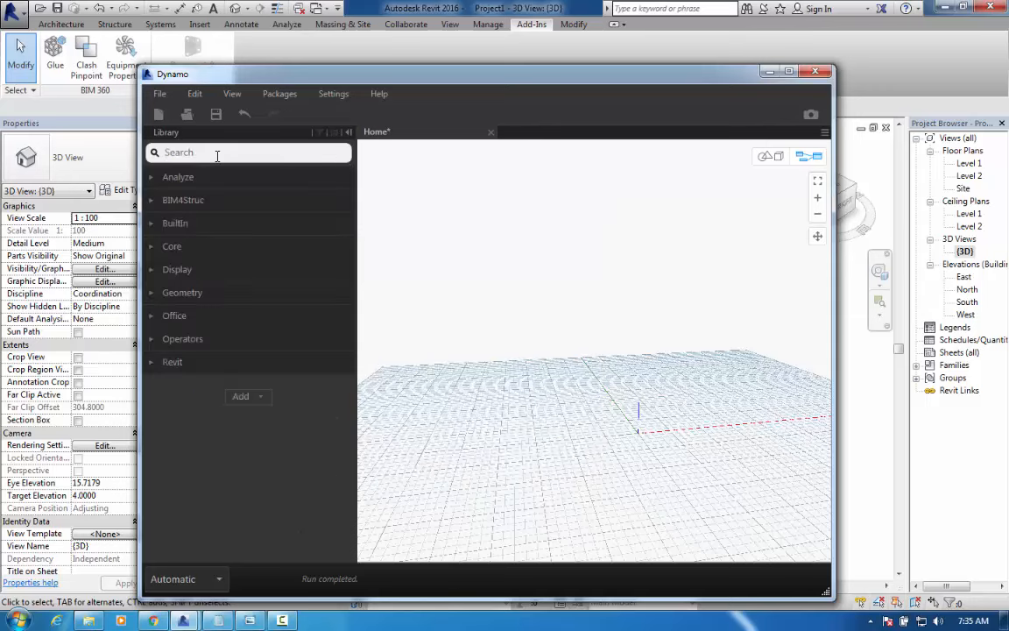
Switch to the Revit 3D view and examine the edges of the two curved walls up close
left_click_drag(358, 75, 346, 98)
left_click(814, 94)
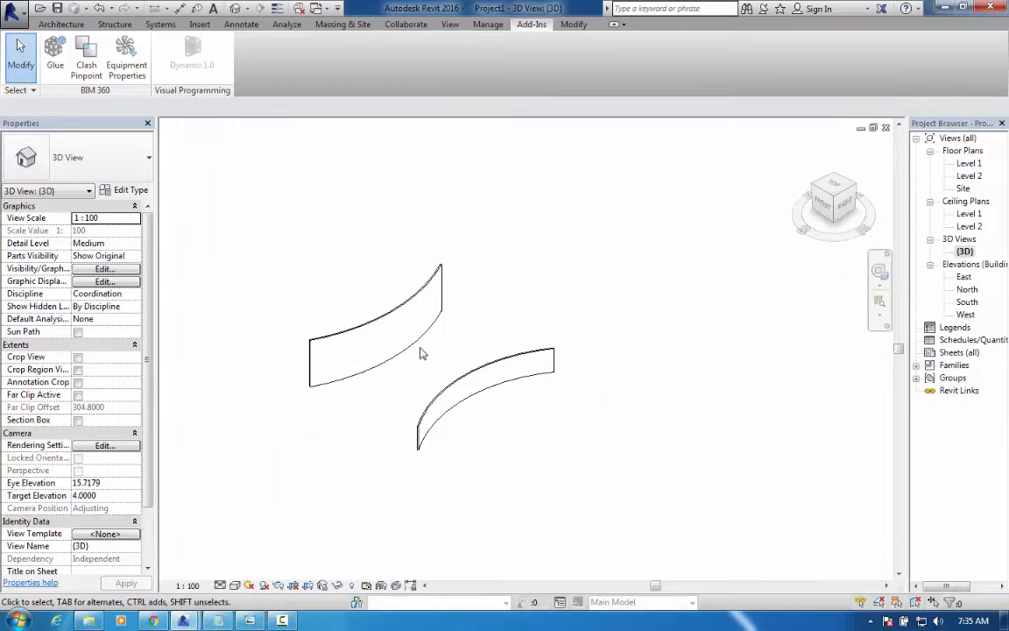
scroll(378, 326, "up", 2)
scroll(379, 326, "up", 3)
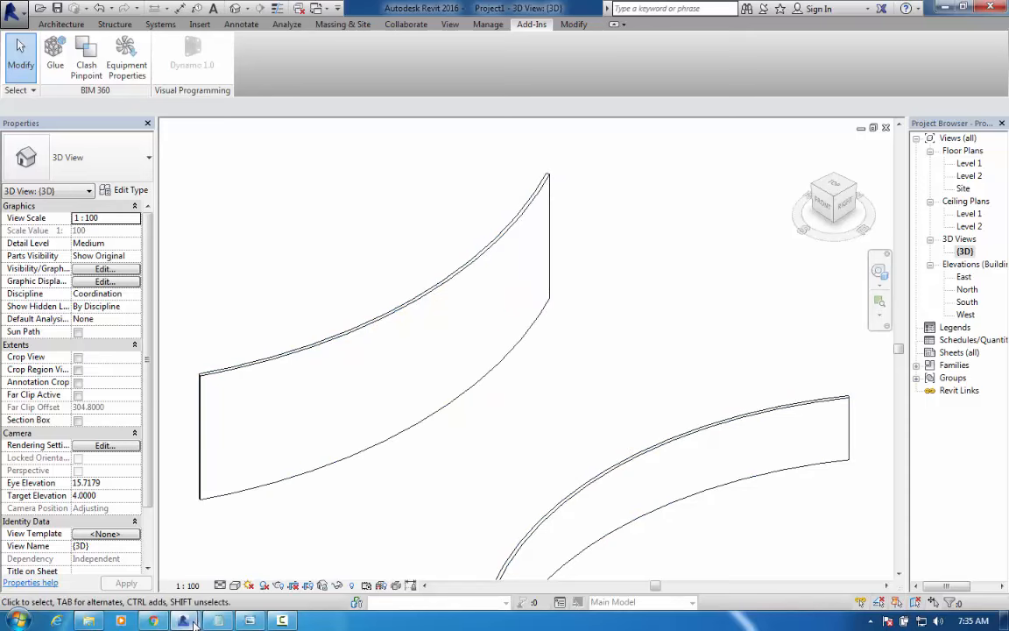
Switch back to Dynamo and place two Select Edge nodes in the graph, arranged one above the other
mouse_move(182, 620)
left_click(254, 570)
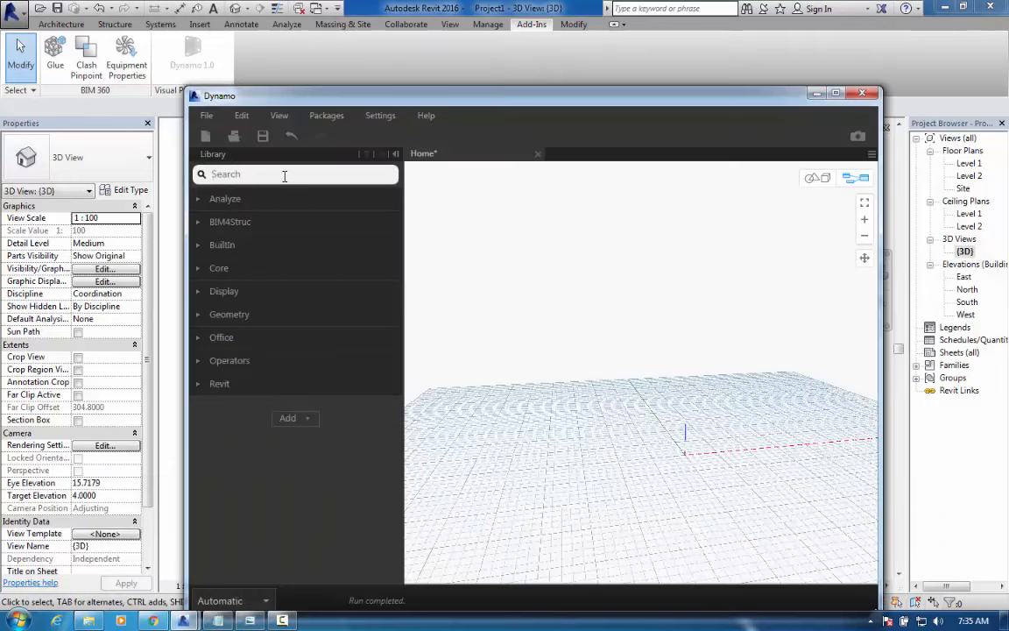
type("select")
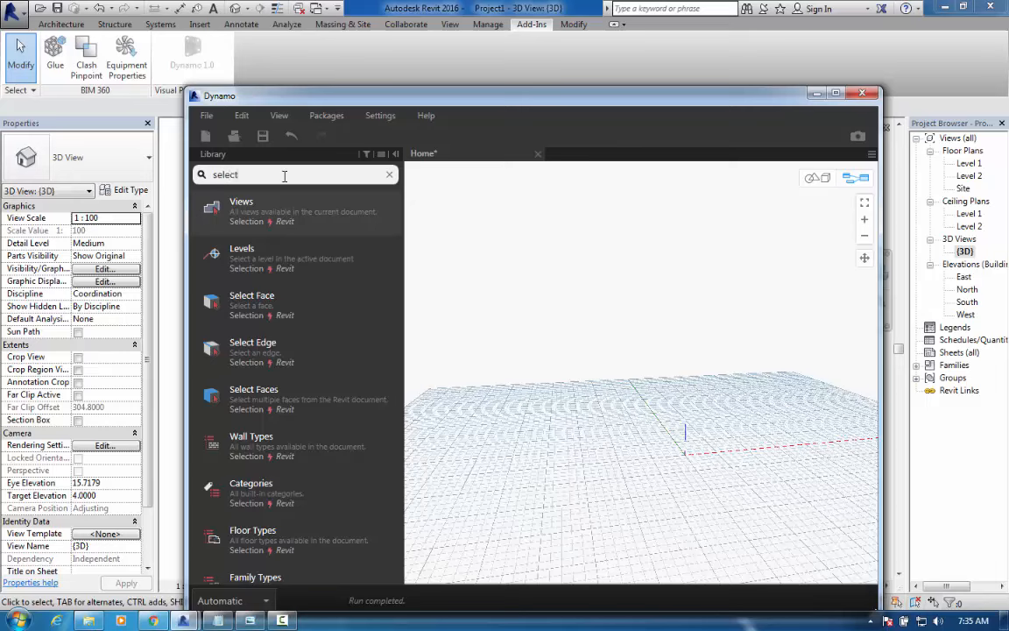
left_click(254, 350)
left_click(254, 351)
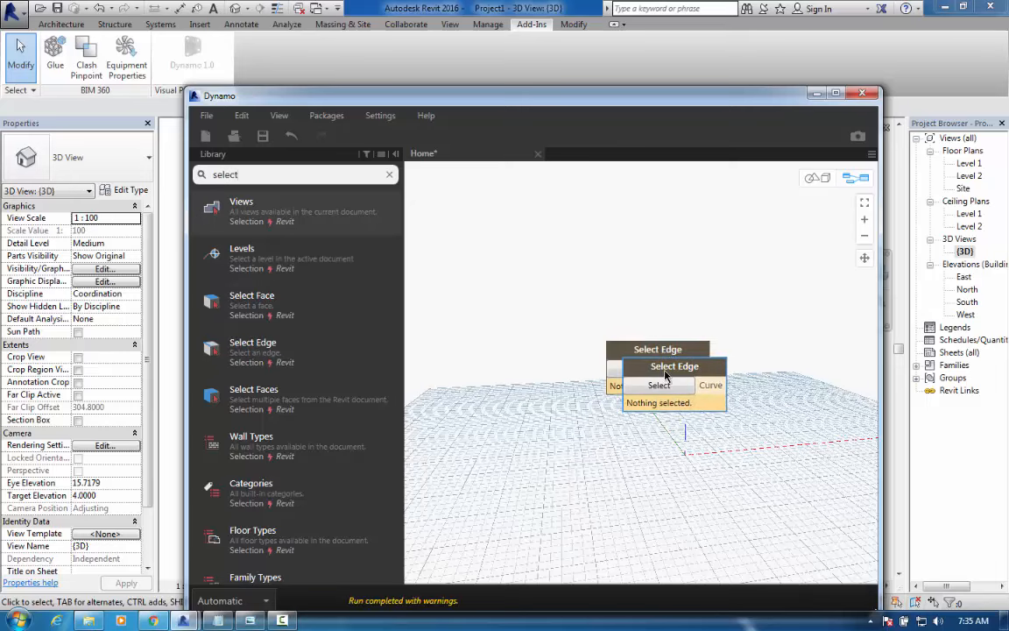
left_click_drag(576, 334, 509, 242)
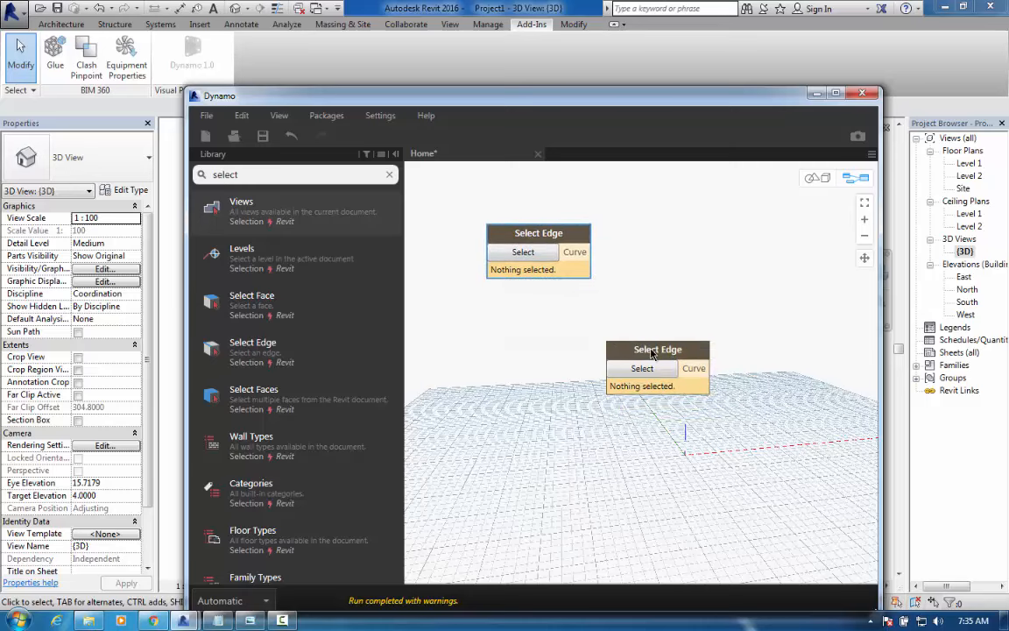
left_click_drag(627, 361, 521, 401)
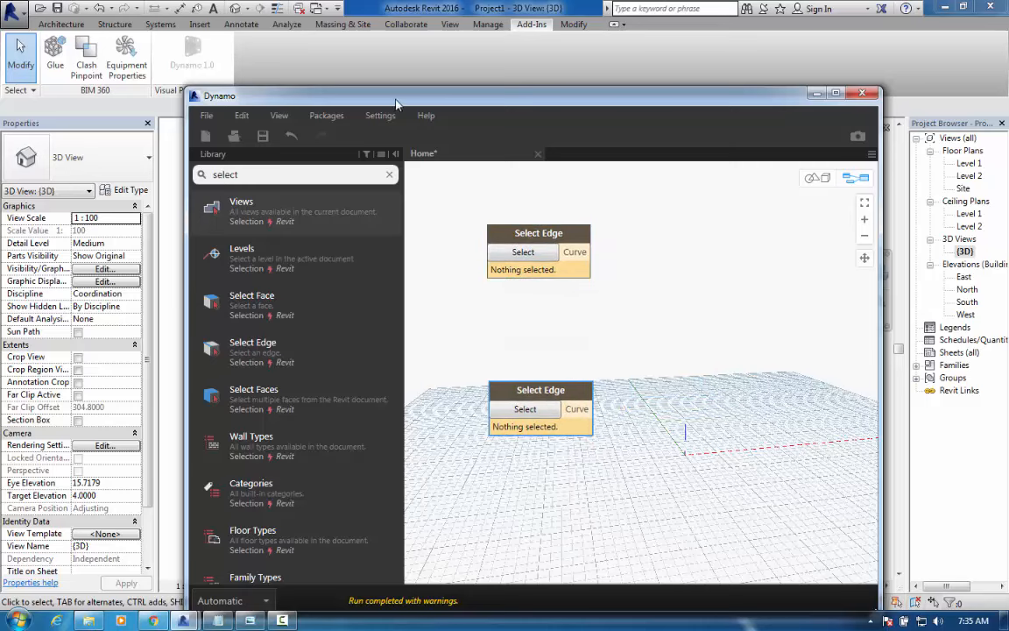
Assign the taller wall's top edge to the upper Select Edge node and the lower wall's top edge to the other node
left_click_drag(396, 101, 754, 96)
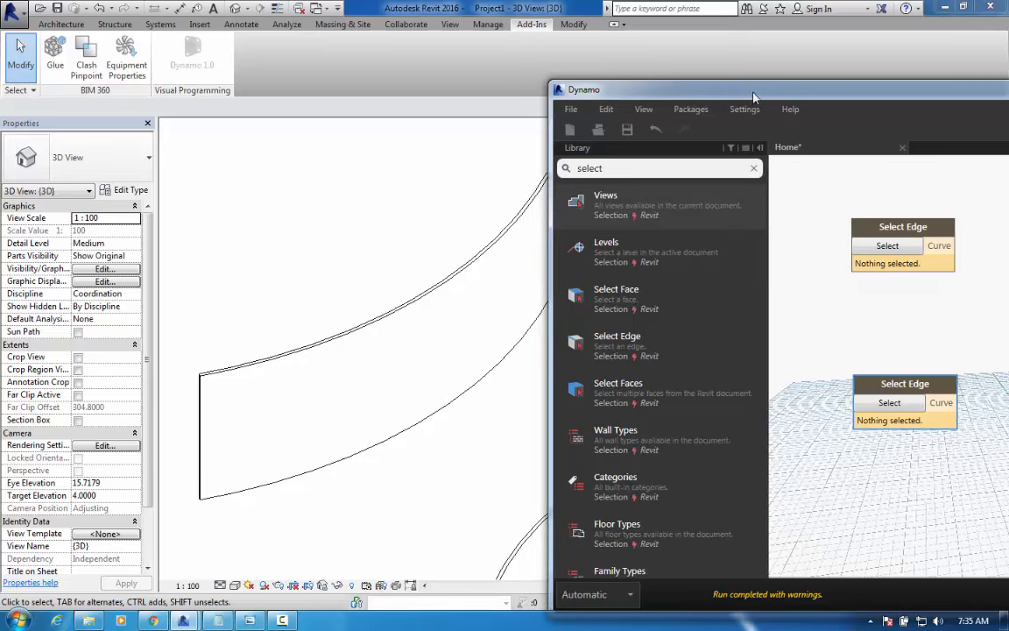
middle_click_drag(413, 402, 323, 347)
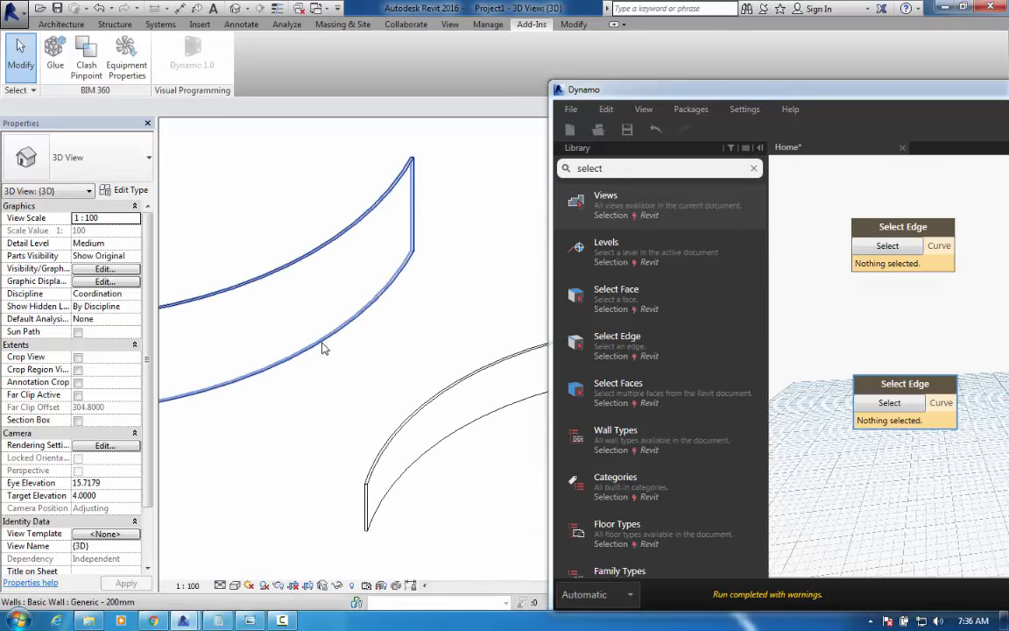
scroll(322, 348, "down", 1)
left_click(887, 245)
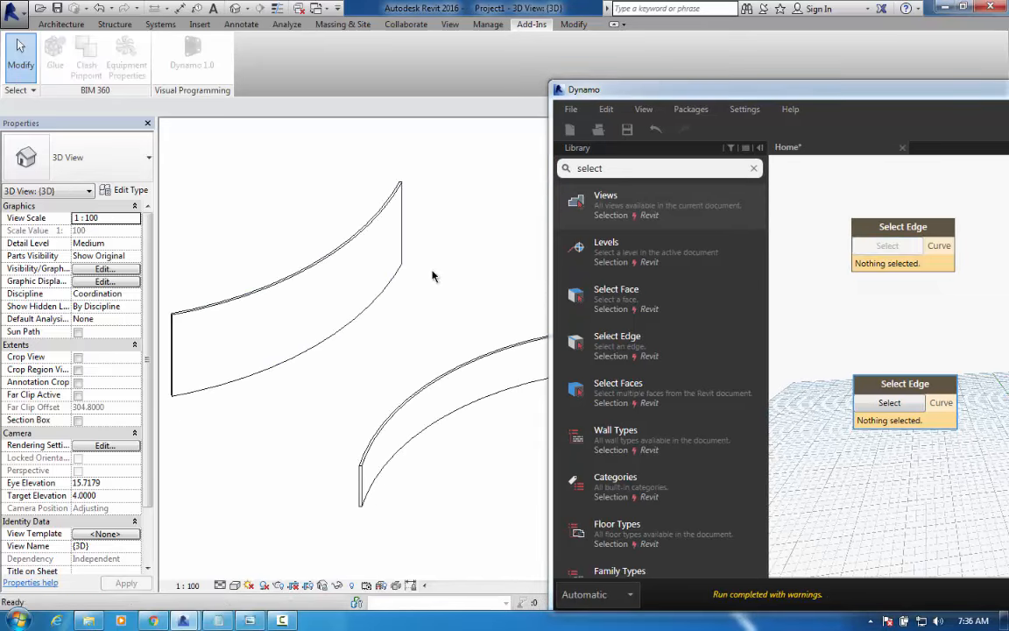
left_click(327, 257)
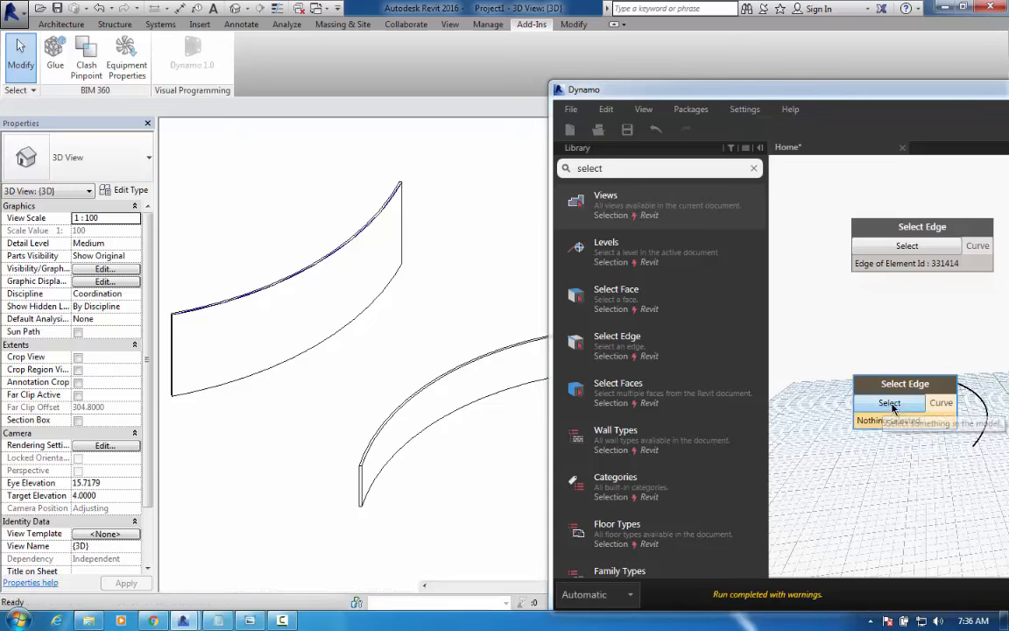
left_click(890, 403)
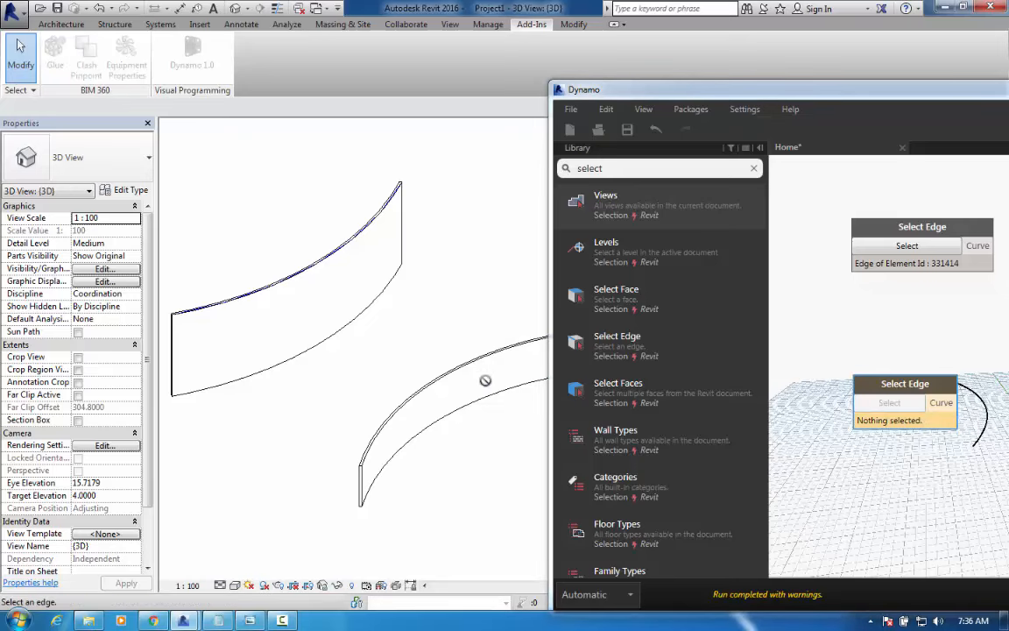
left_click(438, 372)
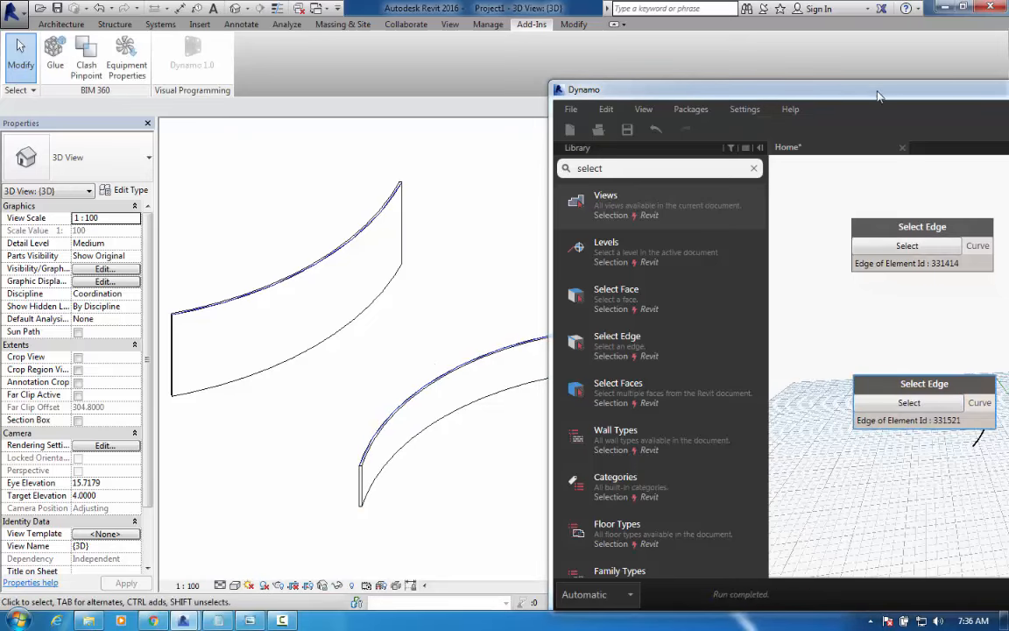
left_click_drag(879, 95, 554, 77)
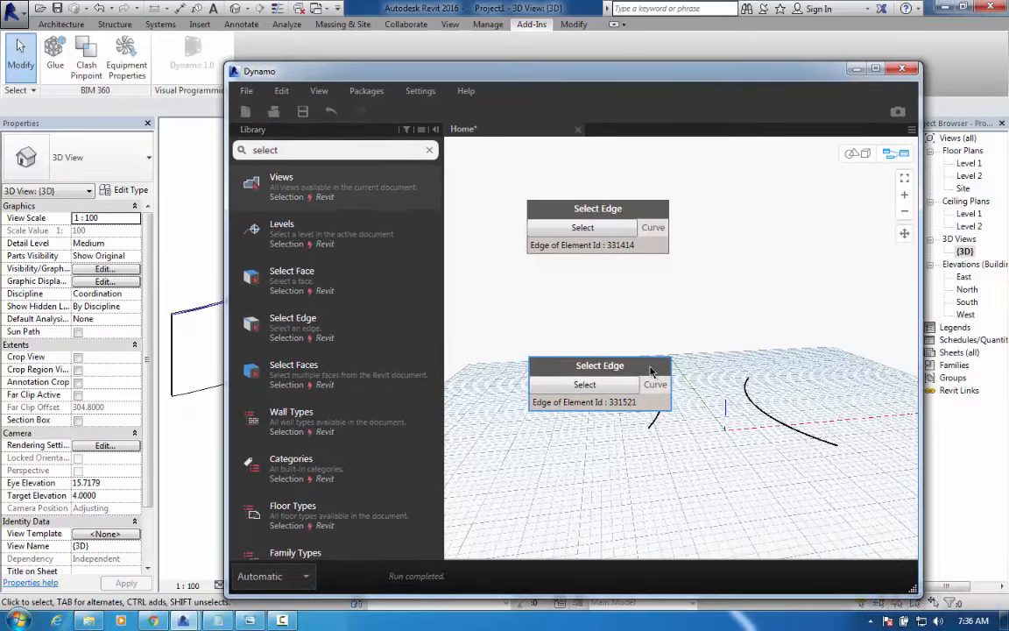
Examine the two edge curves from another angle in the background 3D preview and return to graph navigation
middle_click_drag(651, 372, 548, 337)
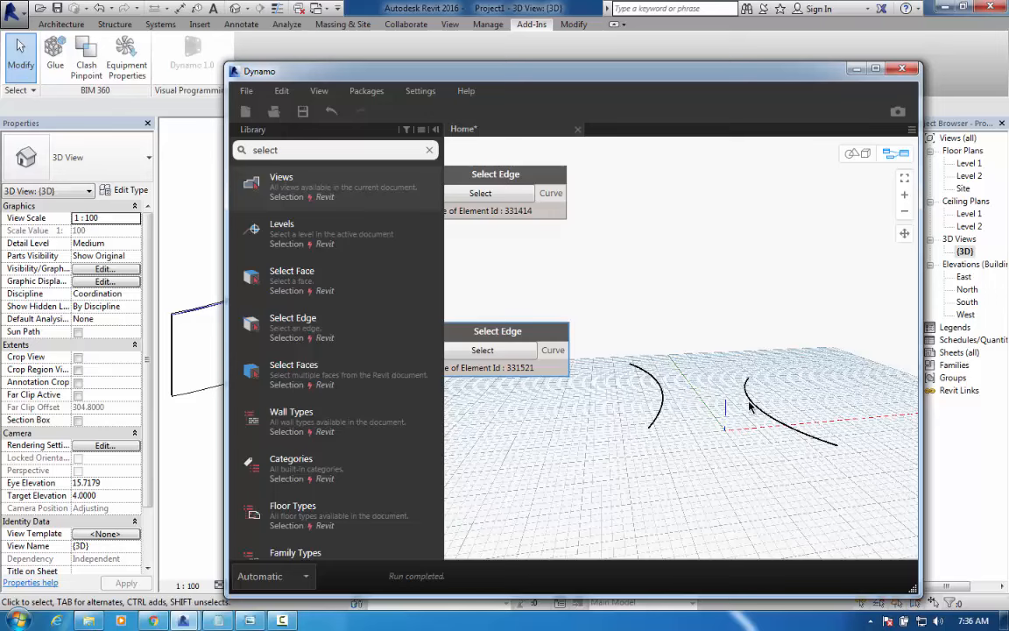
left_click(861, 155)
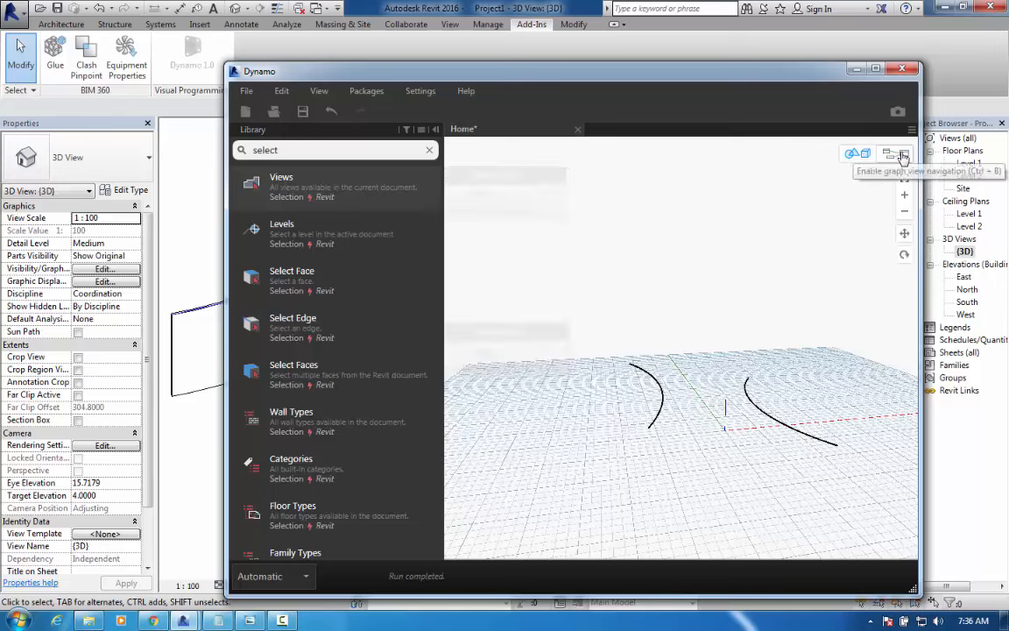
left_click(903, 156)
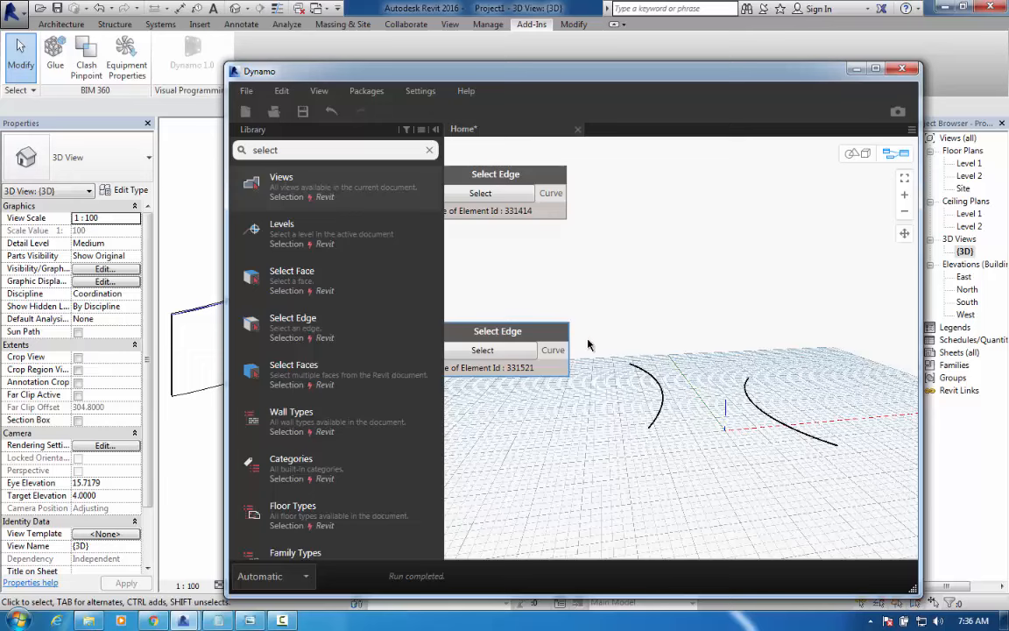
left_click(854, 154)
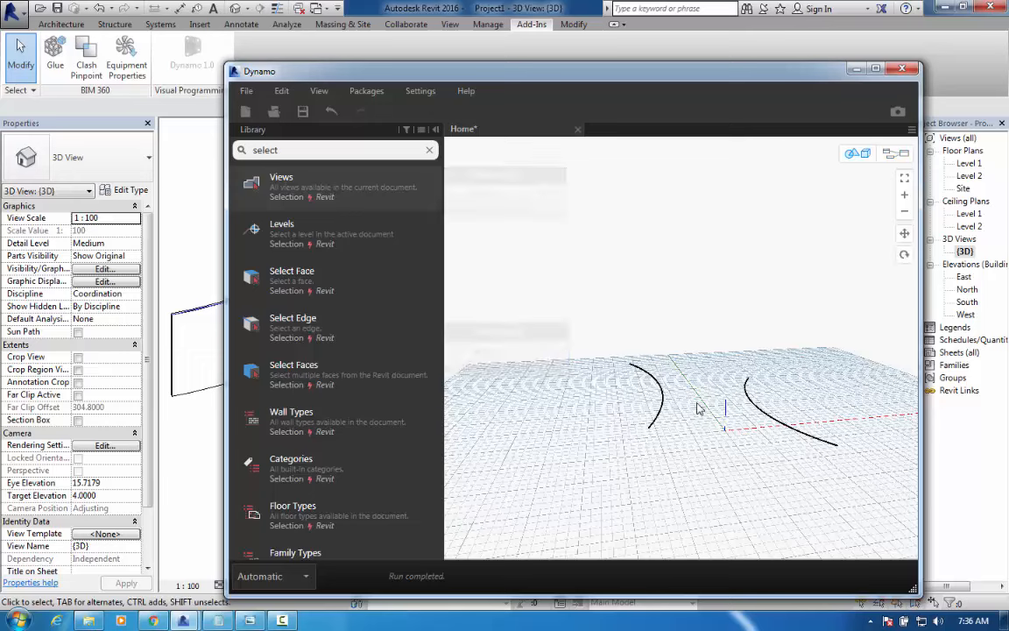
right_click_drag(699, 408, 659, 402)
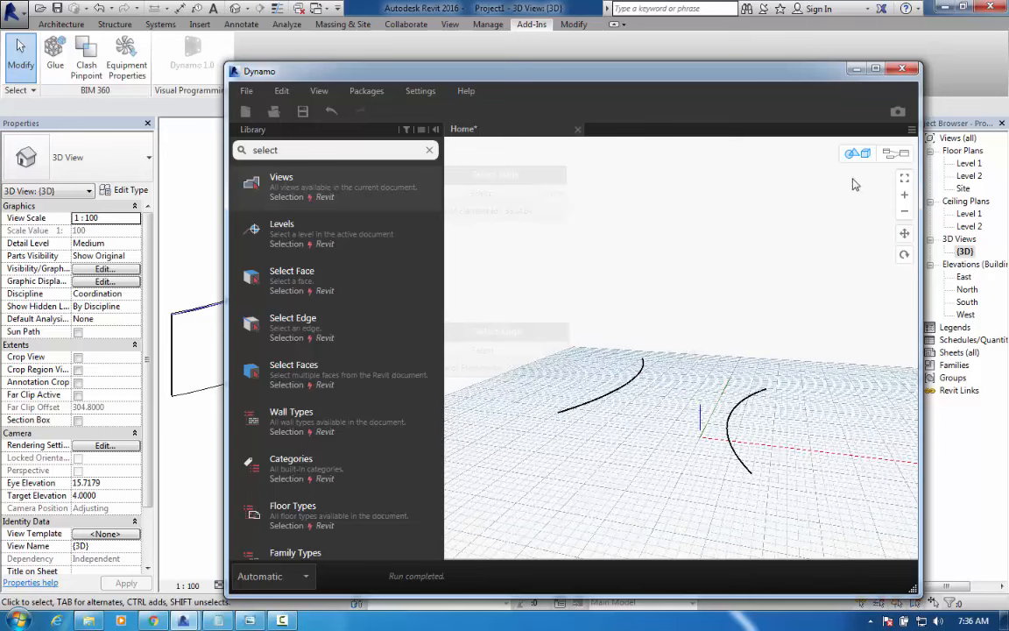
left_click(893, 155)
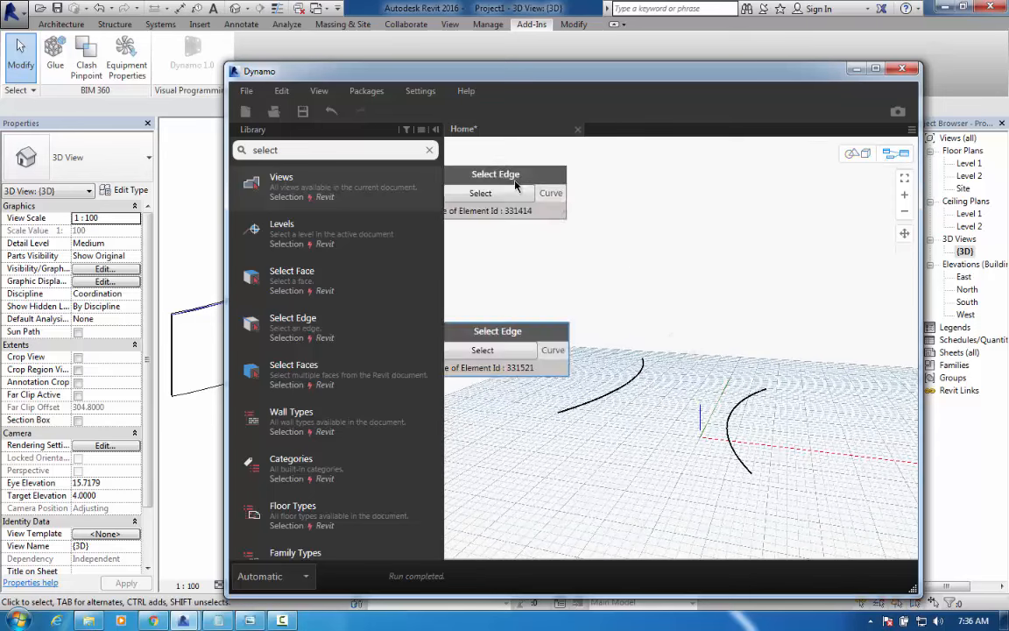
middle_click_drag(475, 260, 535, 276)
middle_click_drag(583, 306, 580, 308)
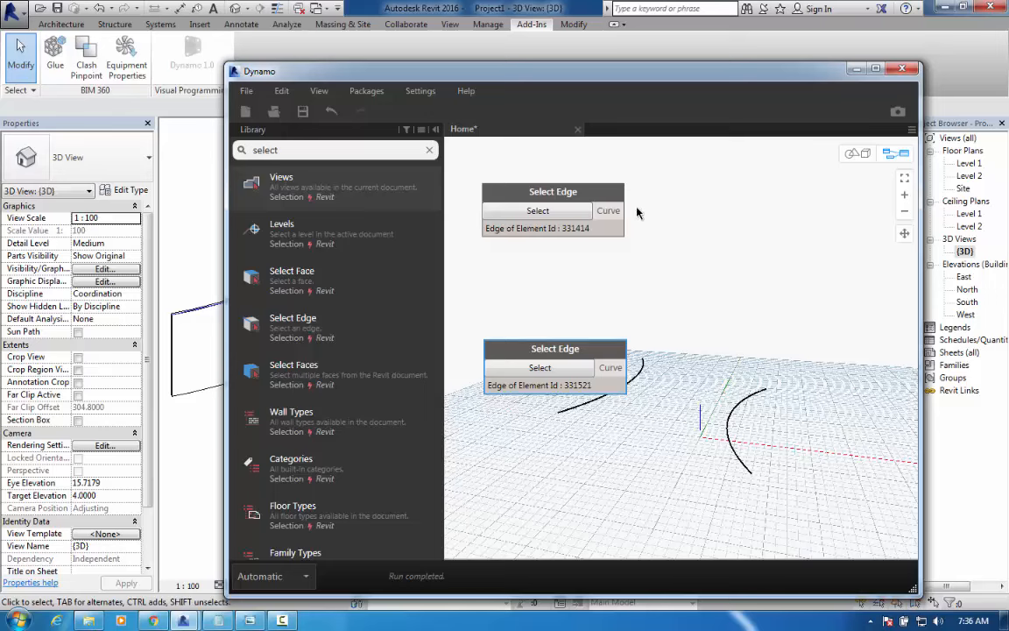
Search the node library for "point curve" and look through the matching nodes for one that places points along a curve
left_click(429, 153)
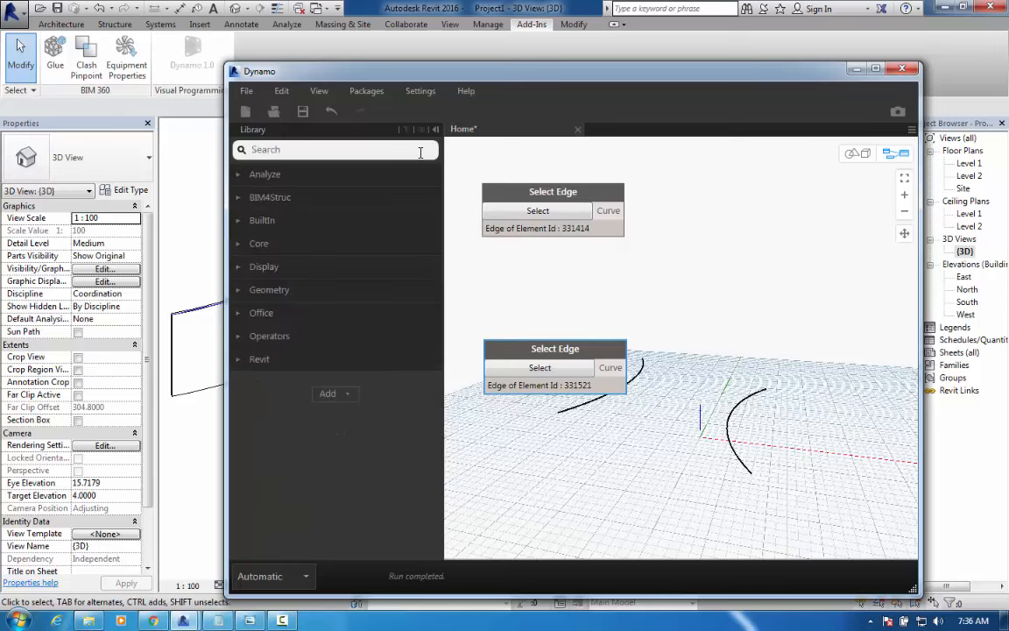
type("point")
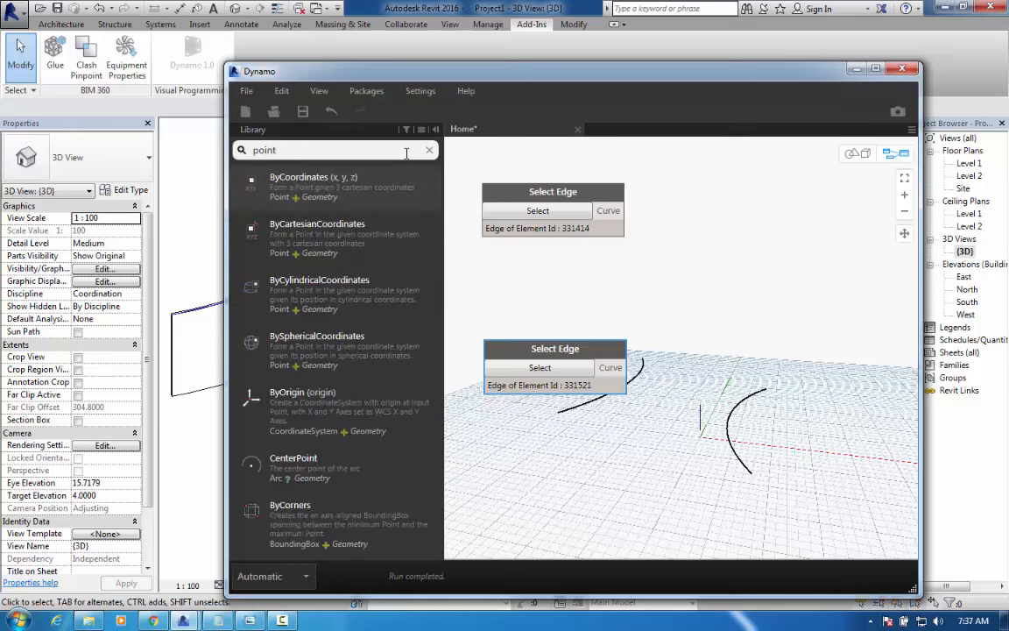
type(" curv")
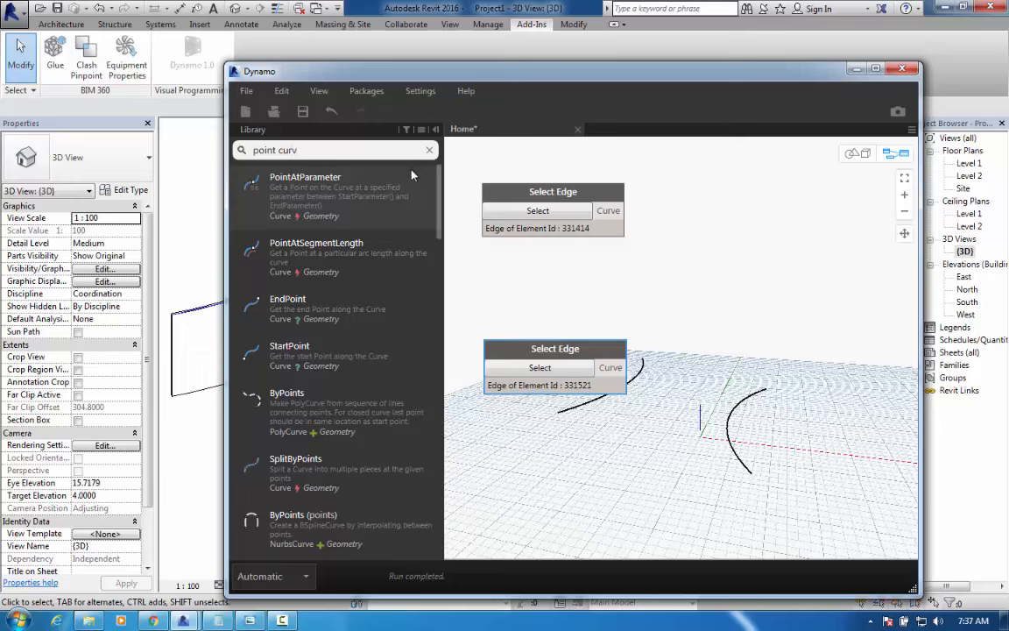
mouse_move(395, 193)
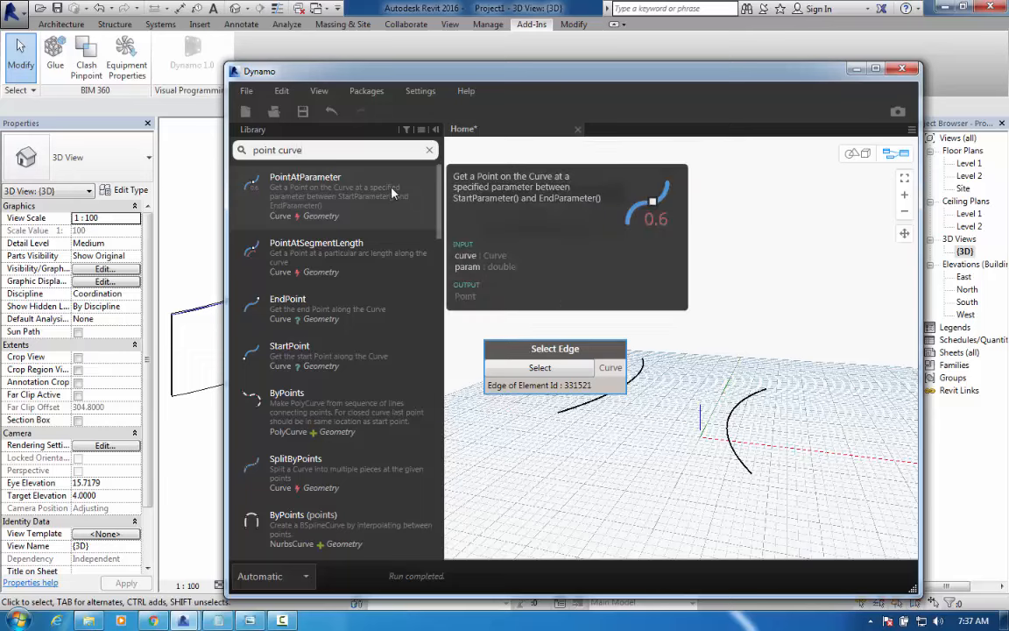
scroll(362, 234, "down", 3)
mouse_move(362, 234)
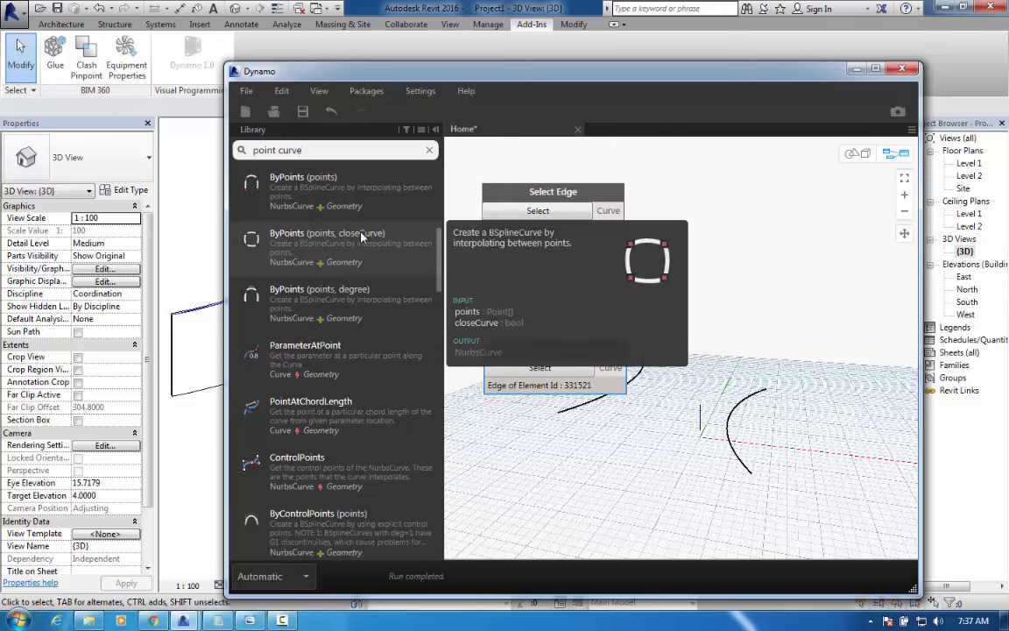
scroll(351, 224, "up", 3)
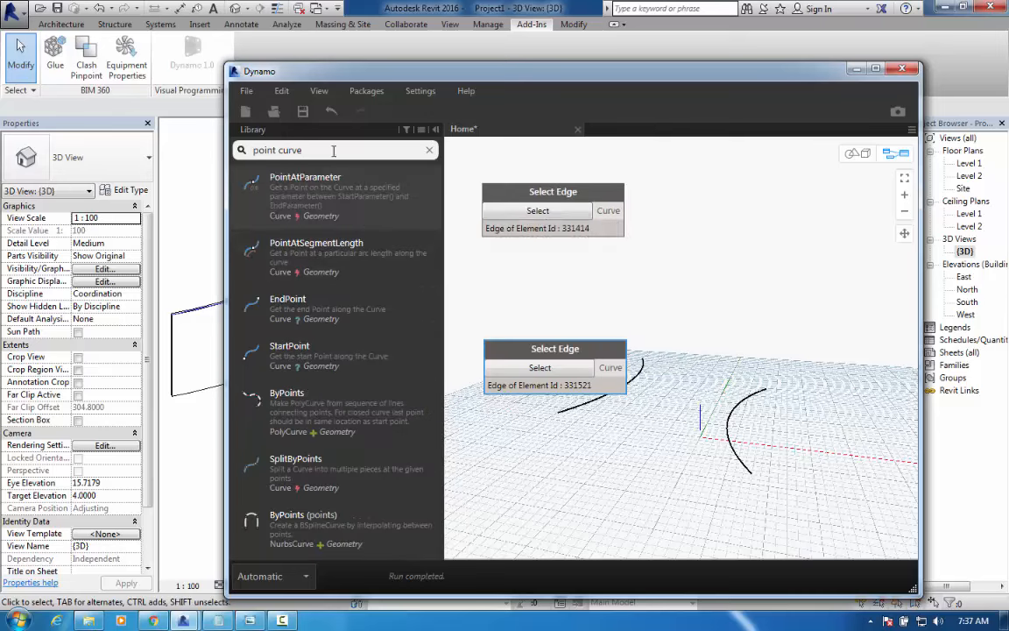
Search the node library for "curve point" and place two Curve.PointsAtEqualSegmentLength nodes, one beside each Select Edge node
left_click_drag(333, 150, 255, 150)
type("curve")
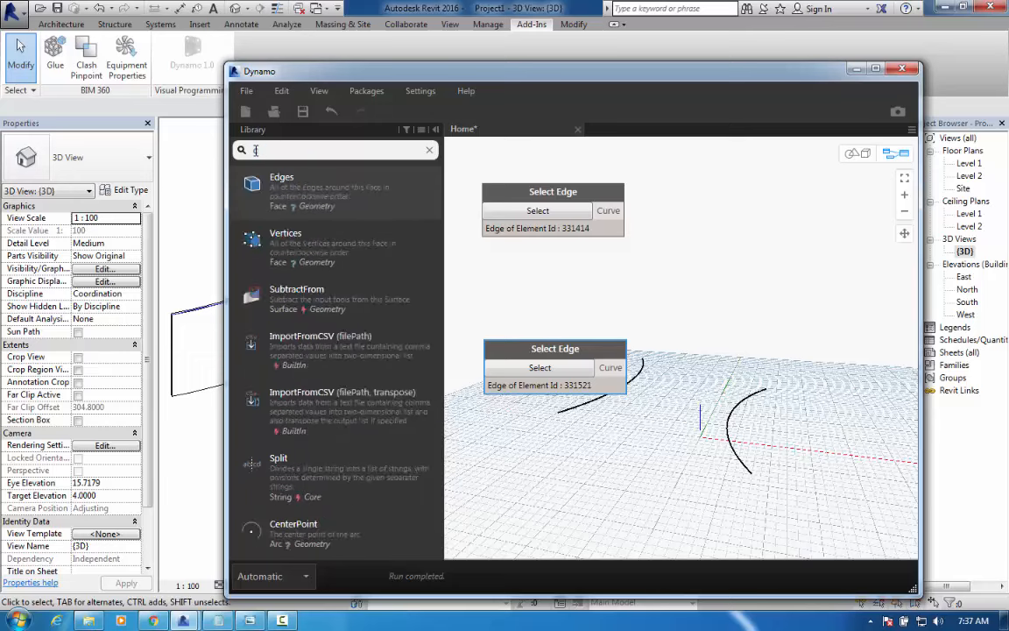
type(" point")
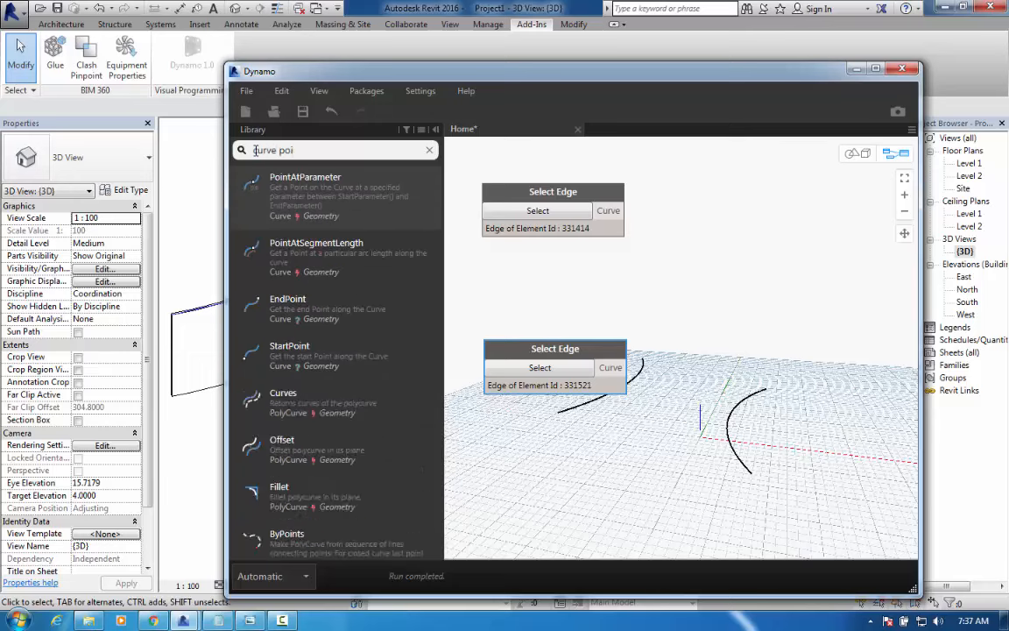
mouse_move(308, 367)
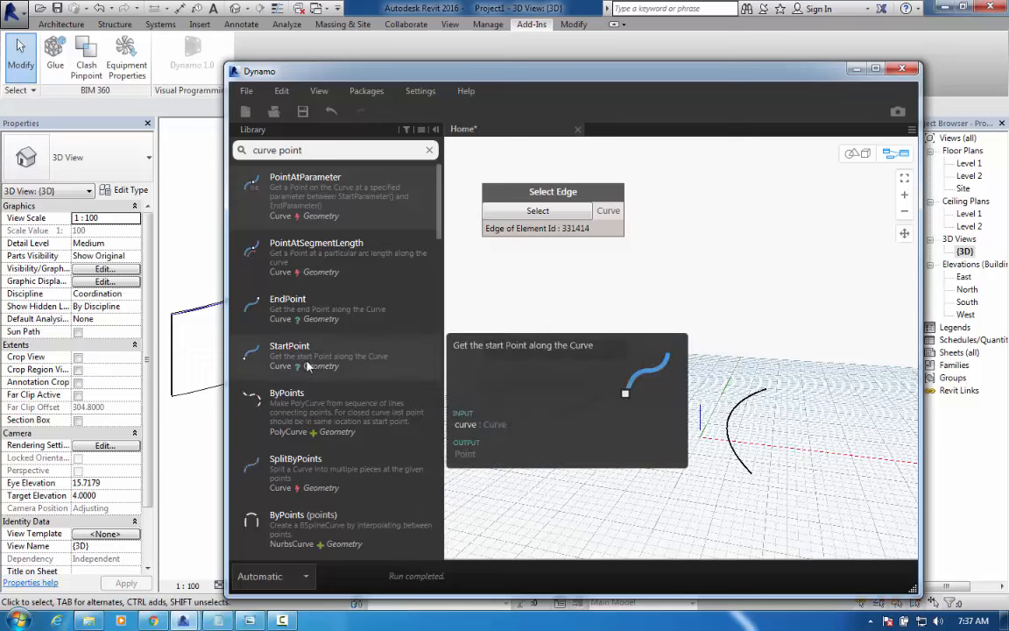
scroll(319, 367, "down", 4)
scroll(319, 367, "down", 4)
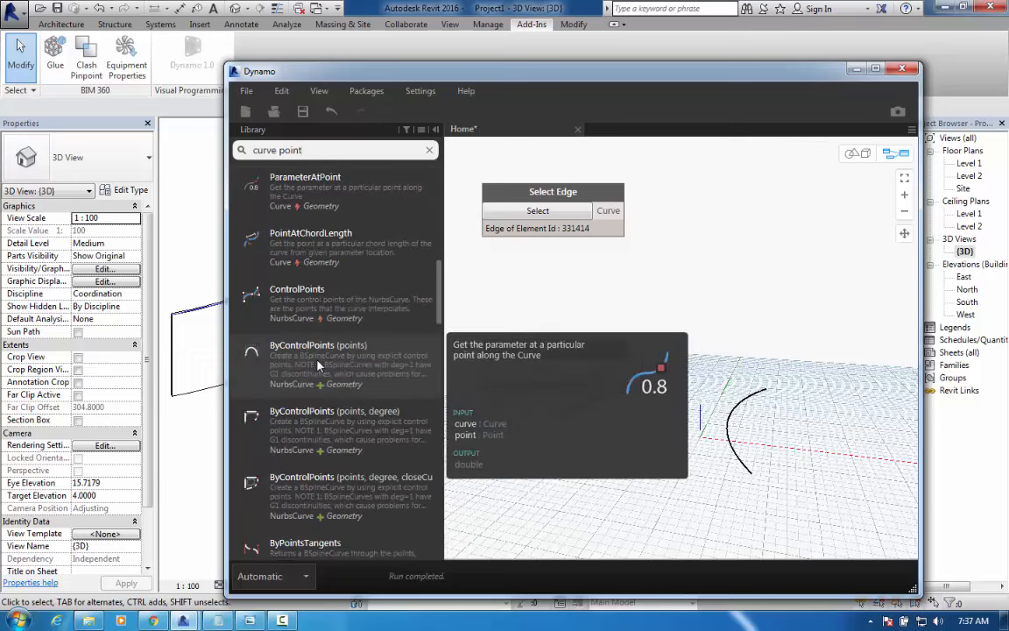
scroll(319, 366, "down", 3)
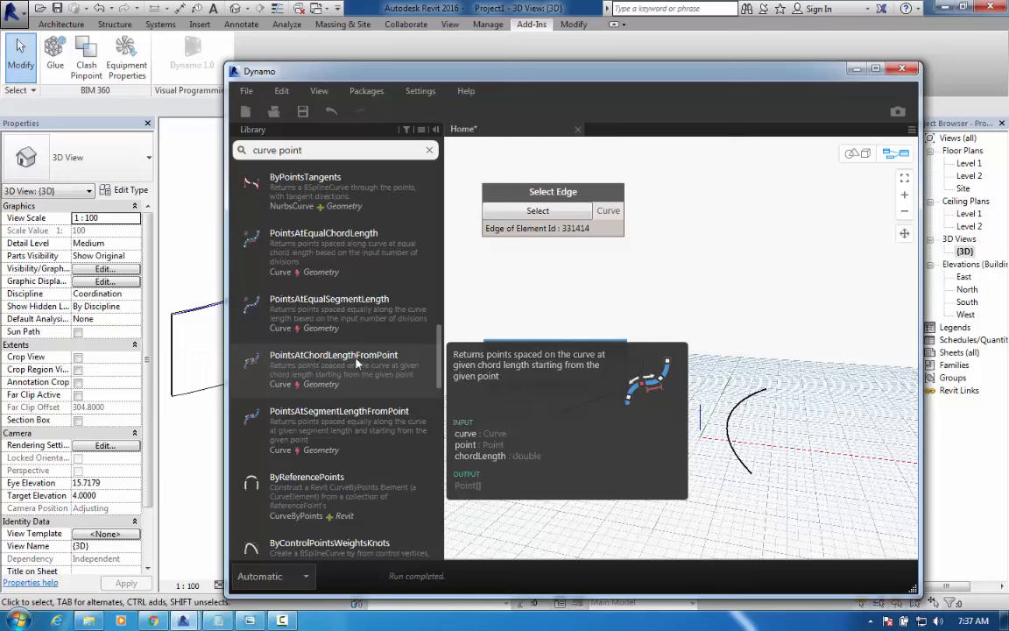
scroll(325, 369, "down", 6)
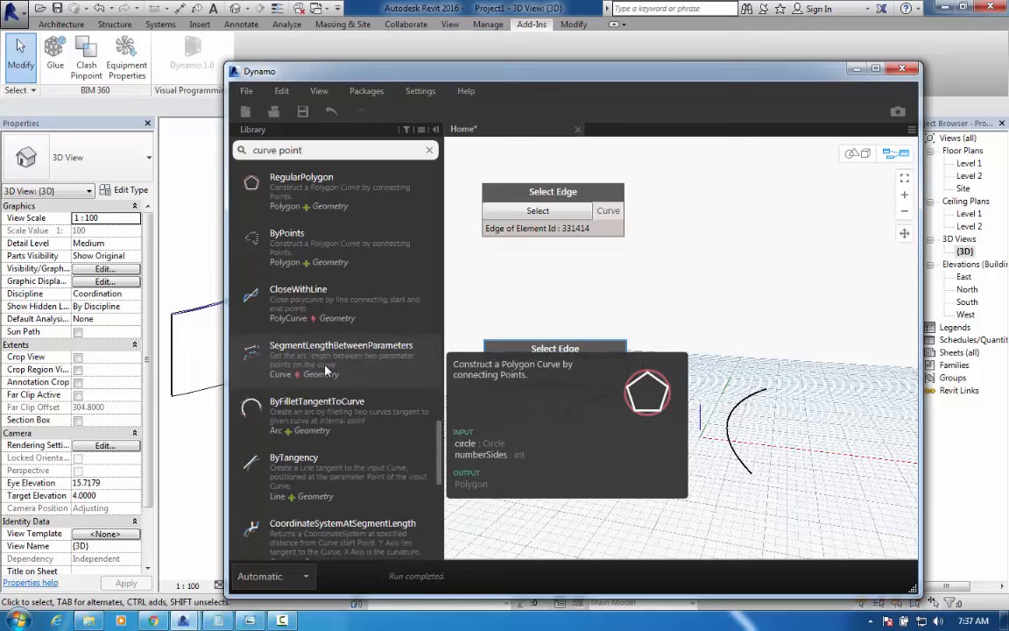
scroll(325, 369, "down", 1)
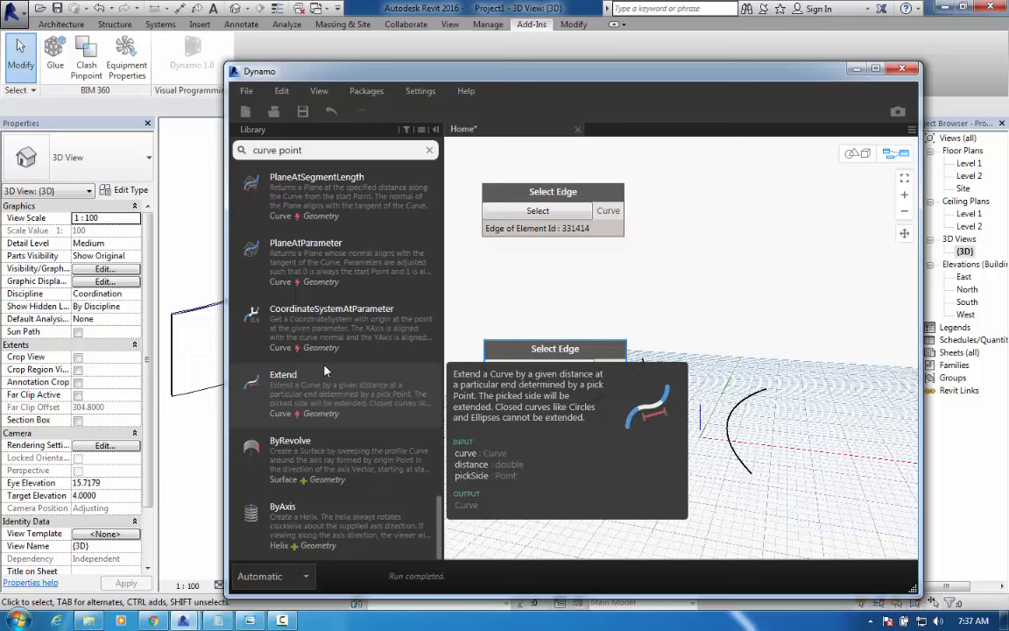
scroll(325, 369, "up", 5)
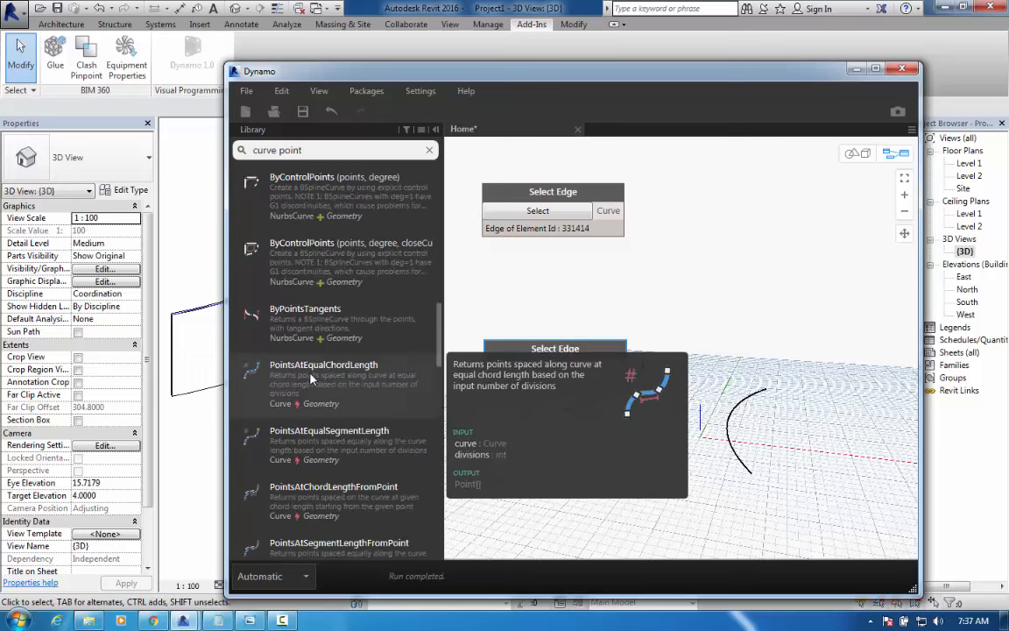
left_click(329, 441)
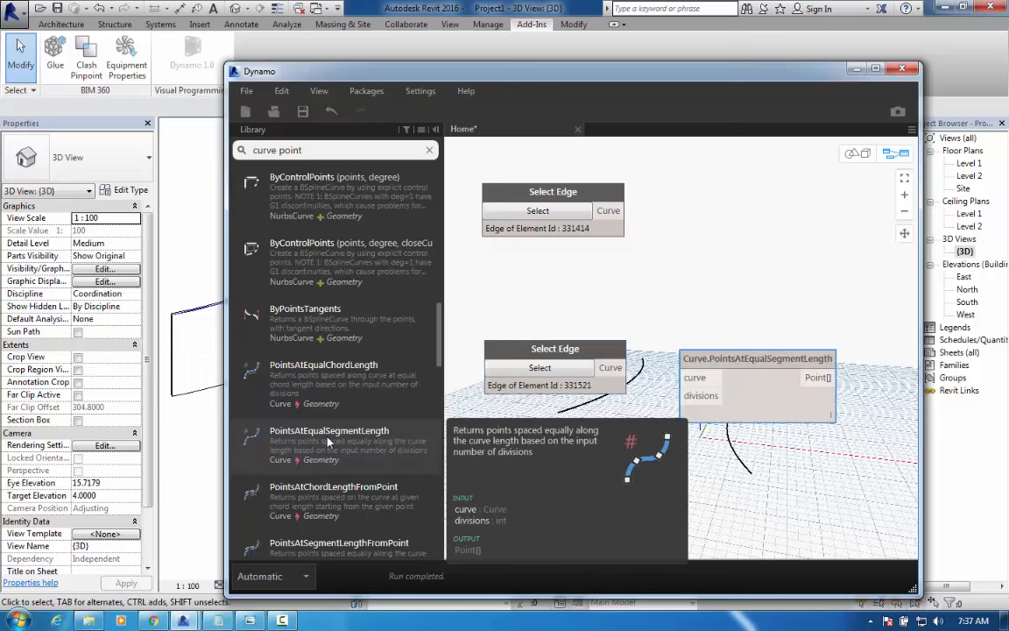
left_click(329, 441)
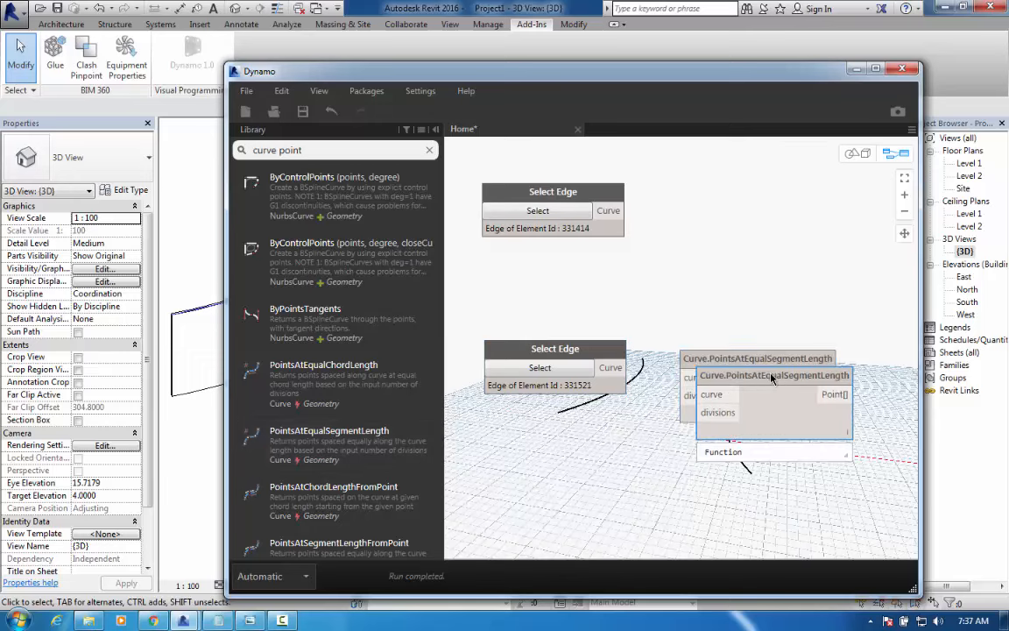
left_click_drag(771, 363, 761, 175)
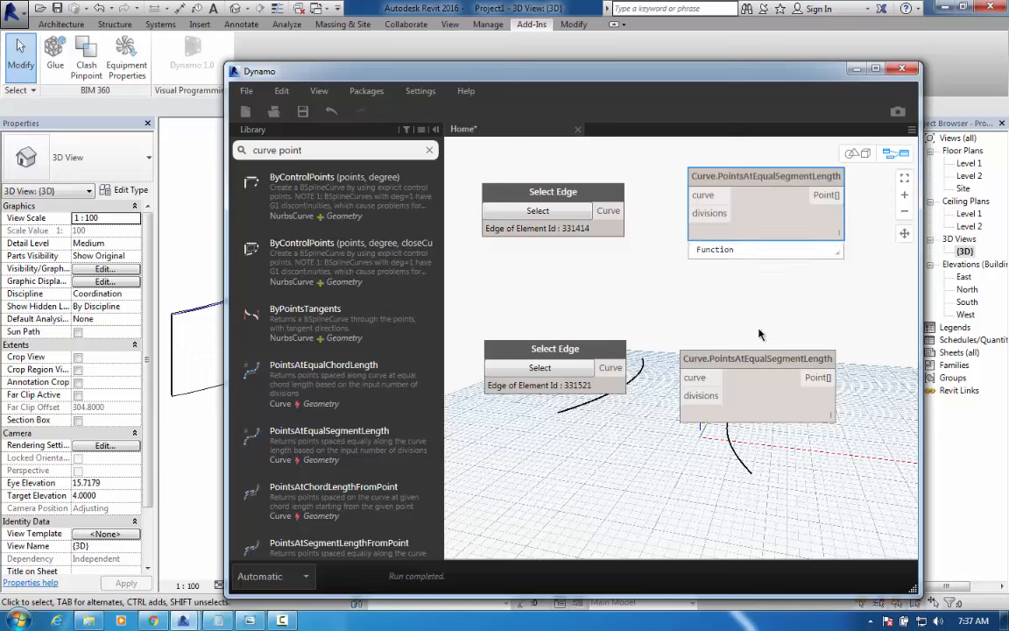
left_click_drag(751, 364, 774, 348)
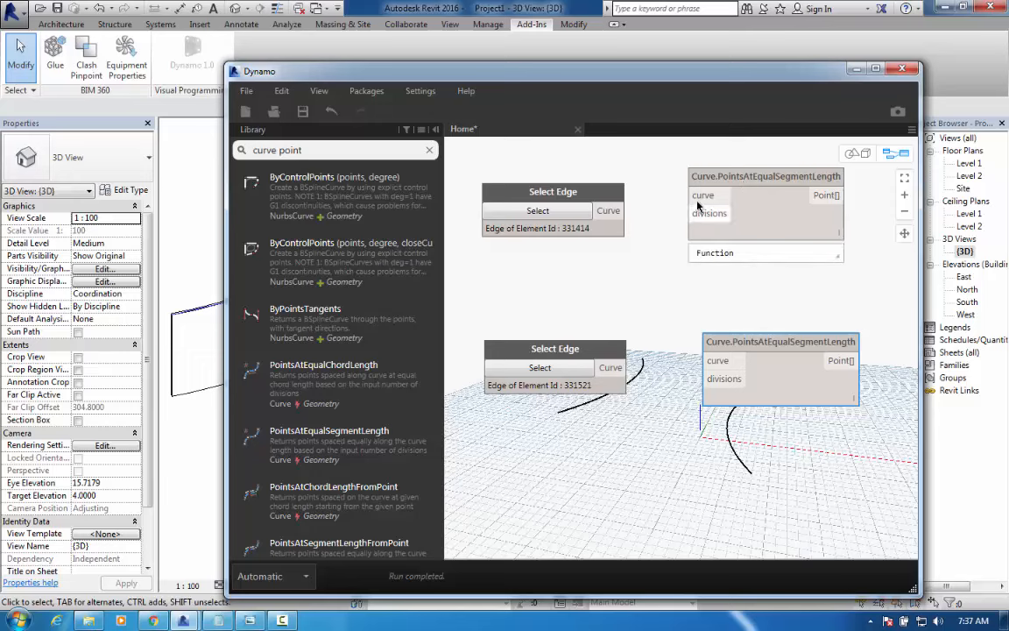
Connect each Select Edge node's Curve output to the curve input of the PointsAtEqualSegmentLength node beside it
left_click(610, 212)
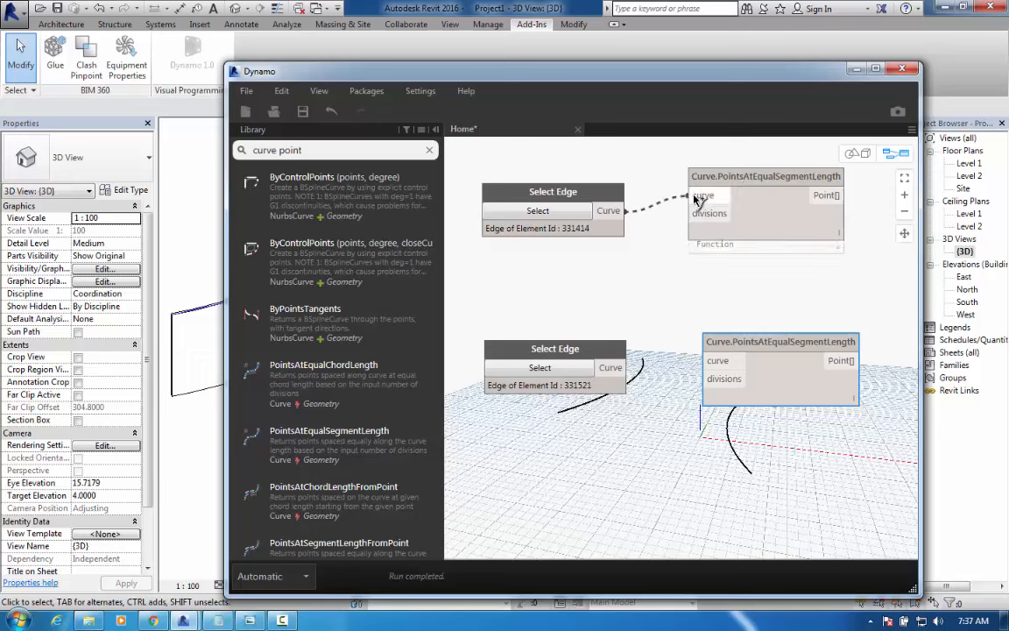
left_click(701, 196)
left_click(610, 369)
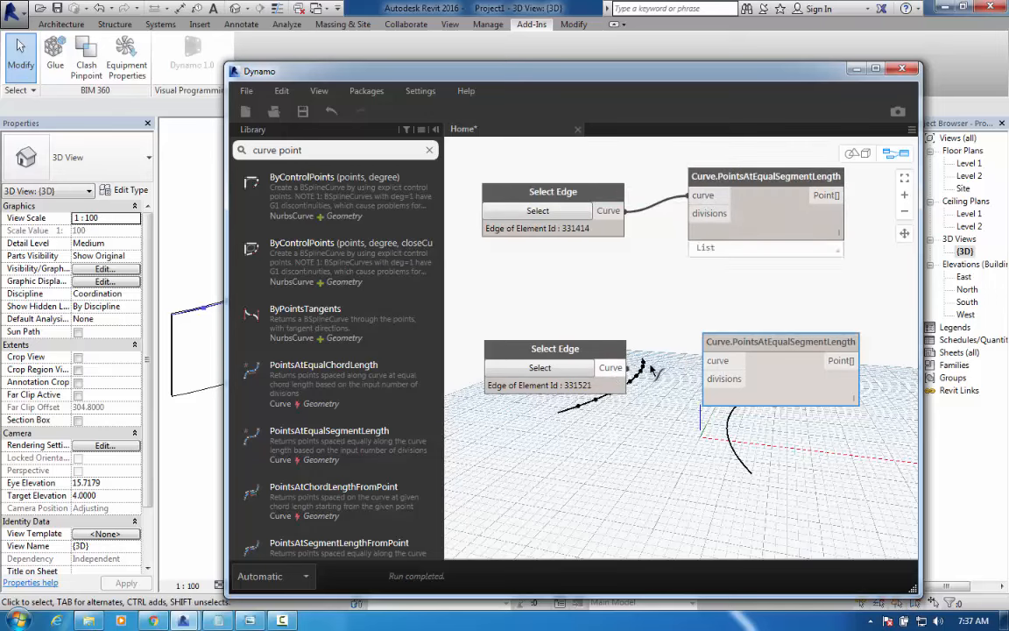
left_click(711, 360)
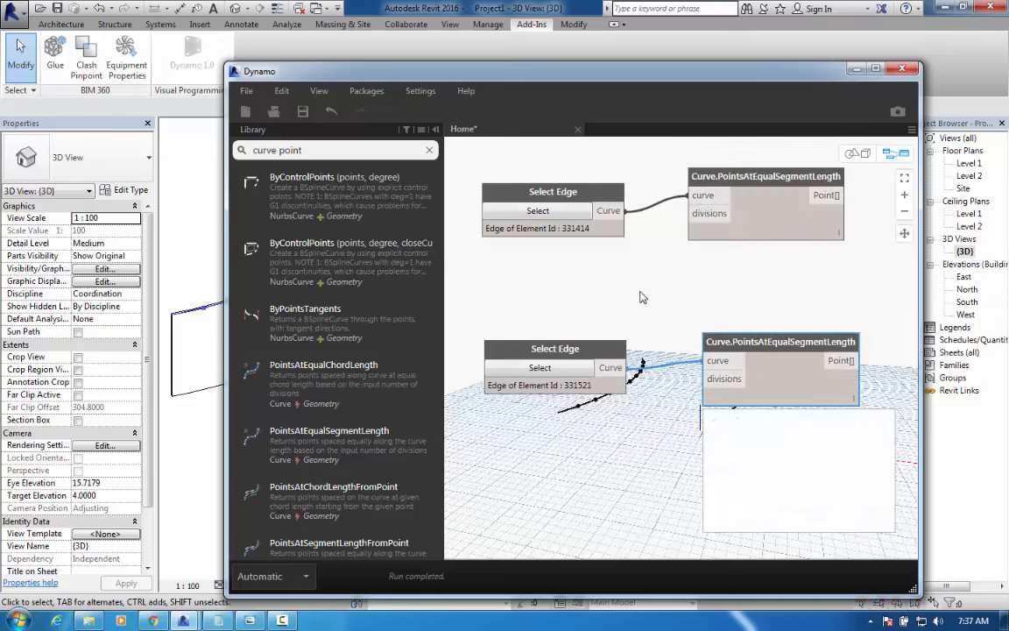
Move the lower Select Edge and PointsAtEqualSegmentLength nodes further down together and examine the points on both curves
mouse_move(790, 435)
left_mouse_down()
mouse_move(575, 320)
mouse_move(575, 308)
left_mouse_up()
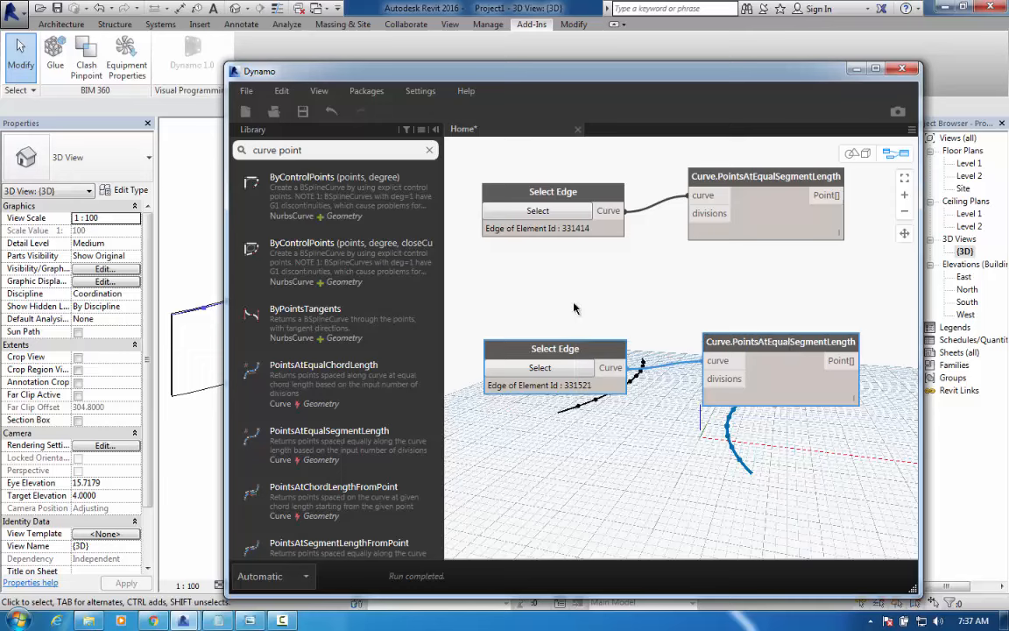
left_click_drag(600, 352, 595, 427)
left_click(677, 362)
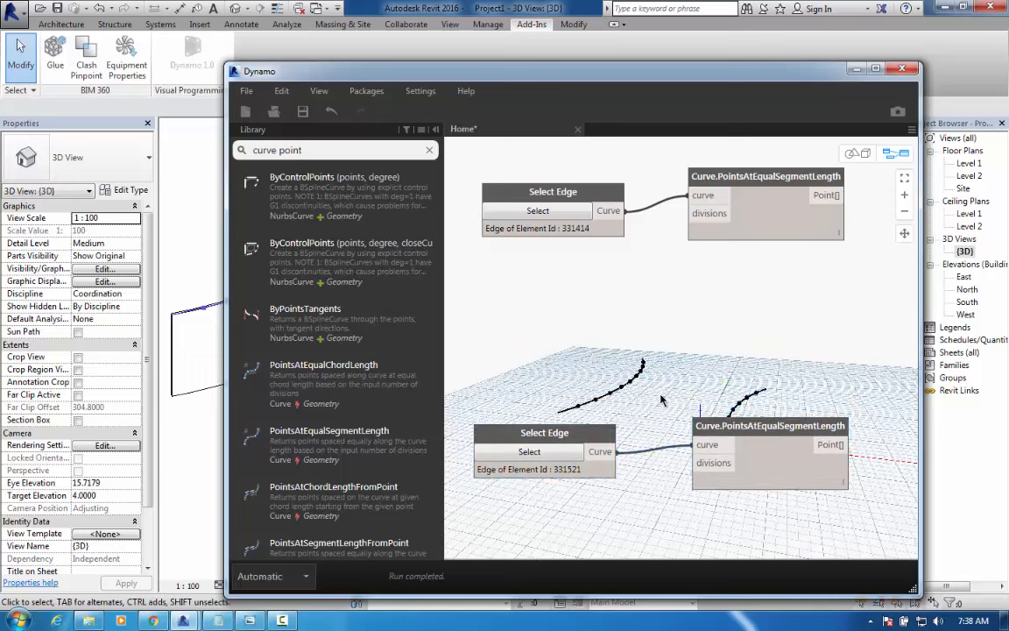
middle_click_drag(662, 400, 682, 453)
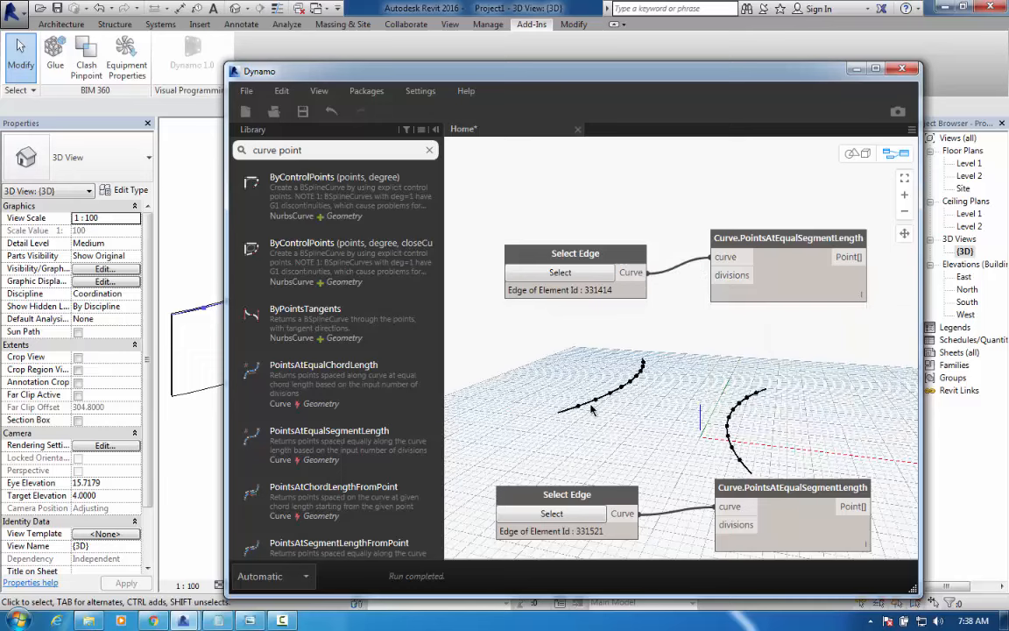
mouse_move(726, 285)
middle_click_drag(653, 344, 643, 288)
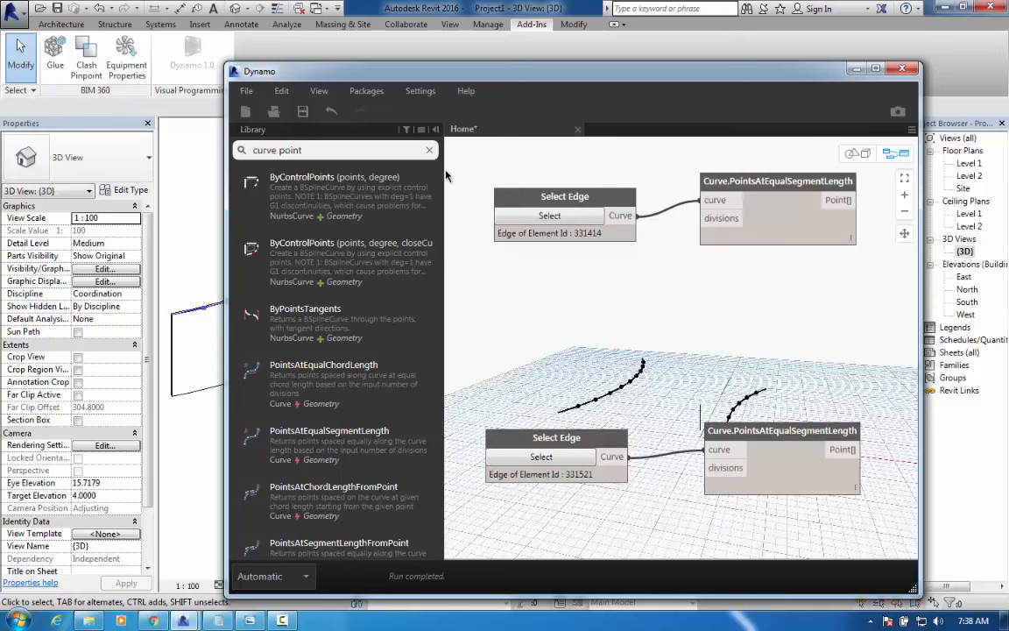
Search the node library for "slider" and place two Integer Slider nodes, one beneath each Select Edge node
left_click(431, 151)
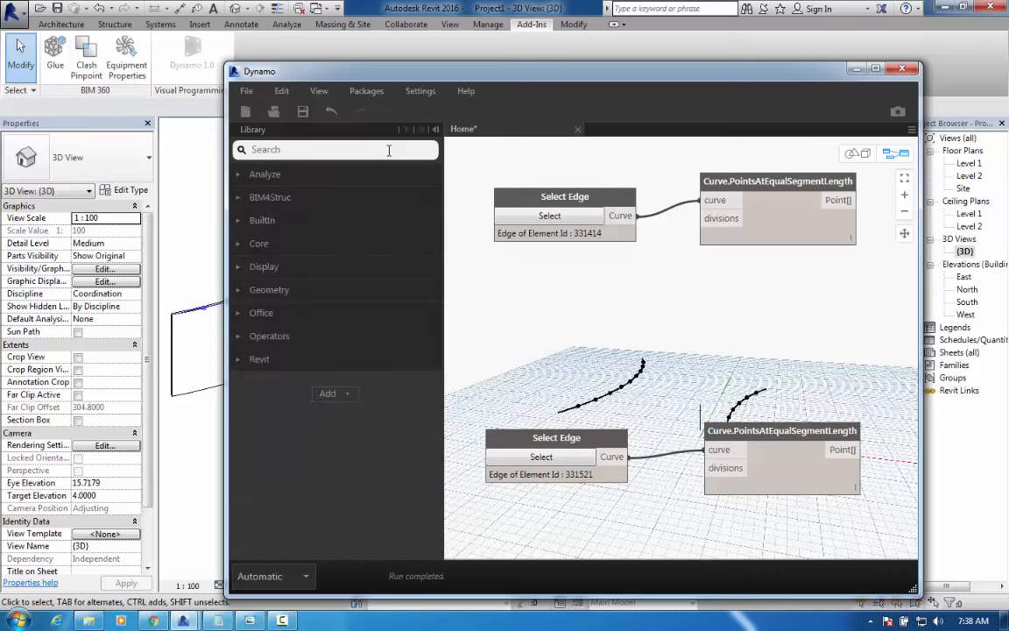
type("slider")
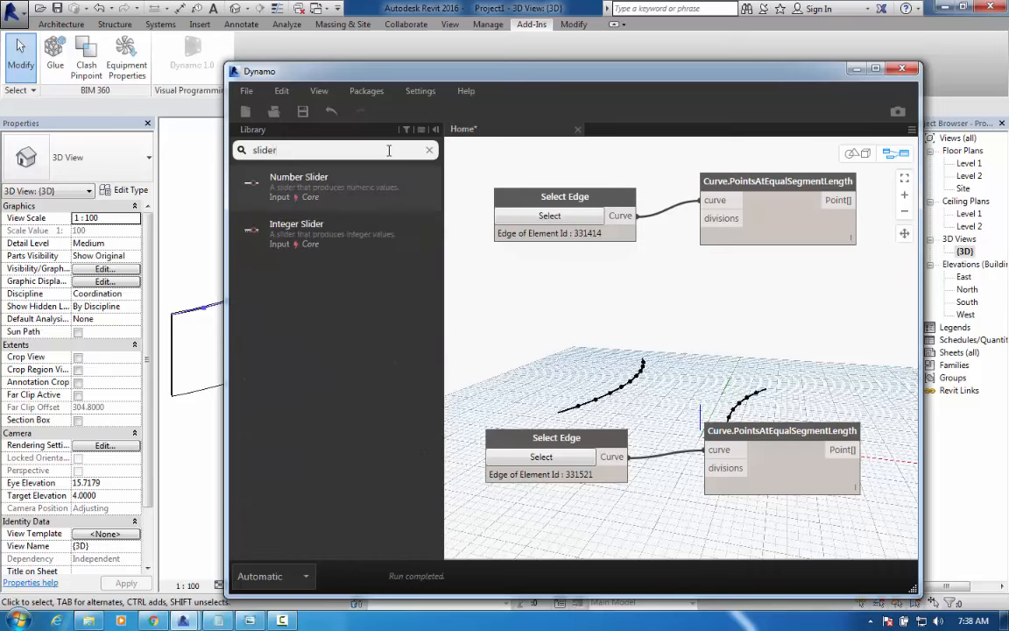
mouse_move(303, 232)
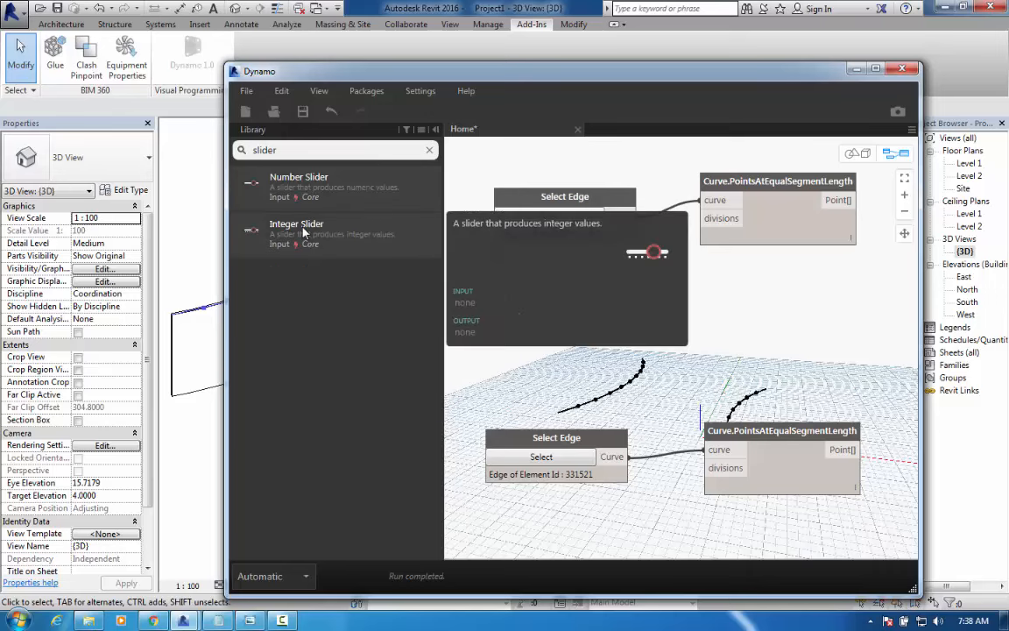
left_click(304, 233)
left_click(304, 232)
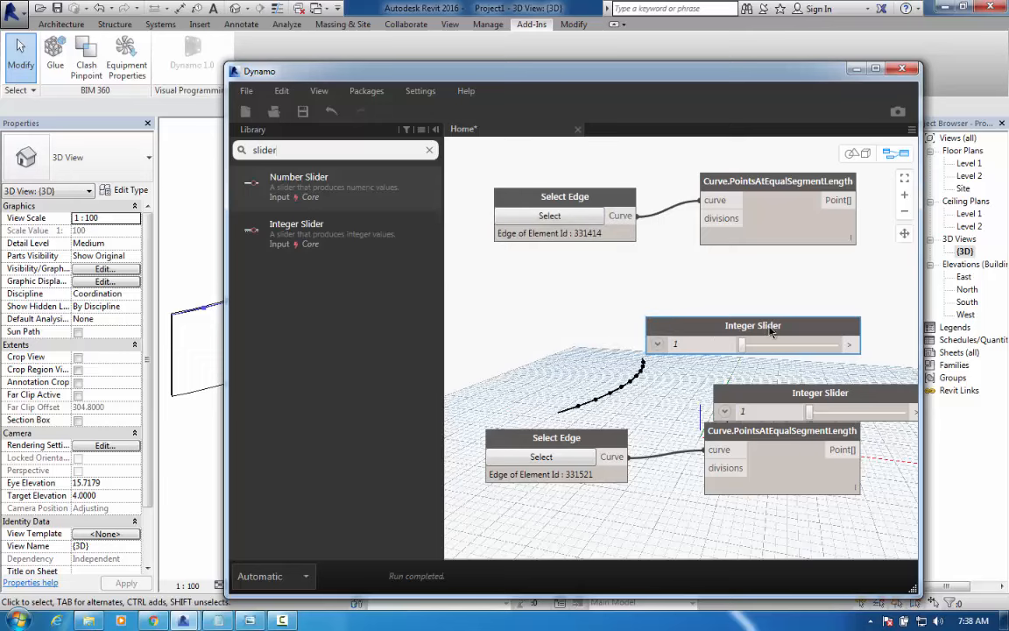
left_click_drag(772, 331, 556, 271)
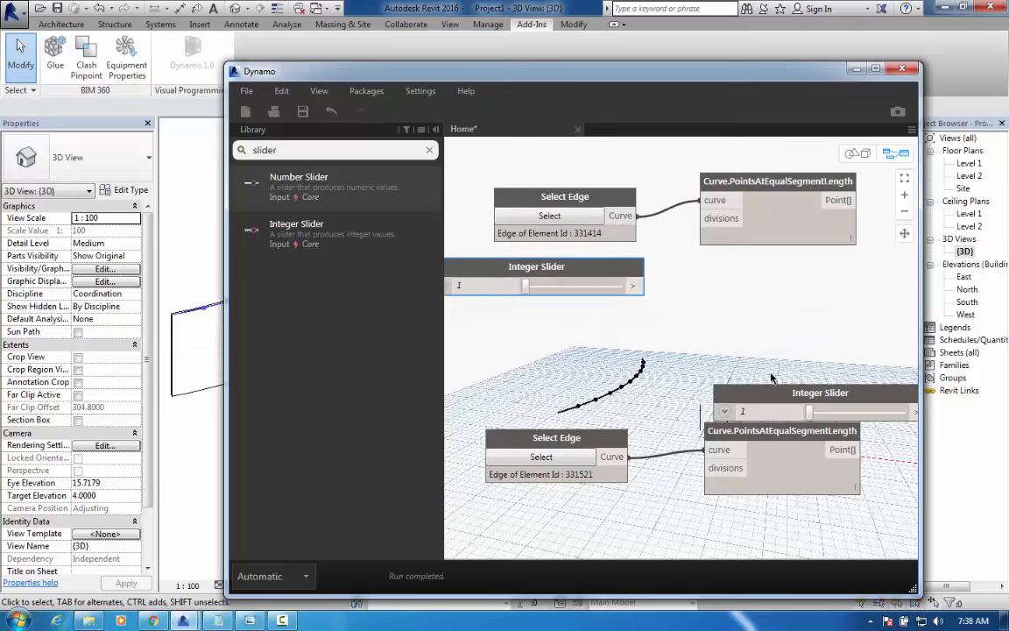
left_click_drag(819, 399, 522, 515)
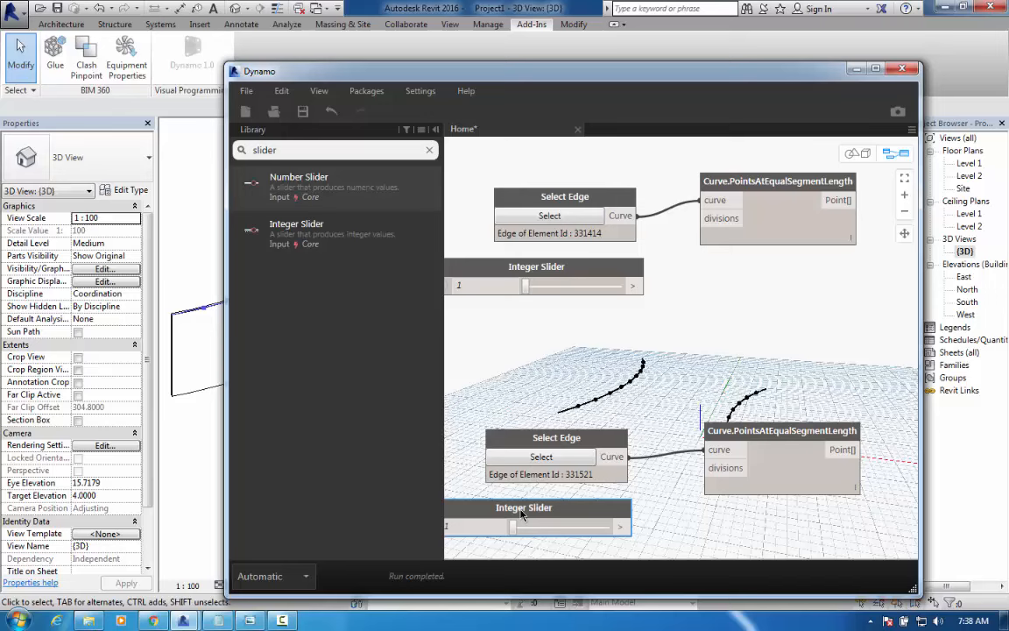
Add a Number Slider, try it at 10.1 against the upper Integer Slider at 0, and delete the Number Slider
left_click(304, 185)
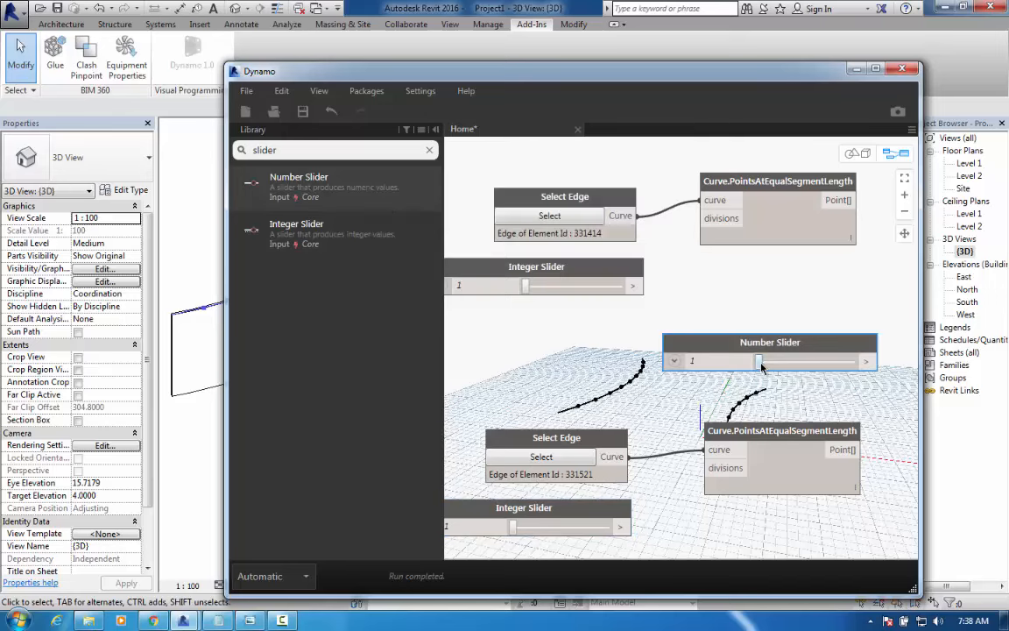
mouse_move(760, 366)
left_mouse_down()
mouse_move(791, 363)
mouse_move(768, 363)
left_mouse_up()
mouse_move(526, 286)
left_mouse_down()
mouse_move(565, 287)
mouse_move(510, 298)
left_mouse_up()
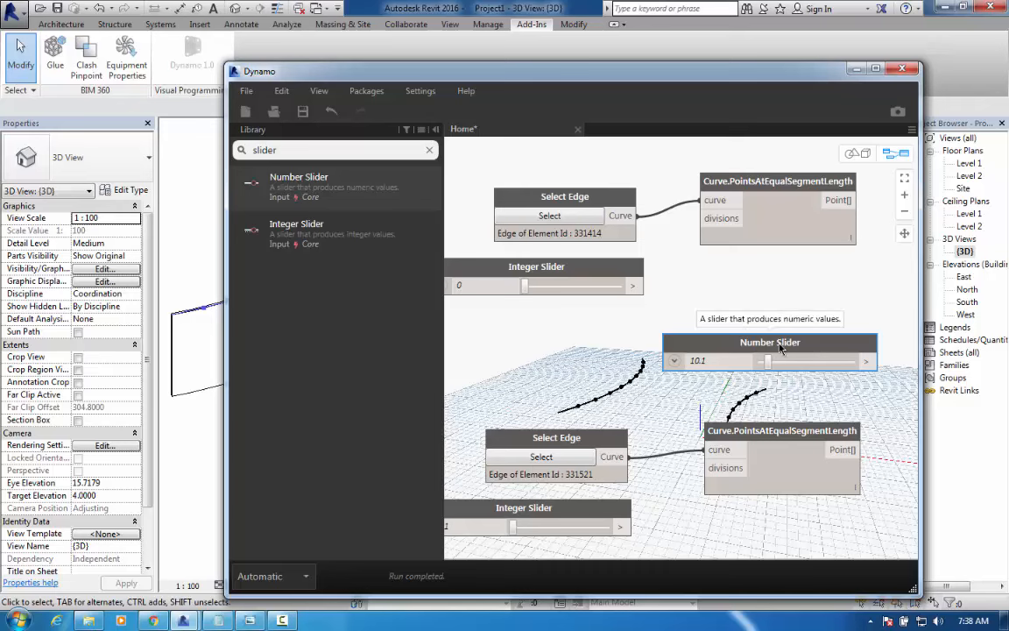
left_click_drag(780, 348, 773, 324)
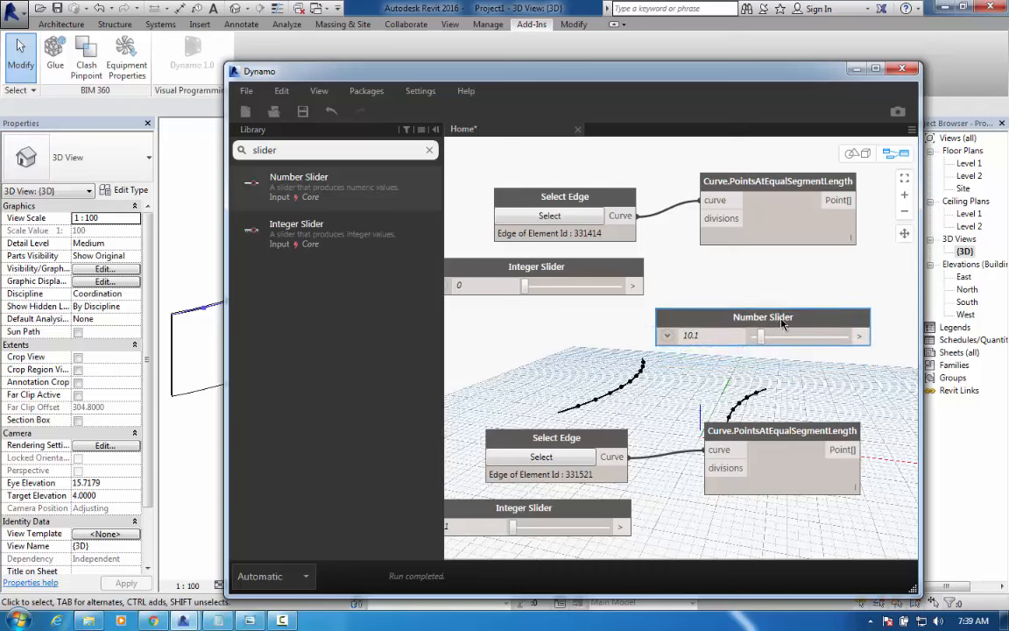
key("Delete")
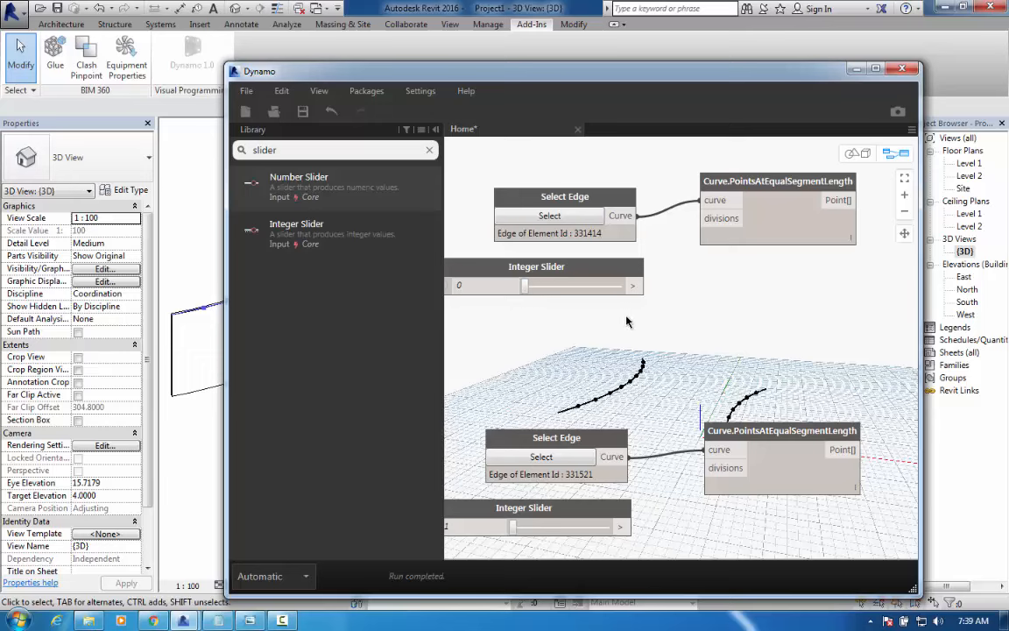
Set the maximum of both Integer Slider nodes to 20 and collapse their settings
middle_click_drag(622, 316, 683, 304)
left_click(502, 273)
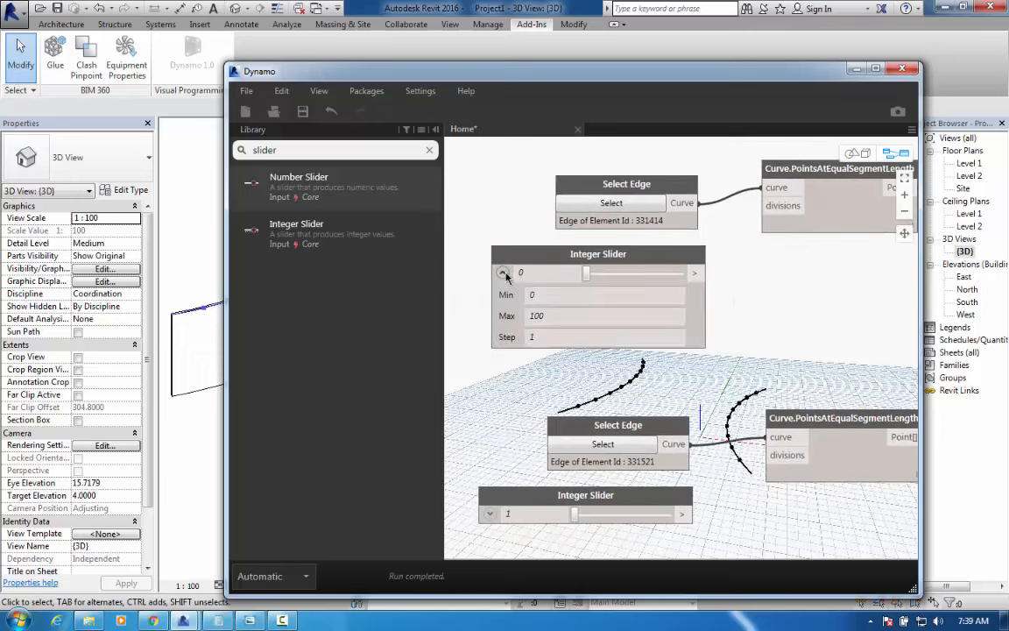
double_click(557, 316)
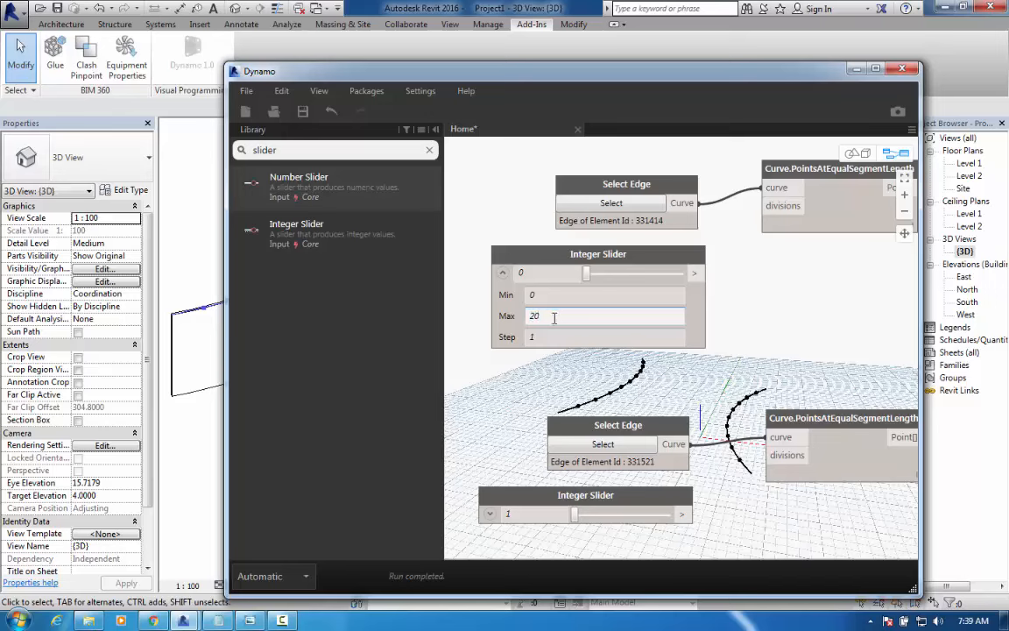
left_click(504, 272)
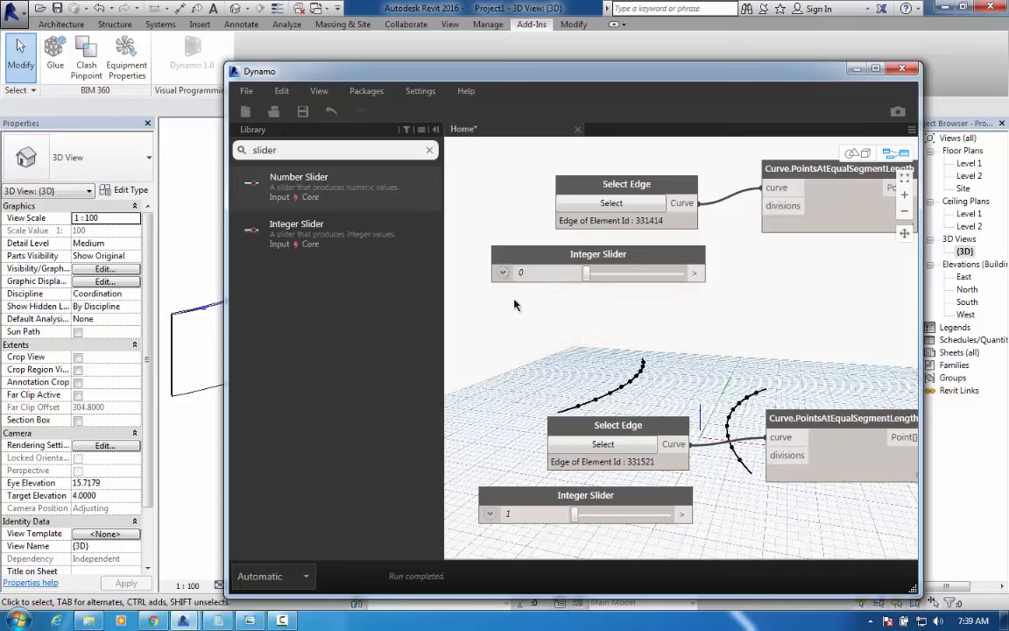
left_click(491, 515)
double_click(544, 556)
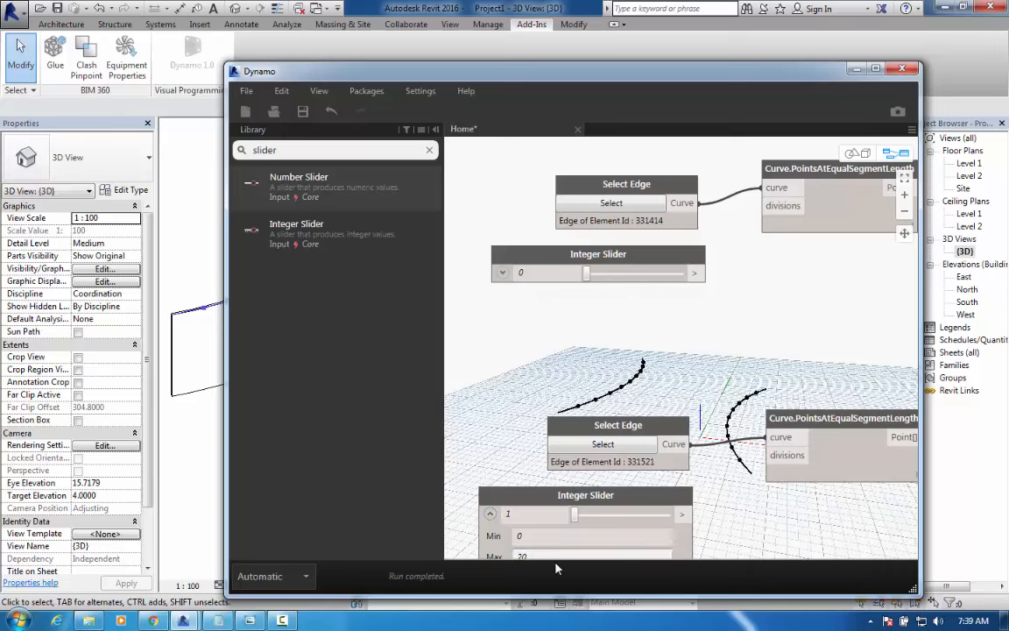
left_click(491, 517)
Set both Integer Slider nodes to 12
middle_click_drag(513, 441, 503, 401)
scroll(508, 414, "down", 3)
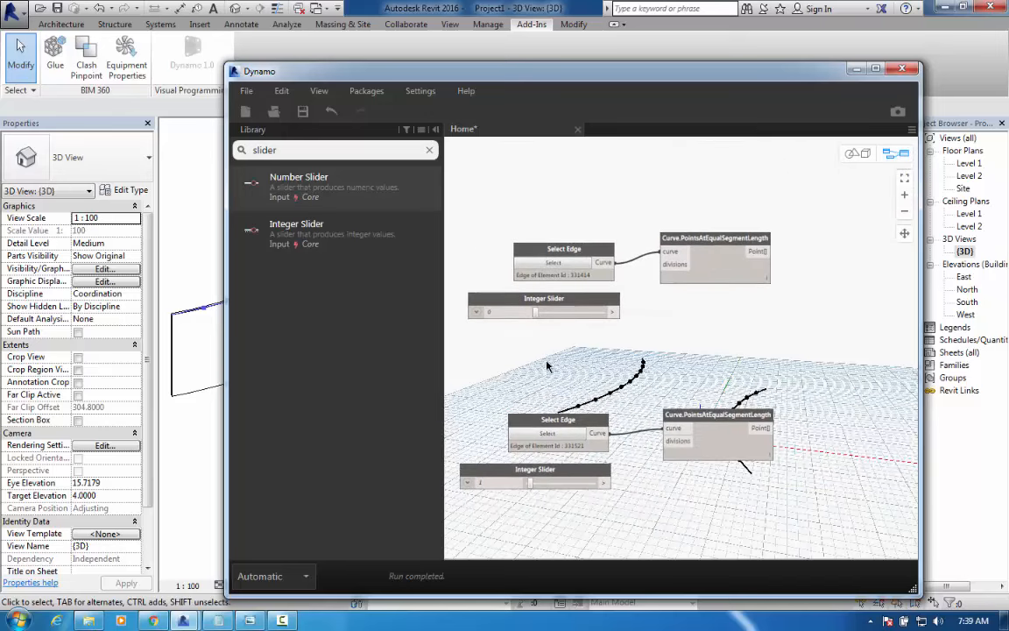
left_click(495, 314)
type("12")
key("Return")
left_click(515, 357)
scroll(523, 335, "up", 4)
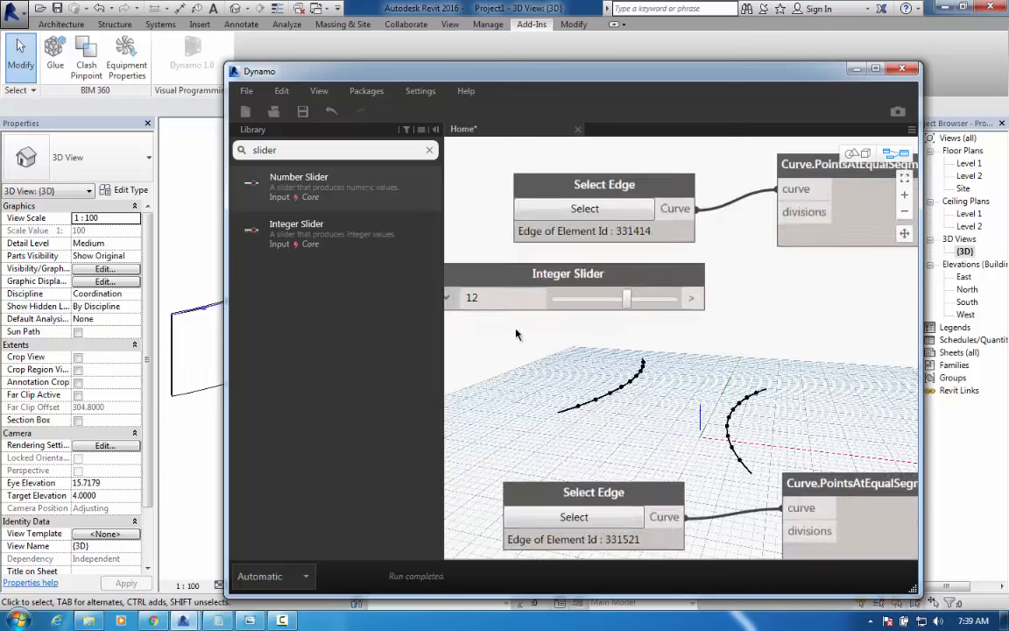
middle_click_drag(604, 347, 693, 371)
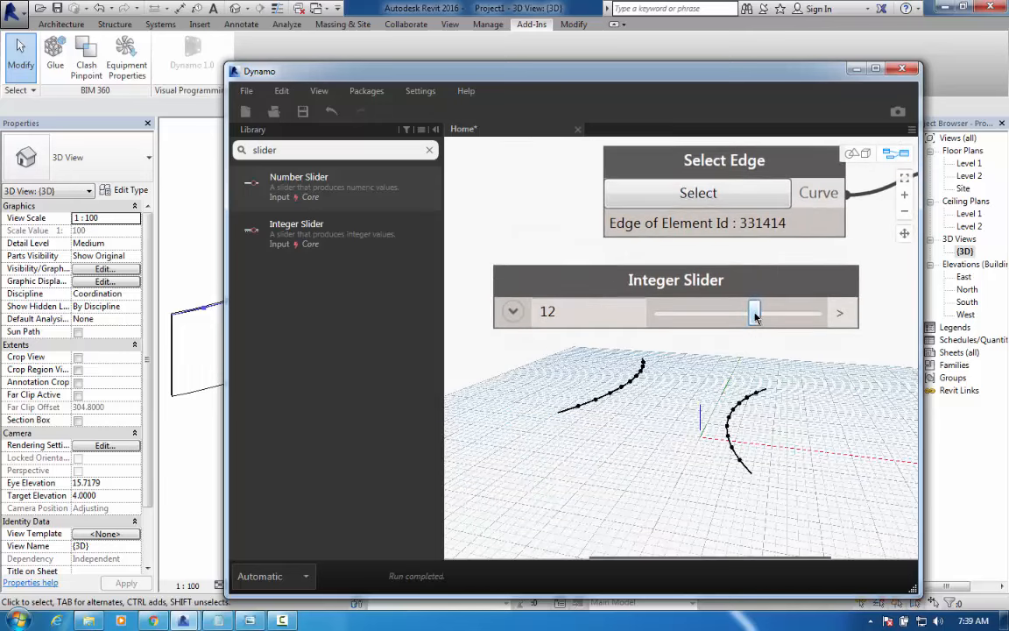
mouse_move(755, 316)
left_mouse_down()
mouse_move(789, 319)
mouse_move(756, 317)
left_mouse_up()
middle_click_drag(743, 278, 565, 299)
scroll(569, 307, "down", 3)
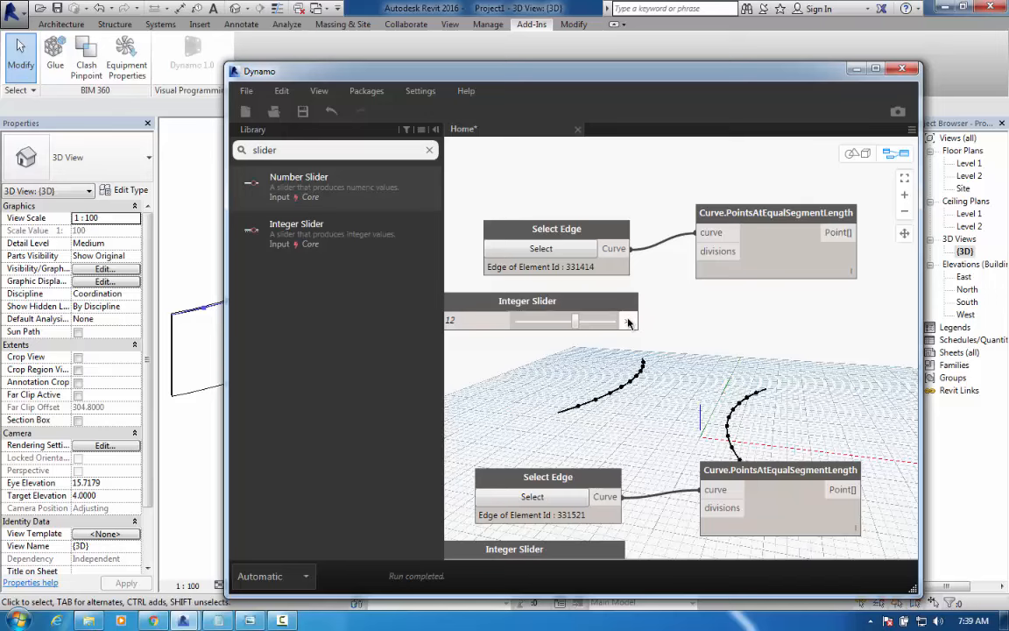
Connect each Integer Slider's output to the divisions input of its PointsAtEqualSegmentLength node and examine the points on both curves
left_click(627, 324)
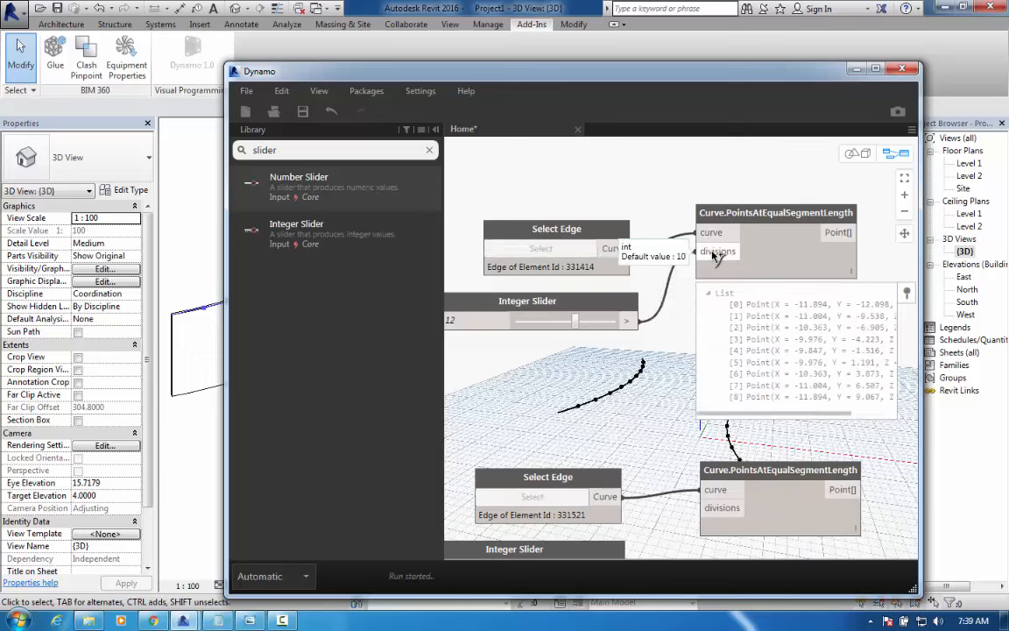
left_click(714, 252)
middle_click_drag(651, 400, 634, 302)
left_click(598, 471)
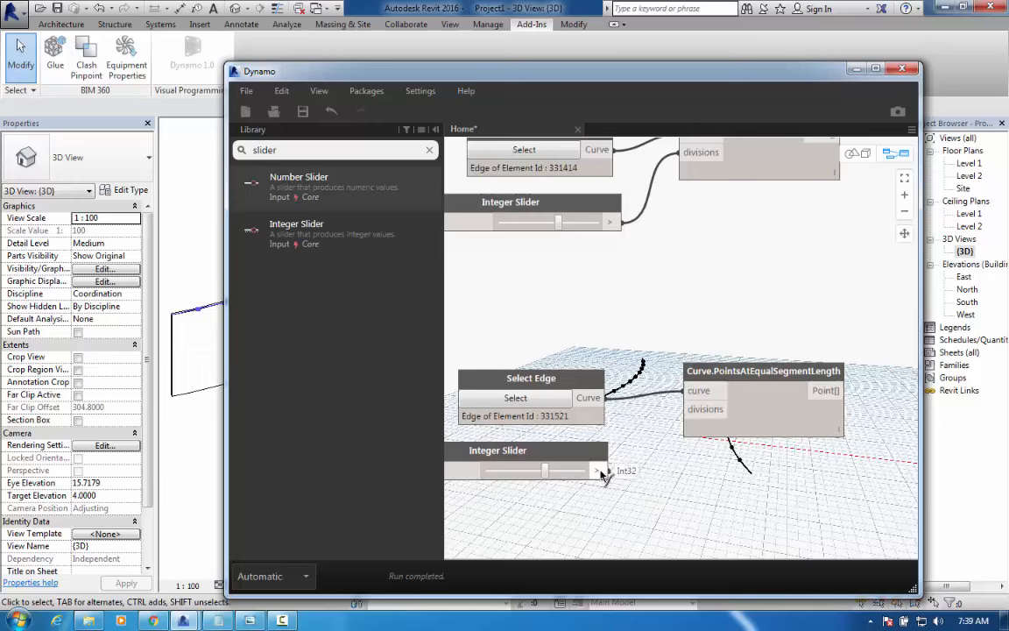
left_click(697, 410)
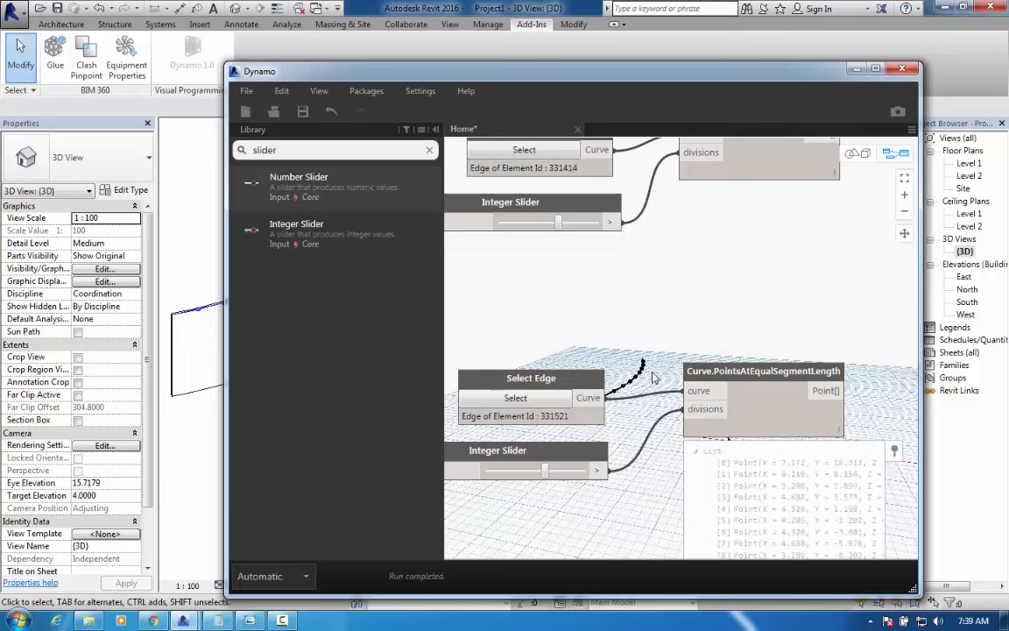
middle_click_drag(659, 359, 692, 466)
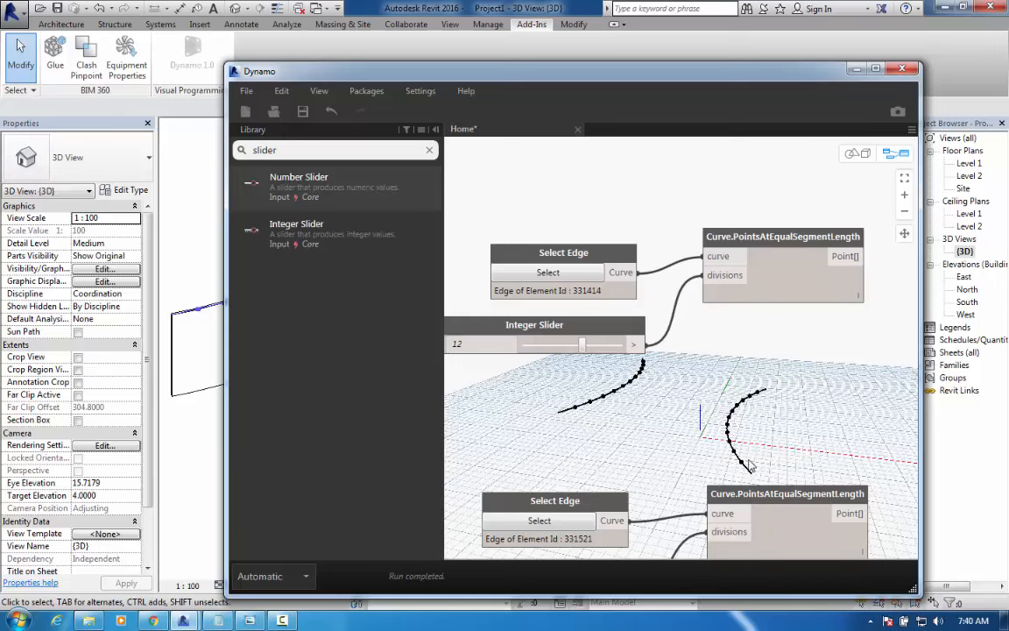
mouse_move(652, 489)
middle_mouse_down()
mouse_move(642, 447)
mouse_move(654, 467)
mouse_move(646, 429)
mouse_move(653, 342)
mouse_move(666, 325)
mouse_move(631, 372)
mouse_move(678, 393)
mouse_move(637, 398)
mouse_move(632, 415)
mouse_move(657, 473)
middle_mouse_up()
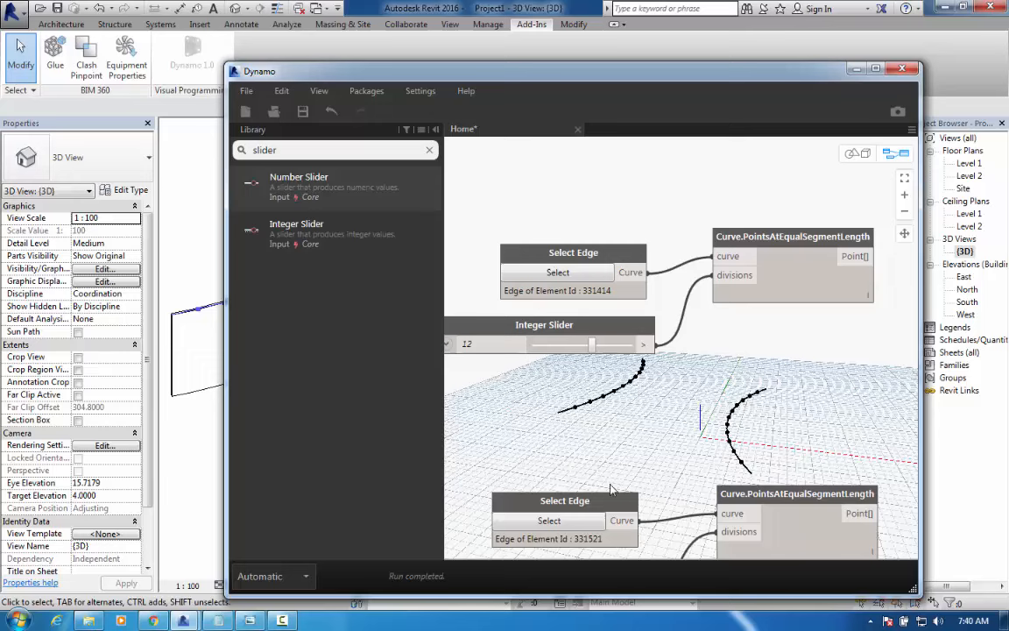
Try the lower Integer Slider at 7, compare the points on the two curves, and set it back to 12
middle_click_drag(635, 470, 633, 394)
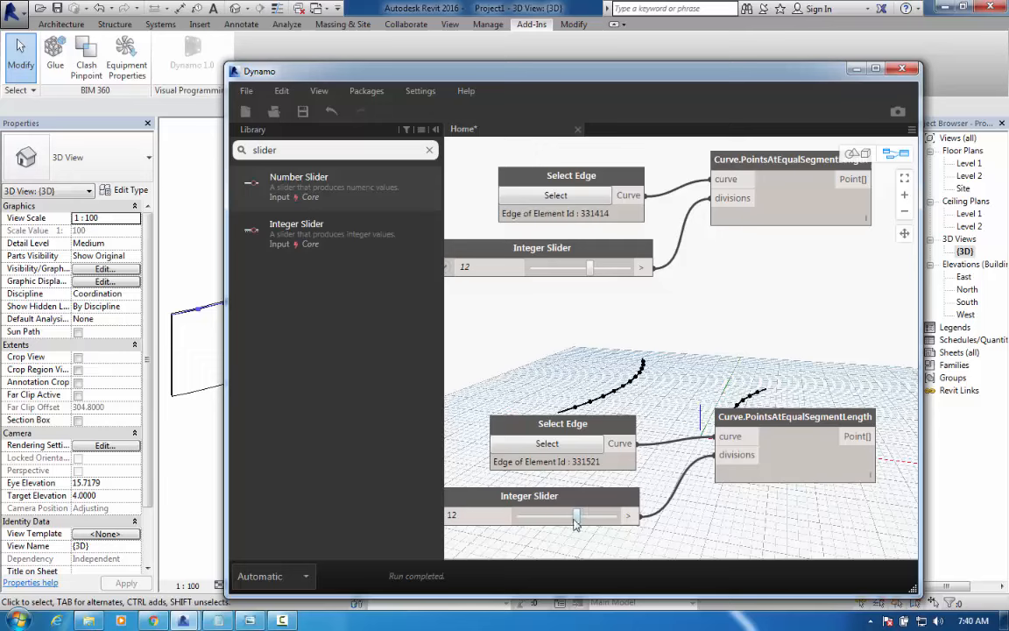
left_click_drag(576, 519, 552, 521)
middle_click_drag(716, 446, 733, 524)
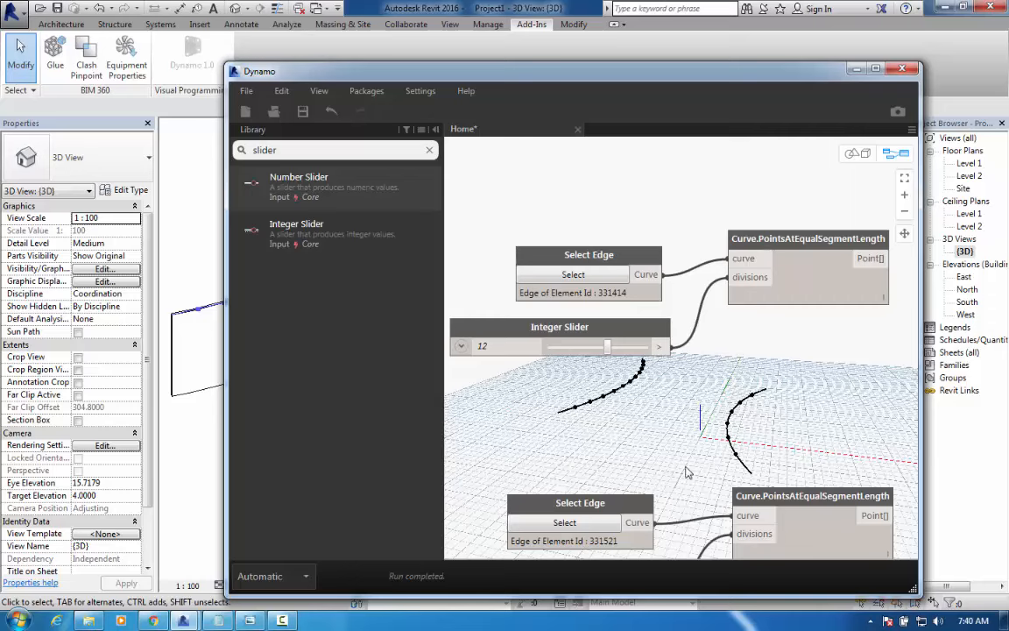
middle_click_drag(688, 470, 736, 451)
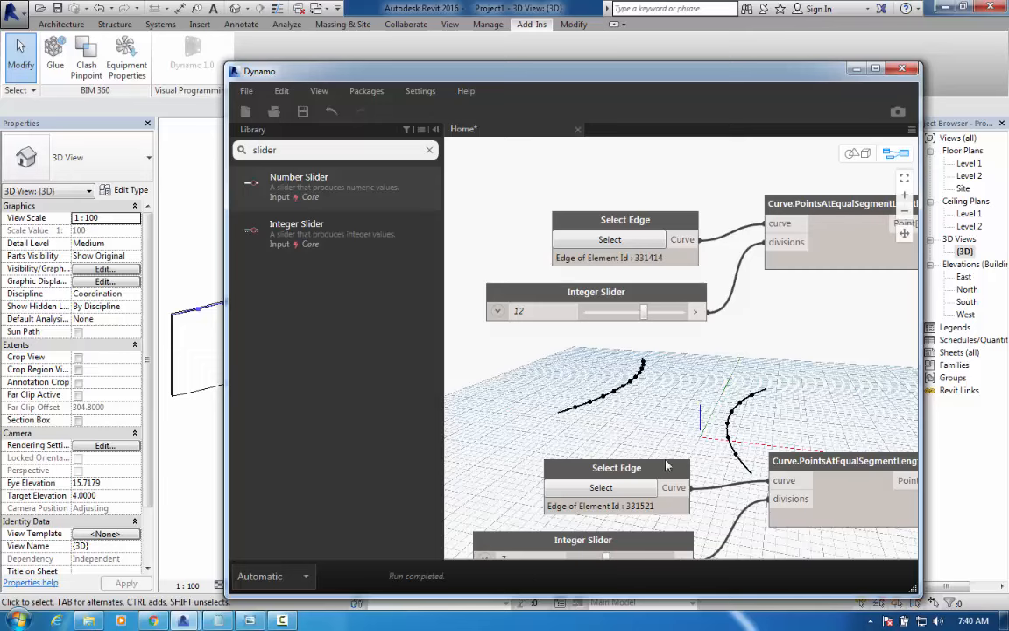
middle_click_drag(666, 466, 664, 309)
double_click(519, 403)
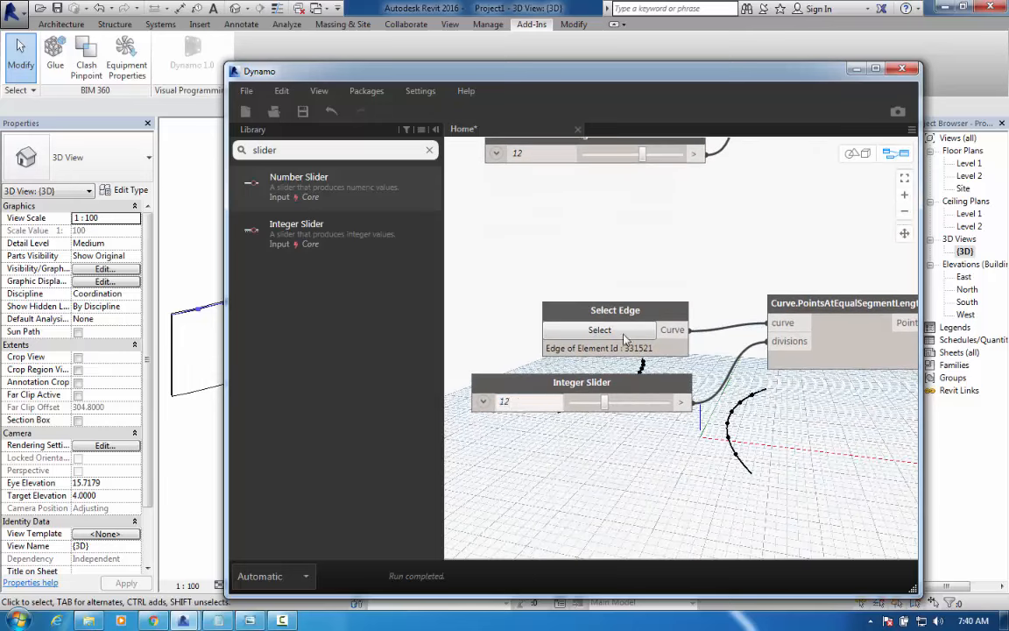
middle_click_drag(762, 349, 644, 480)
Search the node library for "line" and place a Line.ByStartPointEndPoint node beyond the two PointsAtEqualSegmentLength nodes
left_click_drag(522, 76, 430, 99)
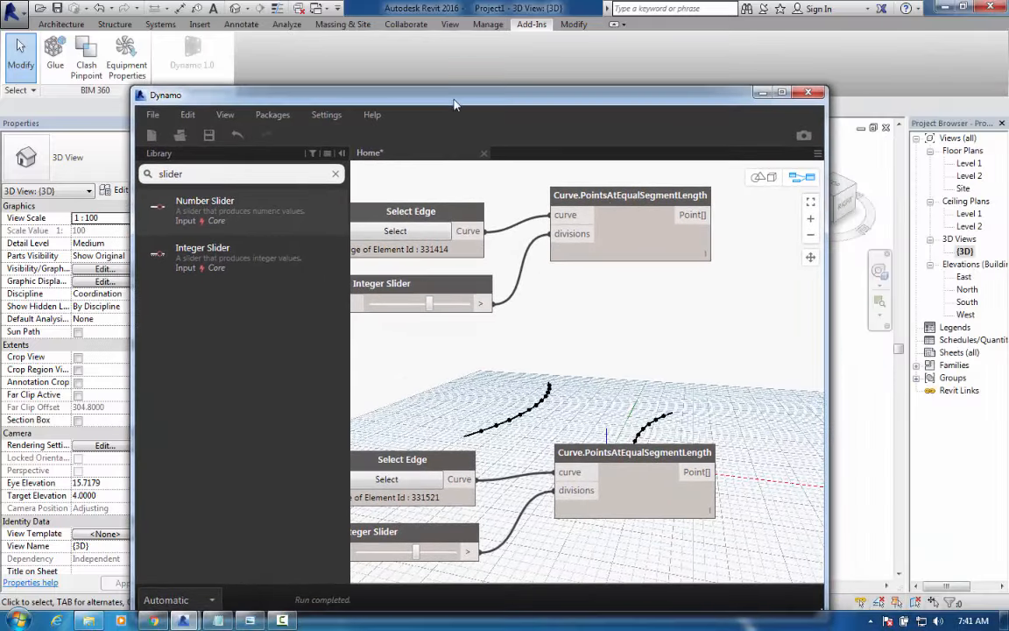
scroll(586, 330, "down", 5)
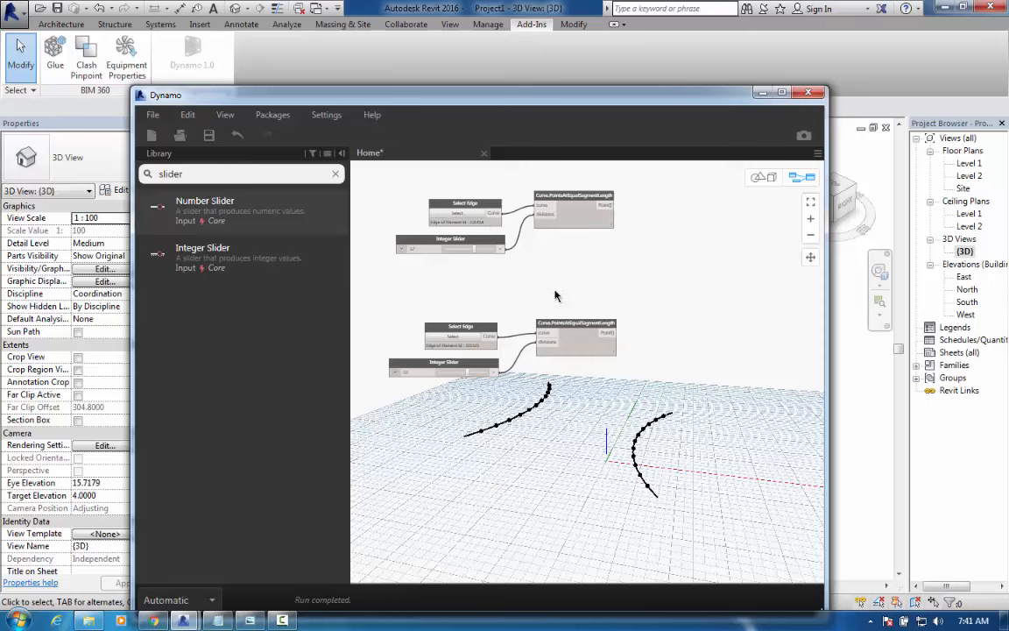
left_click(335, 176)
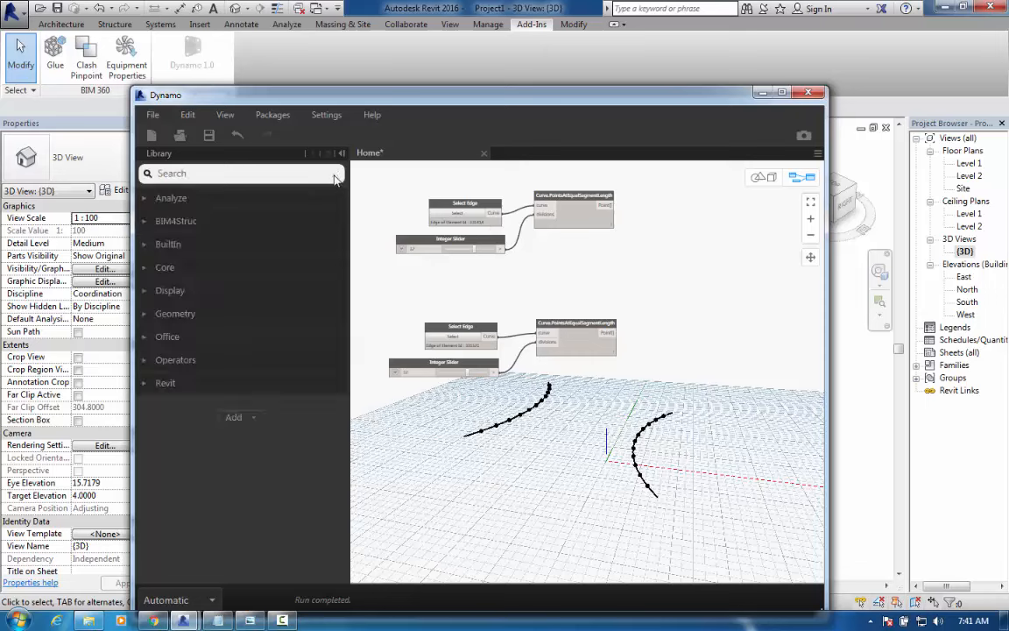
type("line")
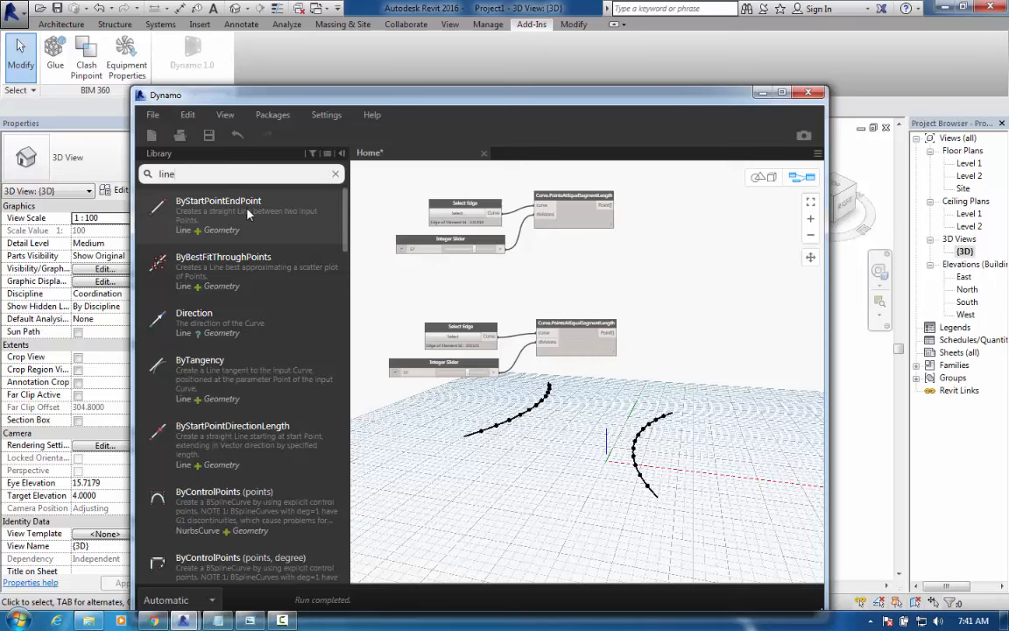
mouse_move(209, 219)
left_click_drag(222, 213, 695, 255)
Connect the upper Point[] output to startPoint and the lower one to endPoint, and orbit the 3D preview to inspect the lines
left_click_drag(604, 207, 668, 260)
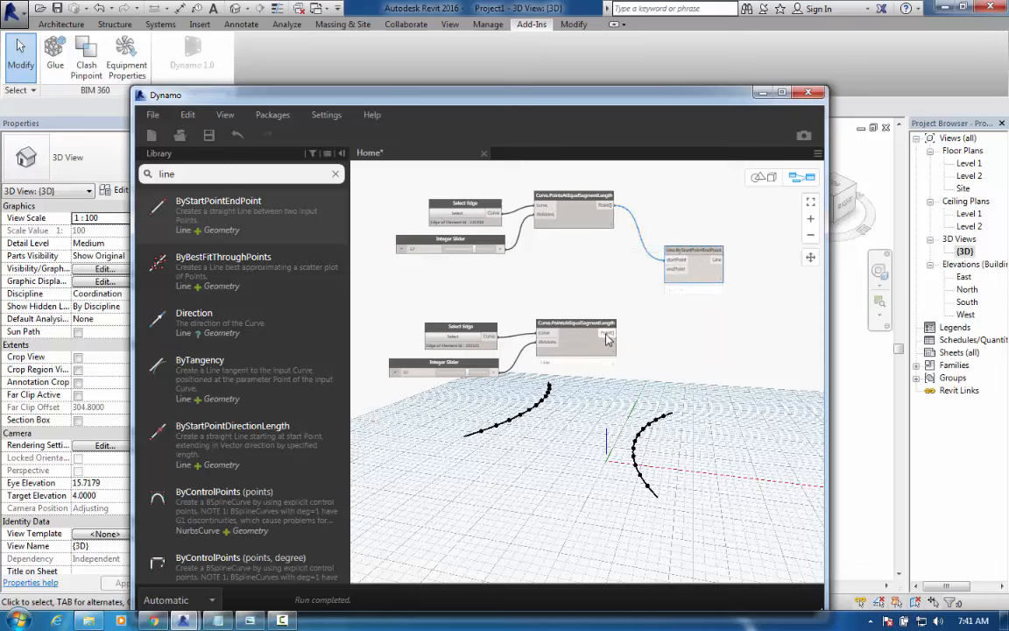
left_click_drag(615, 332, 673, 276)
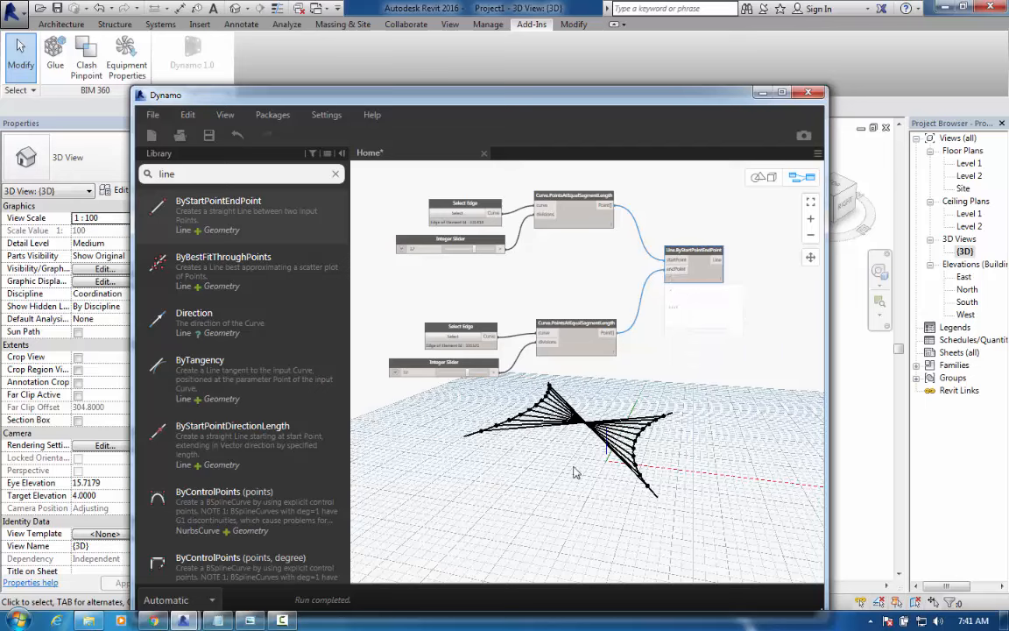
middle_click_drag(574, 467, 565, 478)
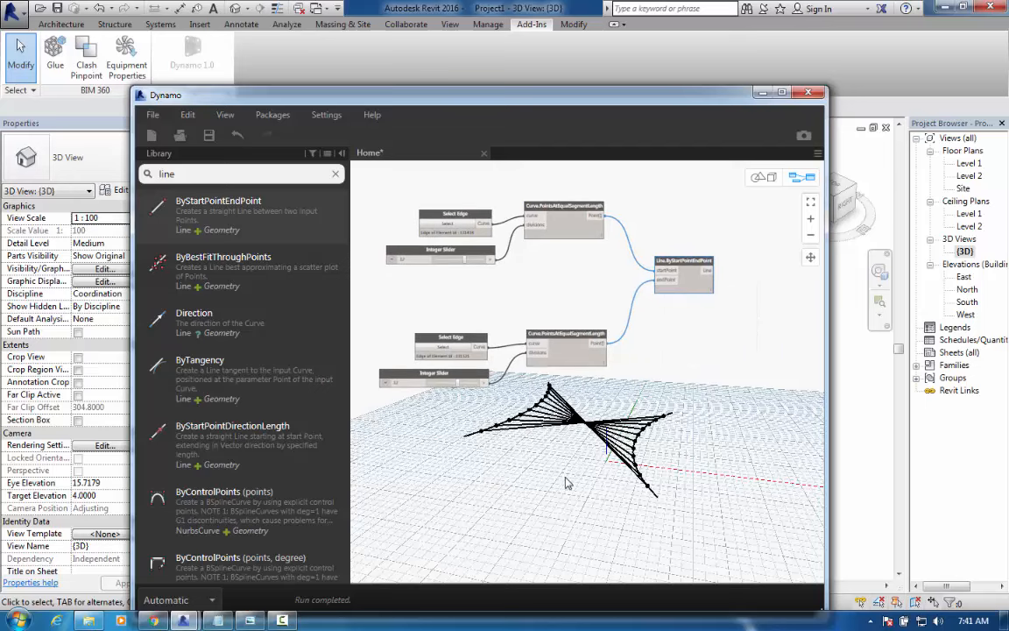
left_click(762, 176)
right_click_drag(549, 438, 661, 525)
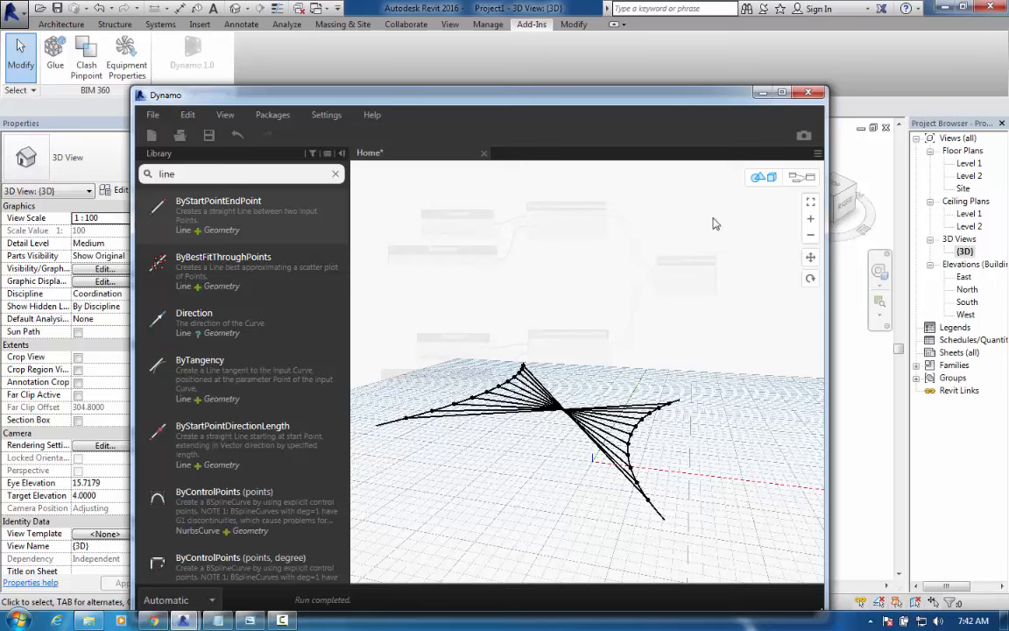
left_click(803, 177)
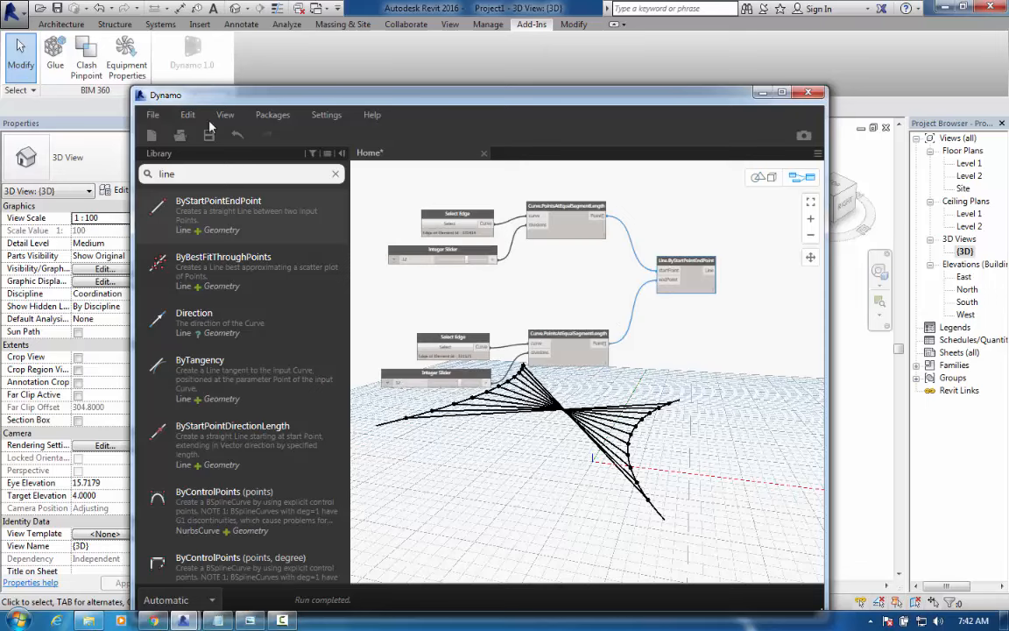
Search the node library for "list" and place a List.Reverse node beside the lower PointsAtEqualSegmentLength node
left_click(337, 175)
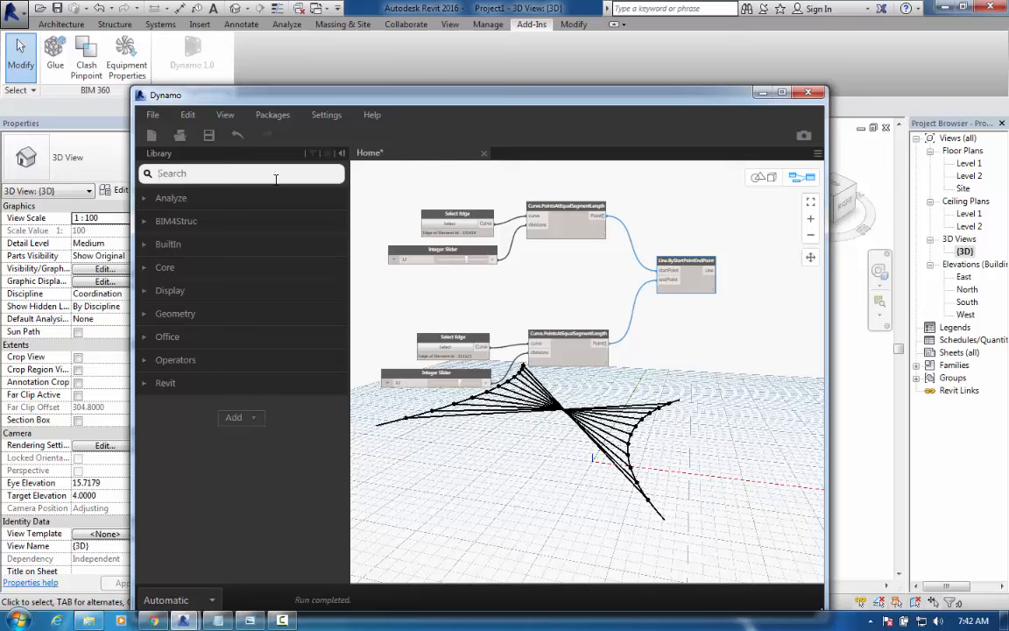
type("list")
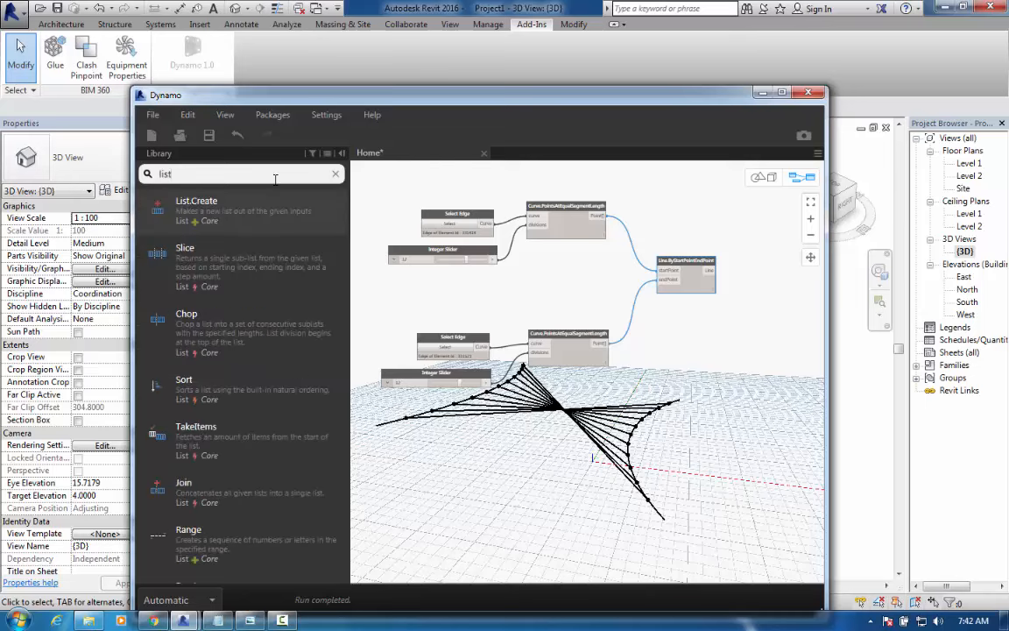
scroll(190, 353, "down", 10)
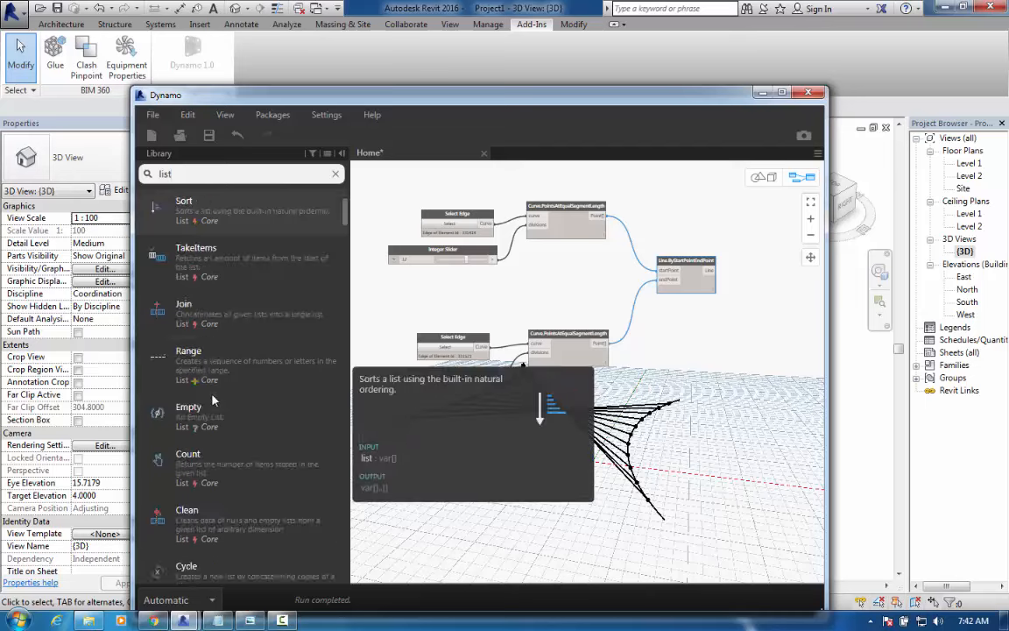
scroll(210, 401, "up", 3)
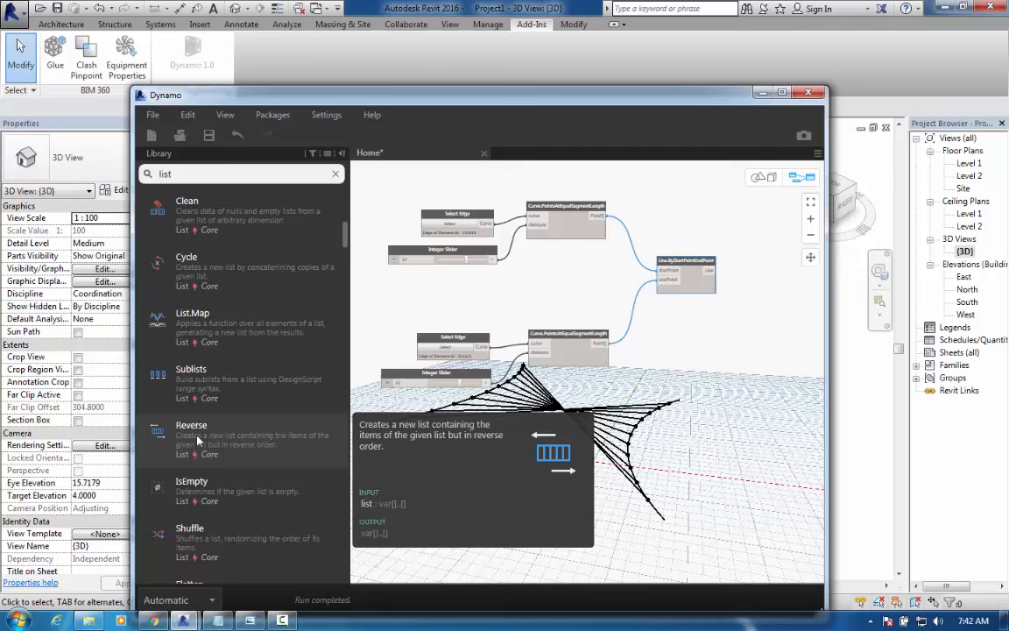
left_click(197, 440)
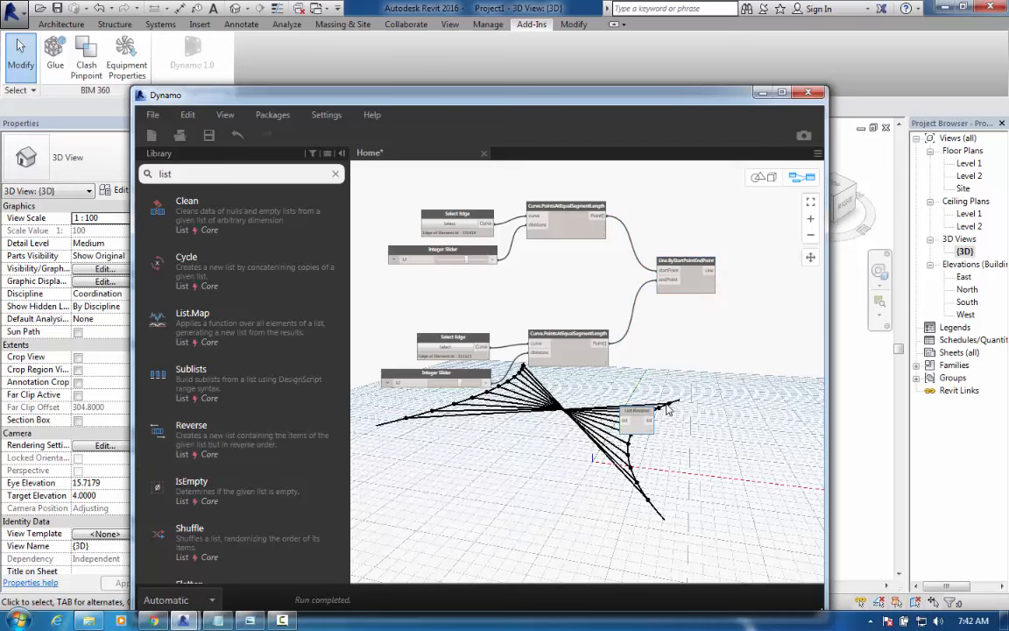
left_click_drag(644, 411, 643, 319)
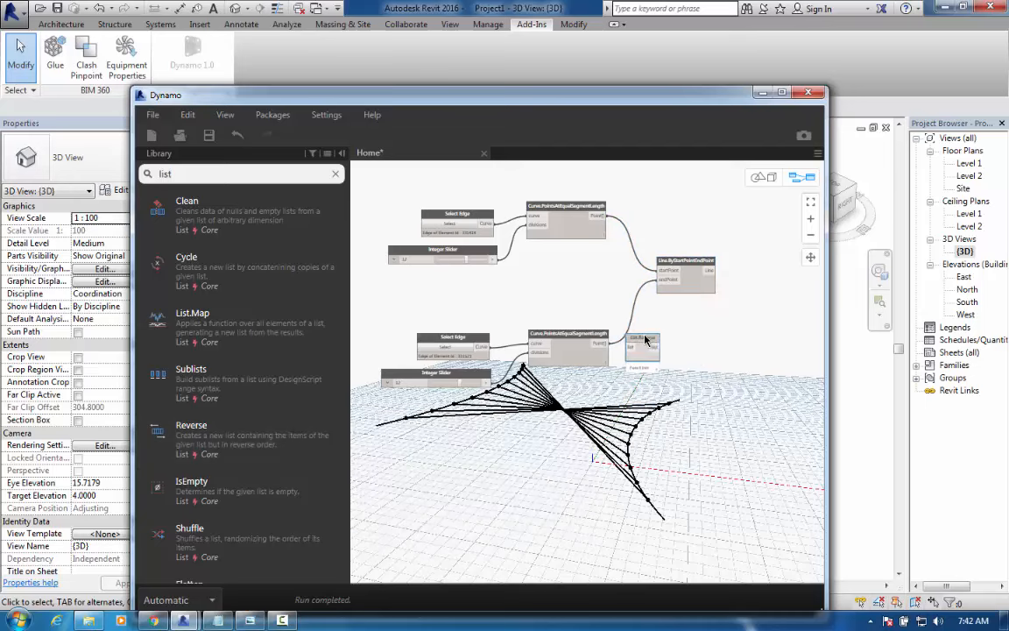
Connect the lower PointsAtEqualSegmentLength node's Point[] output to the list input of List.Reverse
scroll(627, 353, "up", 3)
scroll(627, 352, "up", 3)
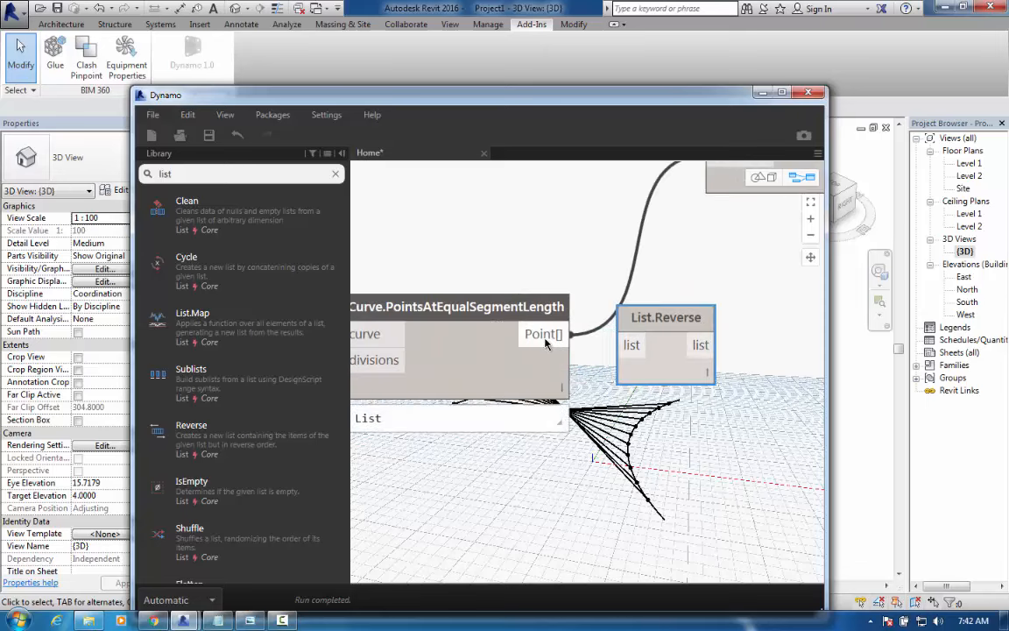
mouse_move(545, 341)
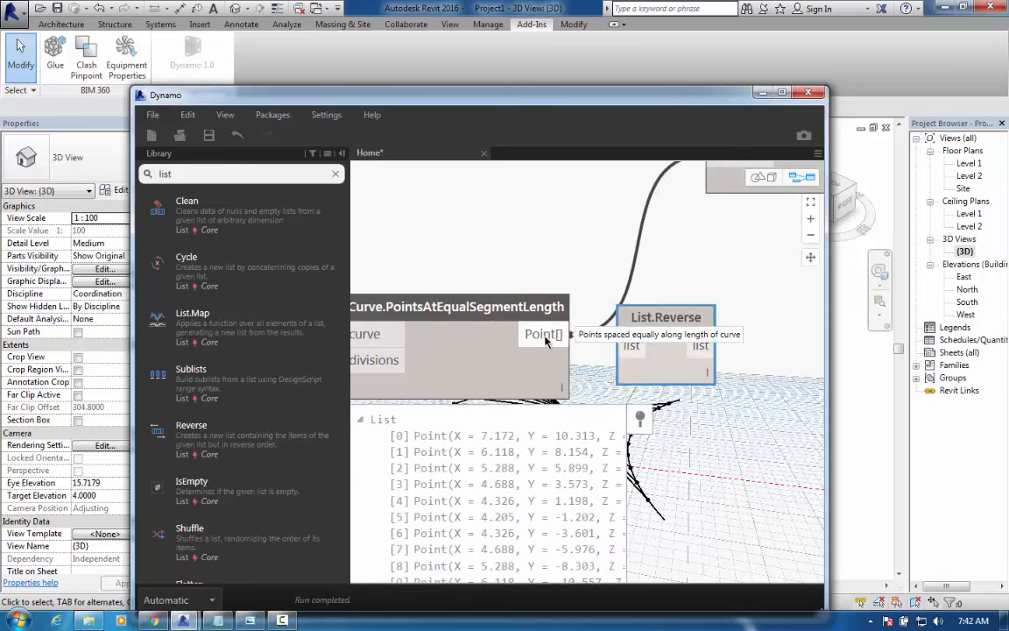
left_click_drag(545, 341, 633, 345)
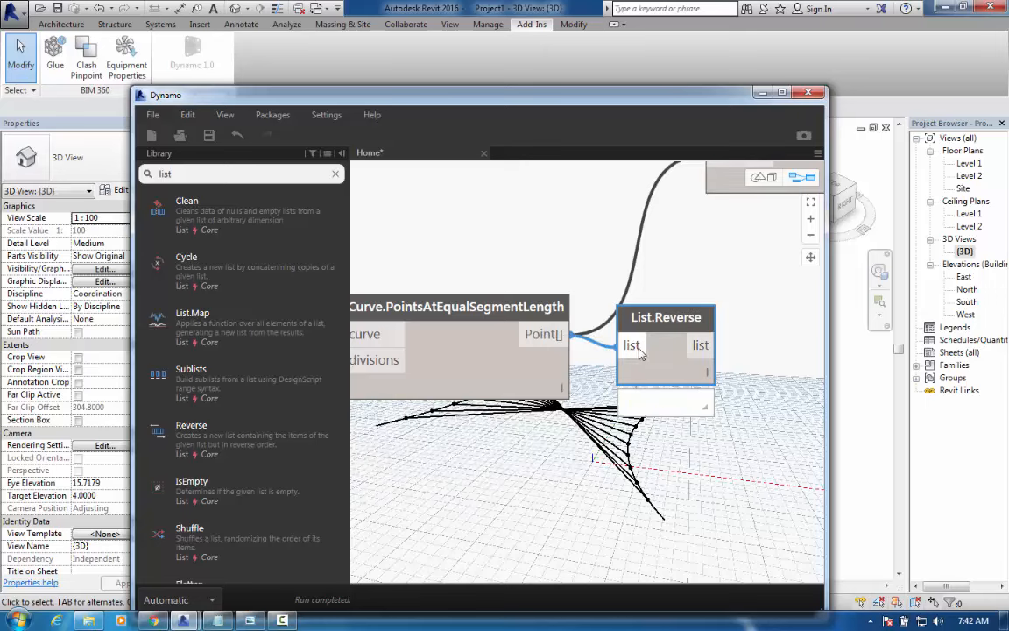
Connect the list output of List.Reverse to endPoint on Line.ByStartPointEndPoint and check the lines between the walls in the Revit 3D view
middle_click_drag(590, 370, 469, 463)
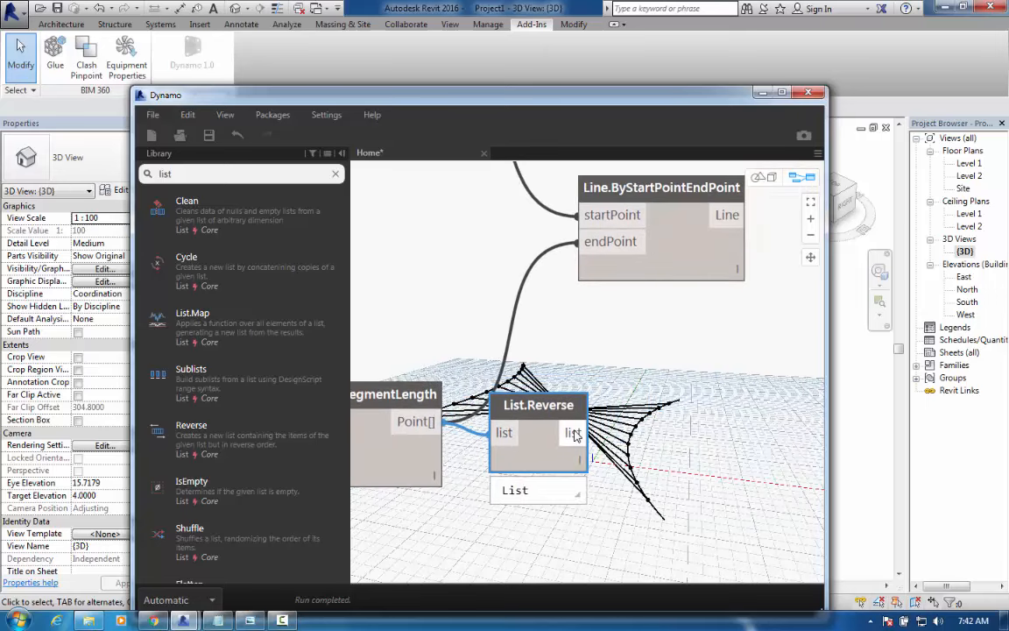
left_click_drag(586, 293, 579, 242)
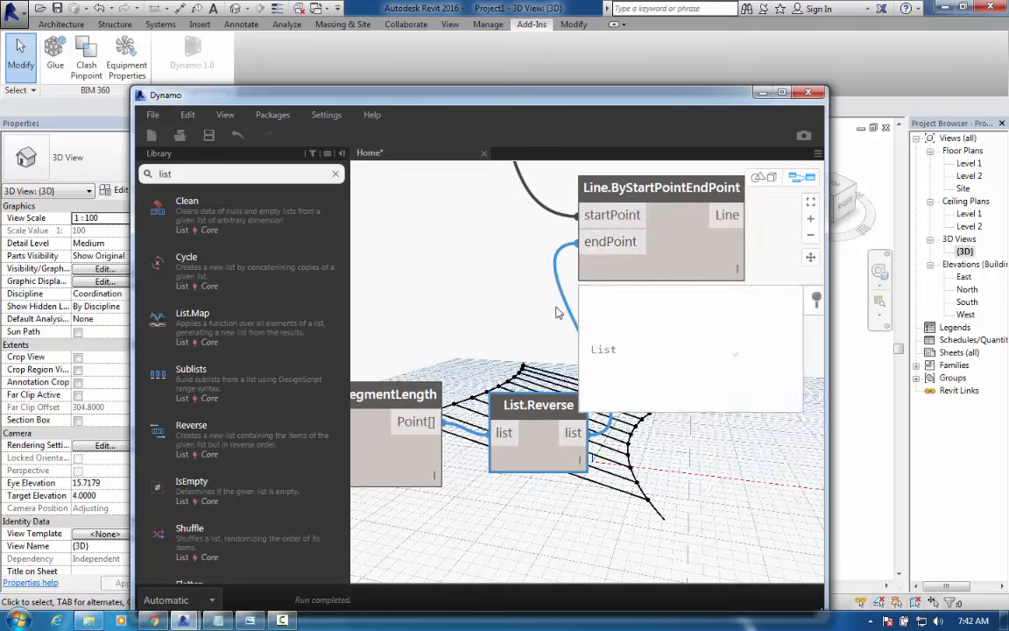
left_click(471, 263)
middle_click_drag(464, 342, 661, 488)
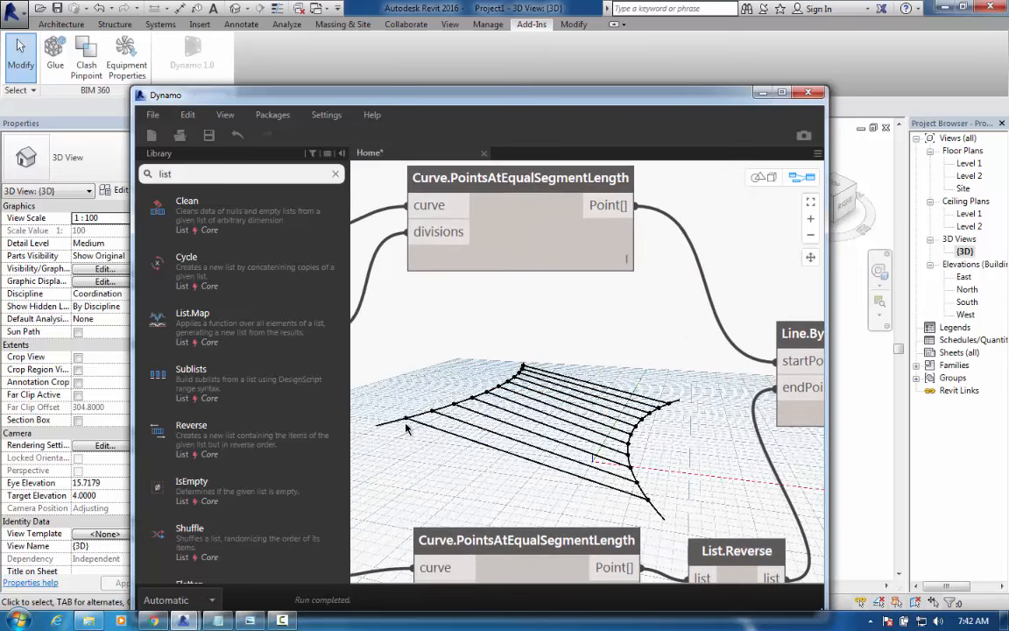
left_click(762, 92)
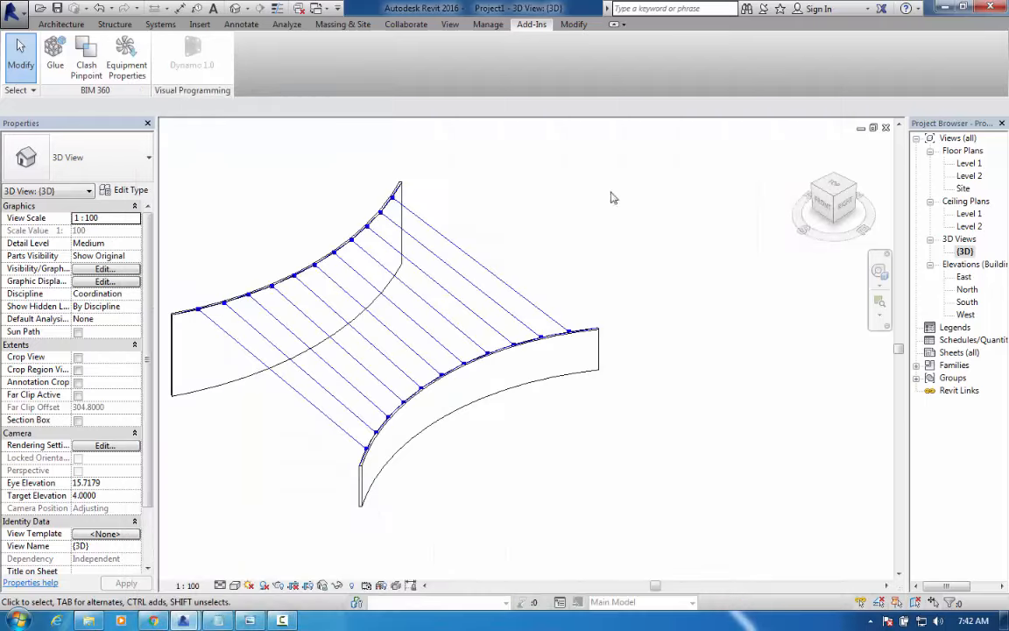
middle_click_drag(333, 392, 428, 375)
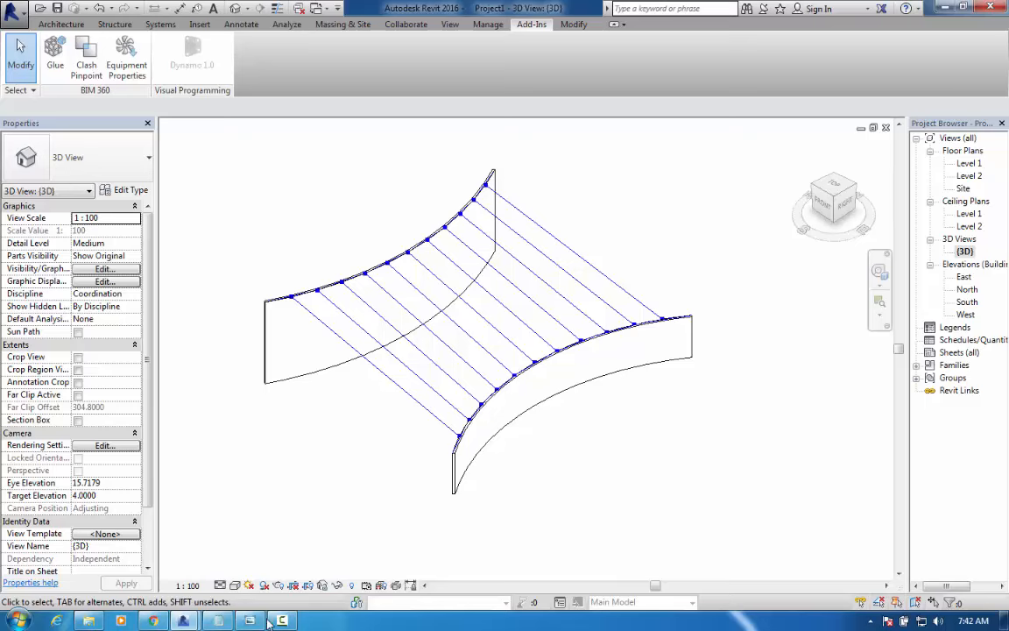
mouse_move(189, 622)
left_click(267, 548)
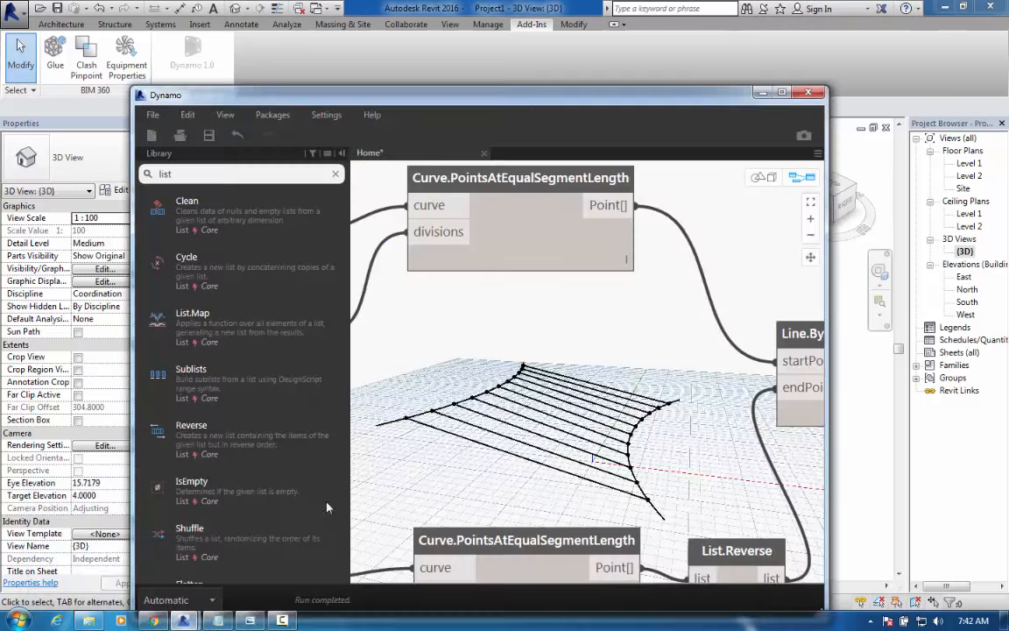
Search the node library for "structural framing" and place the Structural Framing Types and StructuralFraming.BeamByCurve nodes
scroll(405, 290, "down", 5)
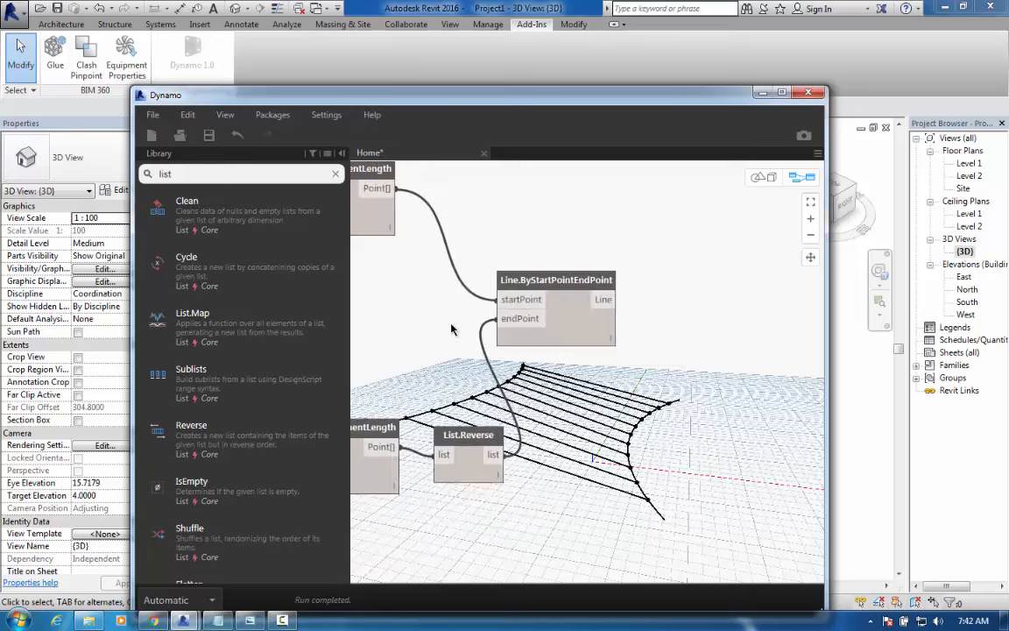
middle_click_drag(516, 329, 487, 277)
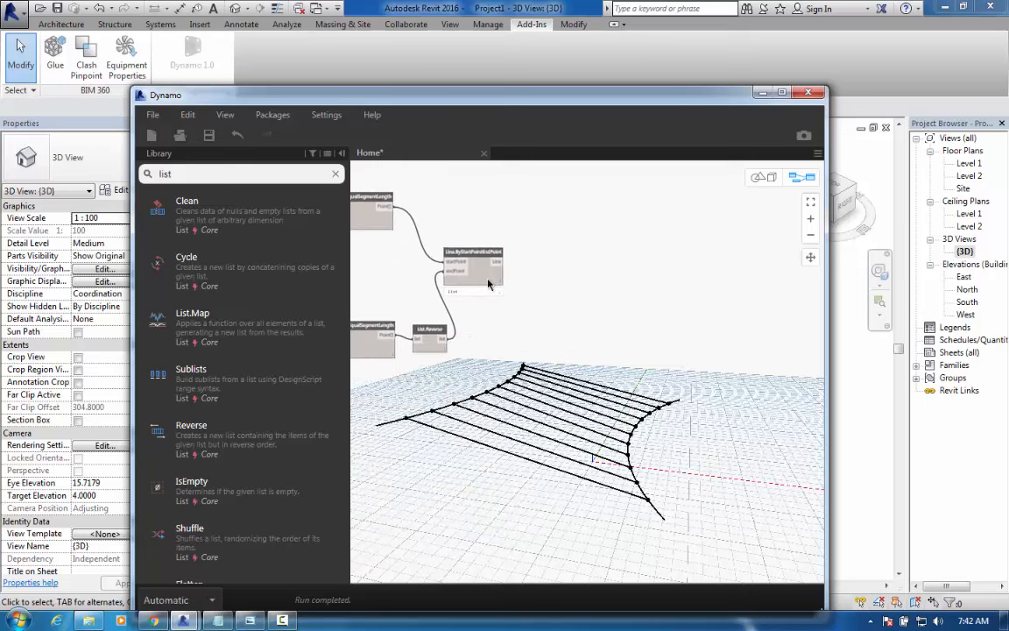
left_click(336, 175)
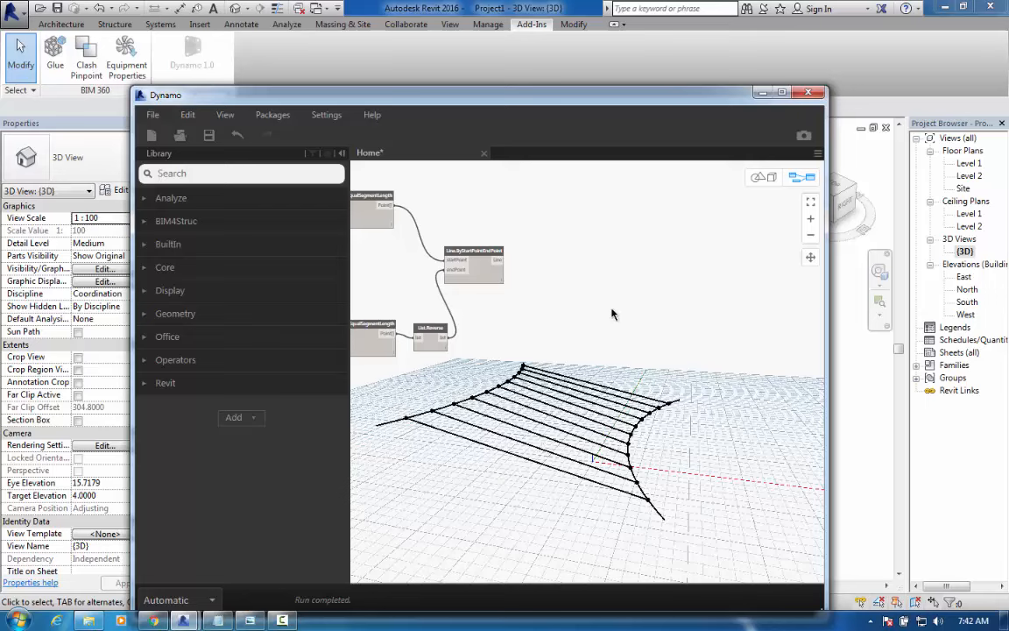
left_click(274, 173)
type("s")
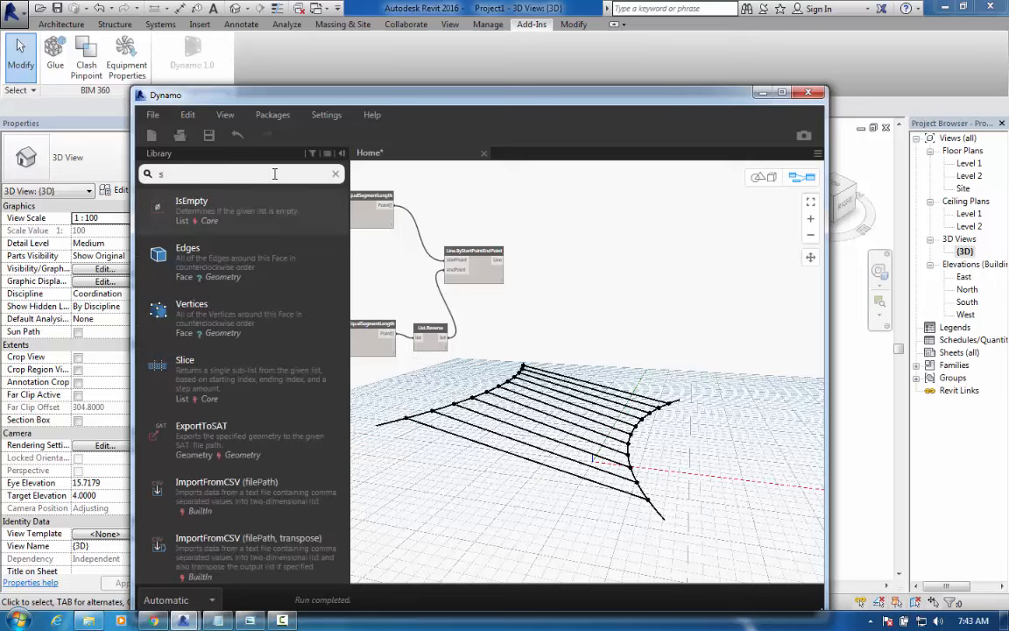
type("tructur")
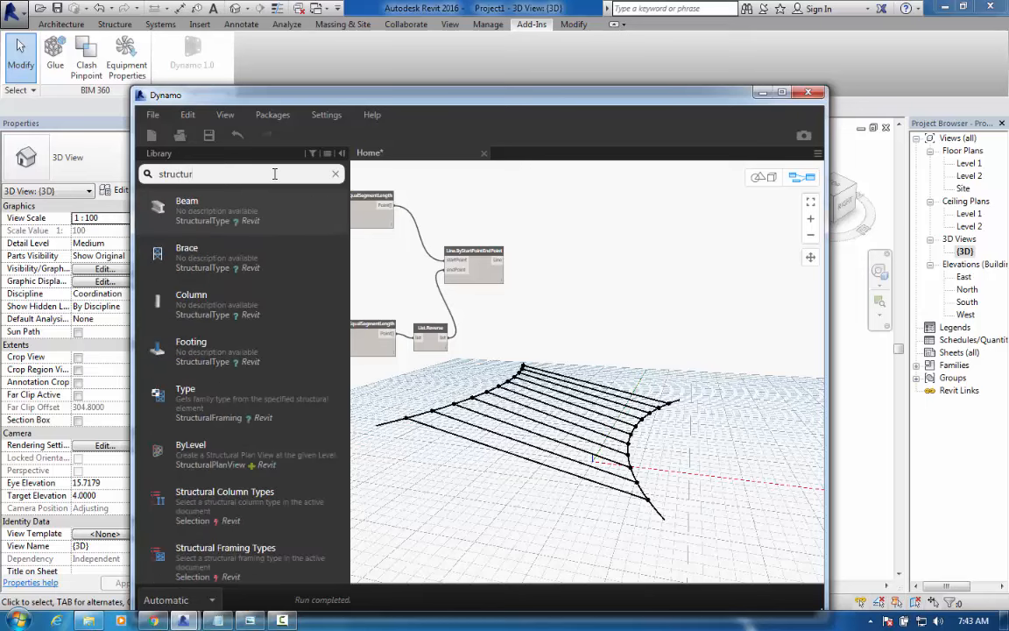
type("al framing")
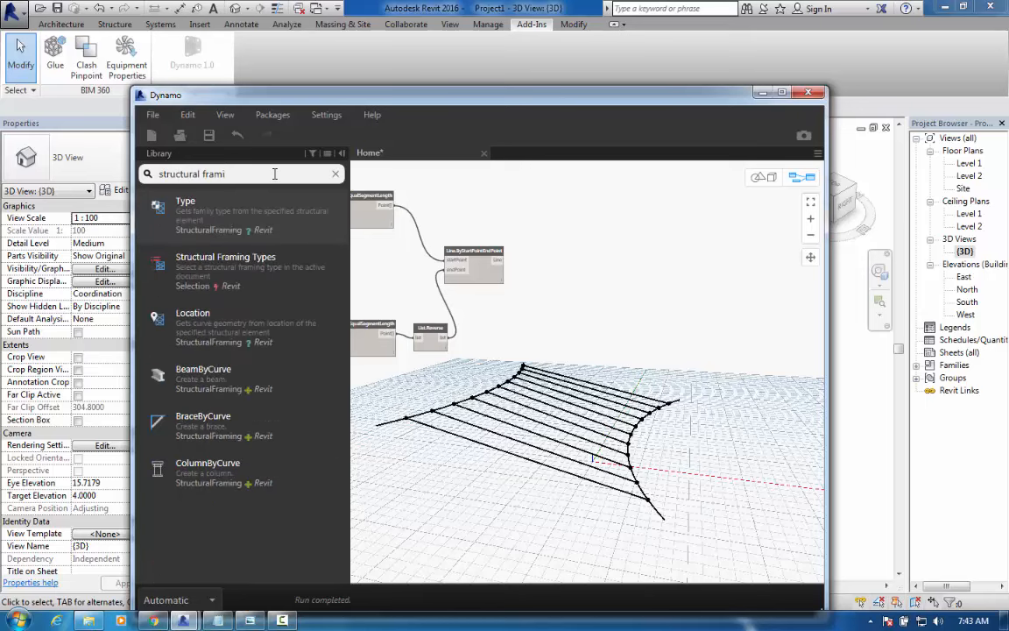
left_click(207, 276)
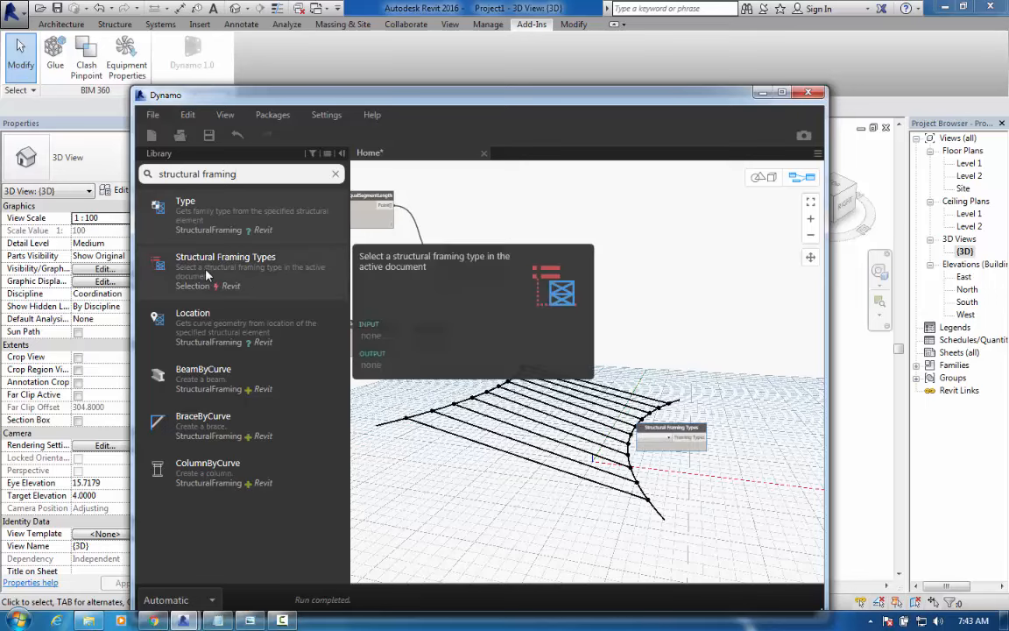
left_click(193, 375)
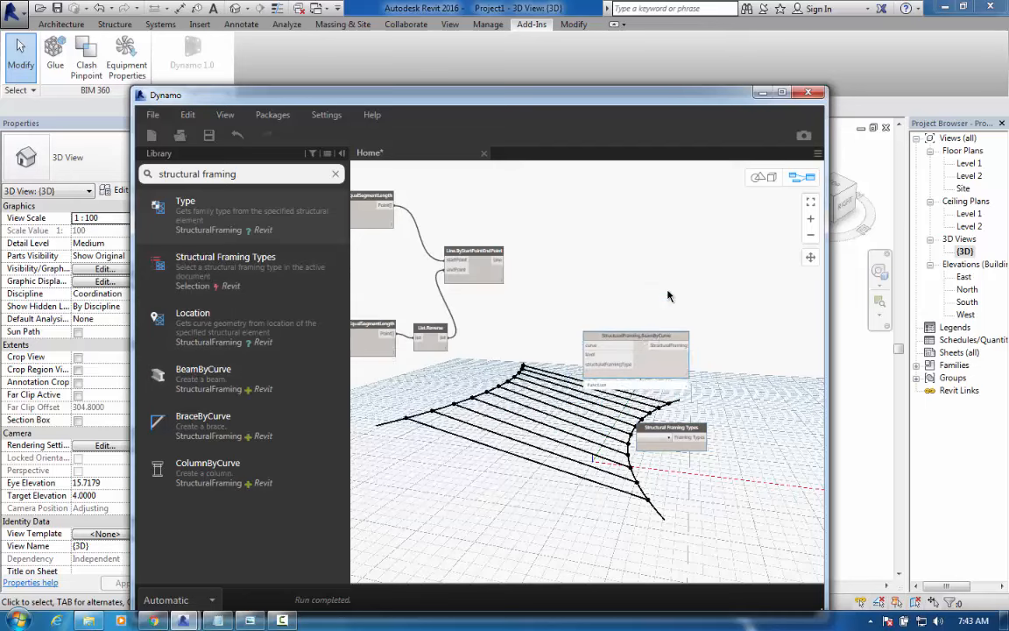
Place BeamByCurve beyond Line.ByStartPointEndPoint, move Structural Framing Types in front of its inputs, and check which framing types it offers
left_click_drag(645, 337, 686, 251)
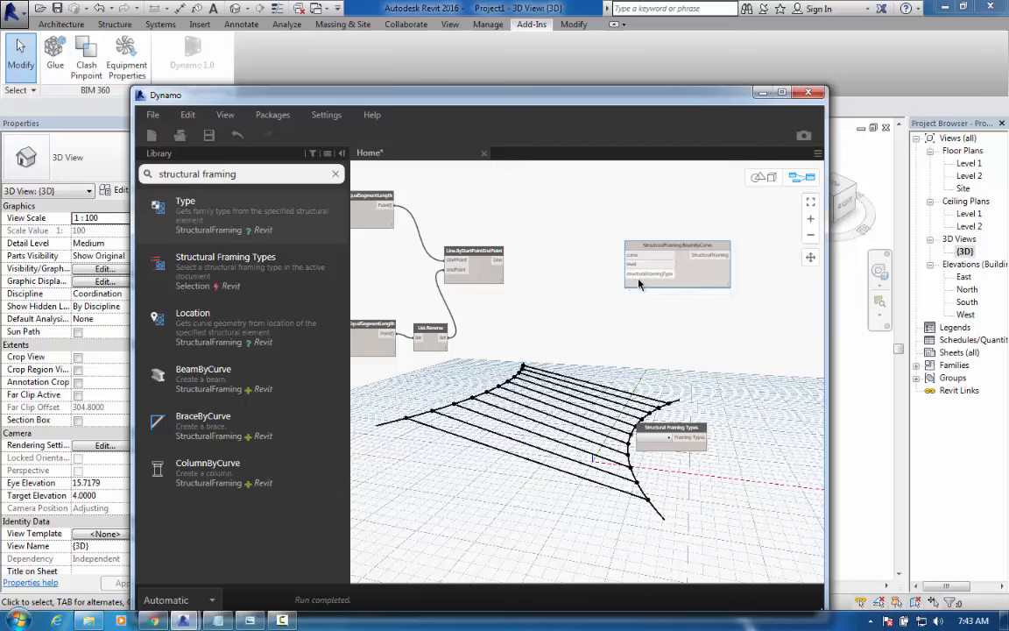
left_click_drag(679, 432, 592, 298)
scroll(629, 281, "up", 5)
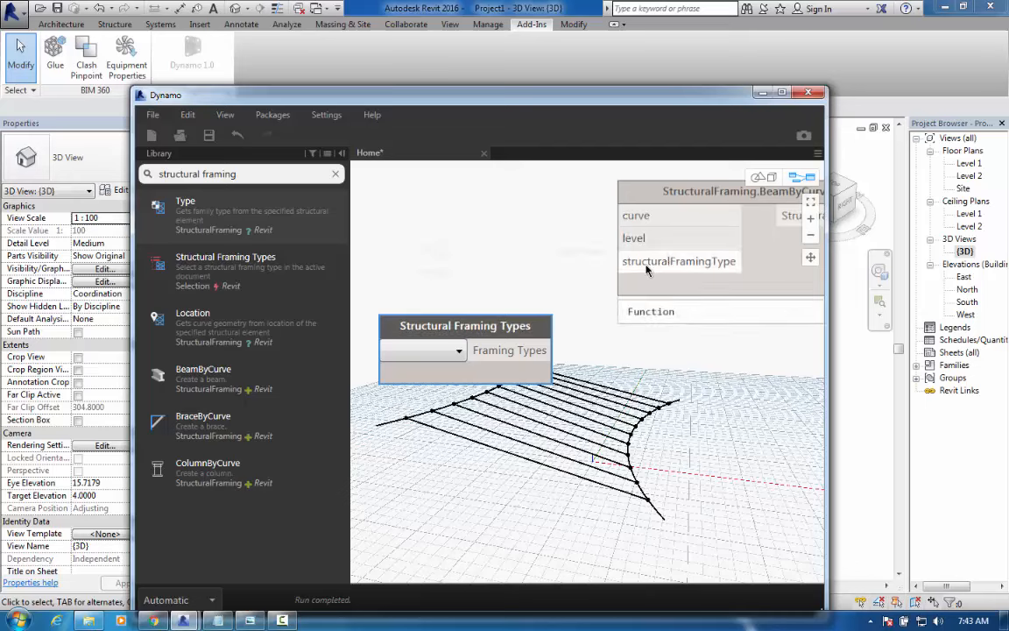
left_click(458, 350)
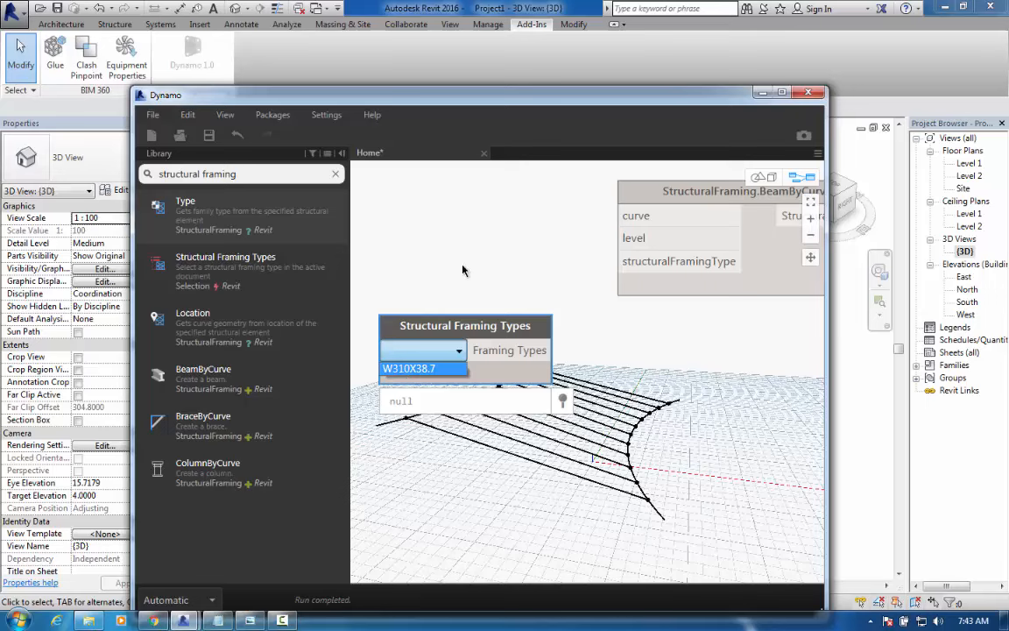
left_click(458, 354)
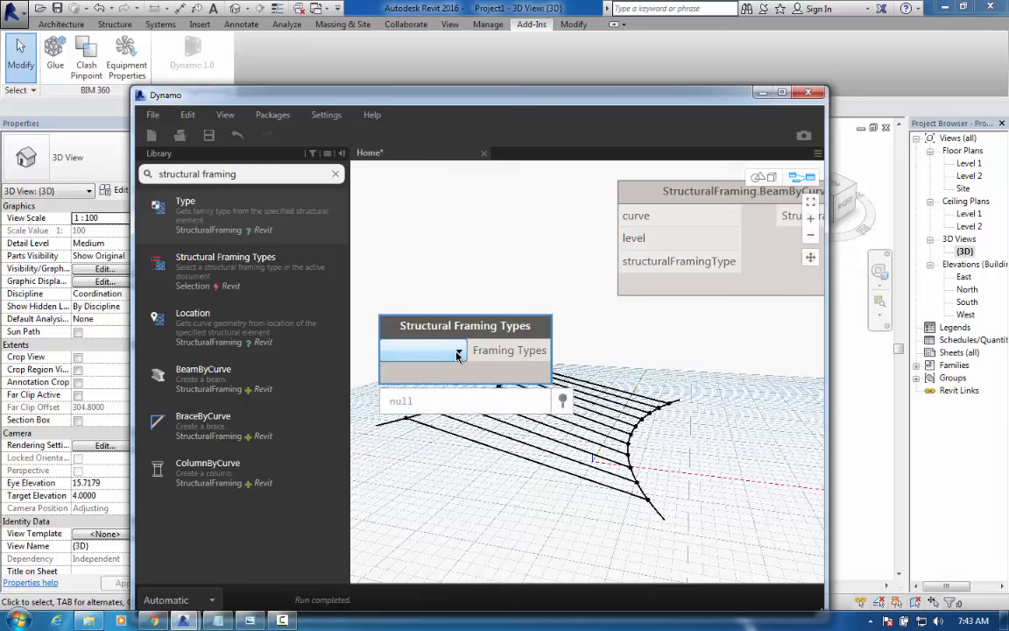
Switch to Revit, start the structural Beam tool and check the beam types available in the project
left_click(761, 94)
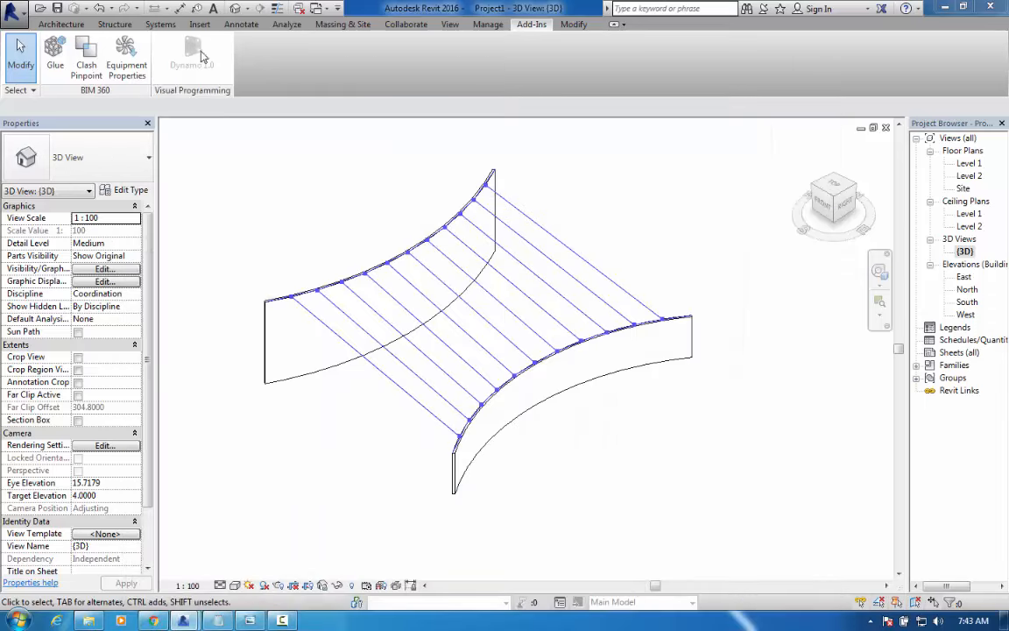
left_click(109, 26)
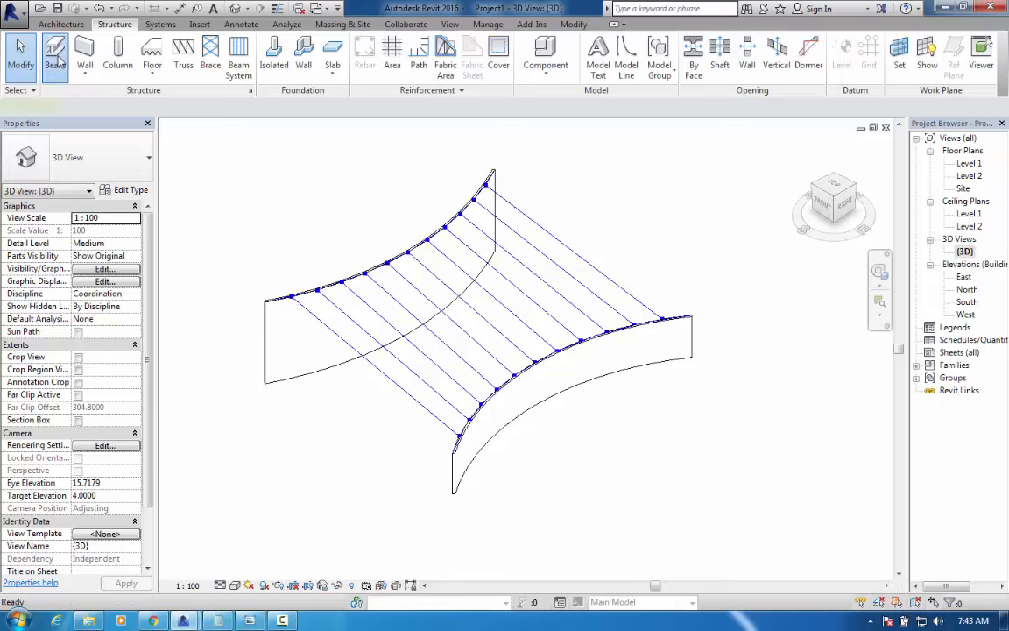
left_click(55, 54)
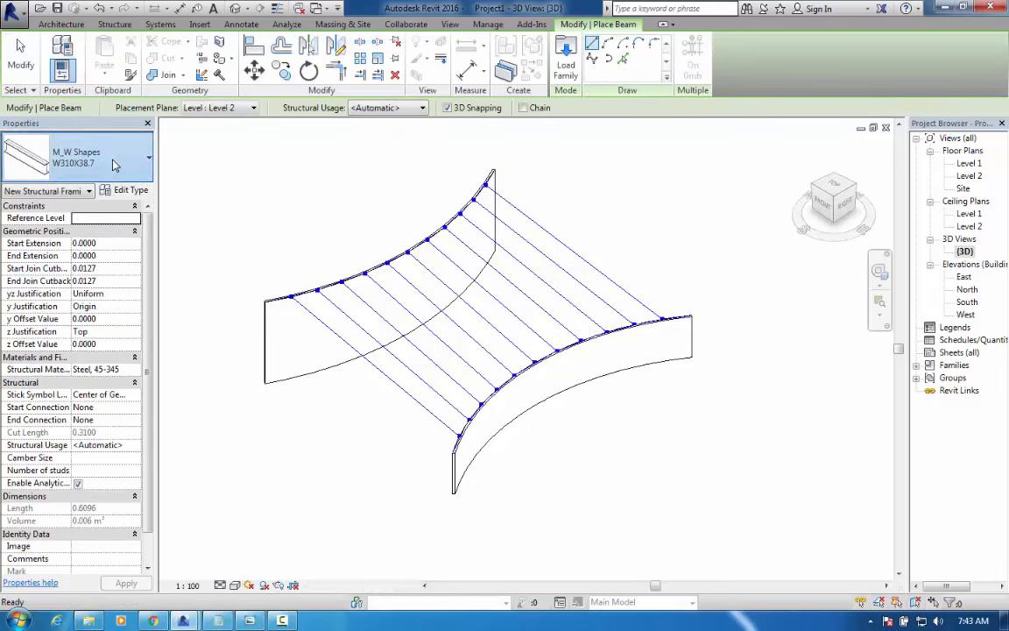
left_click(112, 170)
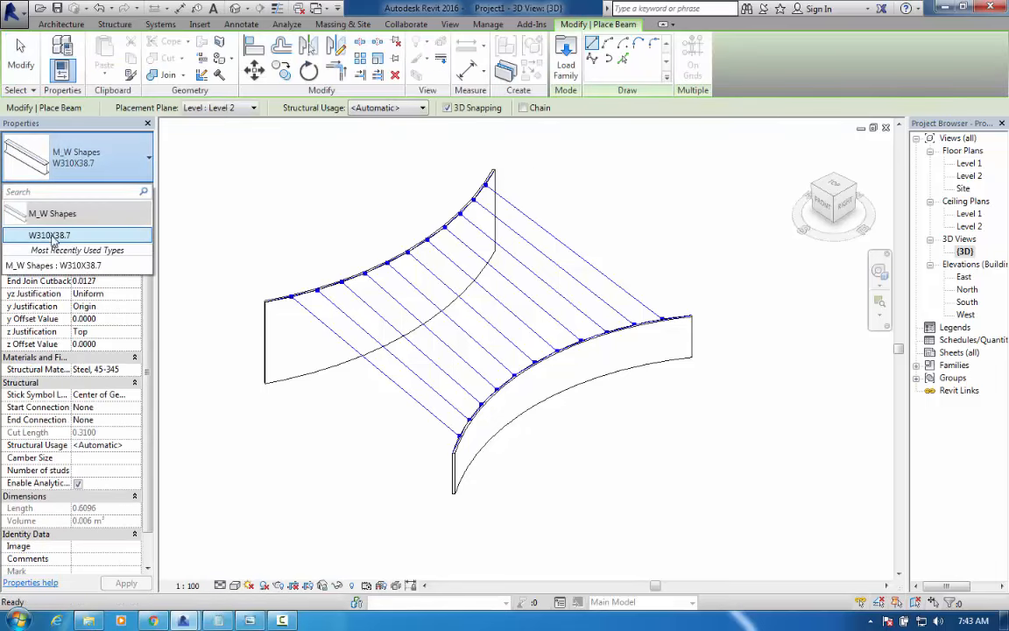
left_click(129, 150)
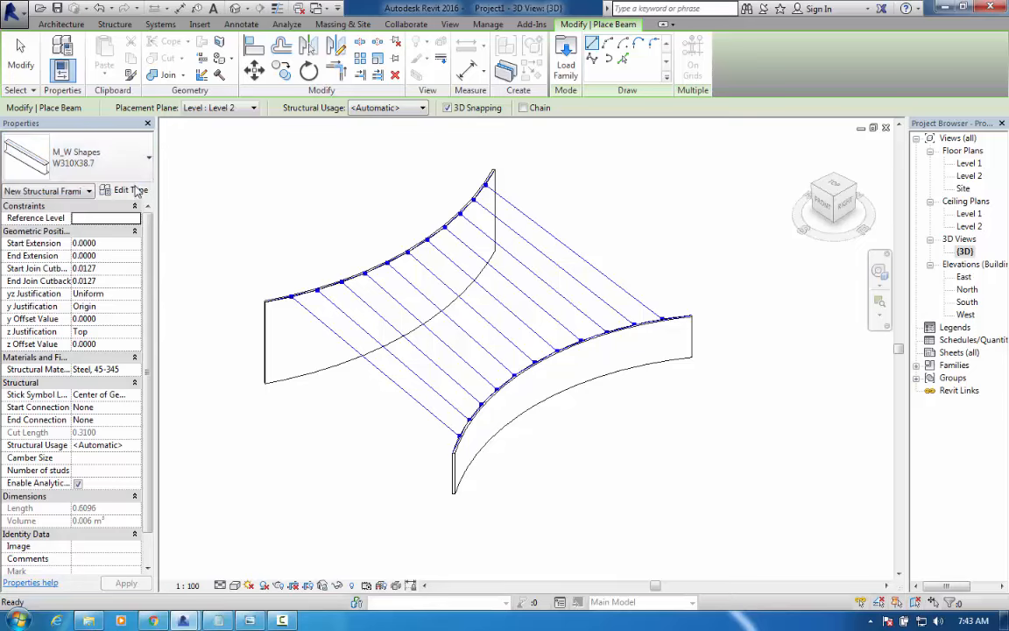
Try to load the M_Castellated Beam family from the US Metric library's Structural Framing > Steel folder through the beam's type properties
left_click(127, 191)
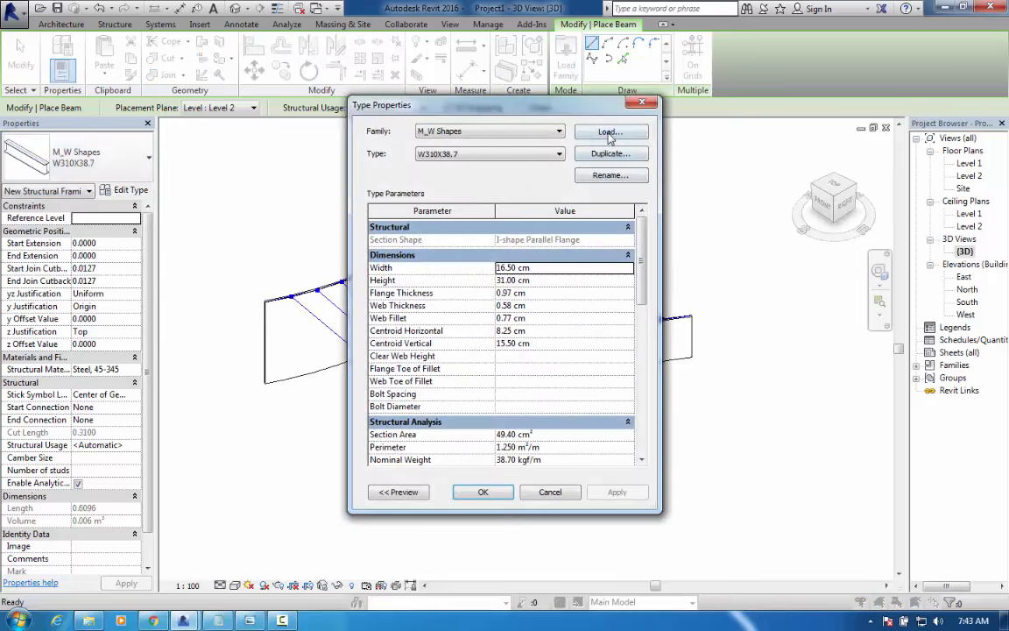
left_click(610, 133)
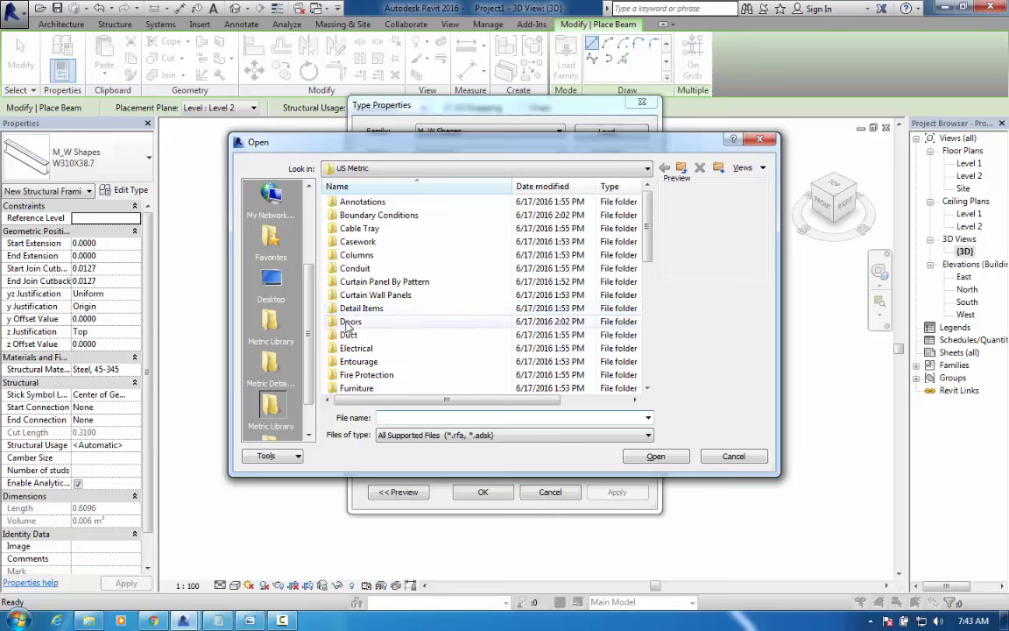
scroll(391, 321, "down", 6)
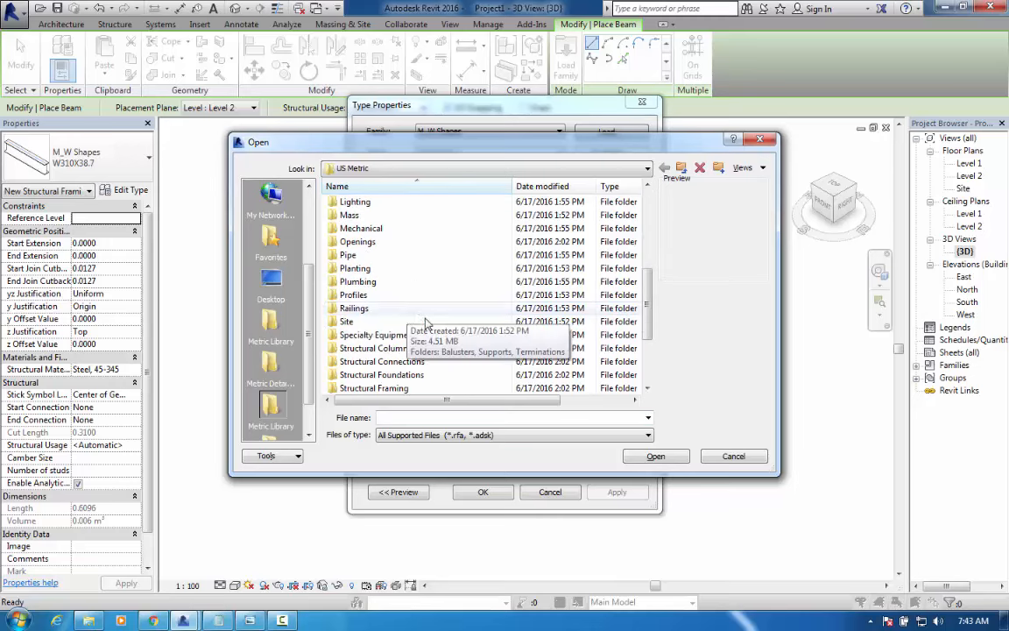
double_click(381, 348)
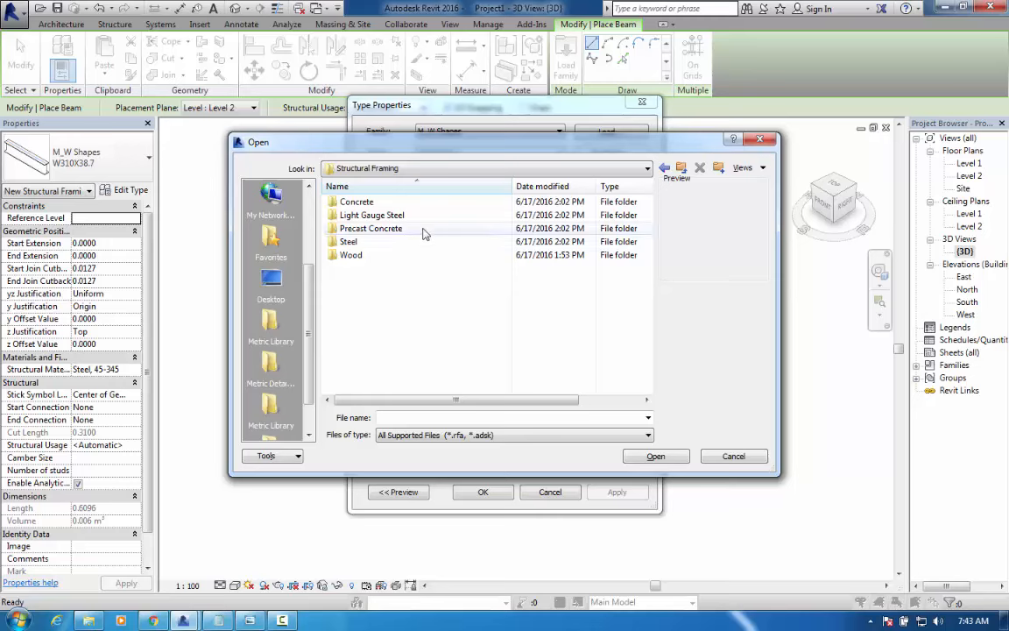
left_click(350, 243)
double_click(351, 245)
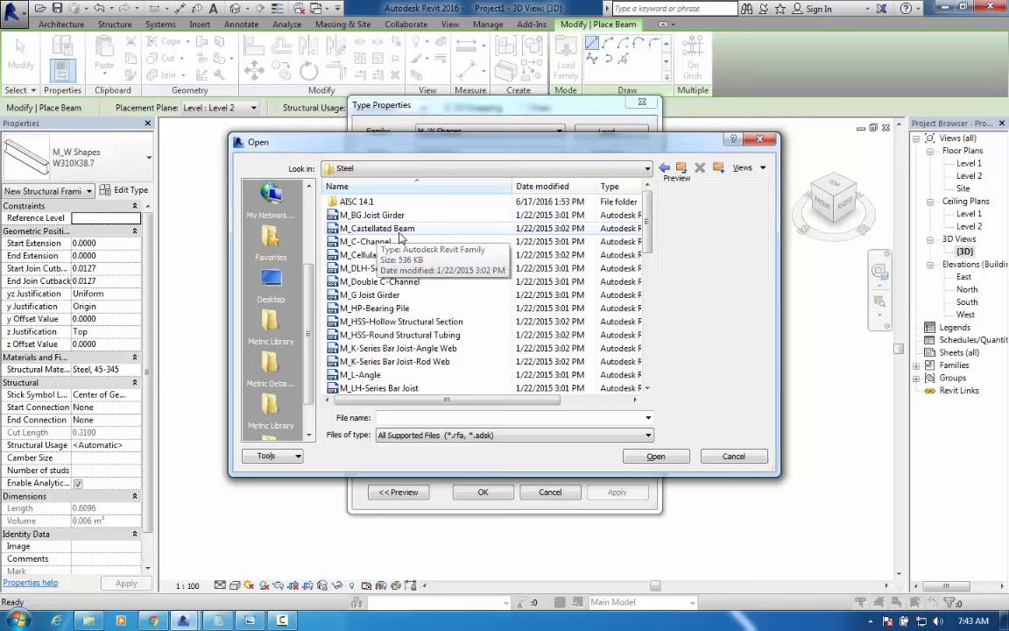
left_click(379, 230)
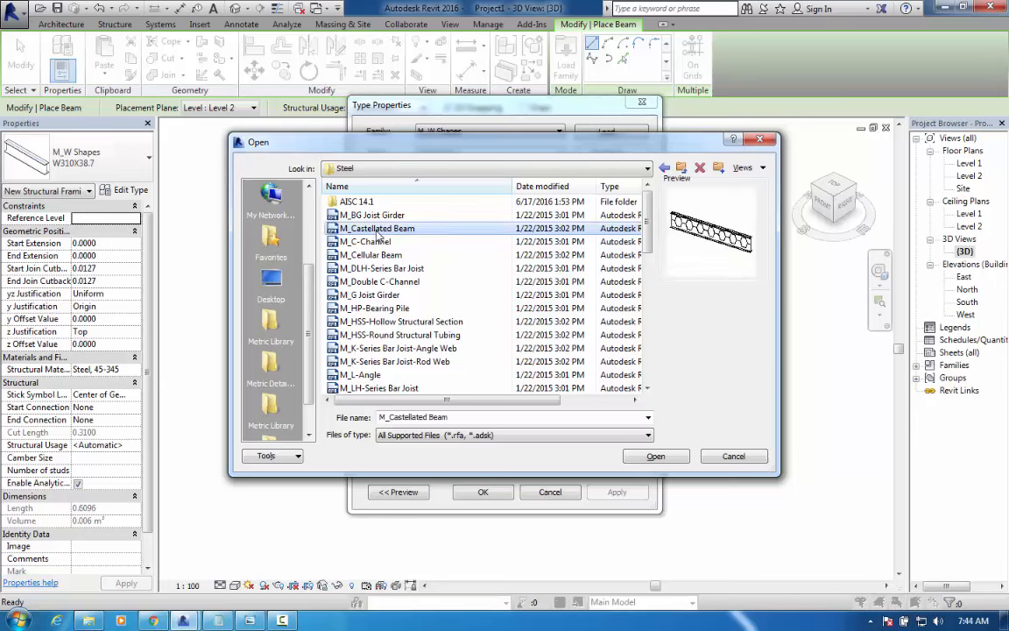
left_click(656, 457)
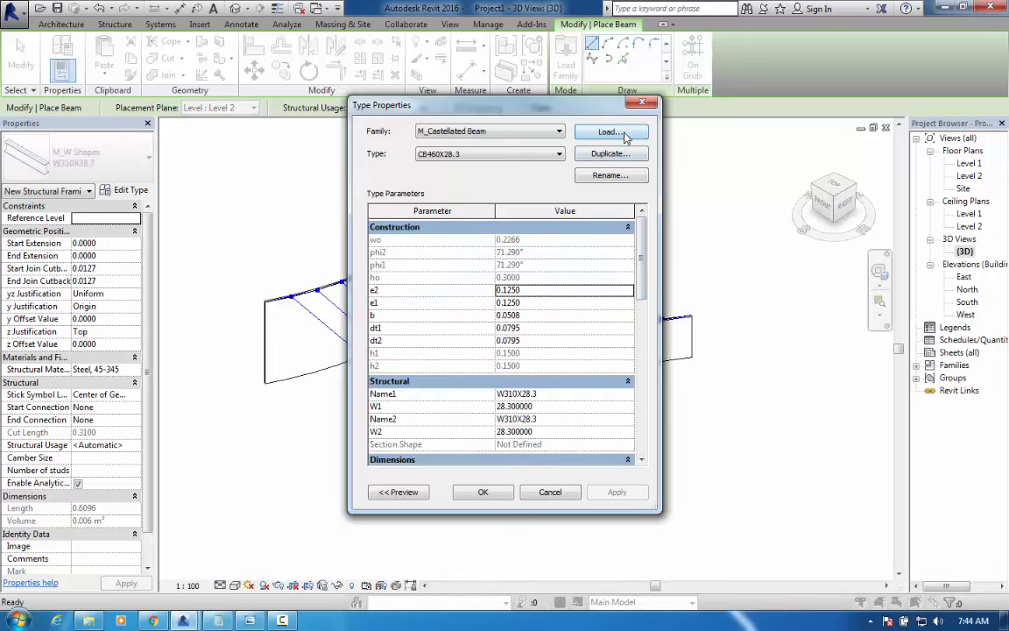
left_click(642, 106)
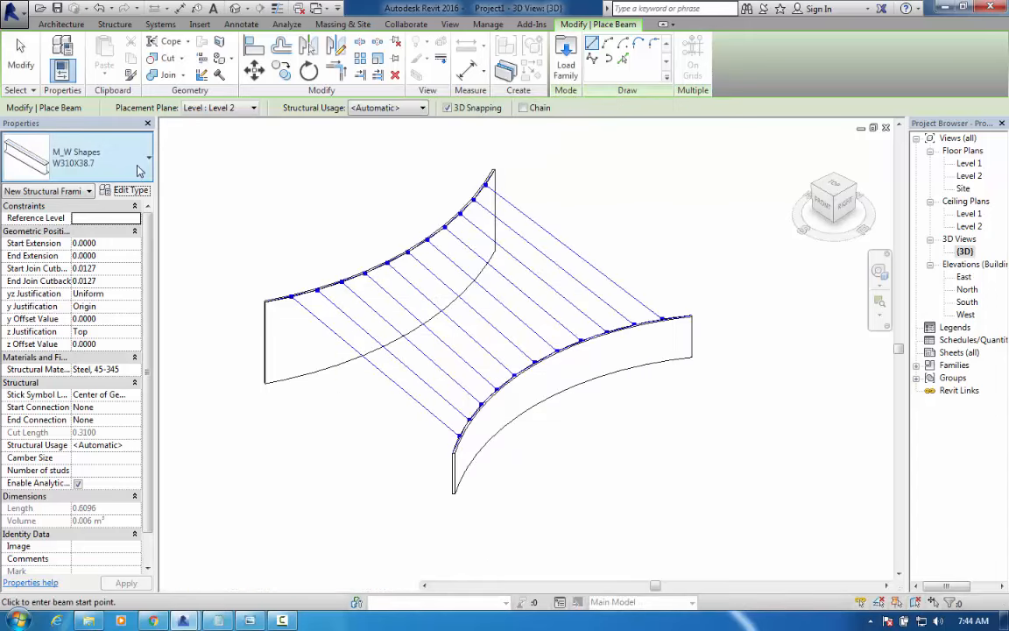
Check which beam families and types the project offers, in the type list and in the beam's type properties
left_click(138, 170)
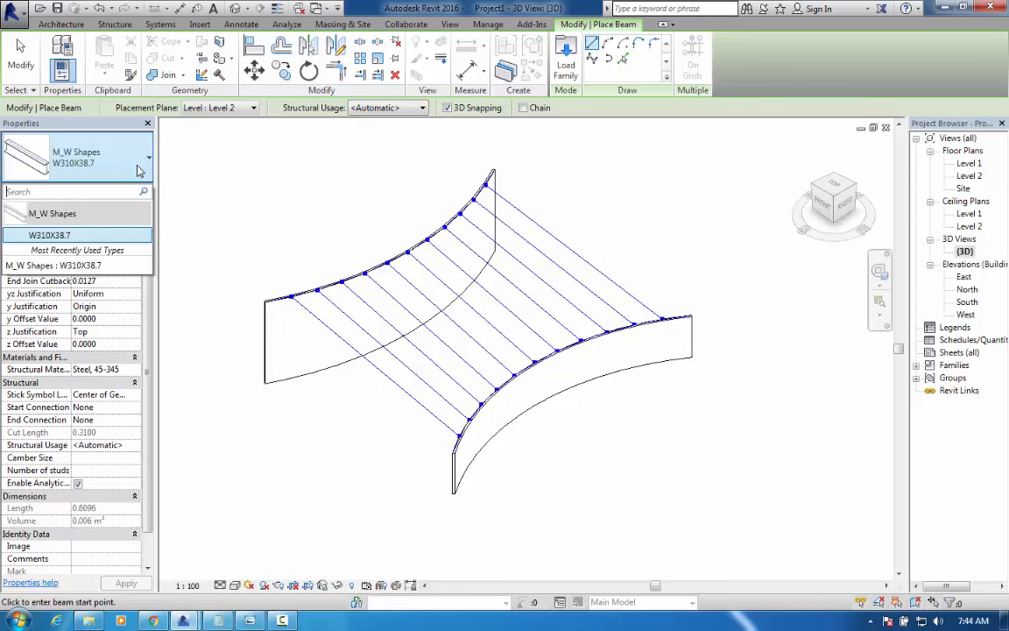
left_click(103, 236)
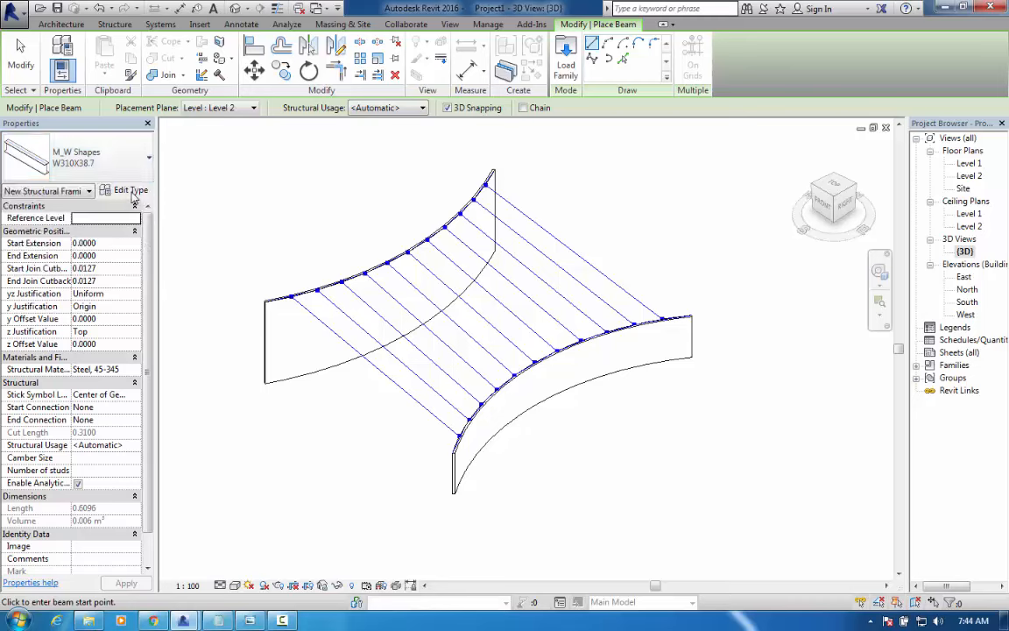
left_click(132, 193)
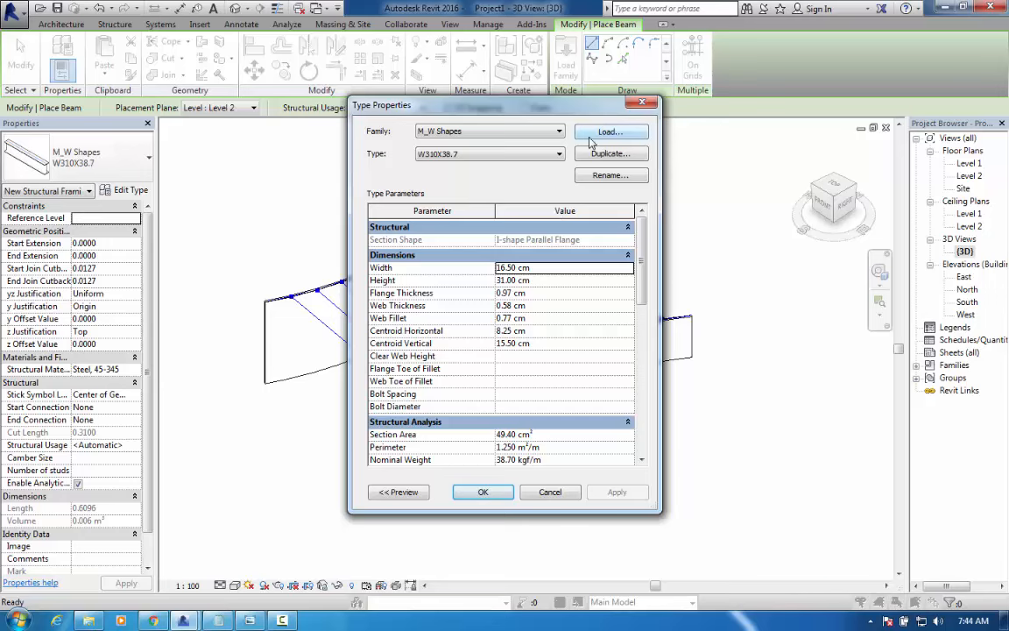
left_click(558, 133)
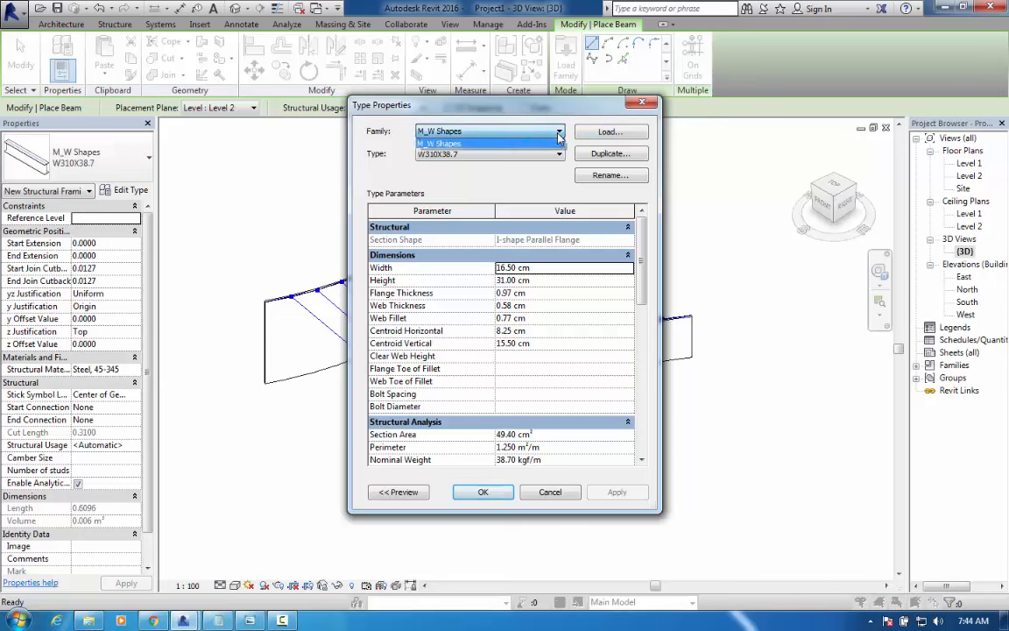
left_click(558, 133)
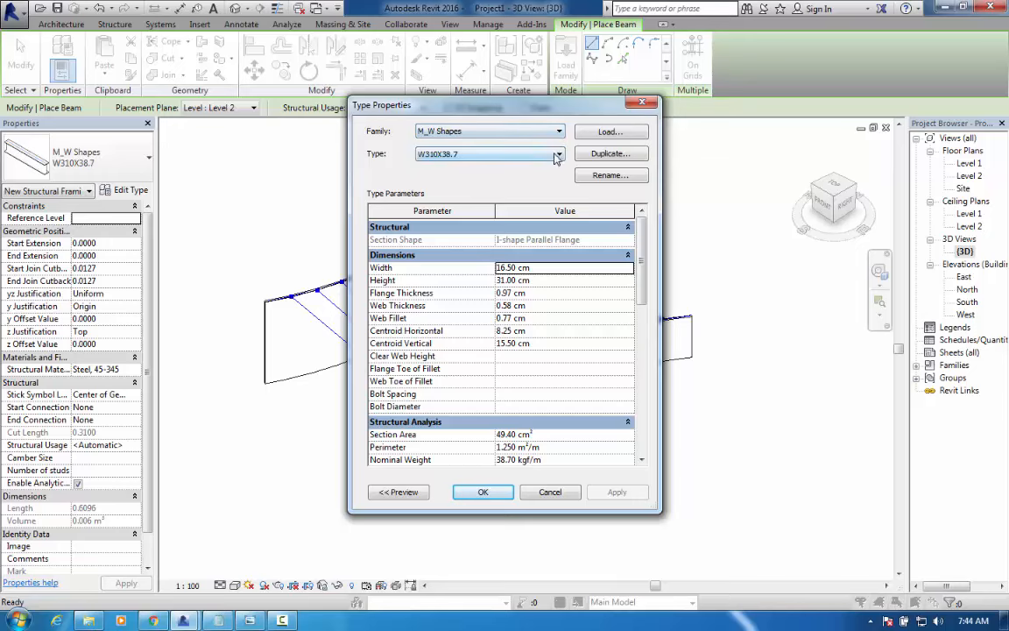
Load the M_Castellated Beam family from the US Metric library's Structural Framing > Steel folder and accept the type properties
left_click(610, 132)
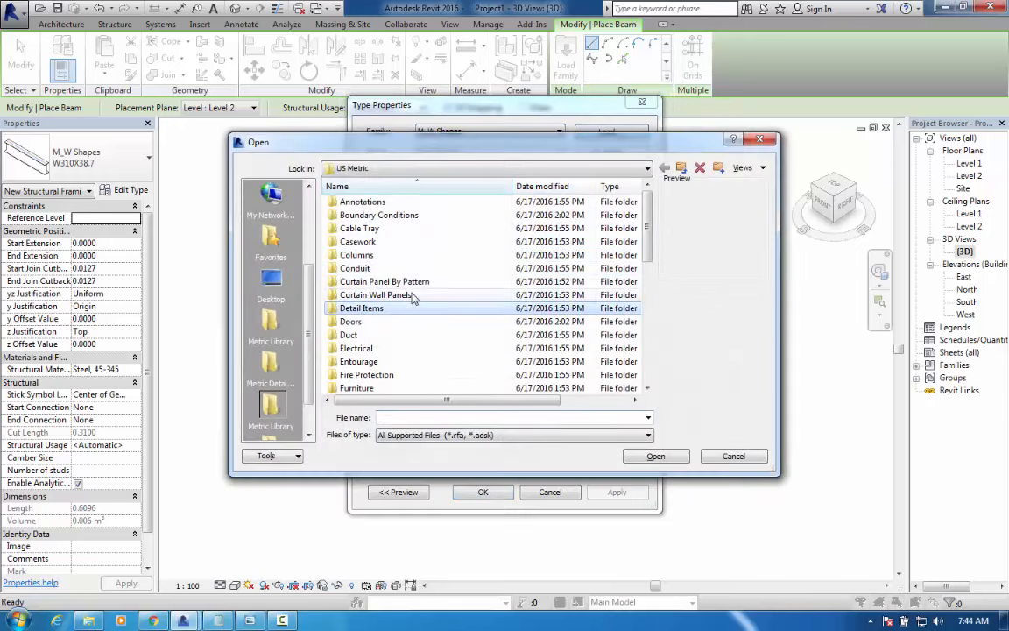
scroll(412, 297, "down", 8)
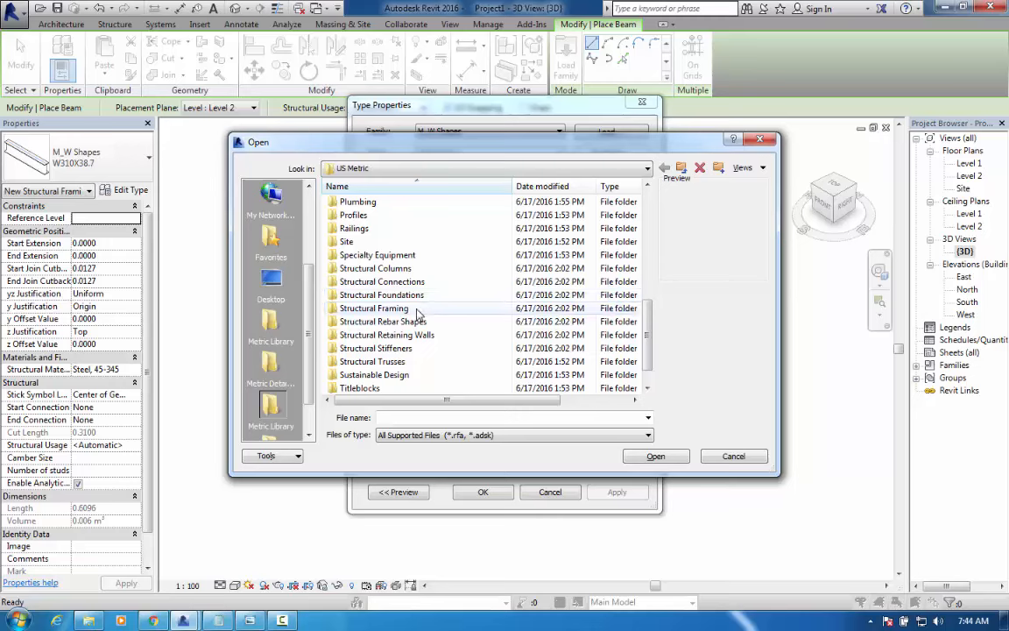
double_click(382, 310)
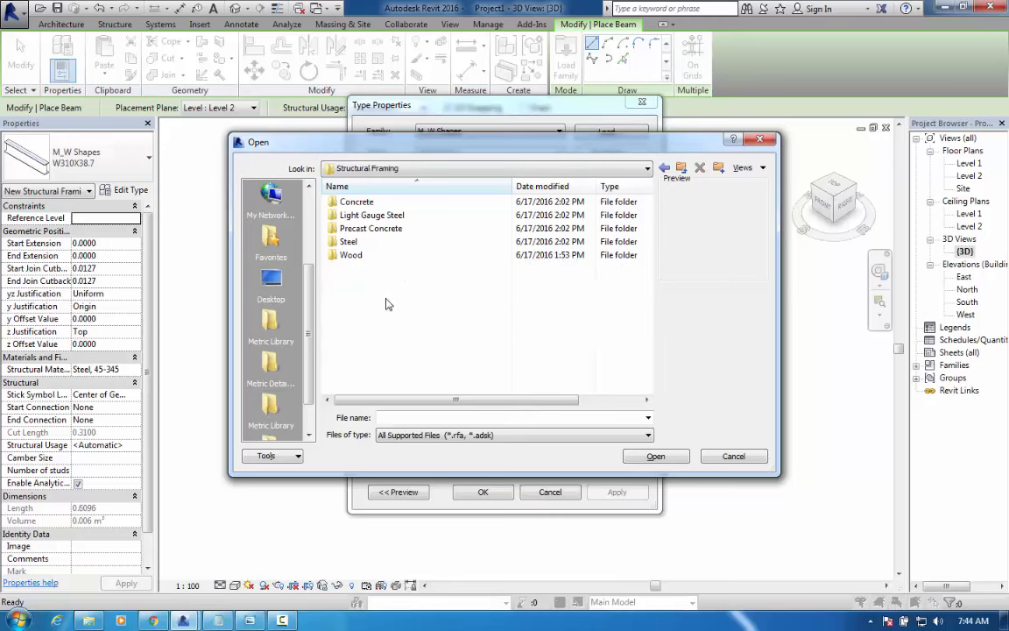
double_click(388, 242)
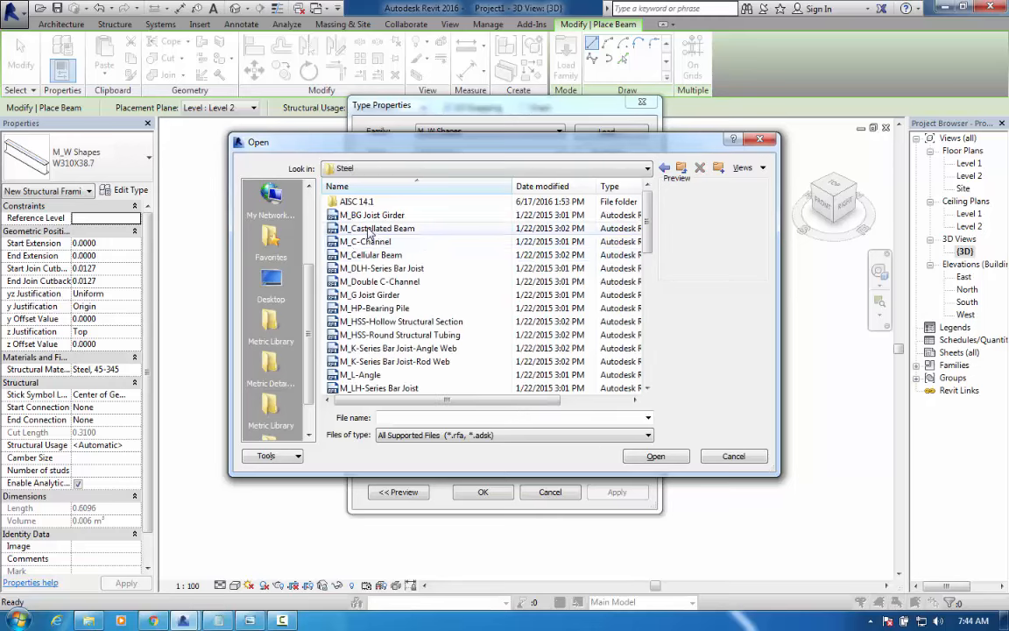
left_click(368, 229)
left_click(657, 457)
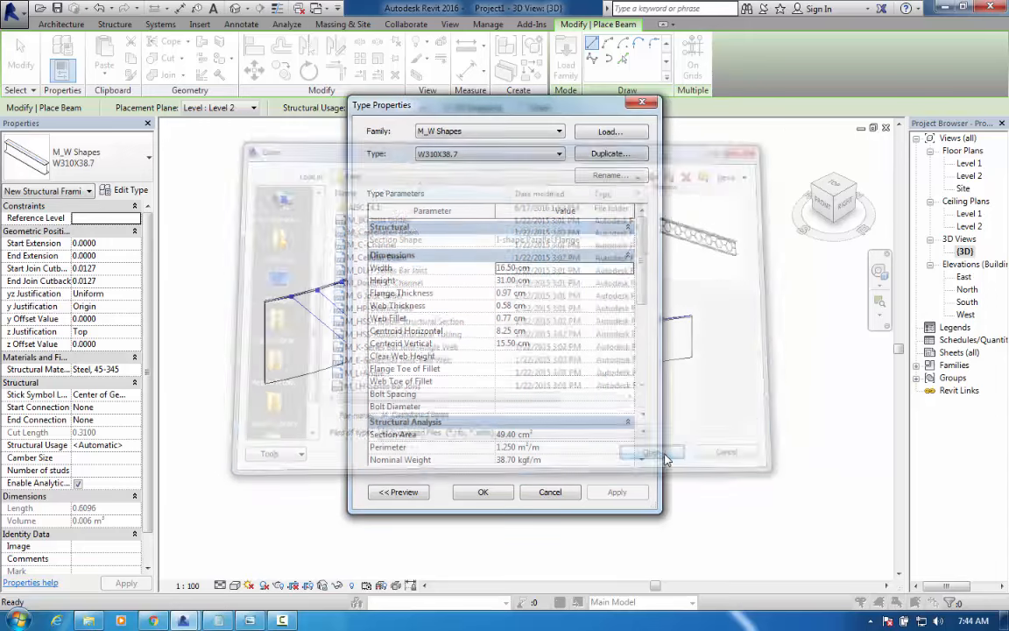
left_click(483, 492)
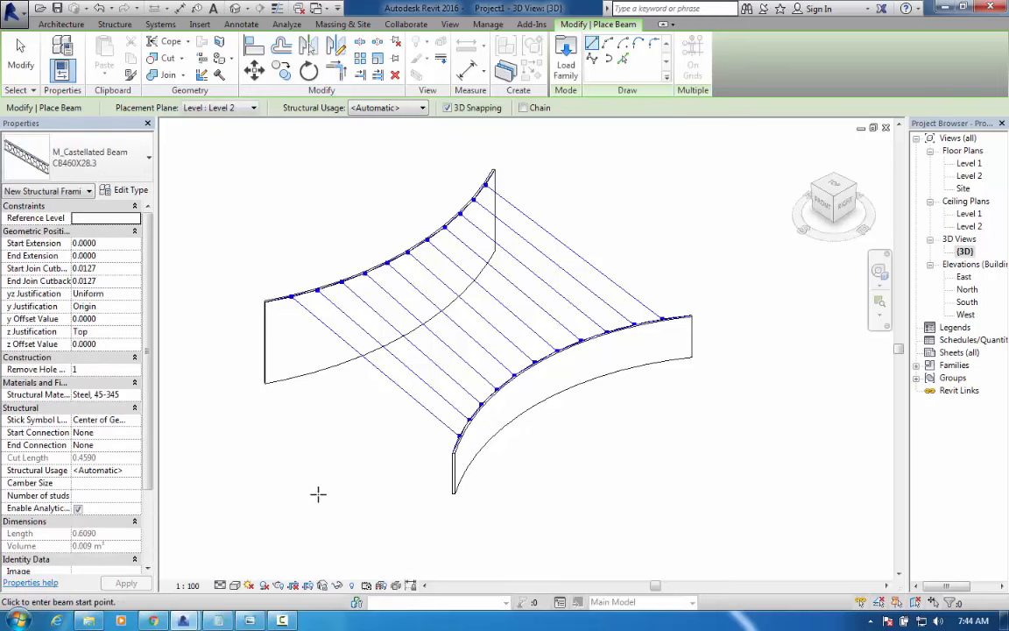
Switch to Dynamo and set the Structural Framing Types node to CB530X32.9/39
mouse_move(183, 619)
left_click(261, 552)
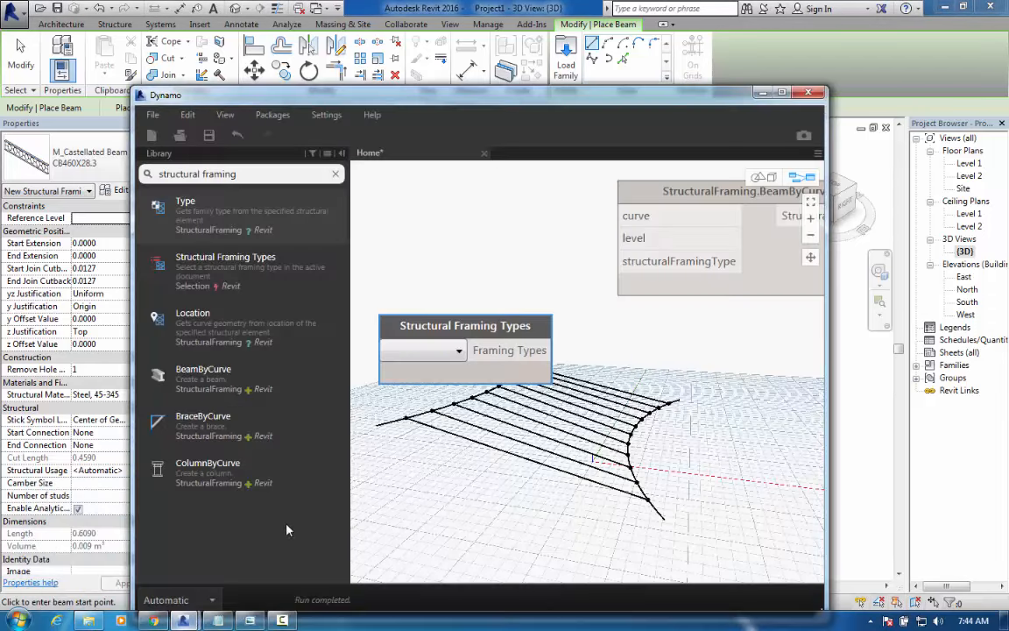
left_click(423, 351)
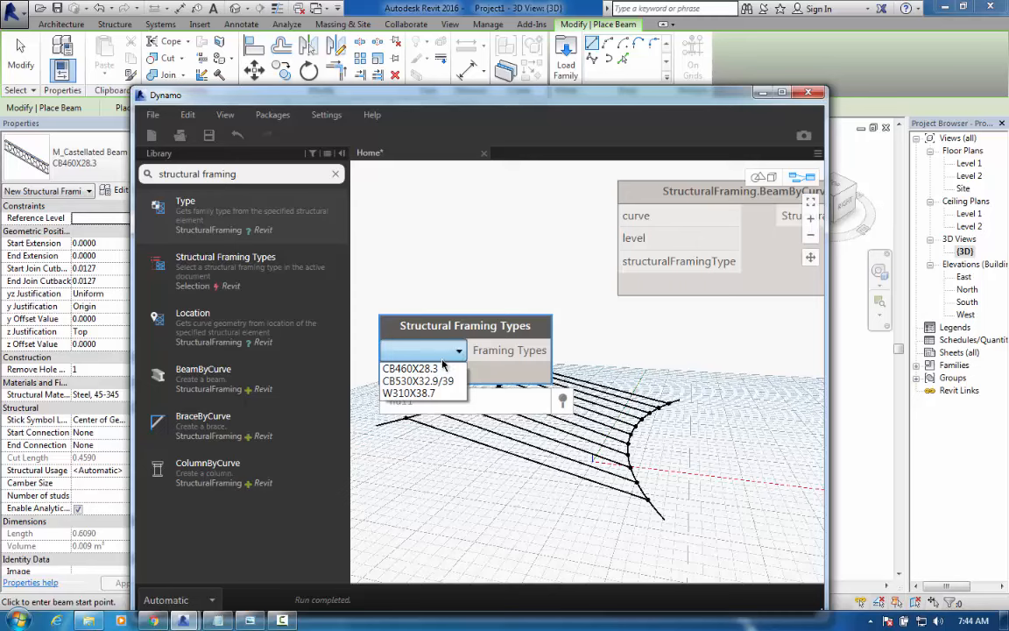
left_click(421, 381)
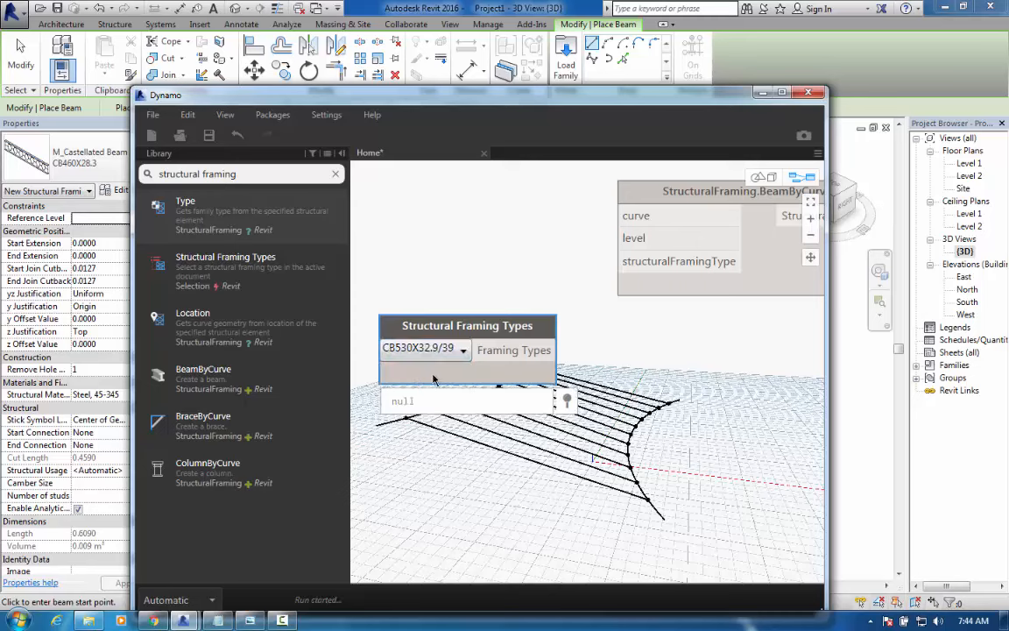
Connect Framing Types to BeamByCurve's structuralFramingType input and the Line output of Line.ByStartPointEndPoint to its curve input
left_click_drag(560, 350, 642, 265)
scroll(576, 409, "down", 5)
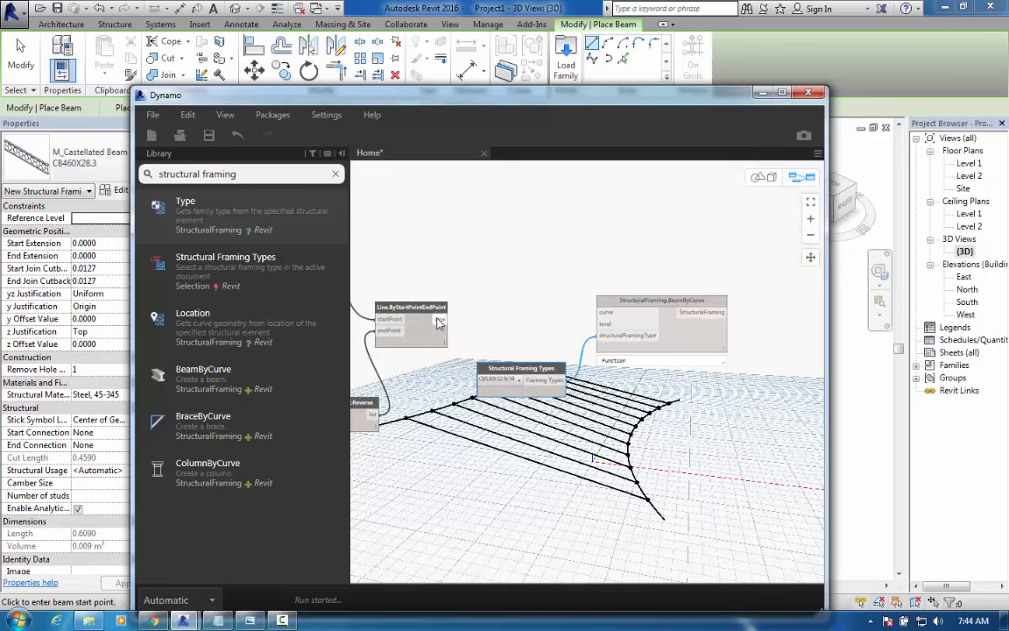
left_click_drag(440, 320, 600, 313)
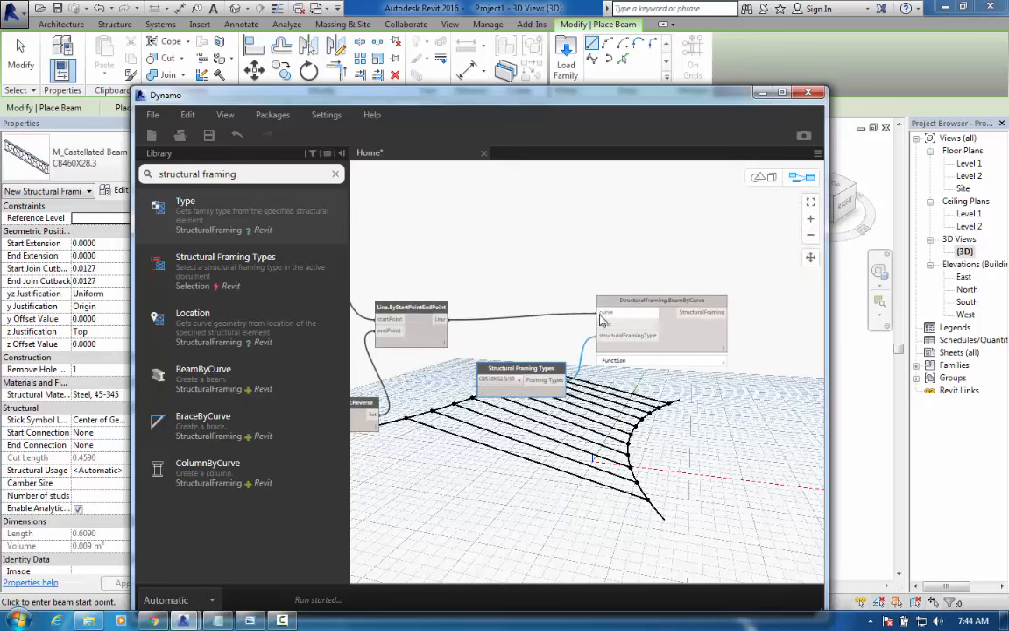
middle_click_drag(551, 340, 530, 260)
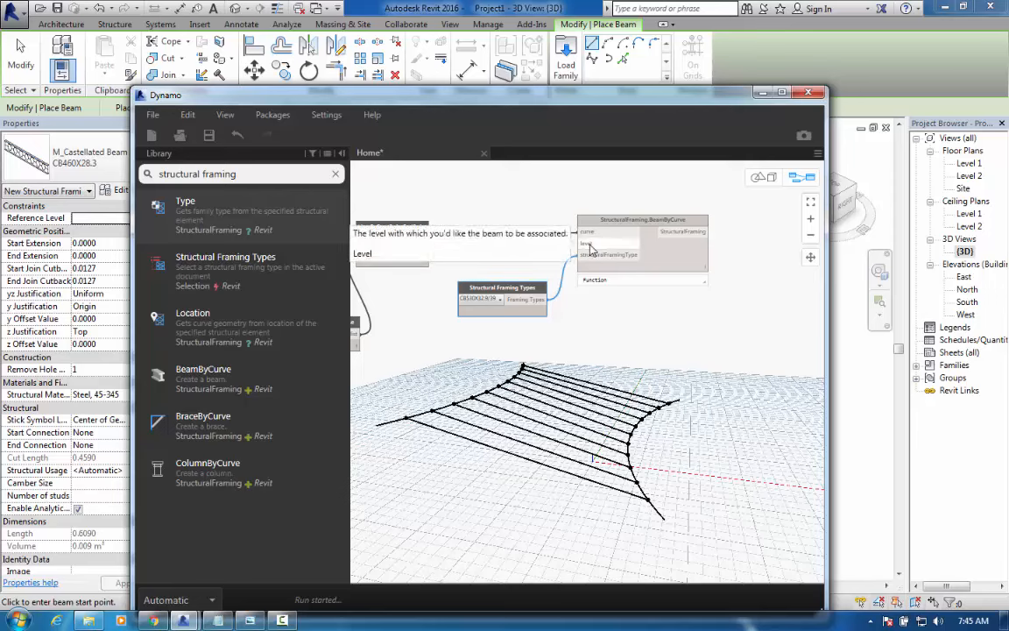
Search the node library for "level" and place a Levels node just above Structural Framing Types
left_click(335, 174)
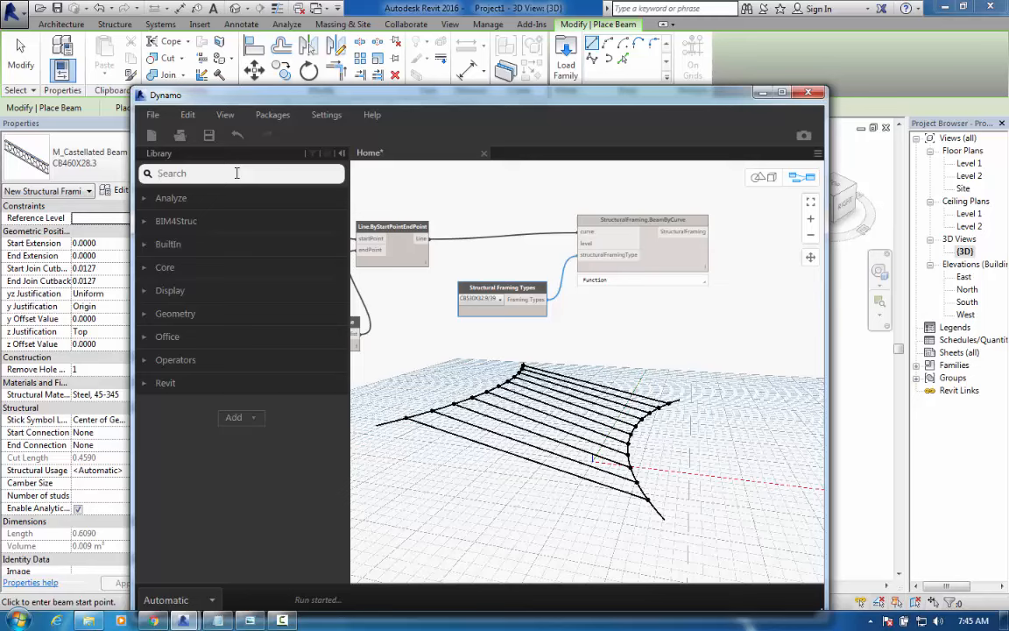
type("level")
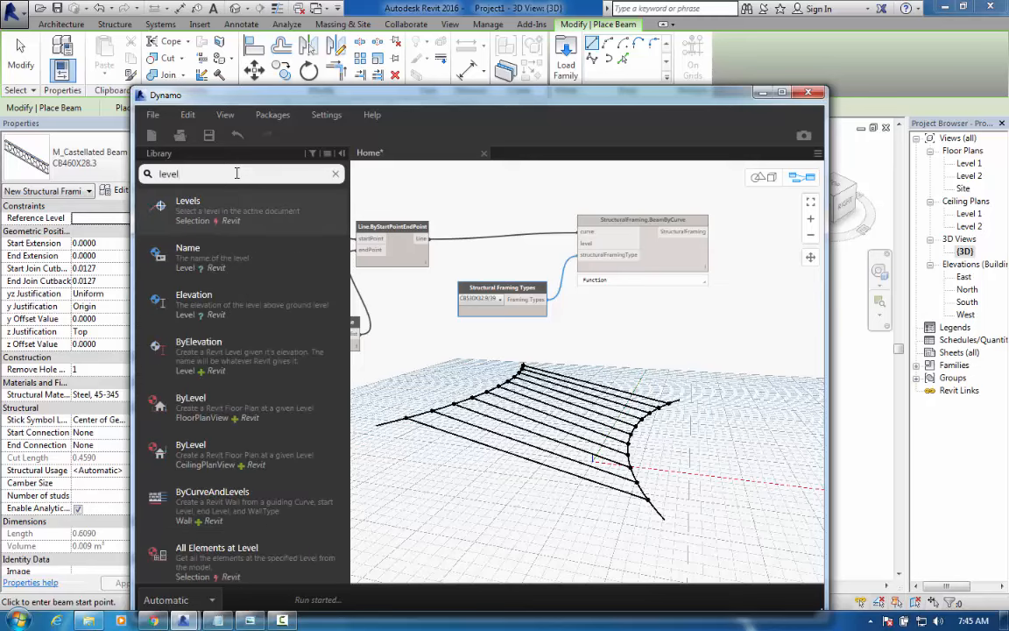
left_click_drag(184, 193, 557, 346)
left_click_drag(533, 298, 514, 263)
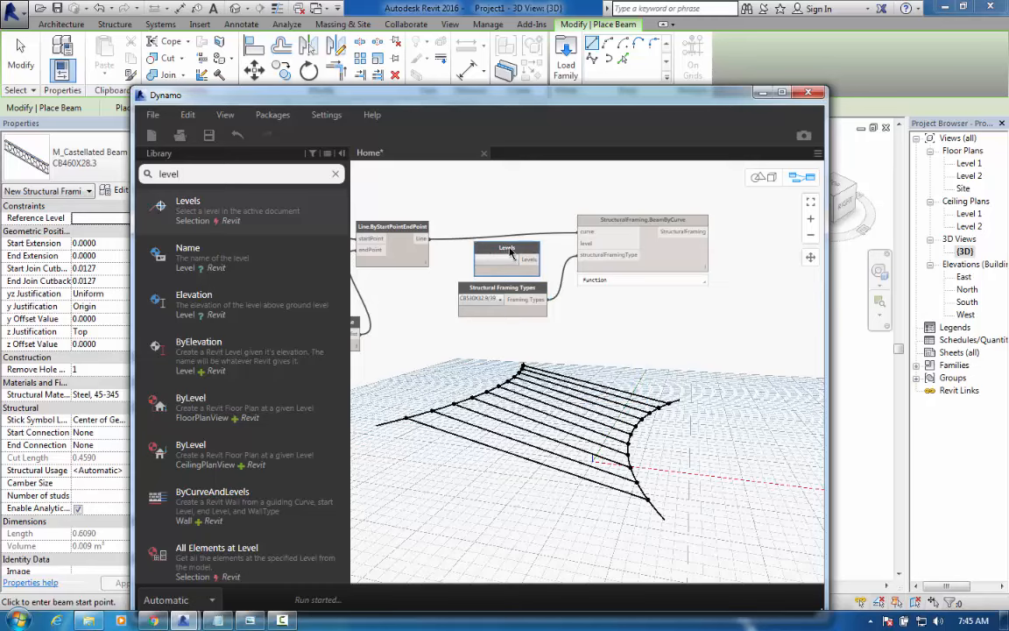
Set the Levels node to Level 2 and connect its output to BeamByCurve's level input
scroll(515, 263, "up", 5)
left_click(469, 279)
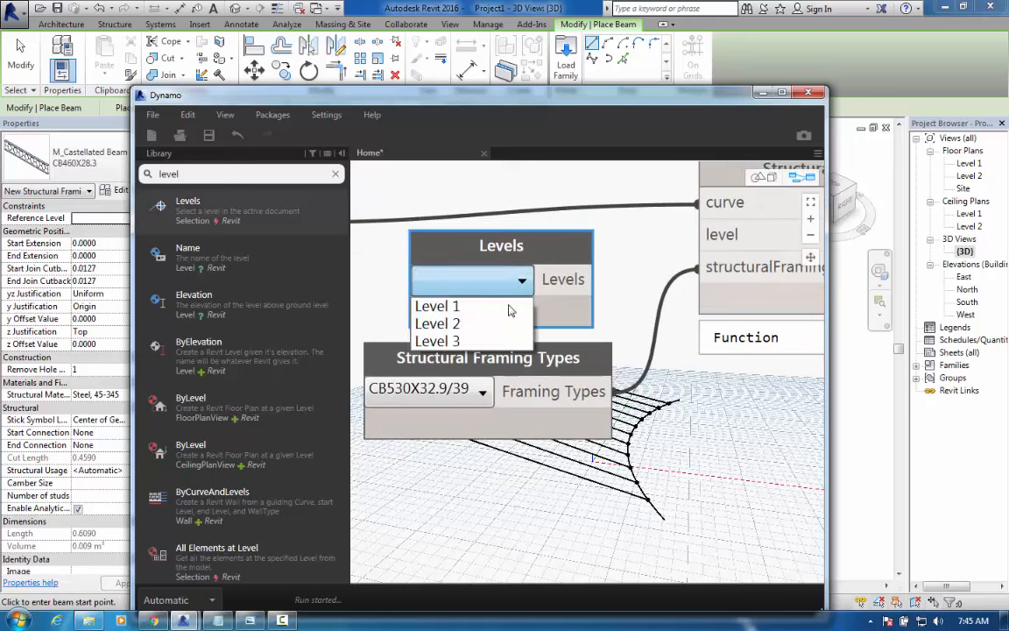
left_click(434, 322)
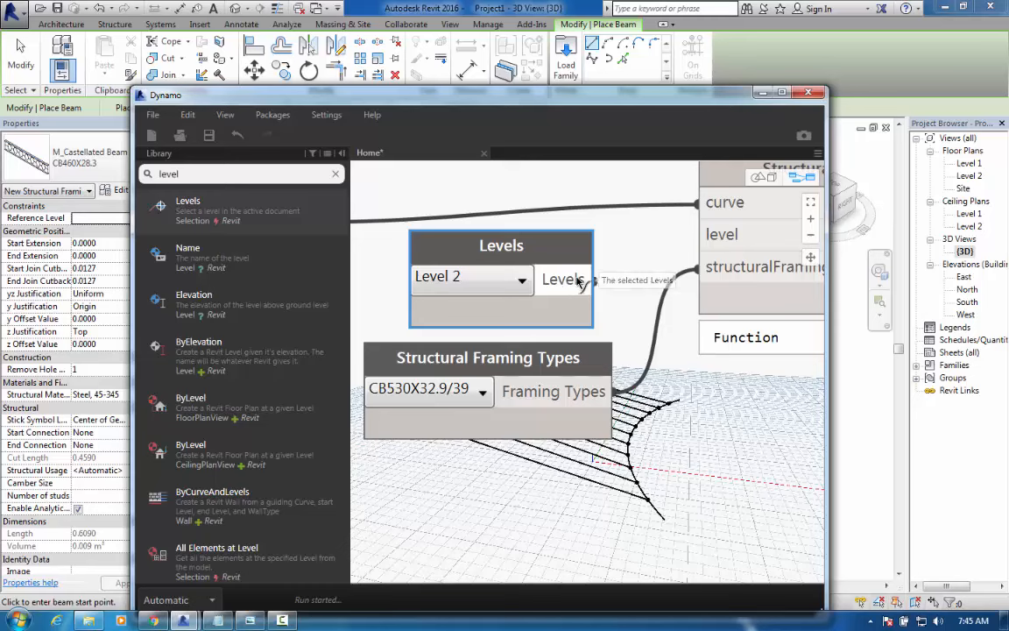
left_click_drag(591, 279, 708, 242)
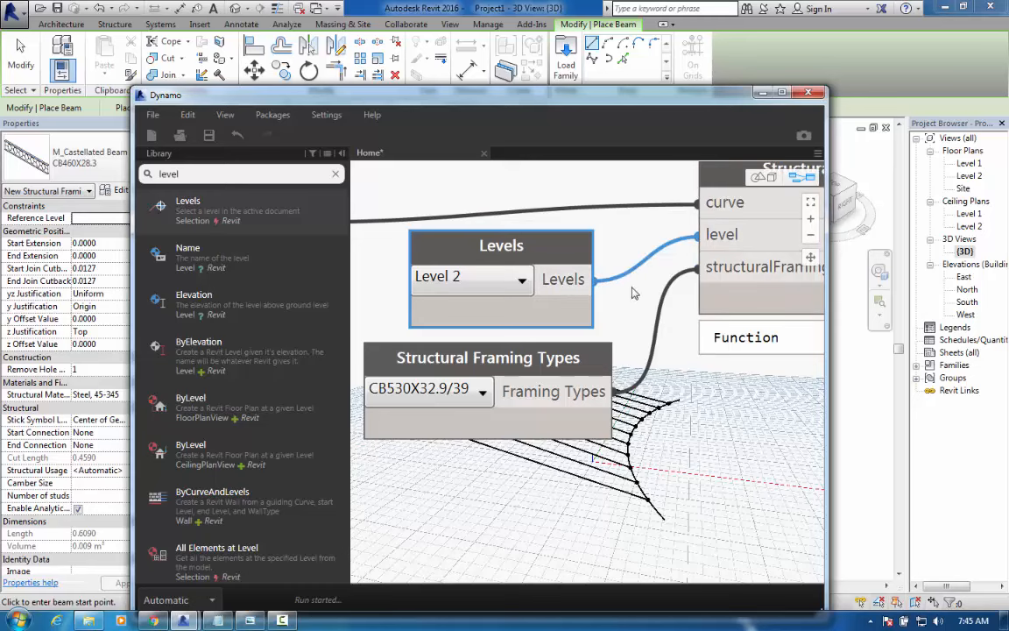
scroll(570, 316, "down", 6)
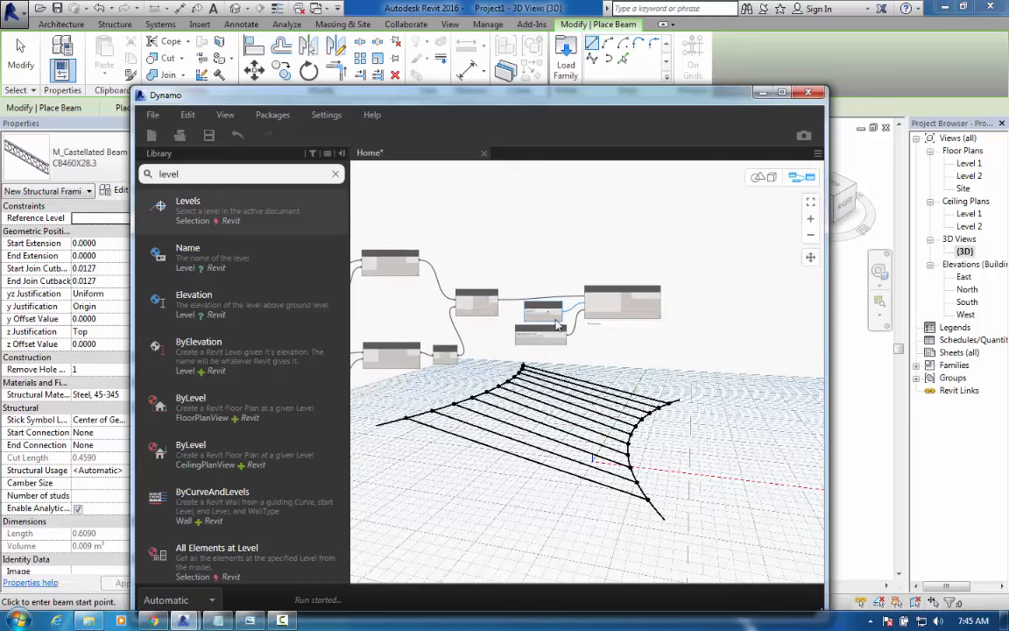
Minimize Dynamo to return to the Revit 3D view and end the active Beam tool
left_click_drag(503, 105, 537, 92)
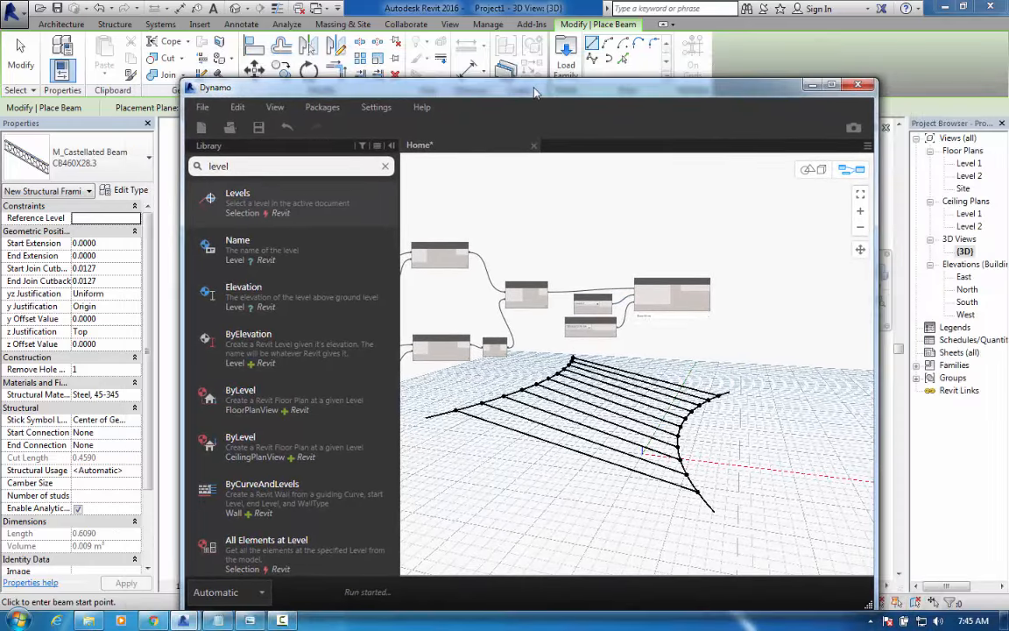
left_click(811, 86)
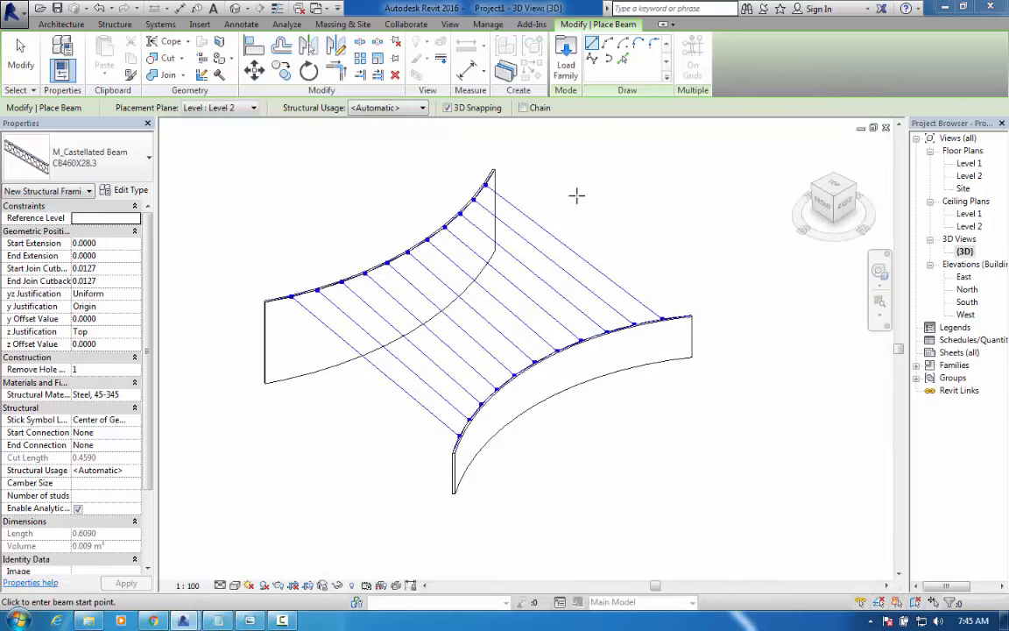
left_click(19, 55)
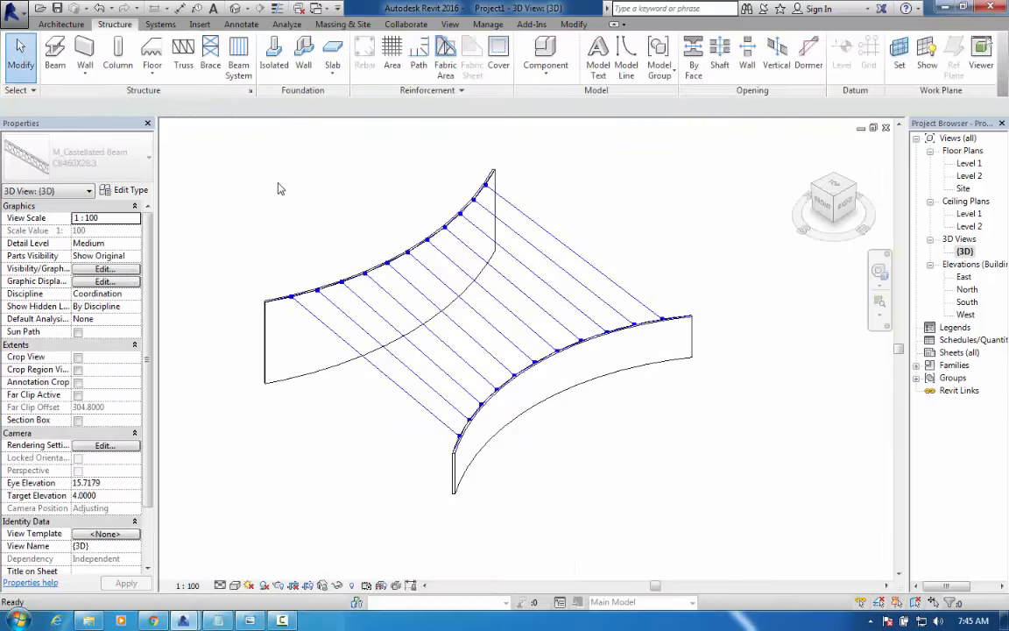
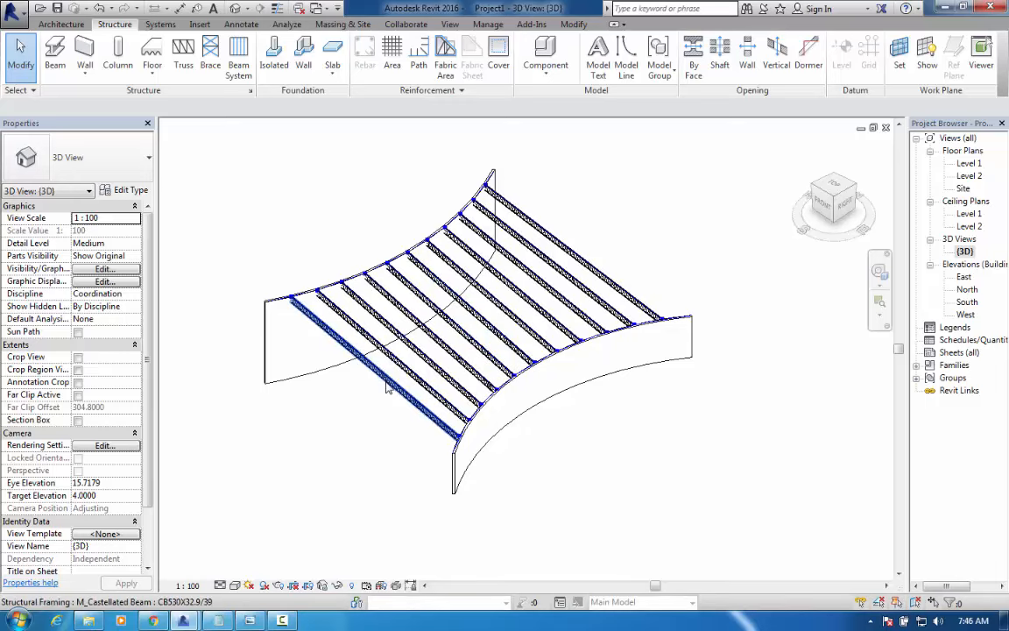
Examine the castellated beams spanning the two curved walls, orbited, close up and from the front
middle_click_drag(395, 387, 390, 350, "shift")
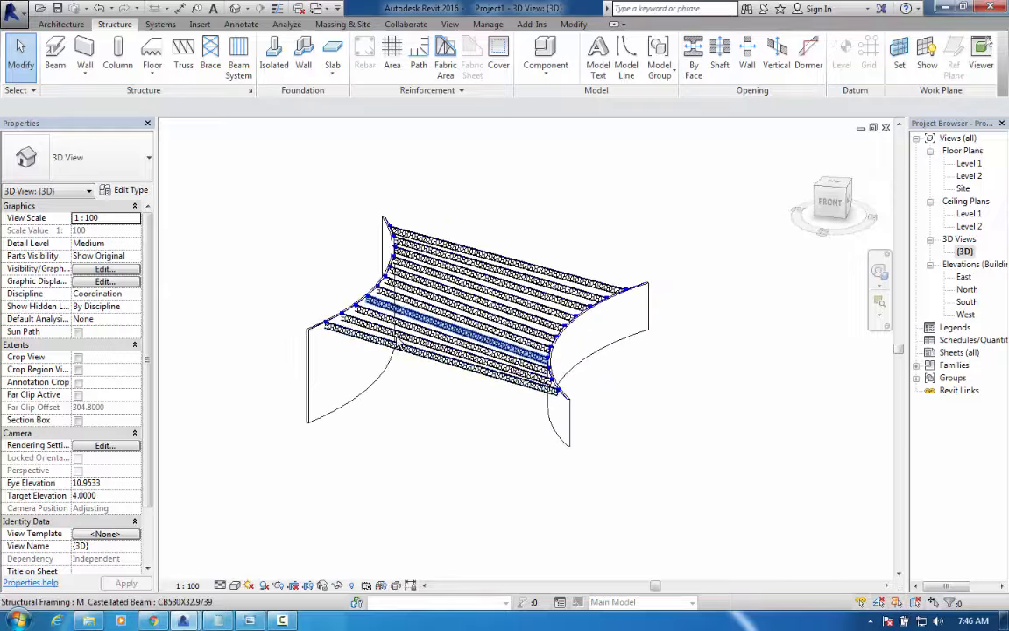
scroll(390, 350, "up", 5)
scroll(390, 349, "down", 2)
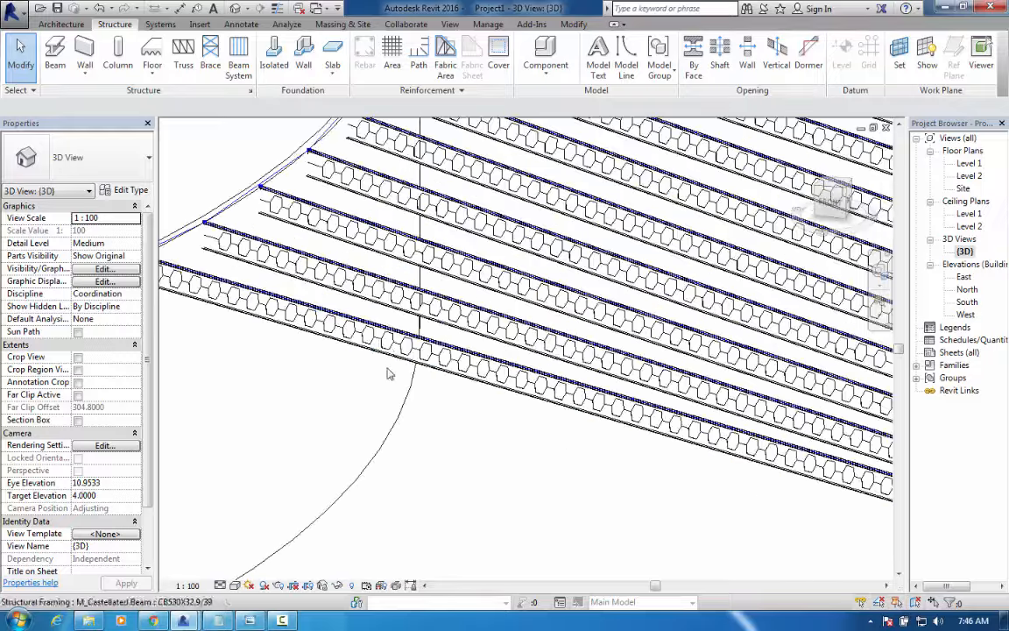
scroll(352, 337, "down", 5)
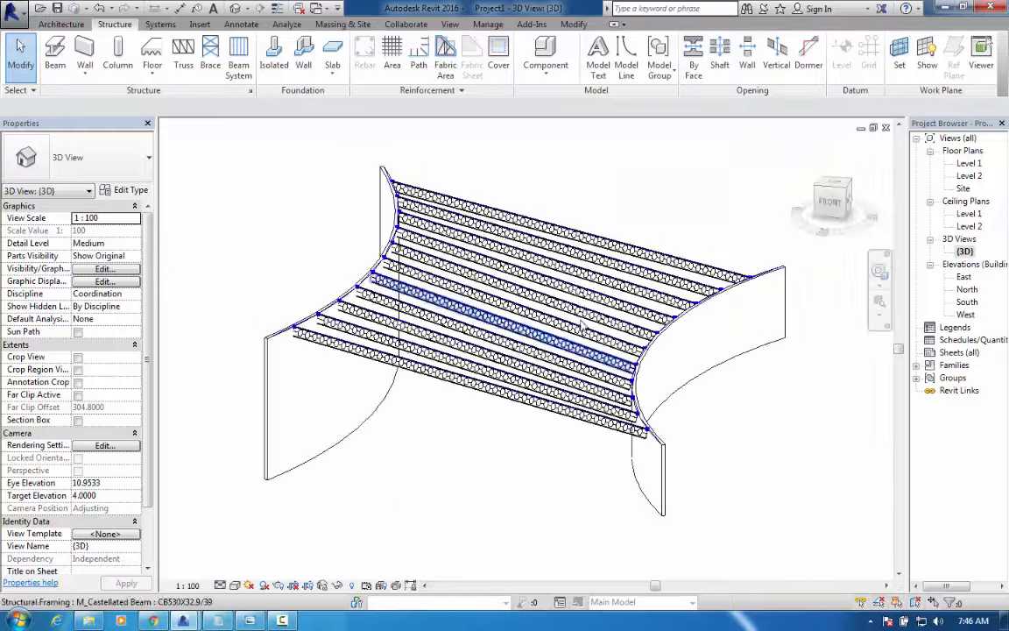
left_click(831, 200)
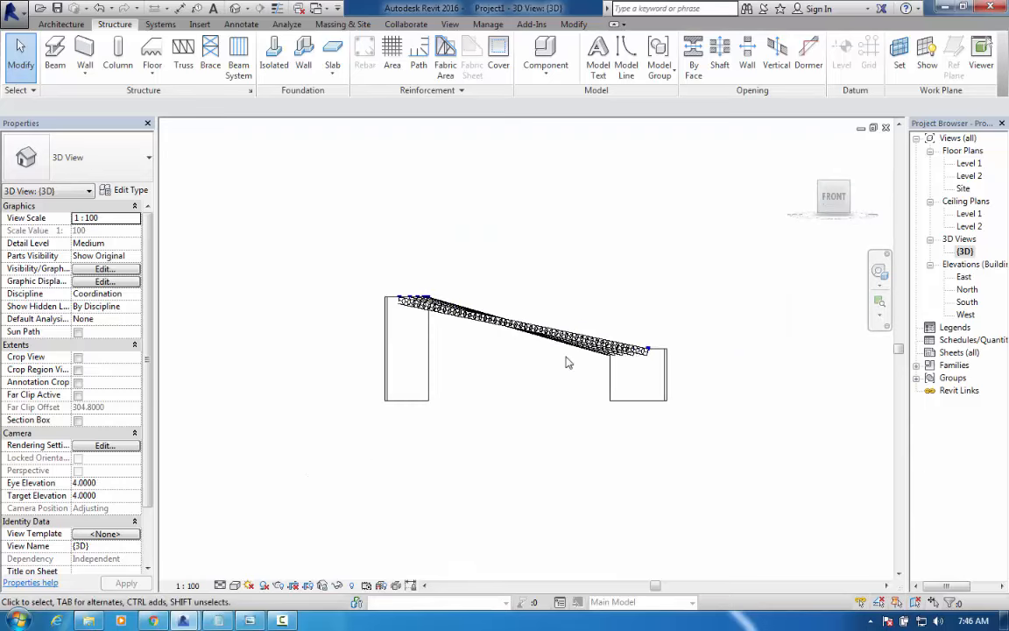
scroll(567, 360, "up", 3)
scroll(568, 361, "up", 1)
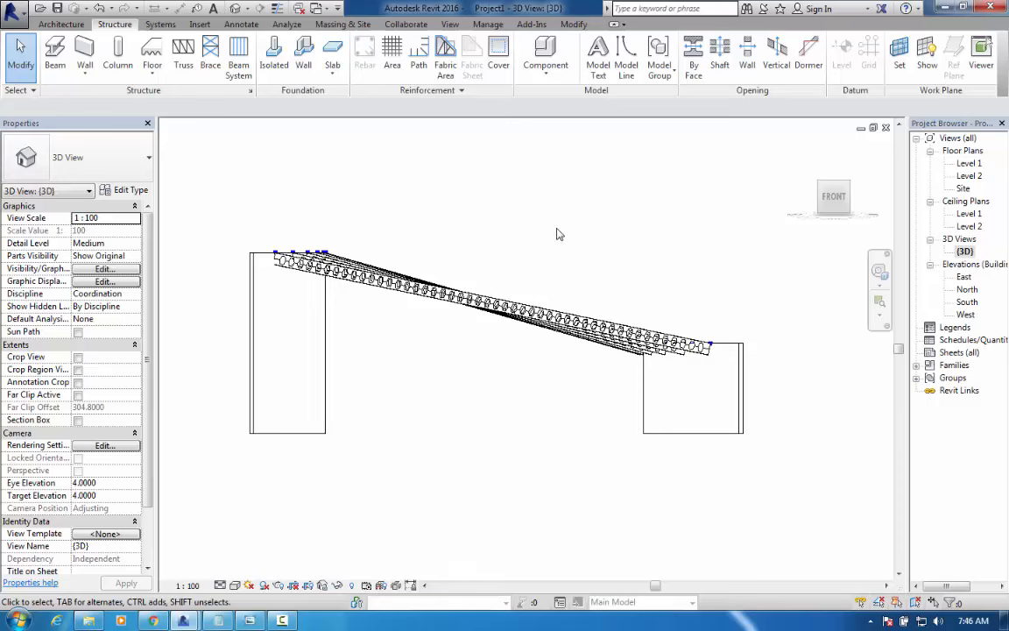
left_click(238, 54)
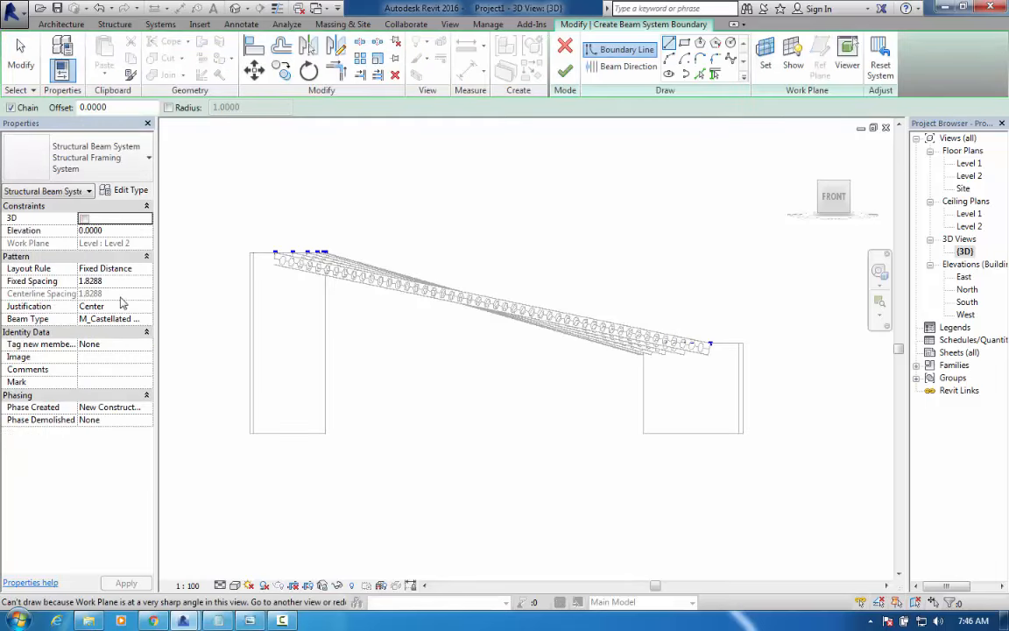
key("Escape")
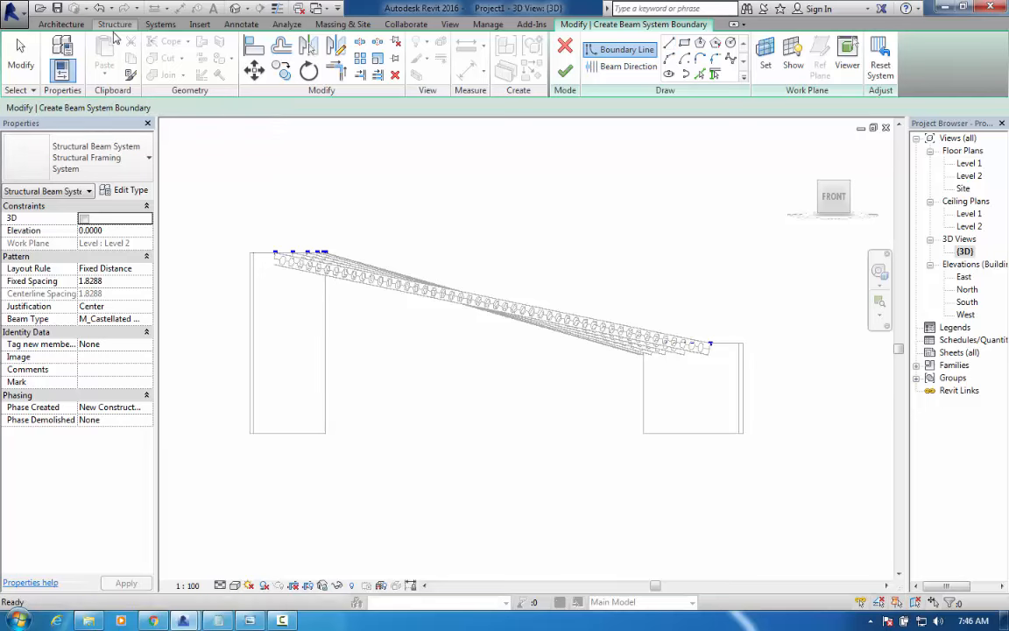
key("Escape")
left_click(115, 23)
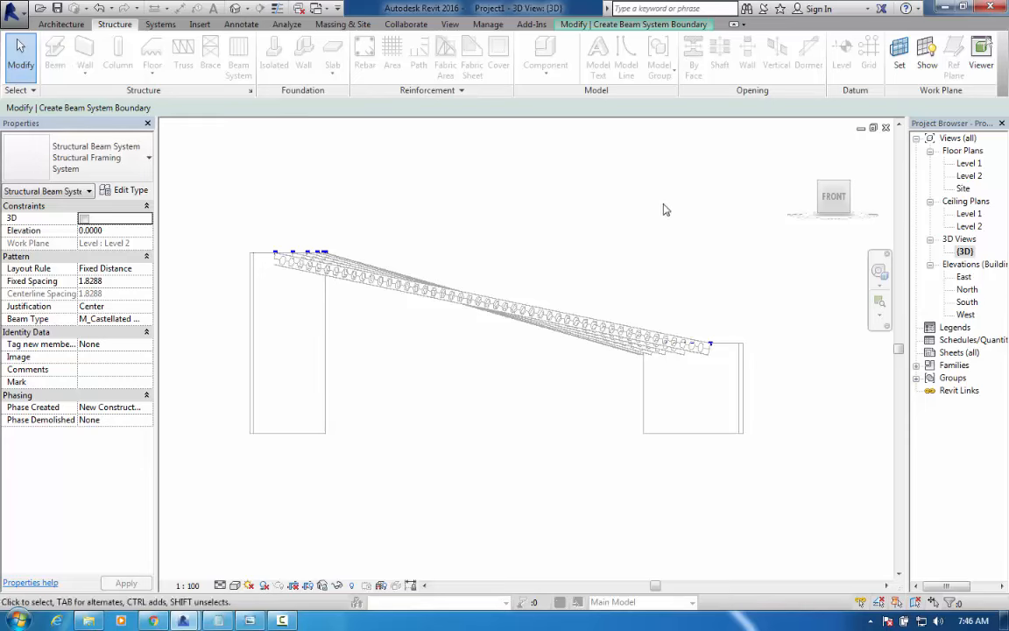
left_click(578, 24)
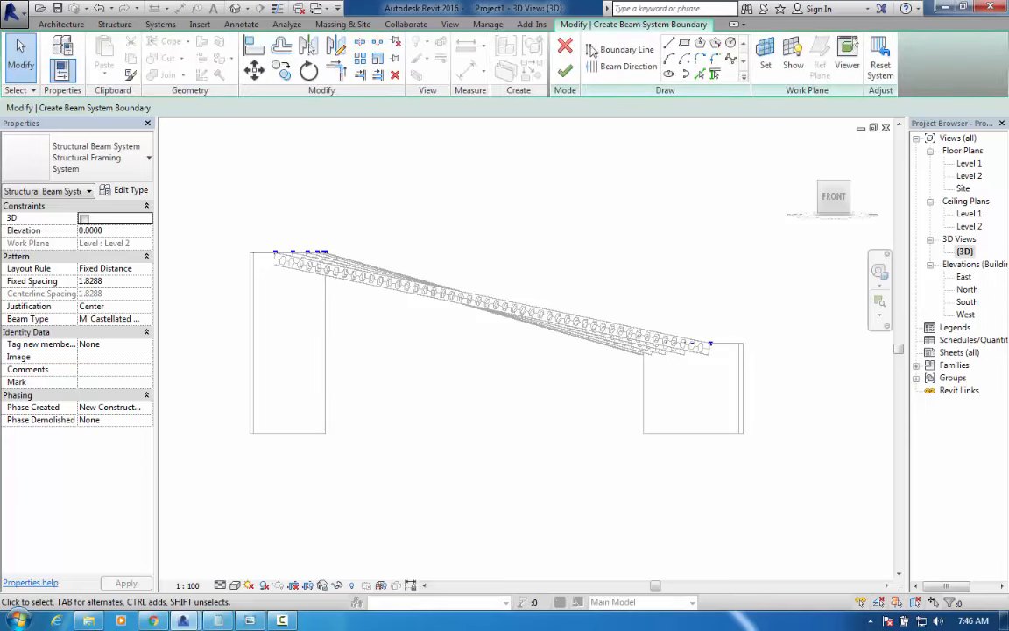
left_click(565, 49)
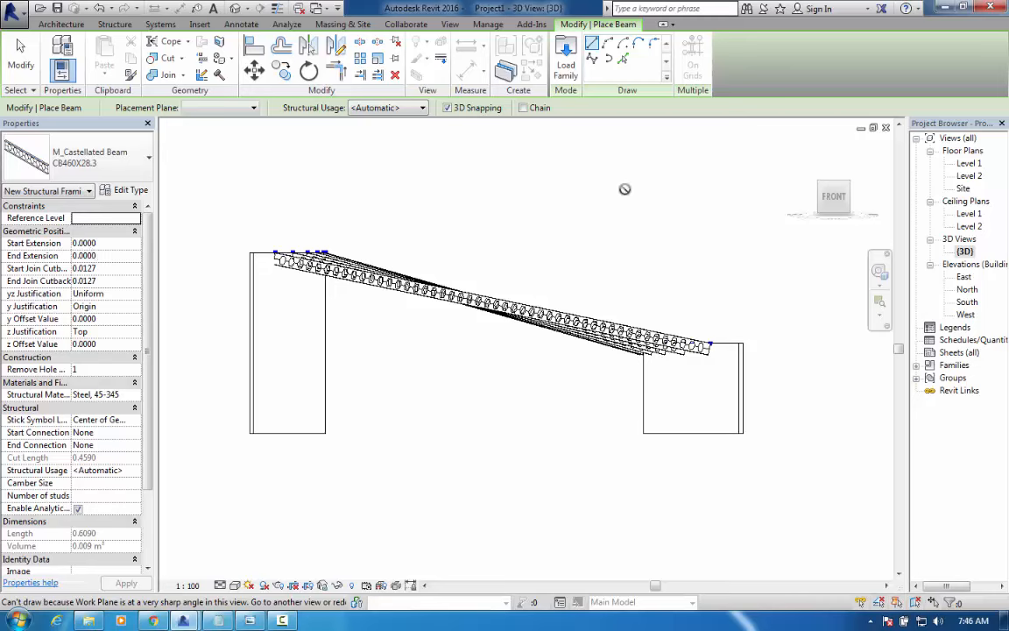
key("Escape")
key("Escape")
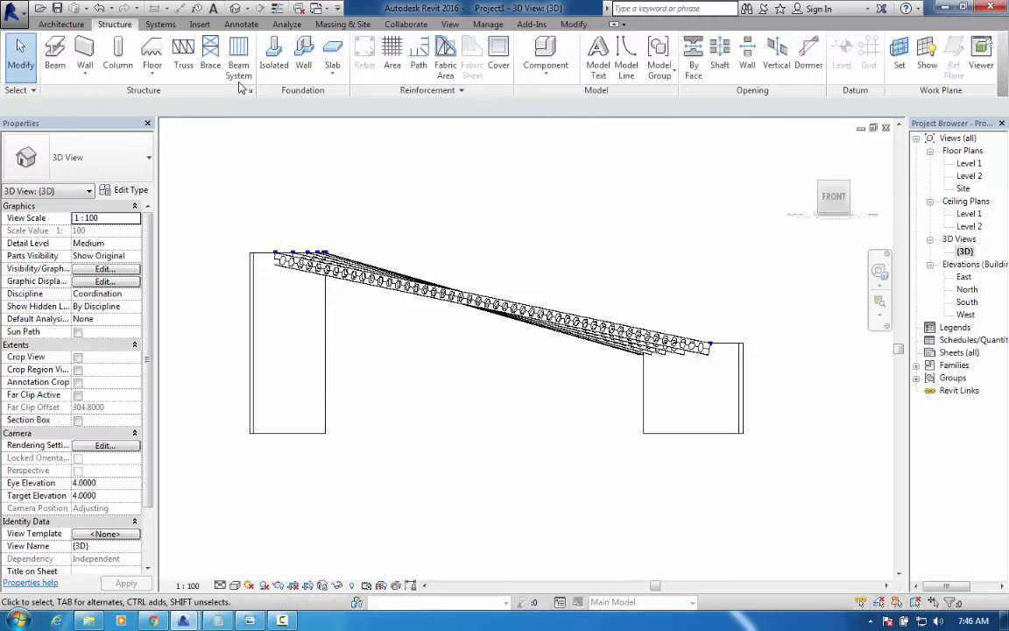
left_click(237, 55)
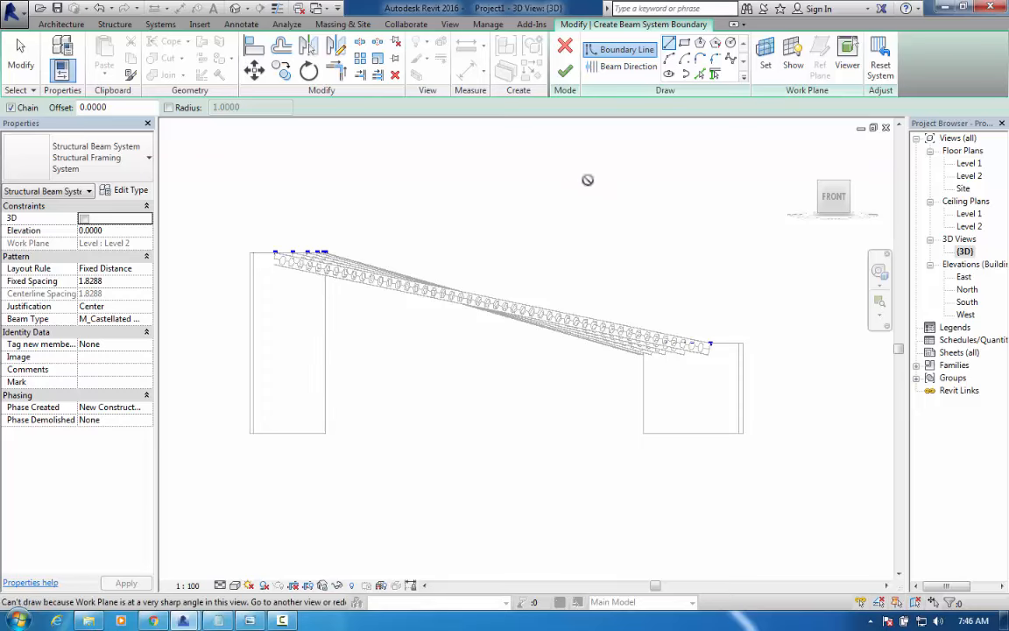
left_click(565, 46)
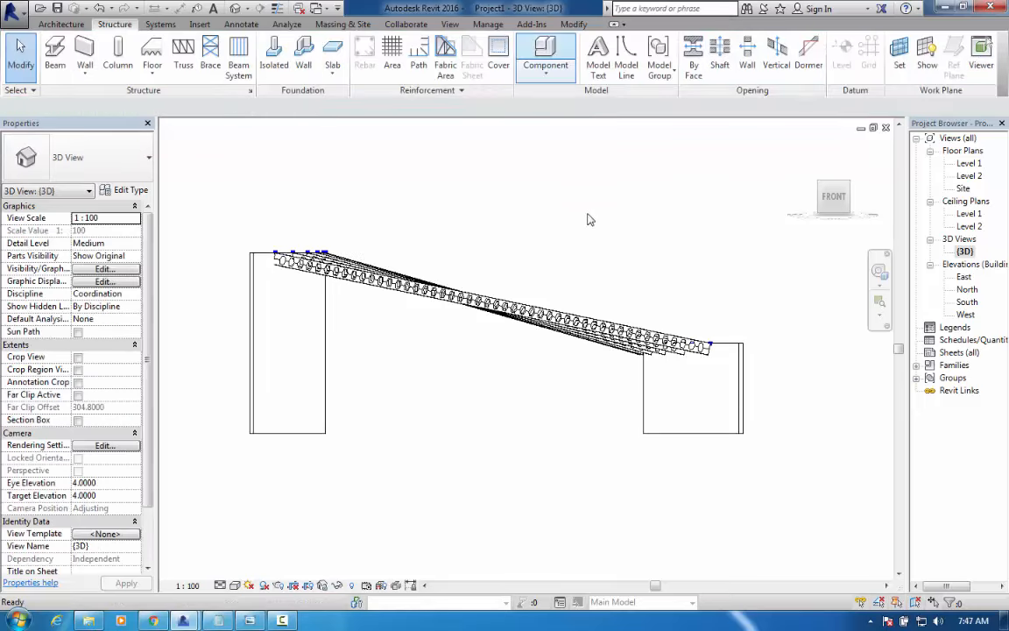
Set the top offset of the shorter curved wall to 1
left_click(847, 188)
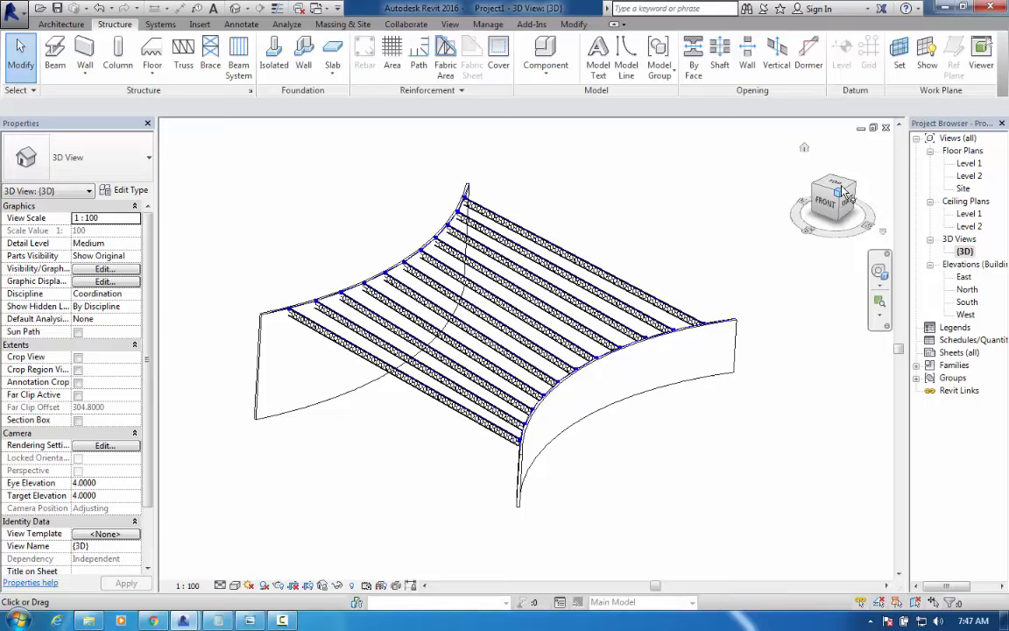
left_click(749, 354)
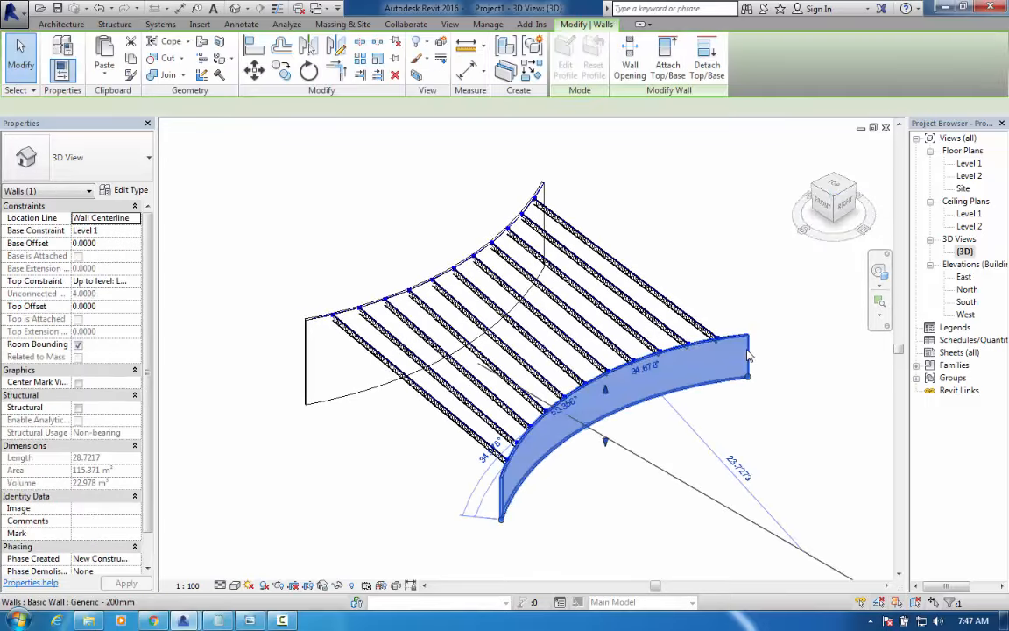
left_click(110, 307)
type("1")
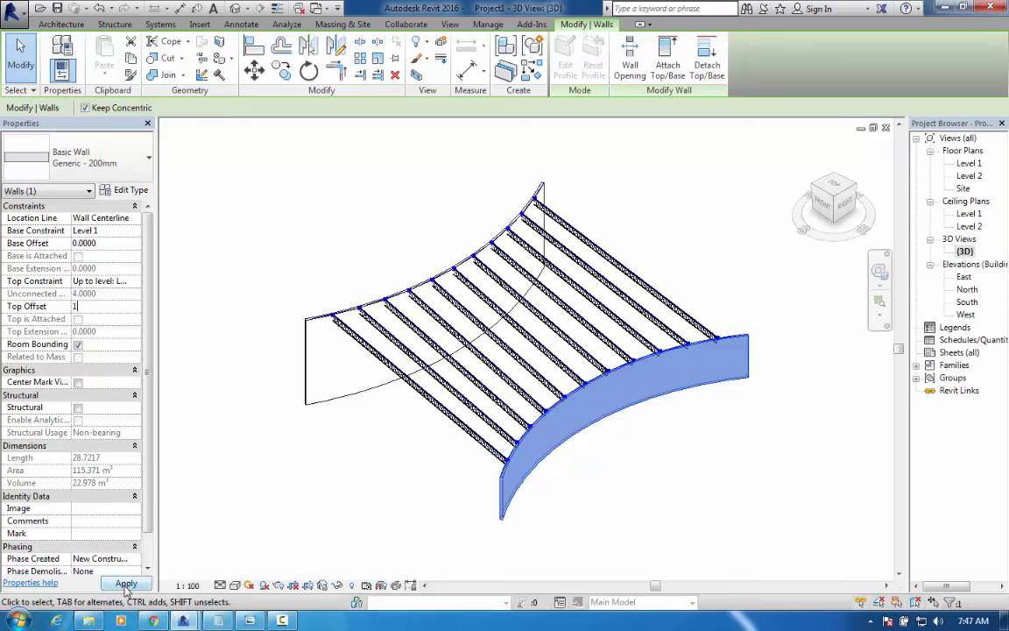
left_click(127, 585)
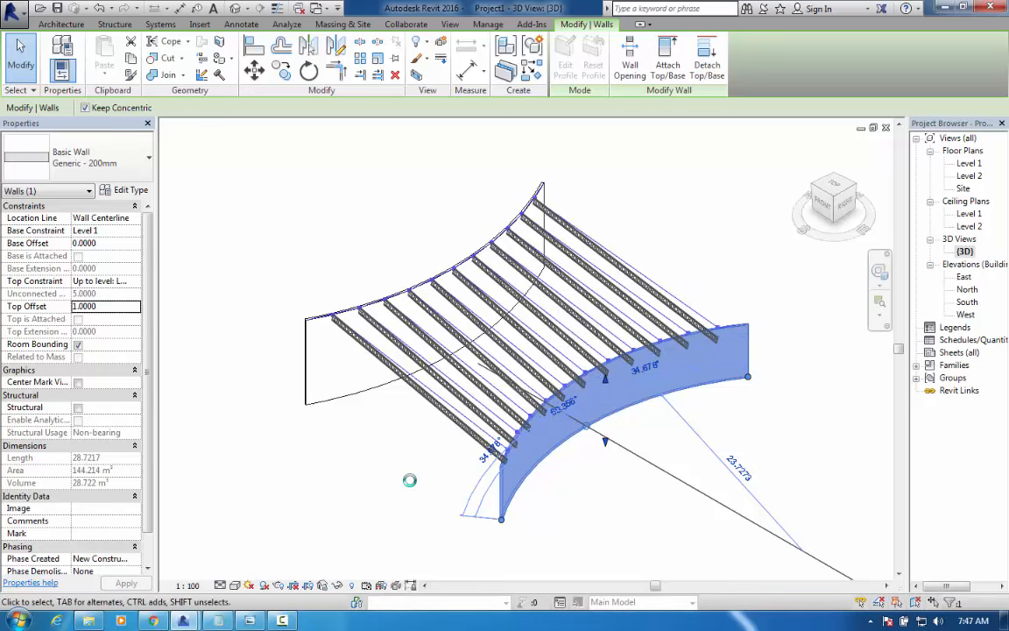
Stretch the selected wall's top with its shape handle, first down to a 0.3509 offset and up again to 3.1348
middle_click_drag(410, 471, 514, 352)
scroll(514, 352, "up", 4)
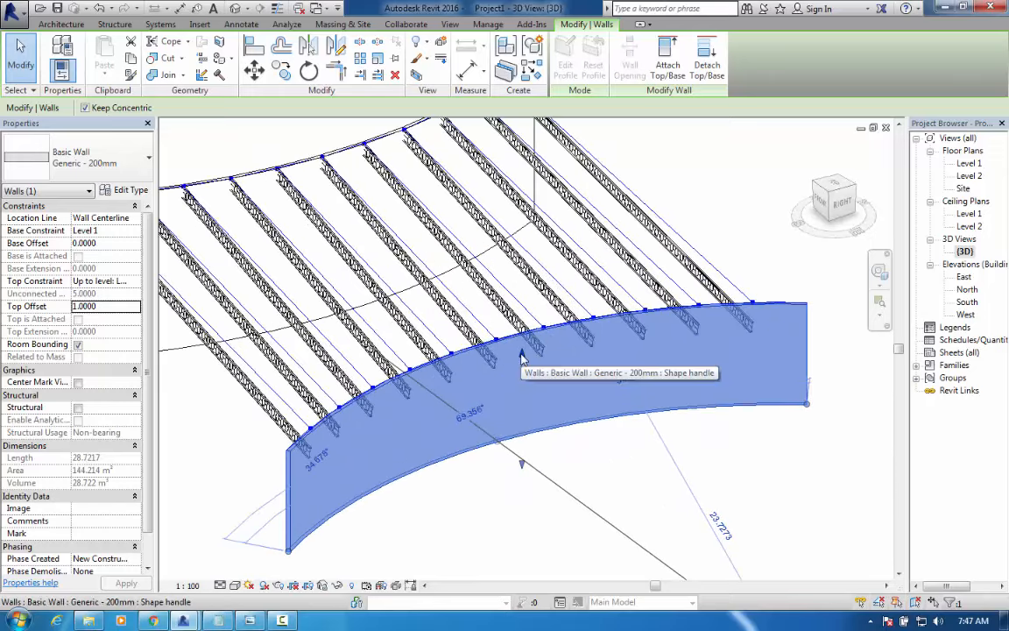
left_click_drag(521, 357, 522, 374)
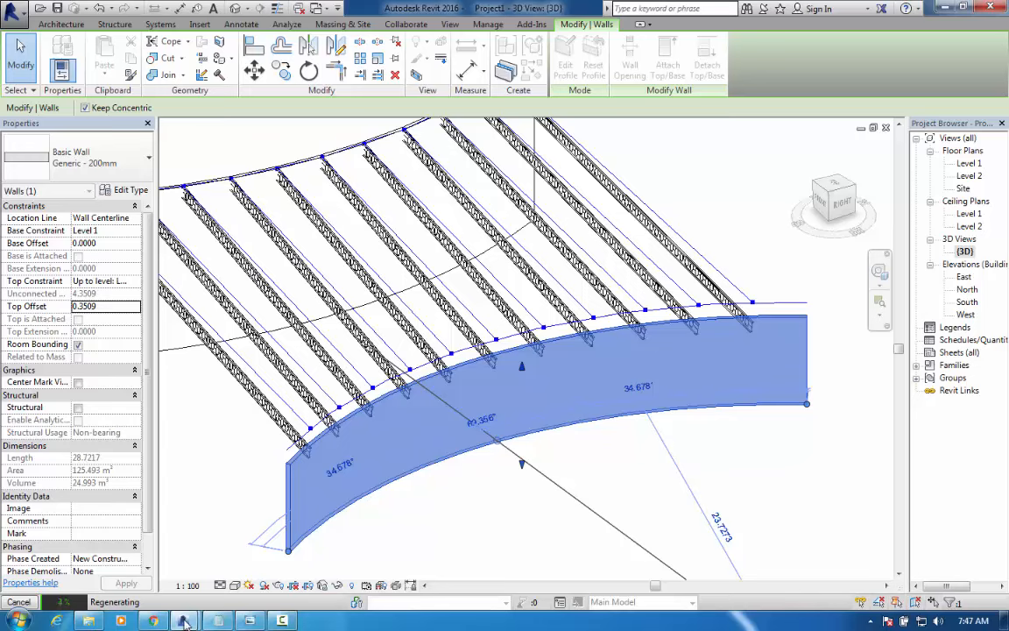
mouse_move(183, 622)
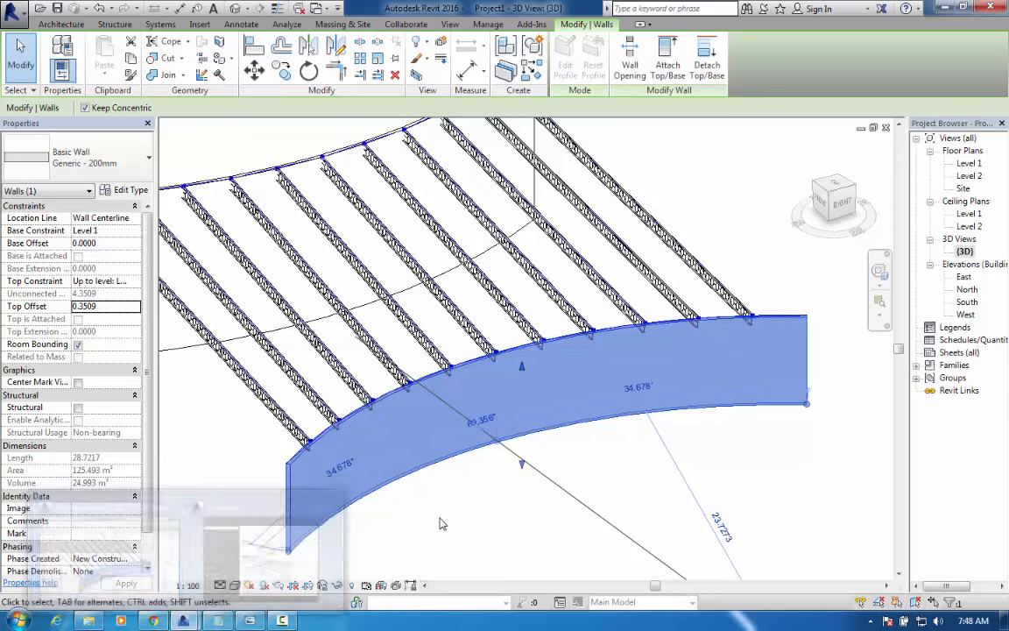
scroll(442, 526, "down", 1)
left_click_drag(512, 383, 513, 328)
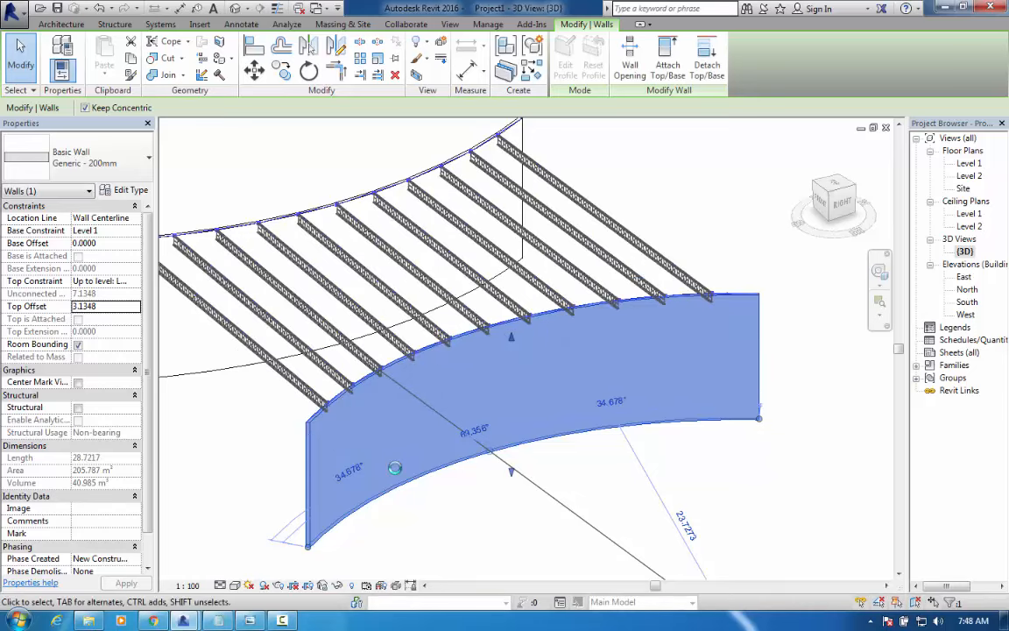
Set the selected curved wall's top offset to 0
middle_click_drag(355, 419, 513, 534, "shift")
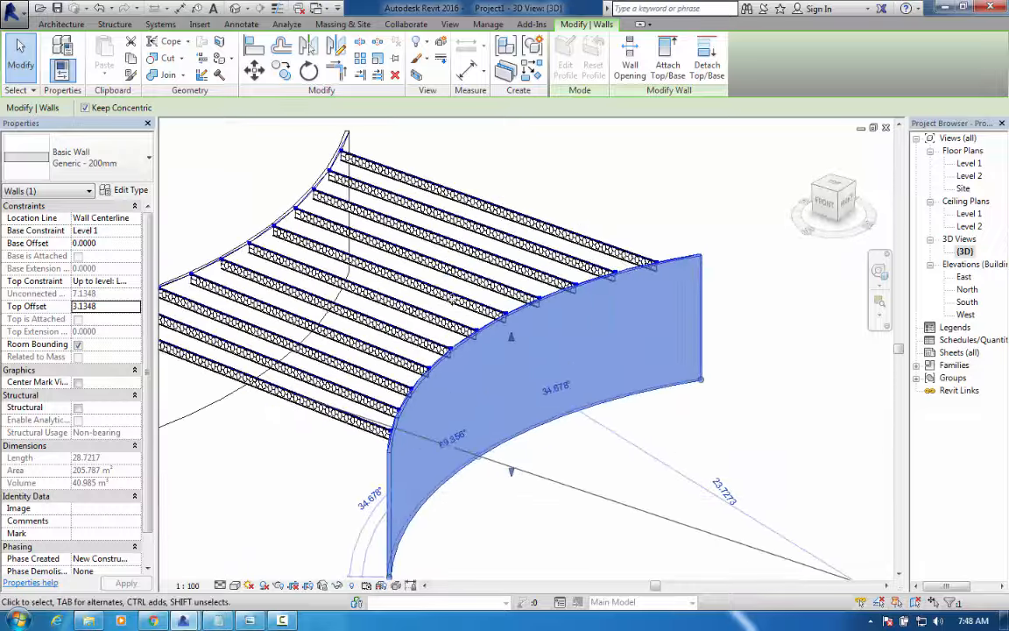
double_click(133, 308)
type("0")
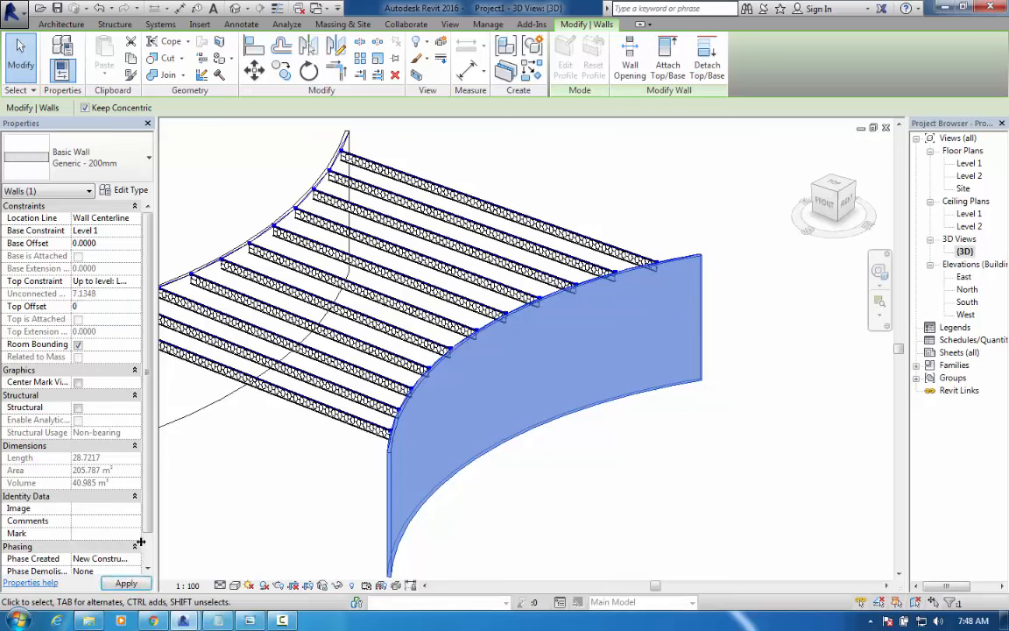
left_click(131, 582)
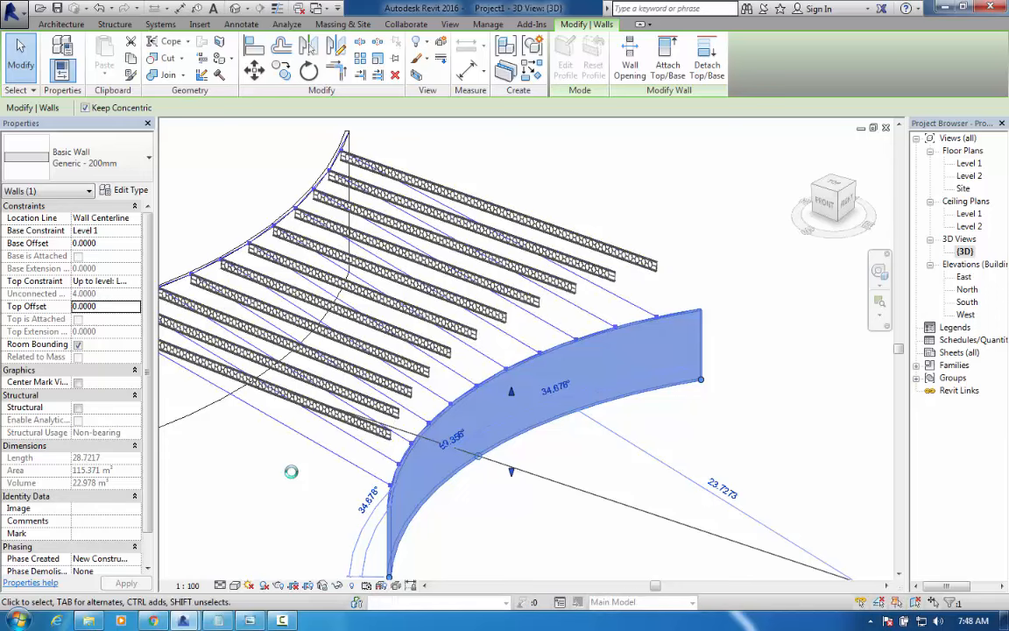
middle_click_drag(517, 451, 454, 380)
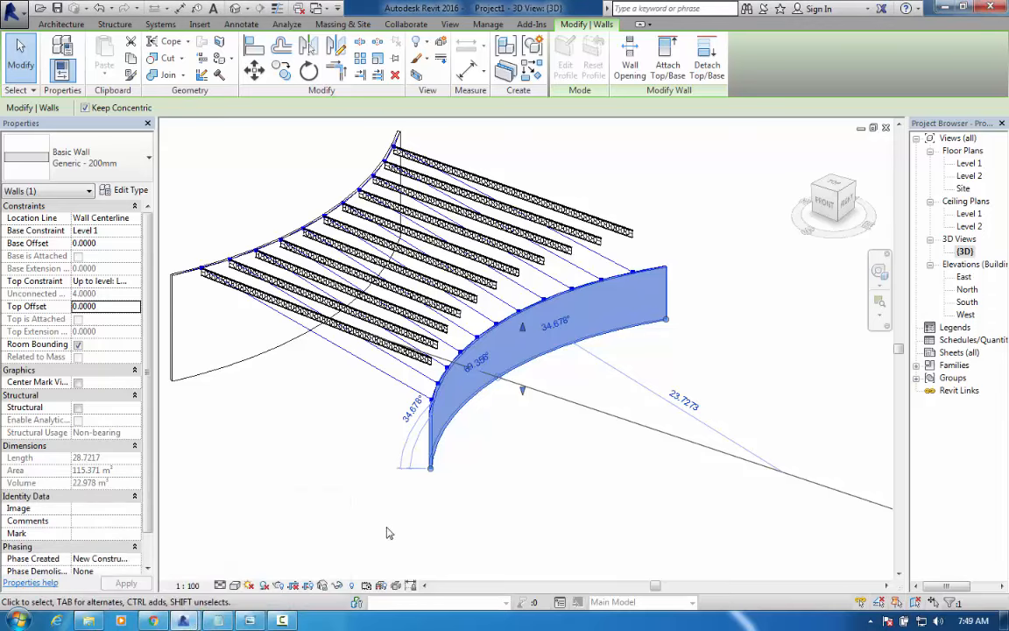
Switch to Dynamo, set the graph's run mode to Manual and minimize the Dynamo window again
mouse_move(183, 620)
left_click(237, 488)
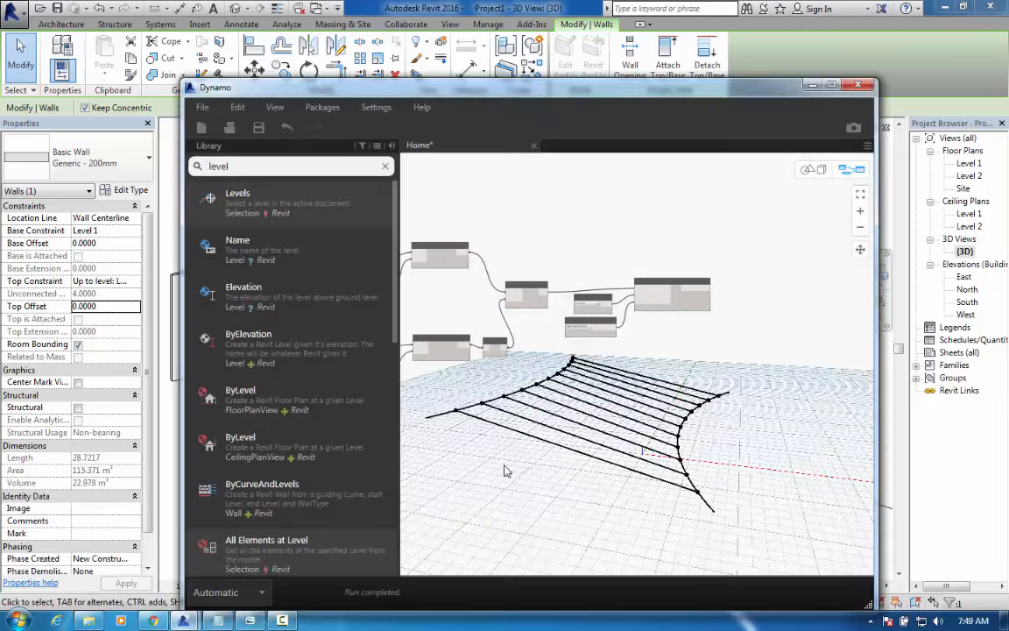
scroll(723, 289, "down", 3)
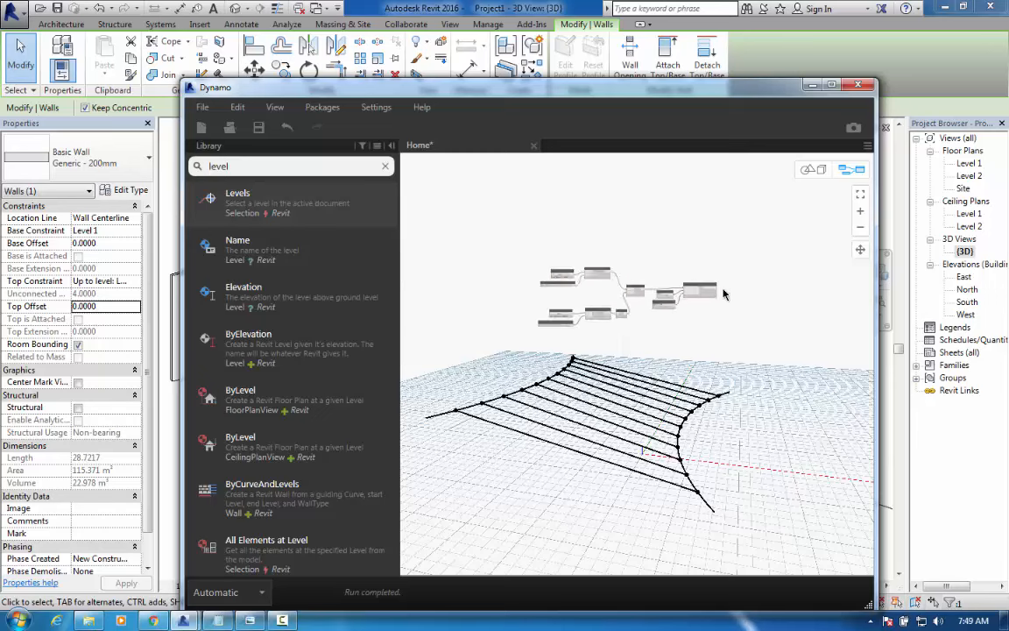
scroll(723, 289, "down", 1)
middle_click_drag(595, 342, 561, 329)
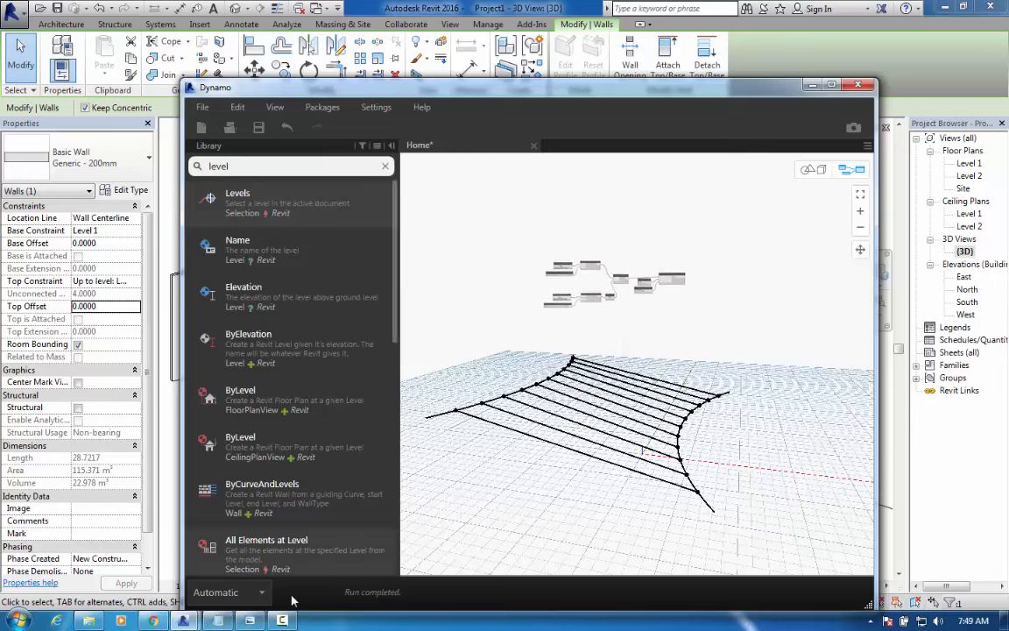
left_click(232, 593)
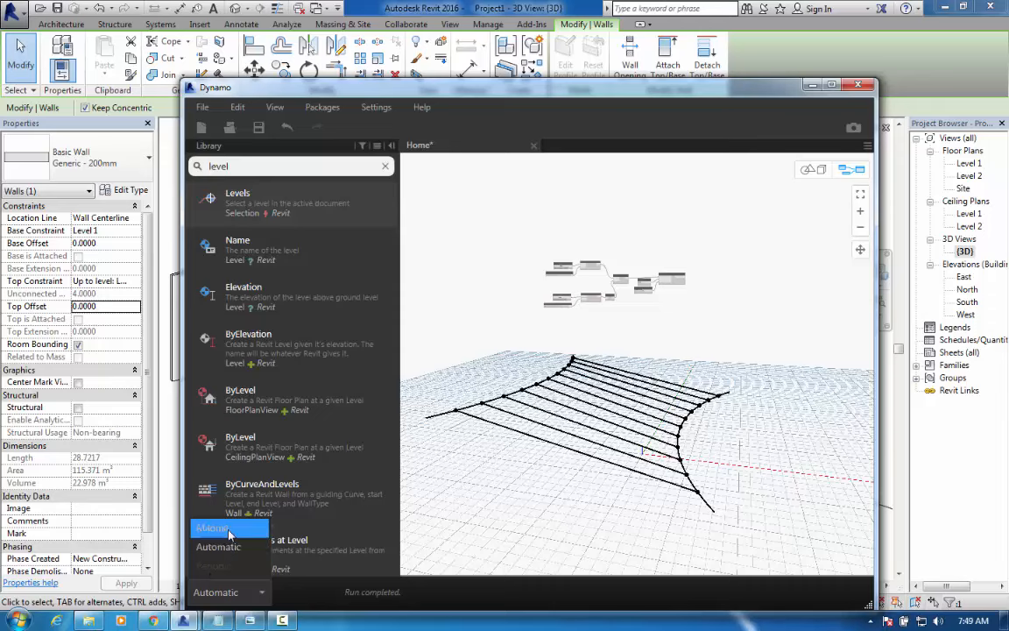
left_click(215, 528)
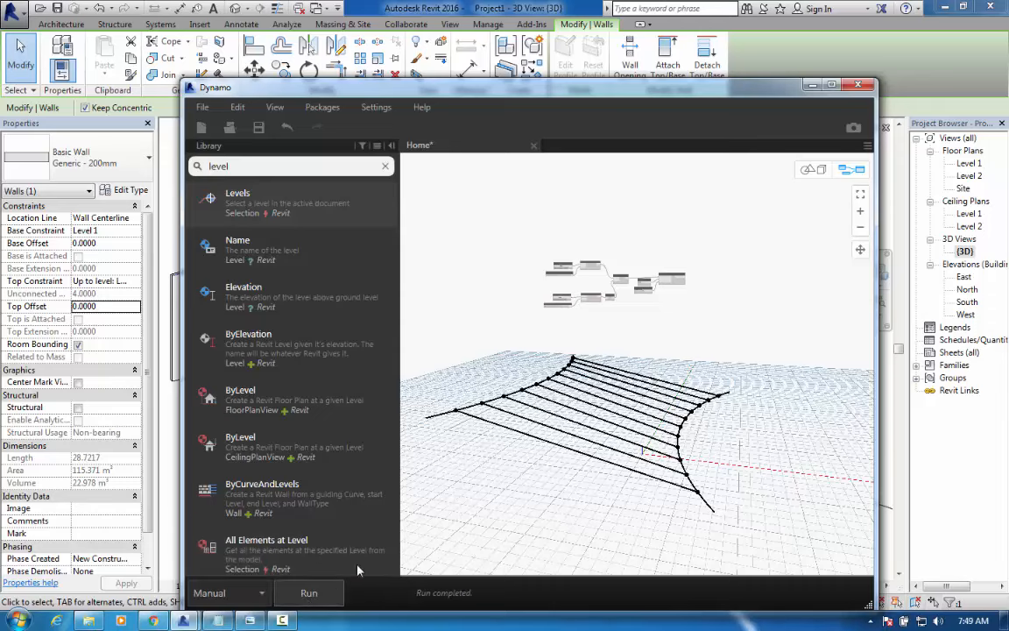
left_click(811, 86)
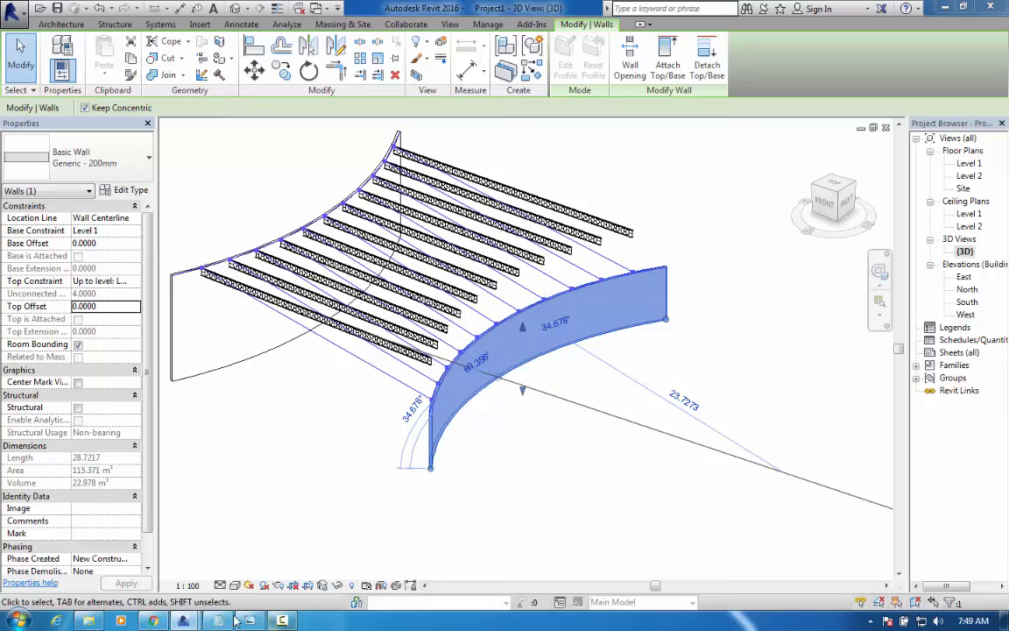
Bring Dynamo back, zoom in on the Select Edge nodes and move its window aside to uncover the Revit walls
mouse_move(184, 621)
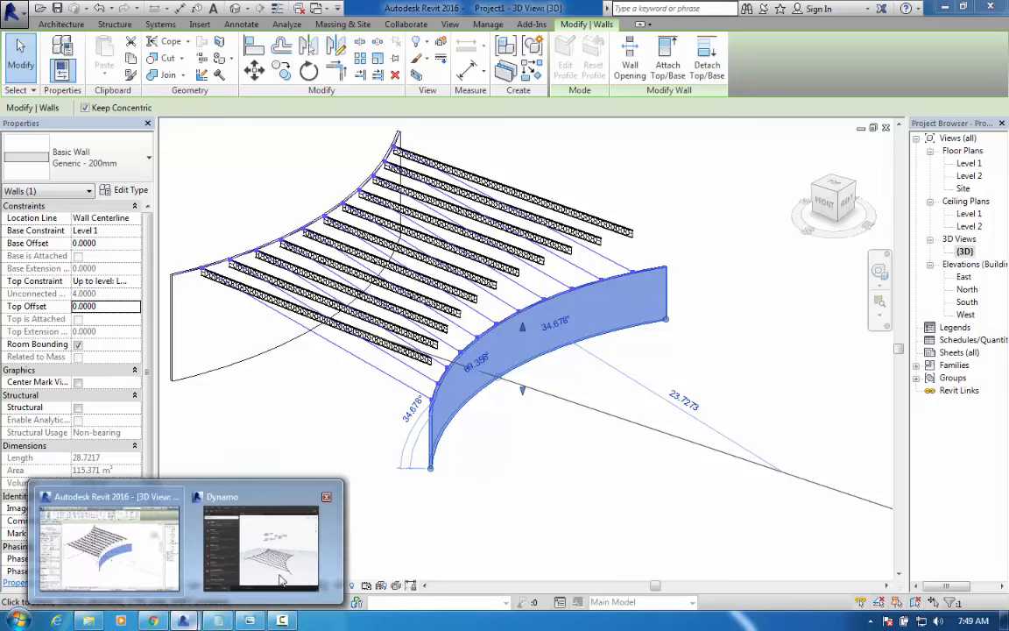
left_click(281, 580)
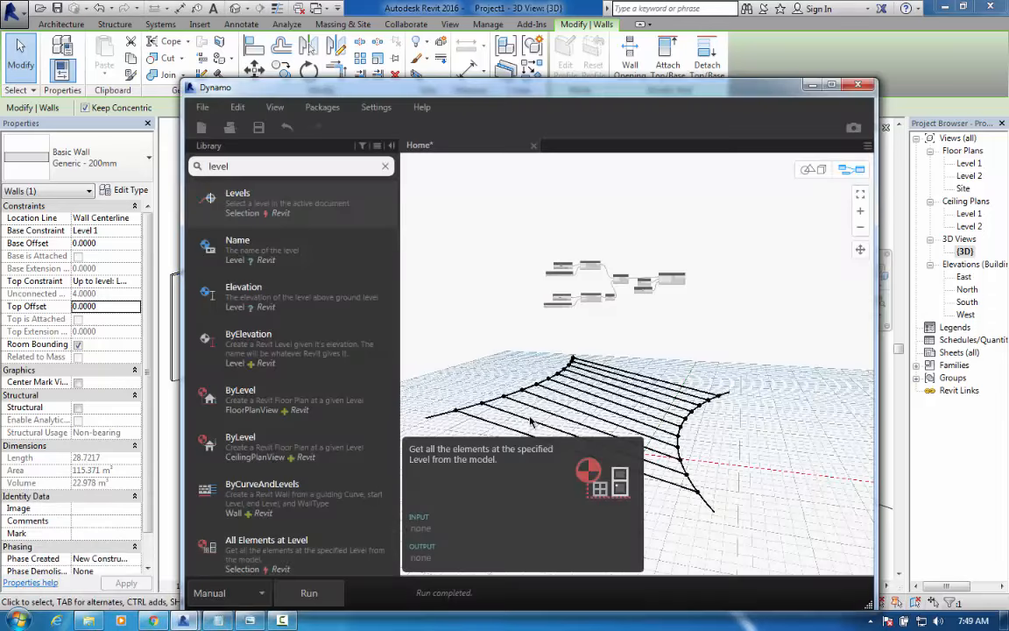
middle_click_drag(643, 303, 681, 311)
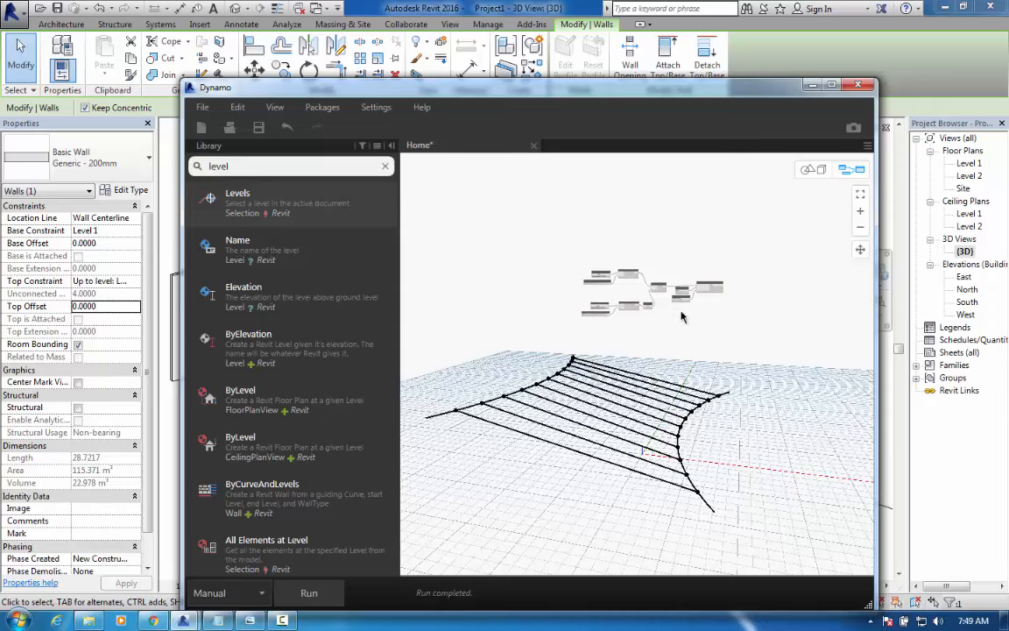
scroll(605, 279, "up", 5)
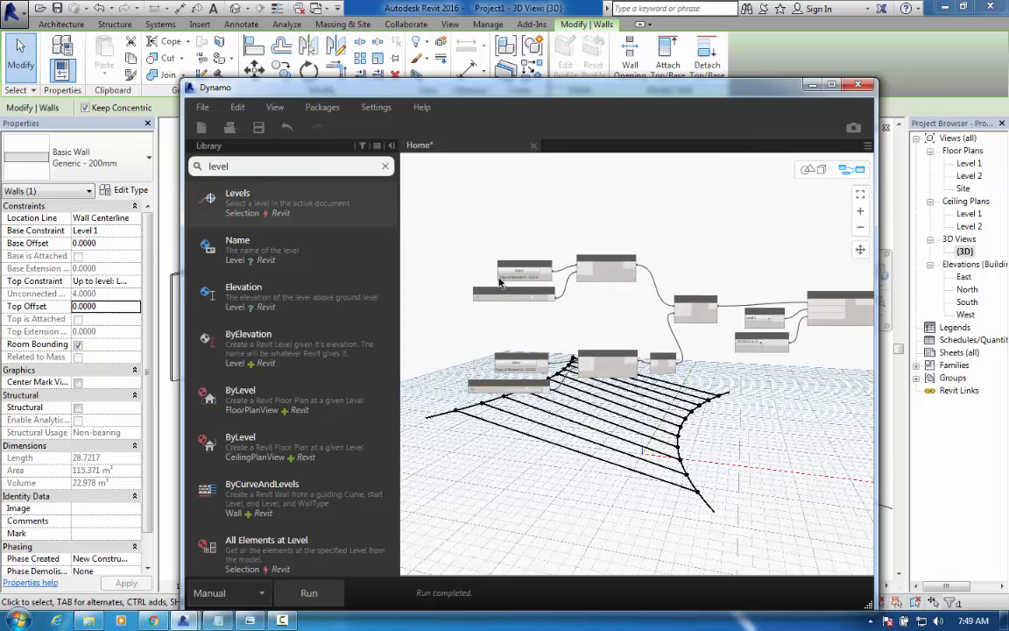
scroll(499, 280, "up", 3)
left_click_drag(468, 93, 806, 125)
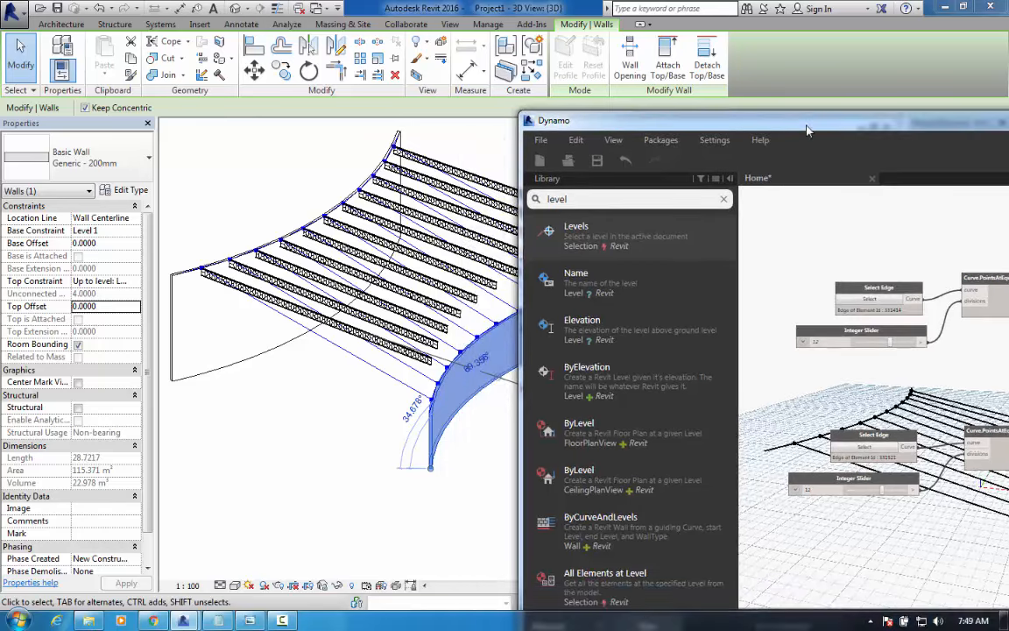
Reselect the taller wall's top edge in the upper Select Edge node and the shorter wall's in the lower one, and reposition Dynamo to uncover Run
left_click(875, 304)
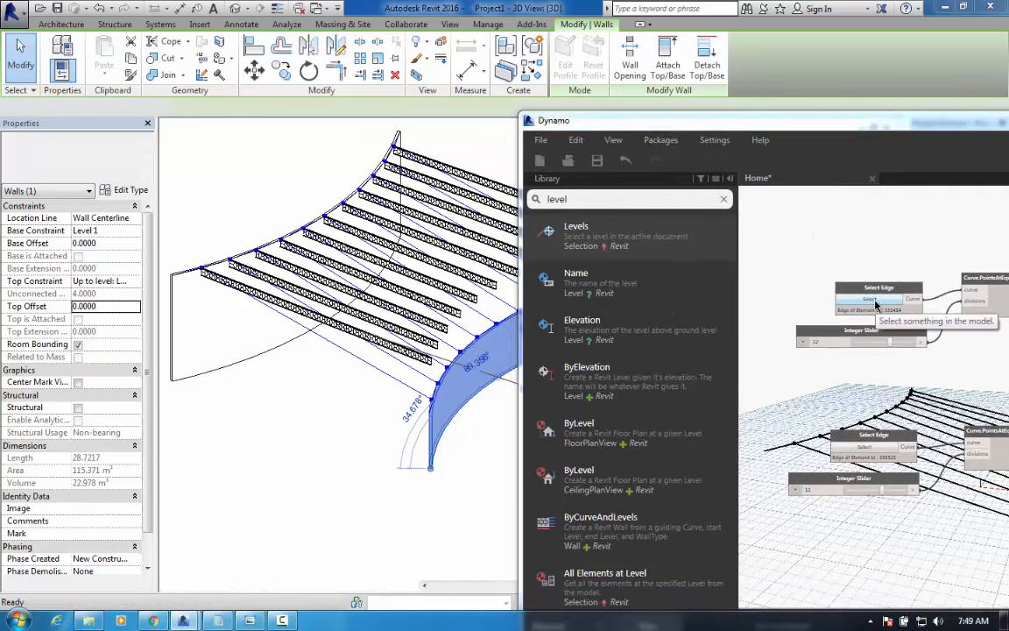
left_click(293, 236)
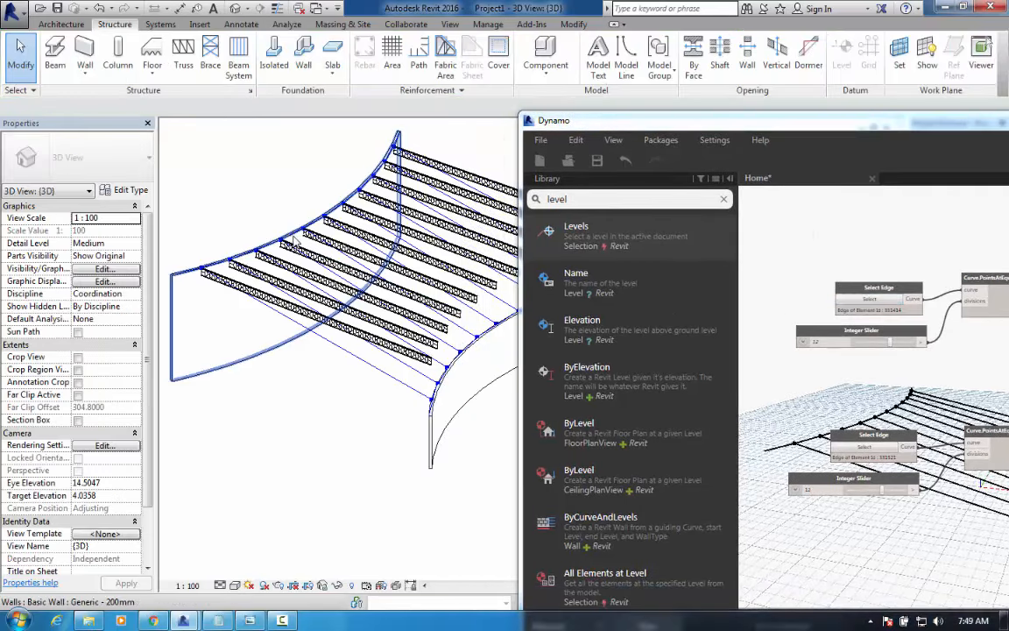
left_click(865, 447)
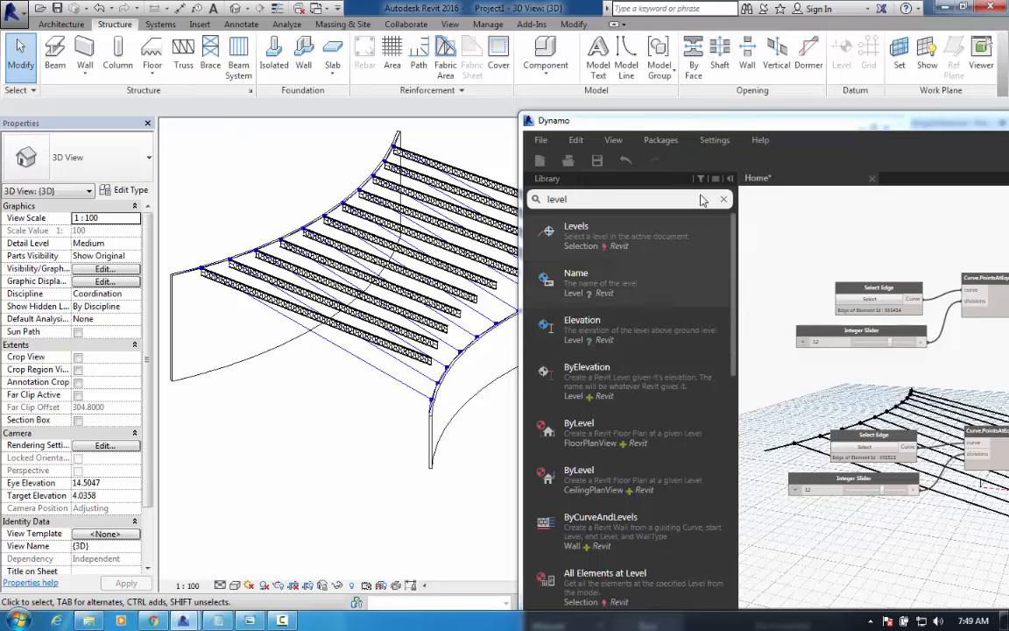
left_click_drag(763, 120, 688, 59)
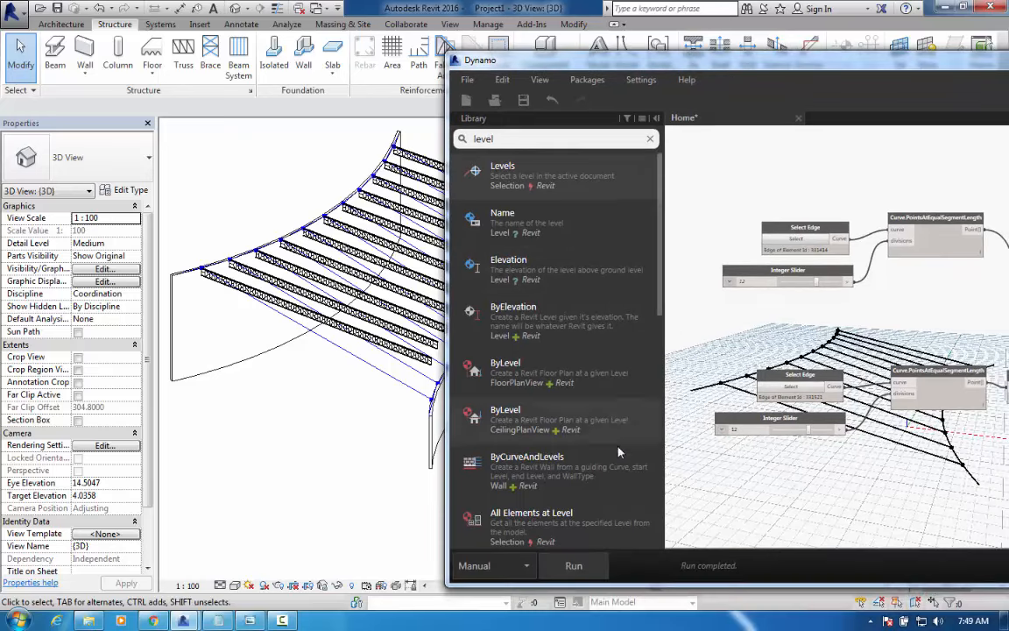
Run the Dynamo graph to regenerate the beams and minimize its window to uncover the Revit model
left_click(575, 567)
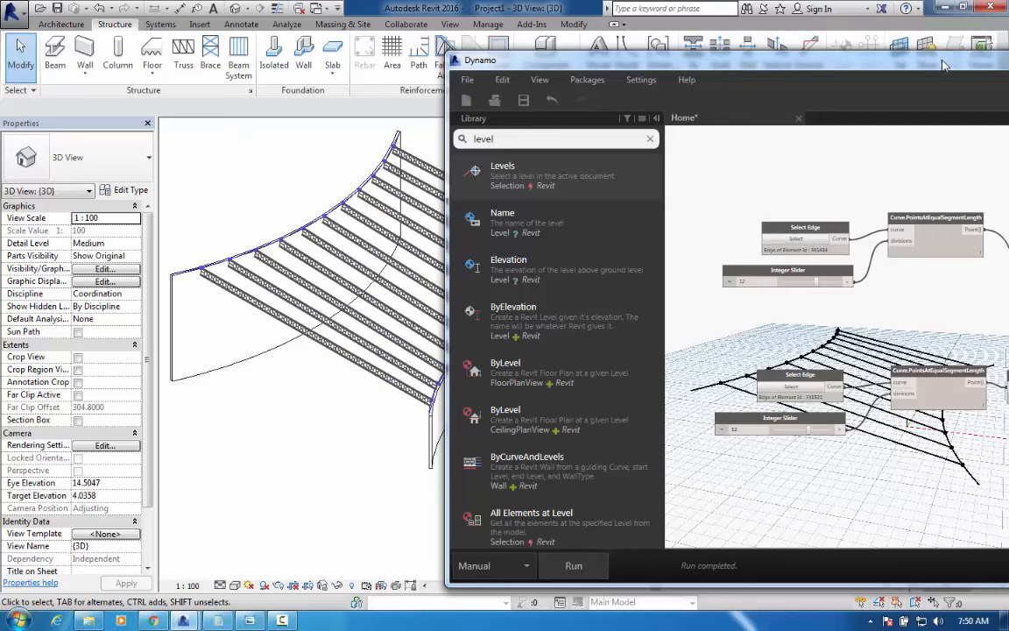
left_click_drag(918, 63, 681, 81)
left_click(843, 79)
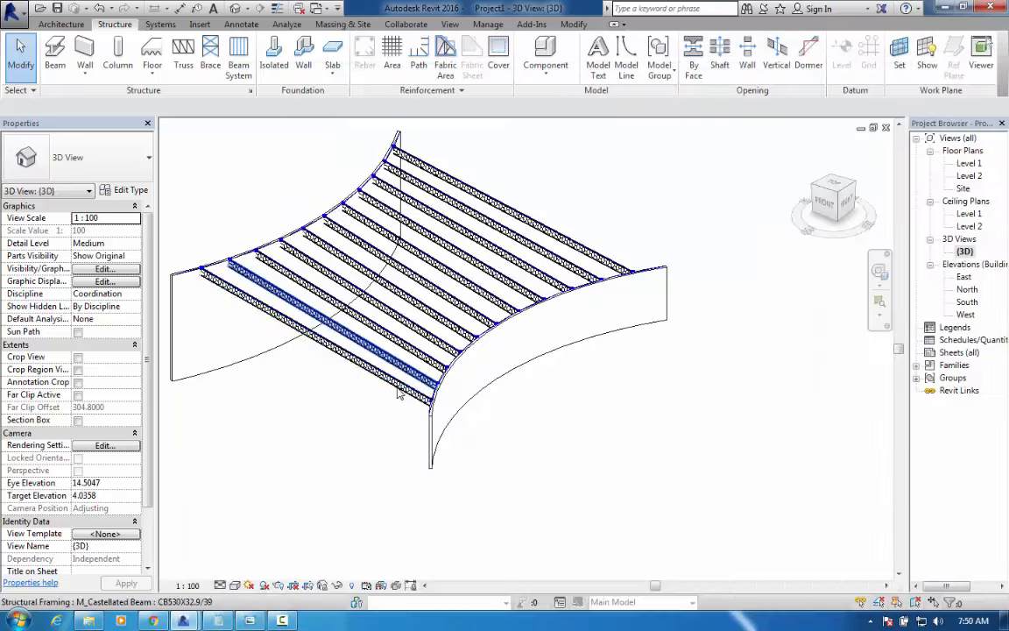
Shorten the curved wall nearest the viewer by pulling both ends inward to a length of about 18.7 m
middle_click_drag(485, 362, 529, 405)
left_click(534, 392)
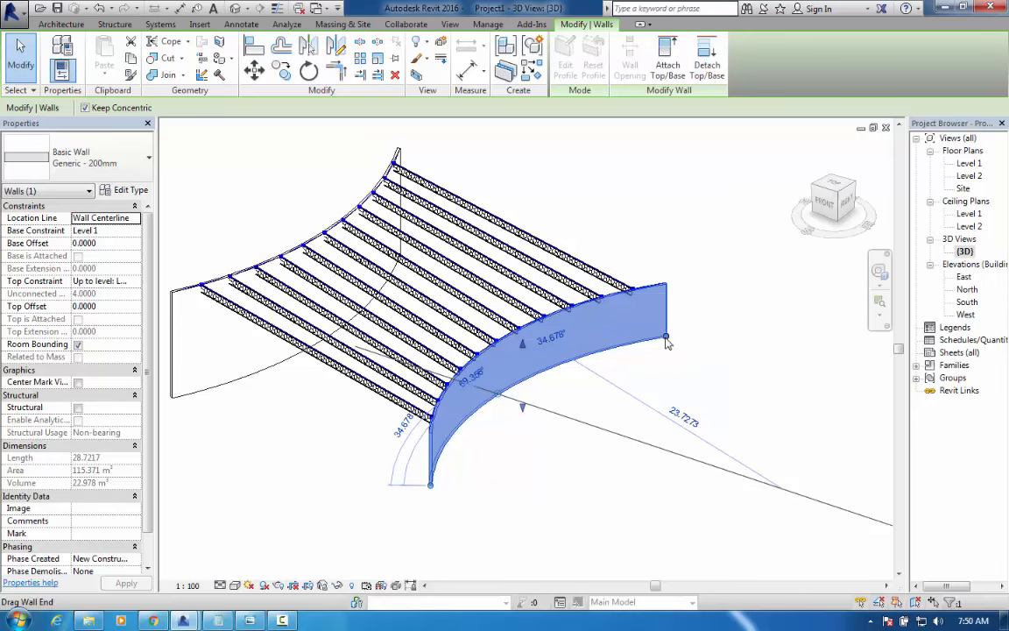
left_click_drag(668, 343, 613, 347)
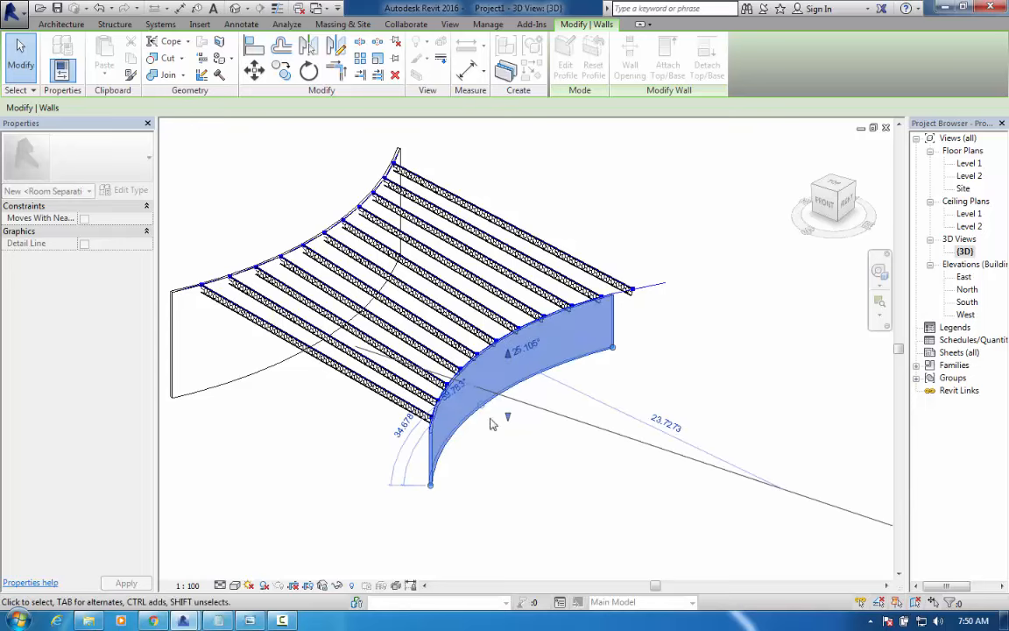
left_click_drag(430, 480, 451, 449)
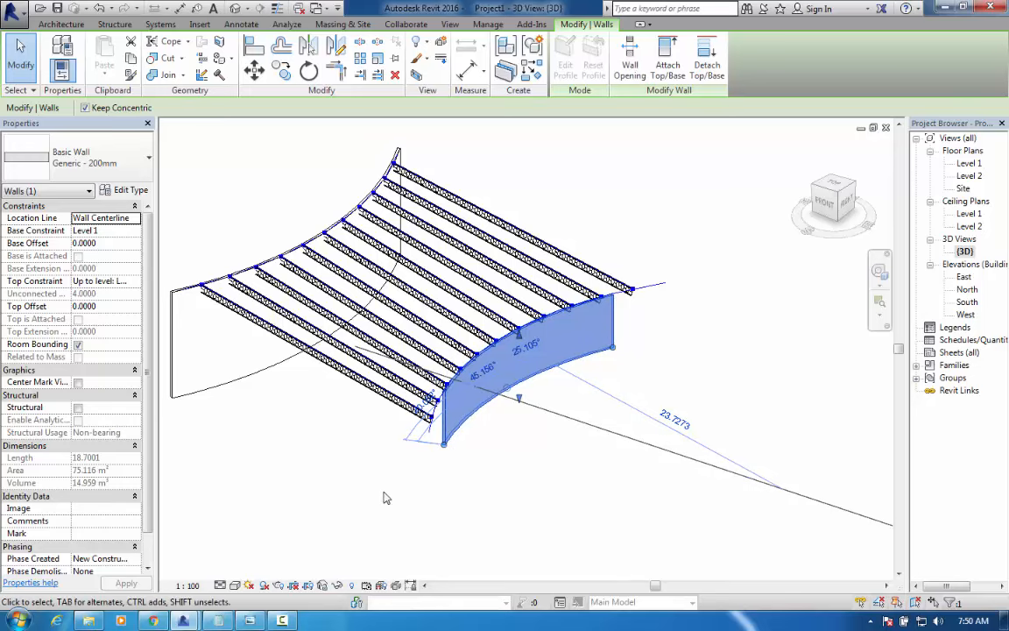
Switch to Dynamo, rerun the graph for the shortened wall and minimize the Dynamo window
mouse_move(184, 621)
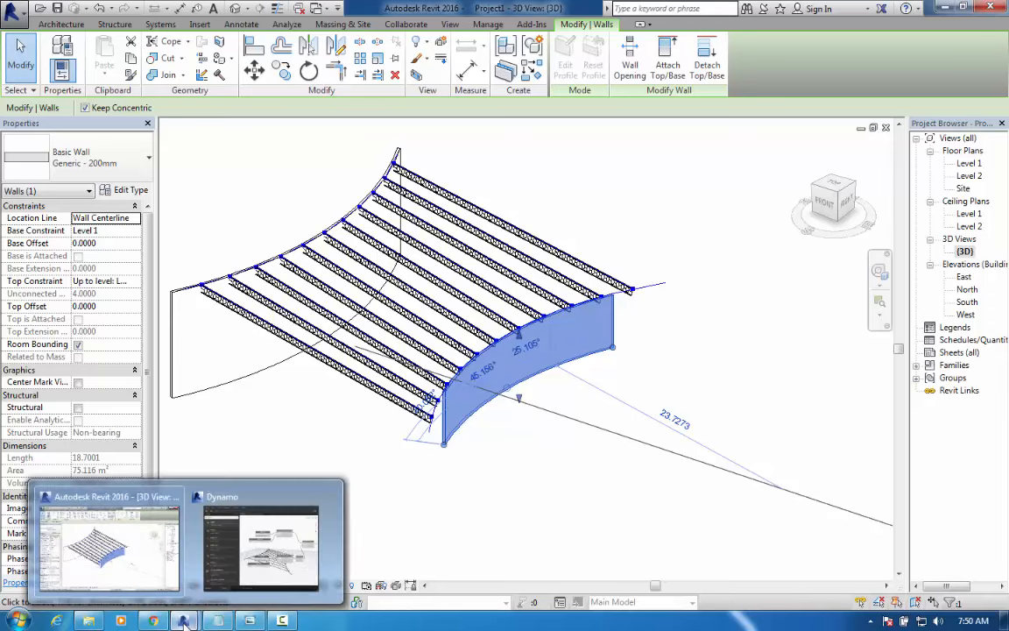
left_click(232, 552)
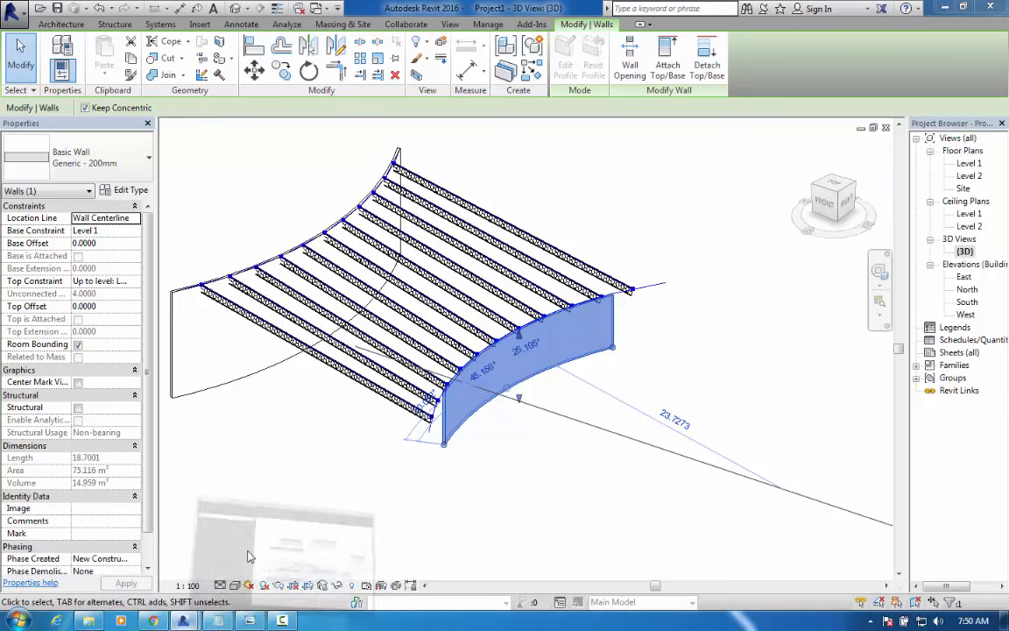
left_click(340, 585)
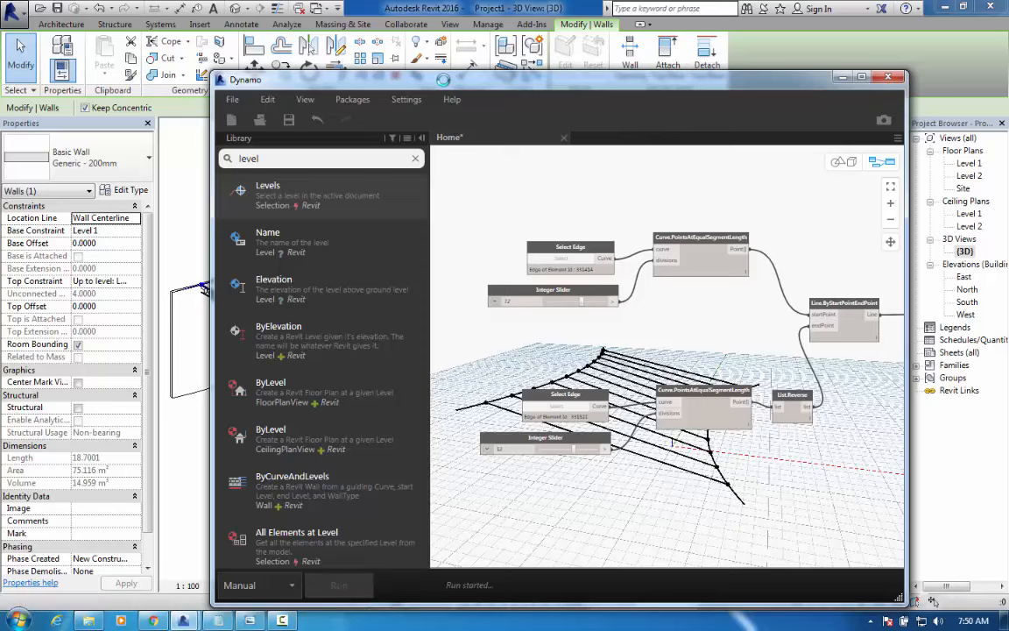
left_click_drag(445, 85, 483, 133)
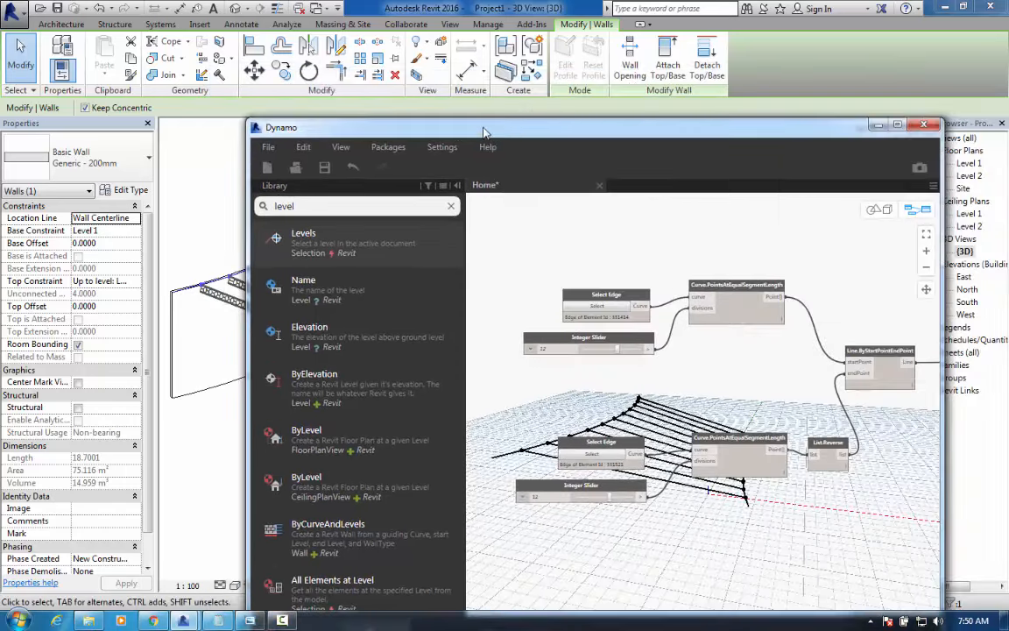
left_click(878, 126)
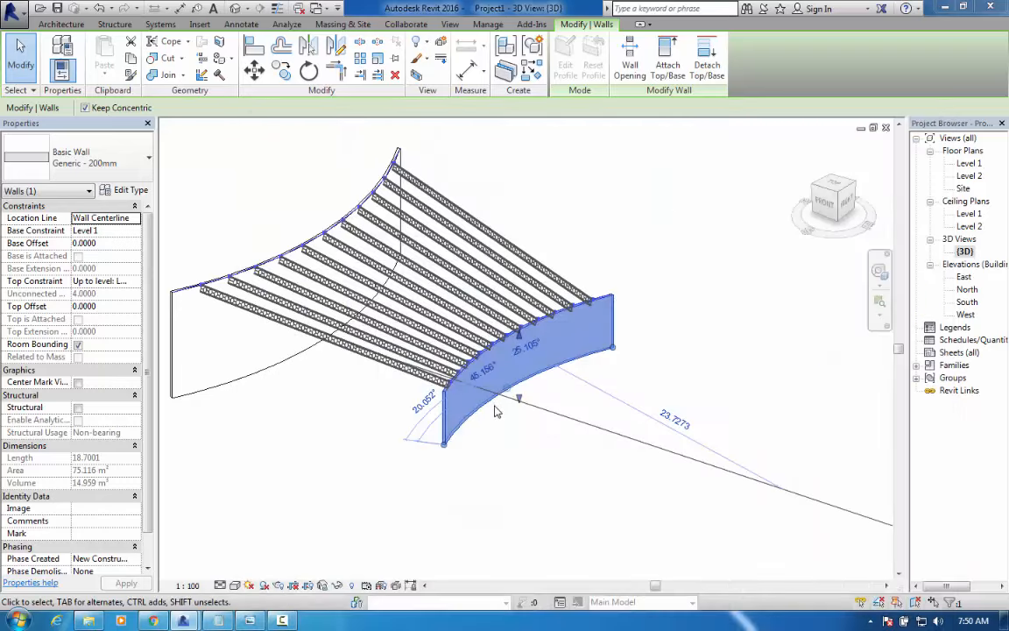
Examine the regenerated beams and the wall ends beyond the outermost beams in the 3D view, and bring Dynamo back
middle_click_drag(496, 412, 561, 438, "shift")
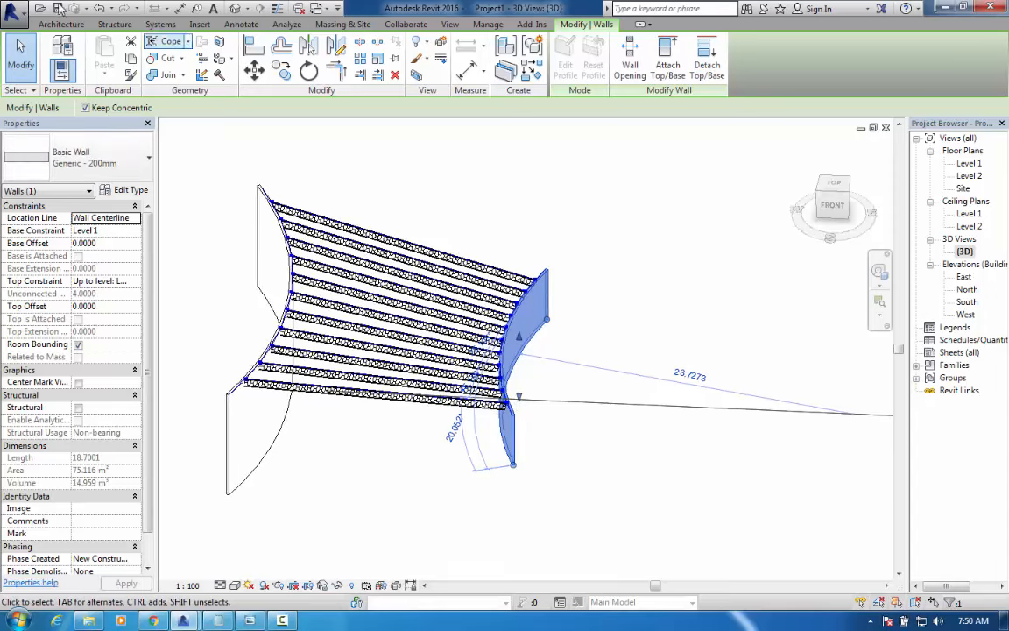
left_click(115, 24)
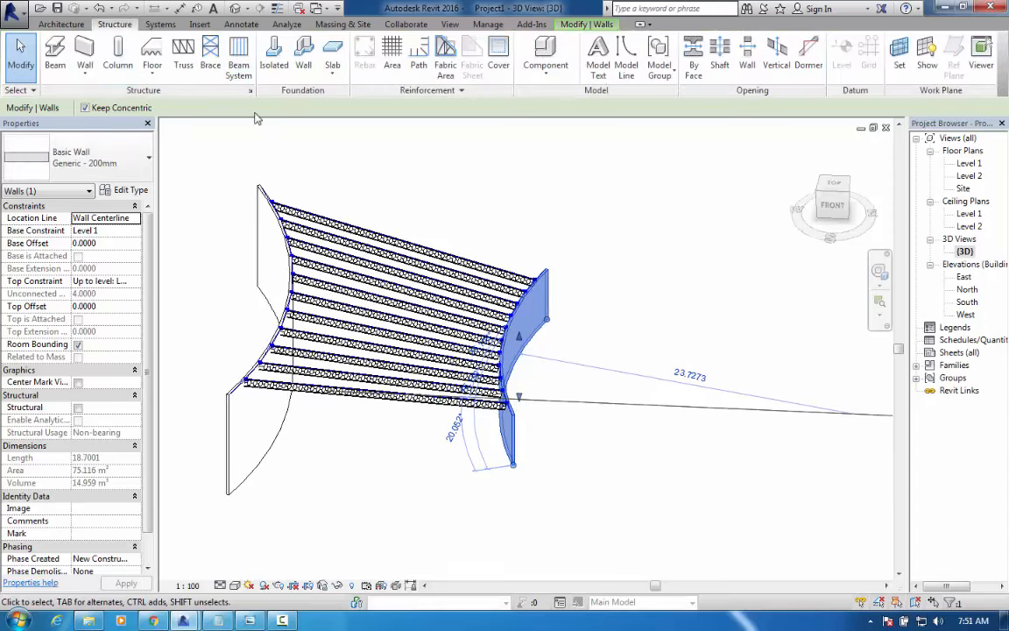
middle_click_drag(385, 370, 311, 399, "shift")
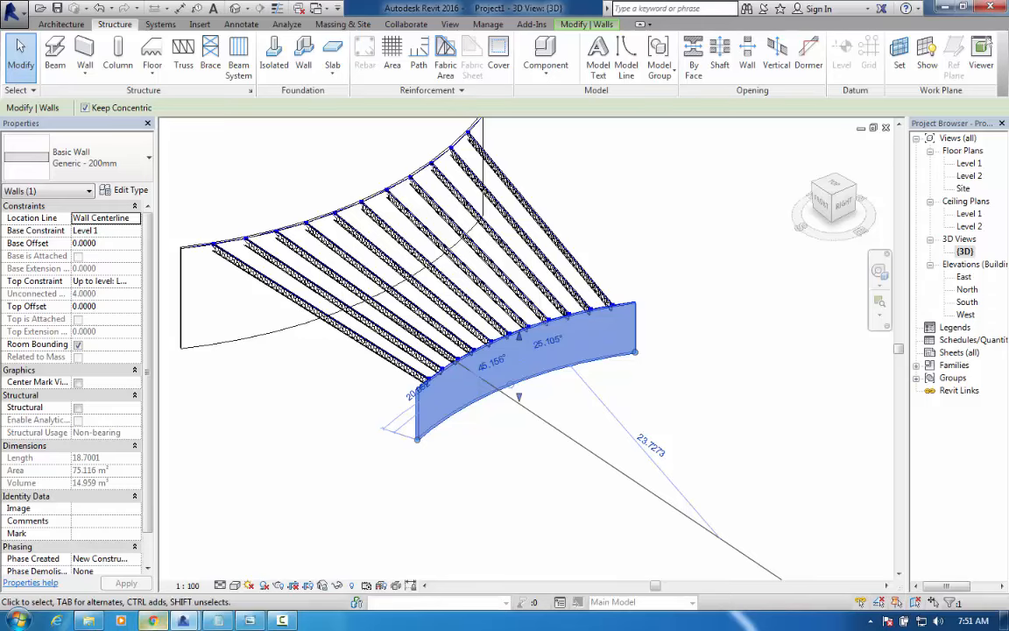
mouse_move(186, 622)
left_click(245, 530)
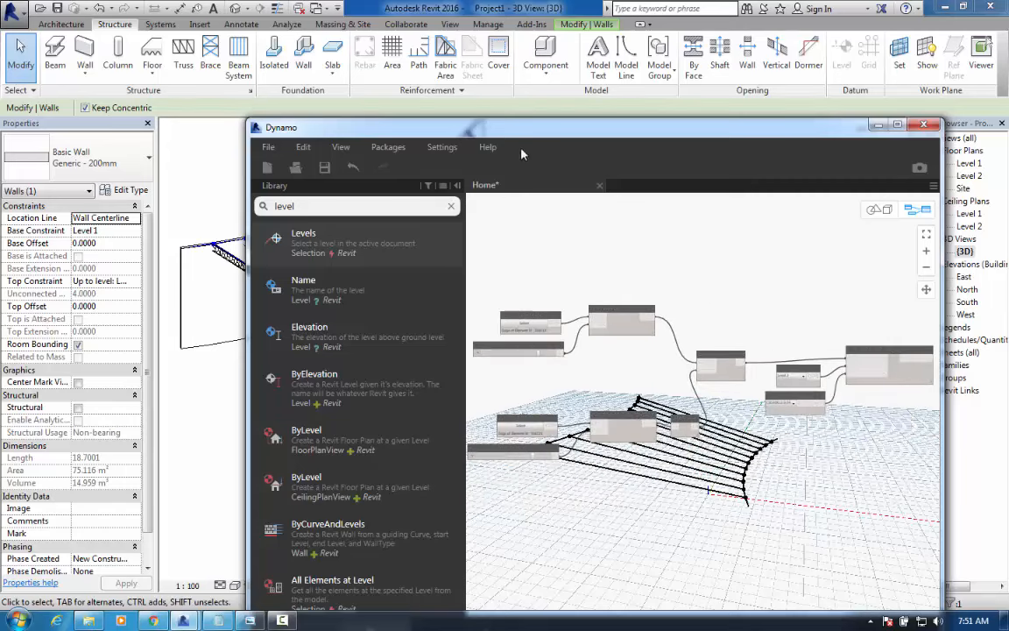
left_click_drag(473, 133, 870, 360)
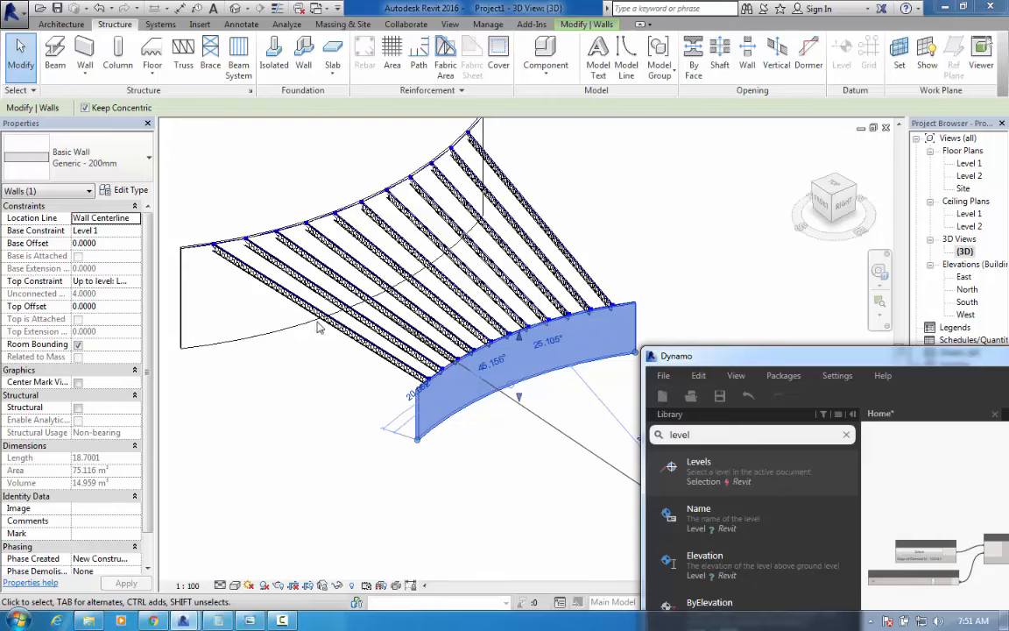
left_click_drag(873, 360, 455, 162)
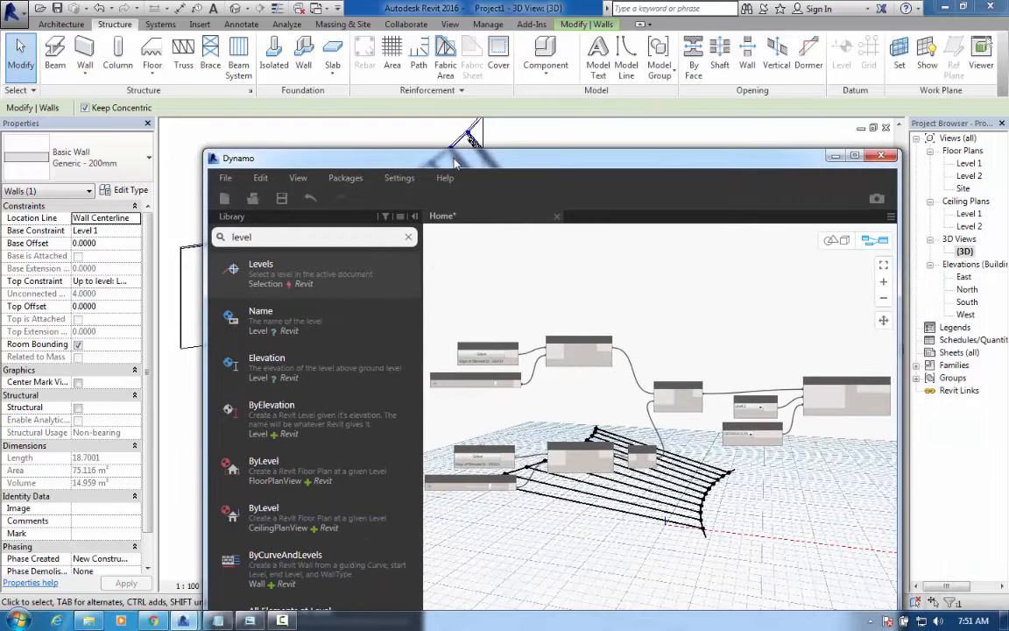
Search the library for "point curve" and place a Curve.EndPoint node above and a Curve.StartPoint node below the upper Curve.PointsAtEqualSegmentLength node
middle_click_drag(576, 360, 559, 323)
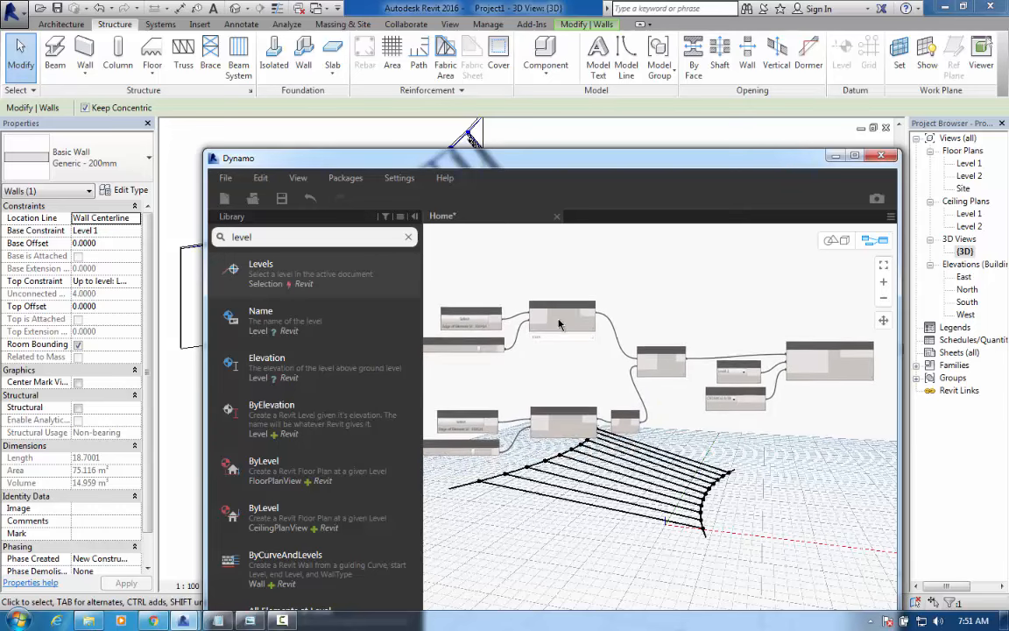
left_click(408, 239)
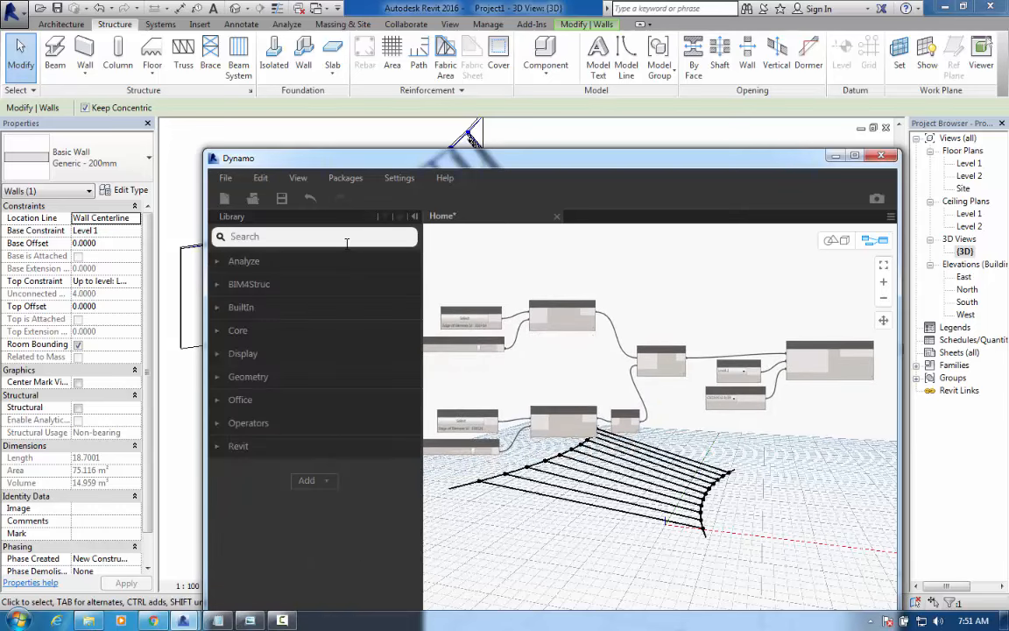
type("point")
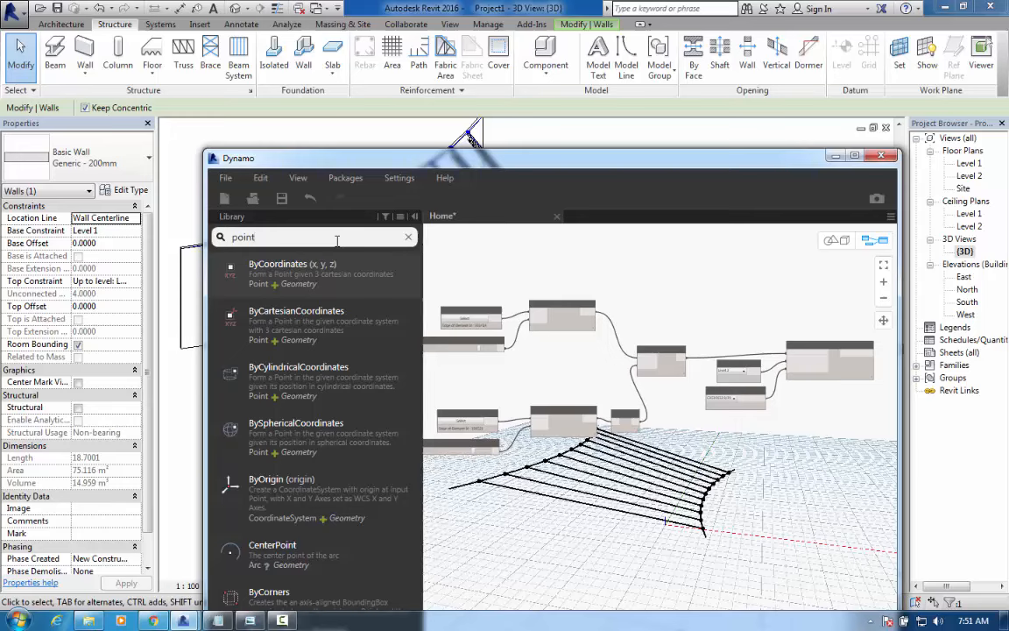
type(" curve")
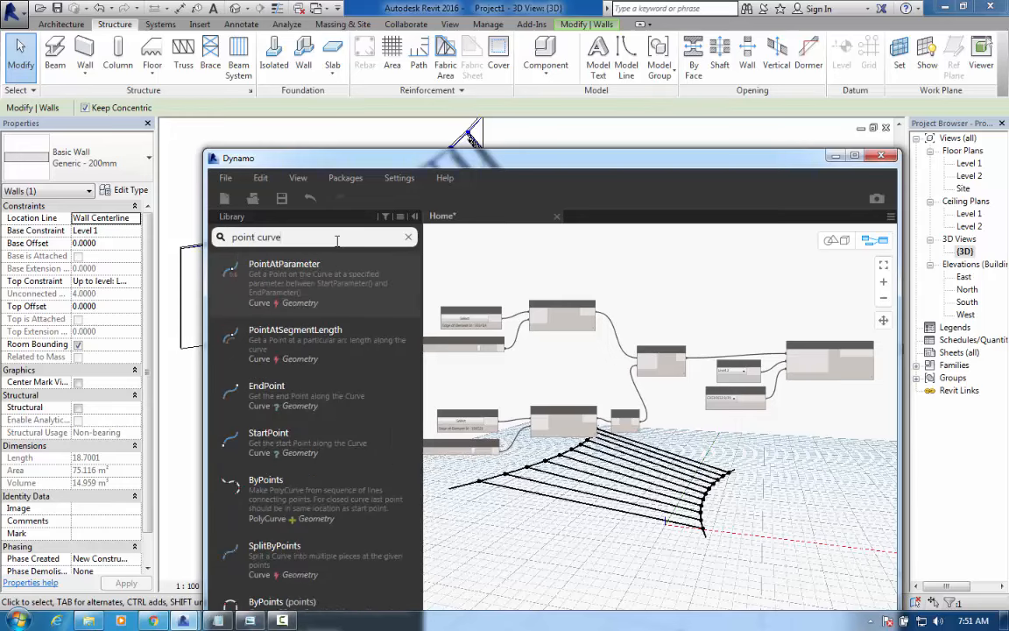
mouse_move(273, 397)
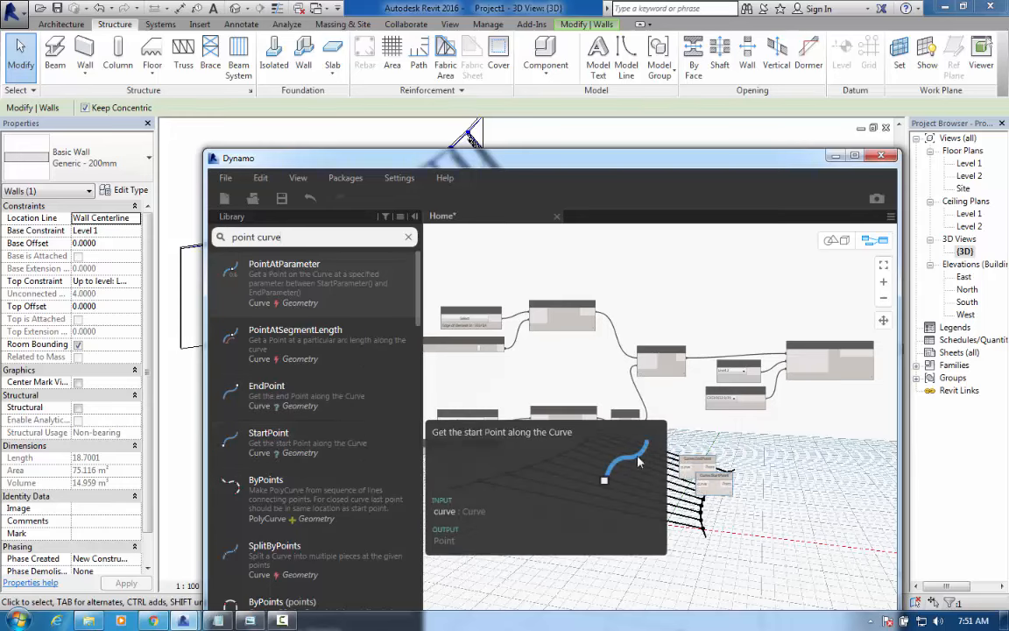
left_click_drag(673, 418, 559, 272)
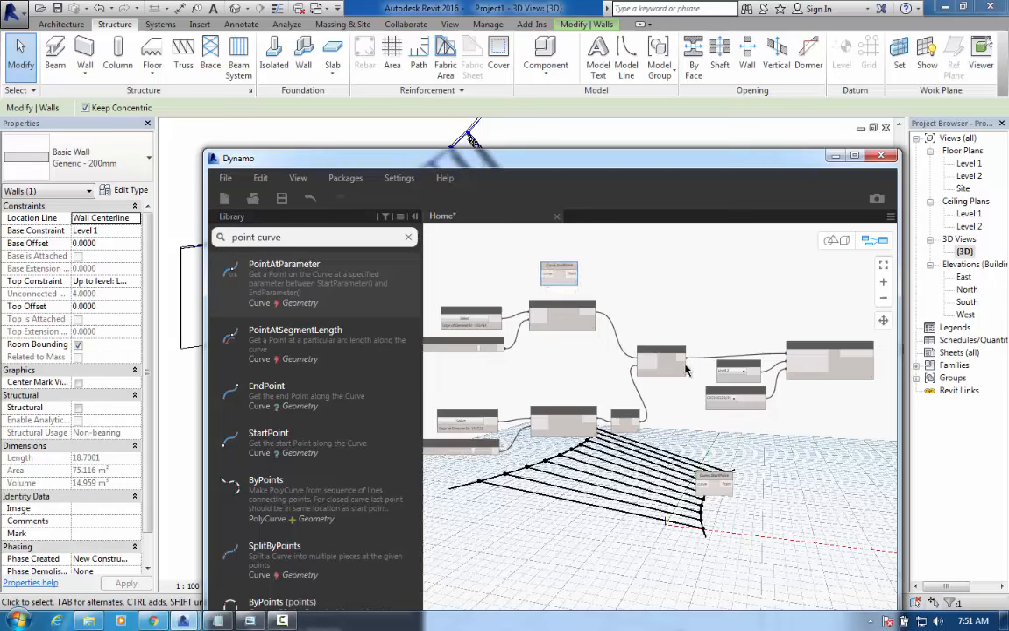
left_click_drag(719, 481, 502, 312)
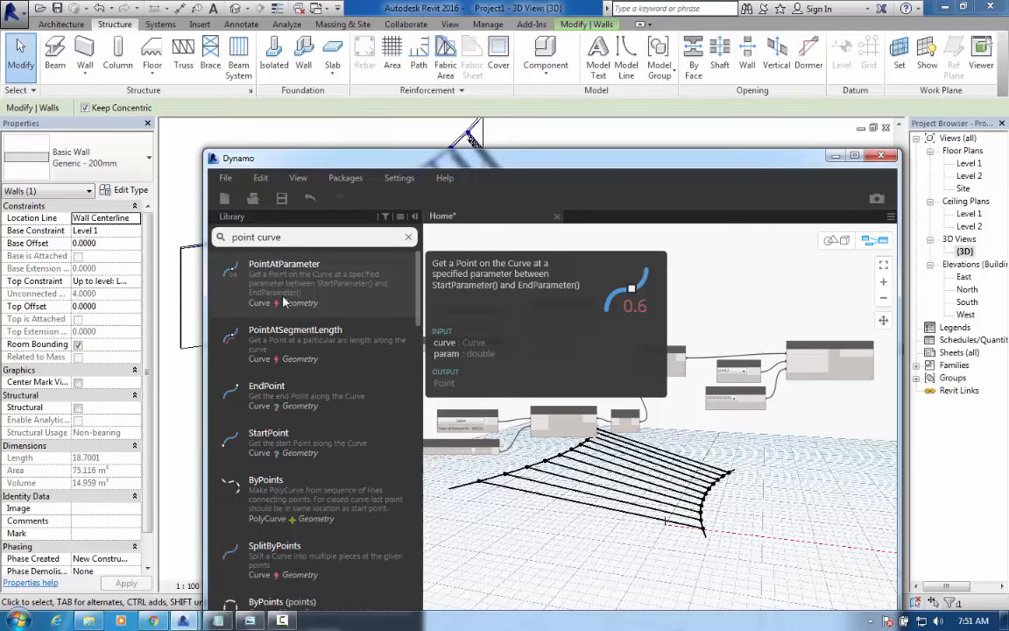
Add a second Curve.EndPoint and Curve.StartPoint pair, placing EndPoint above and StartPoint below the lower Curve.PointsAtEqualSegmentLength node
left_click(275, 396)
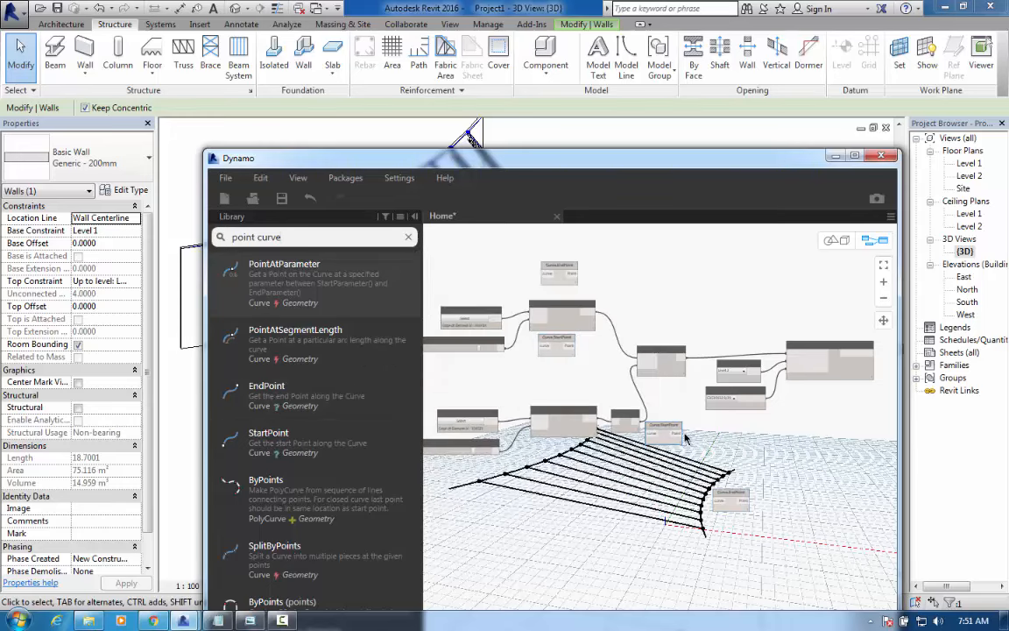
left_click_drag(660, 430, 557, 378)
left_click_drag(736, 497, 562, 451)
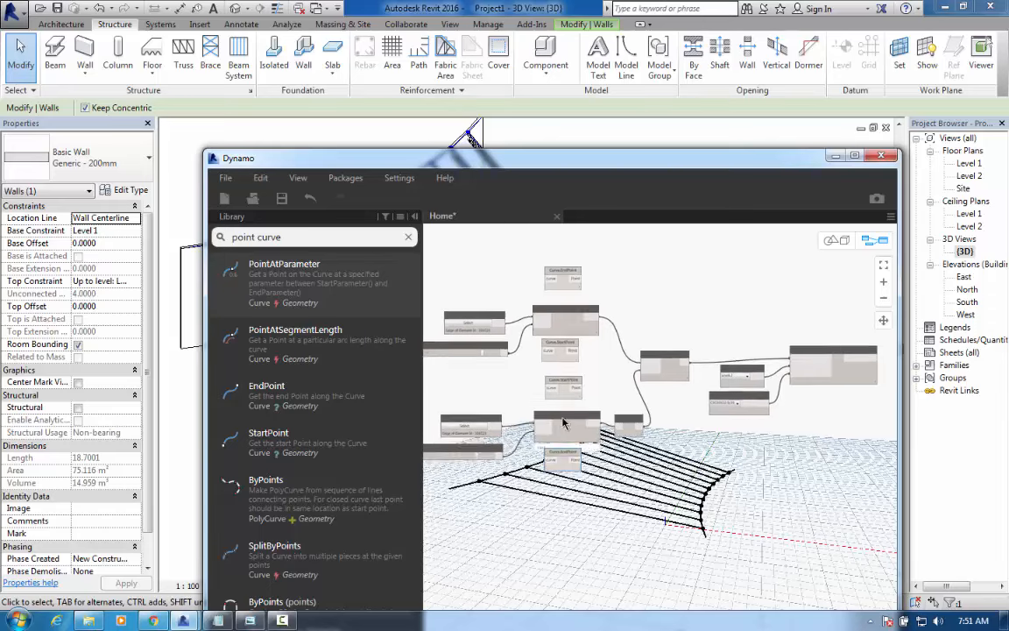
scroll(560, 270, "up", 5)
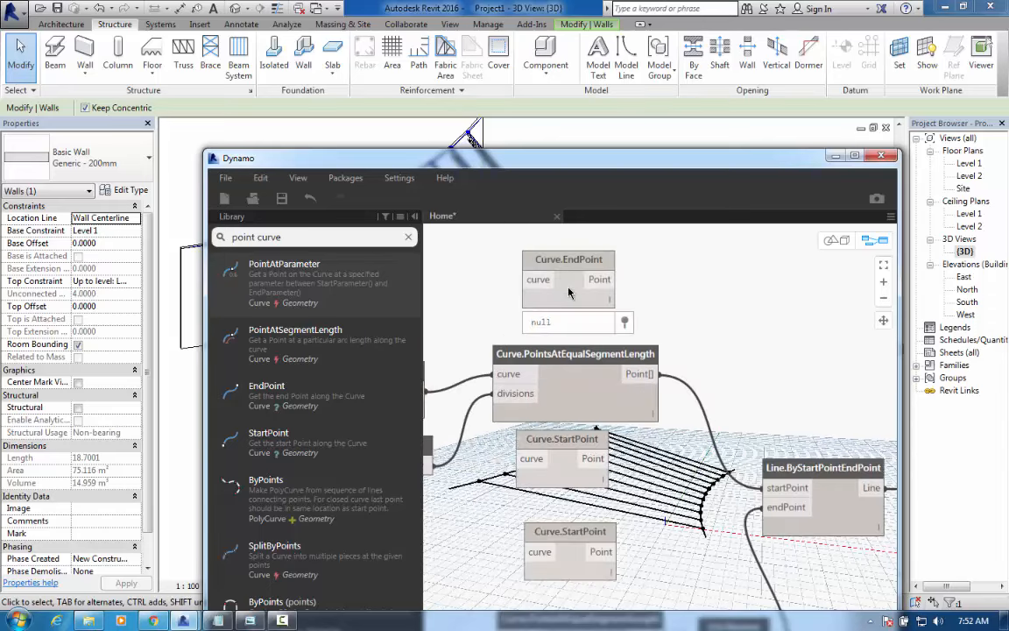
scroll(569, 292, "down", 2)
middle_click_drag(591, 487, 618, 345)
left_click_drag(608, 330, 607, 563)
left_click_drag(604, 482, 607, 313)
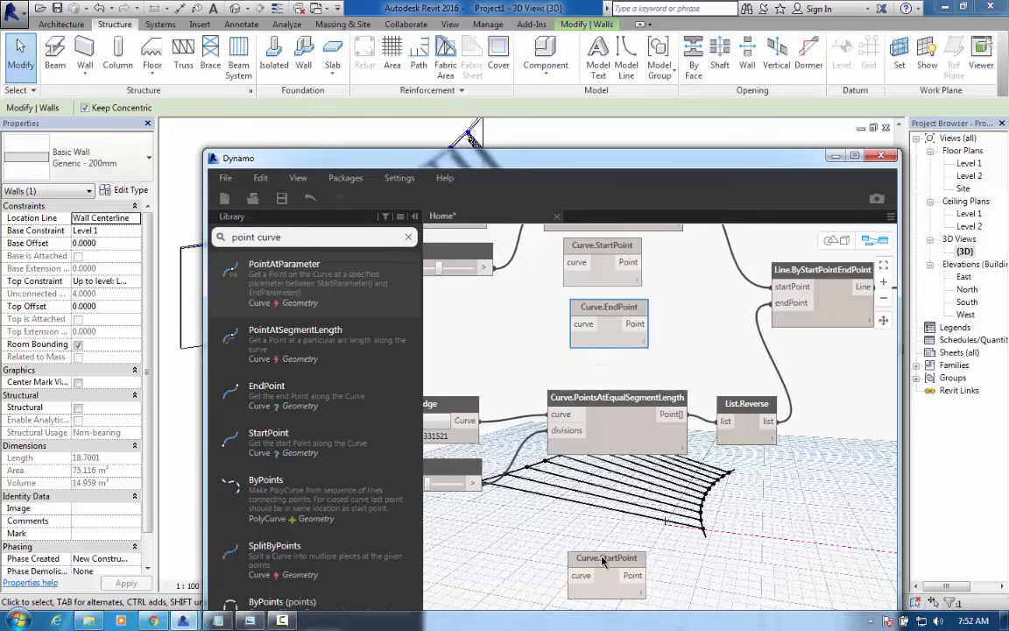
left_click_drag(604, 558, 616, 482)
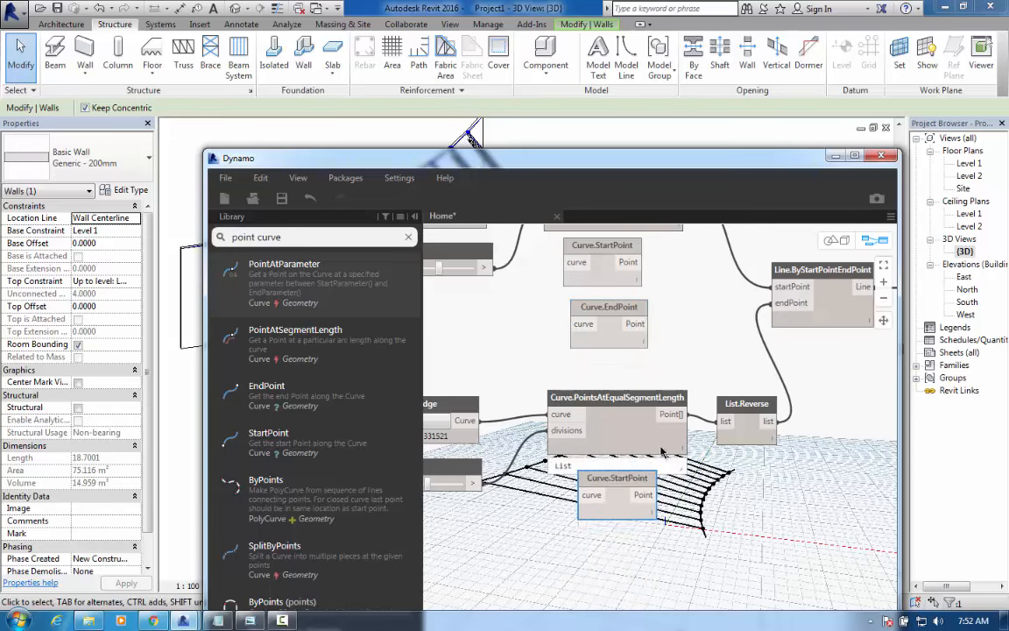
Move the edge, slider, point-division and start/end point nodes together away from Line.ByStartPointEndPoint to free space between them
scroll(543, 456, "down", 3)
scroll(736, 490, "down", 2)
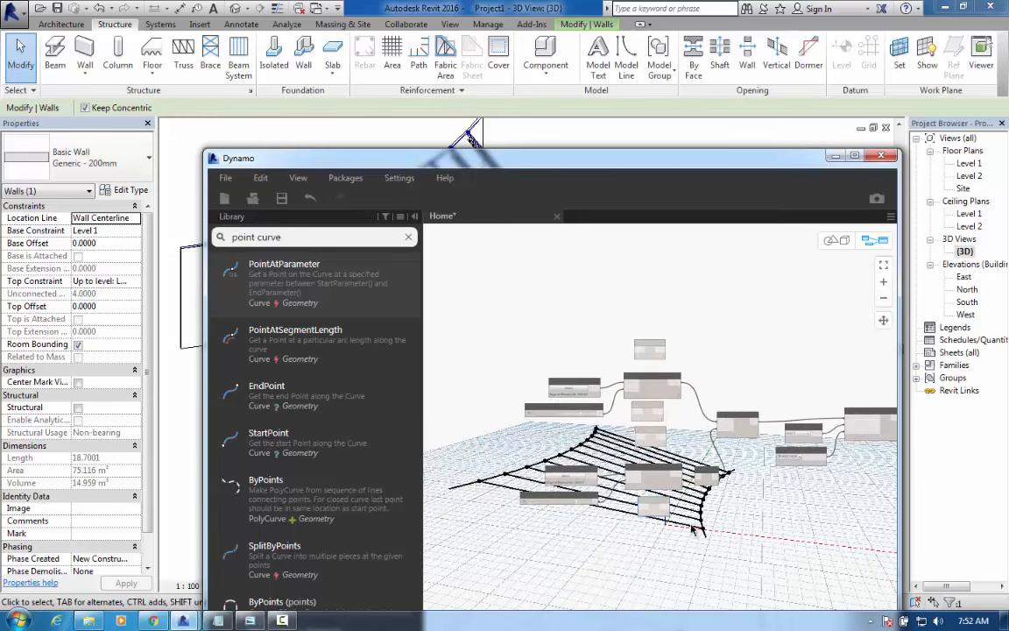
left_click_drag(683, 539, 562, 372)
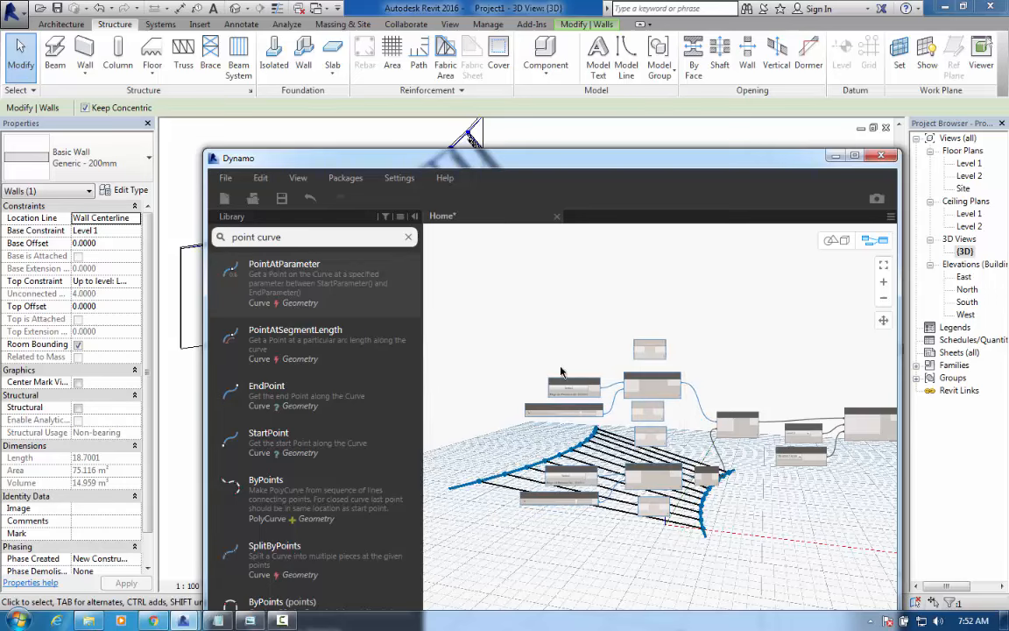
left_click_drag(642, 381, 540, 366)
left_click(539, 272)
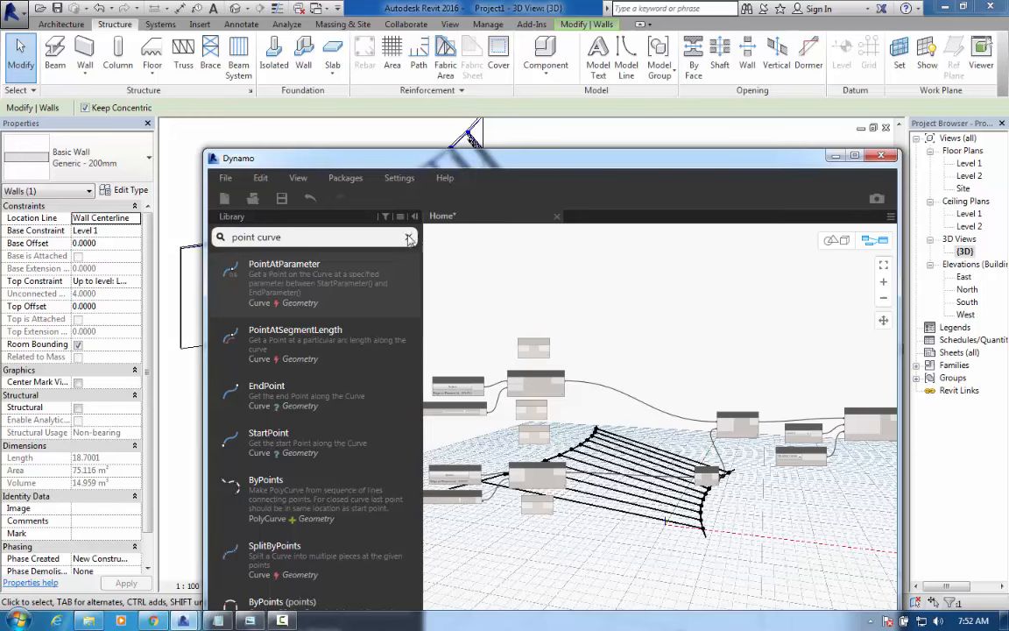
Search the library for "list join" and place two List.Join nodes, one after each Curve.PointsAtEqualSegmentLength node
left_click(409, 238)
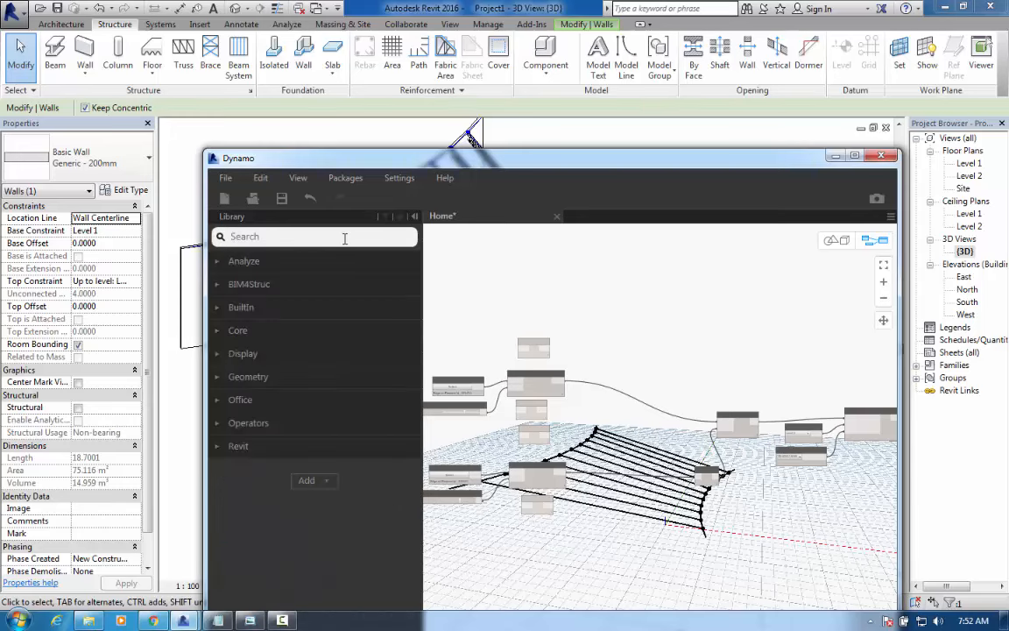
type("list join")
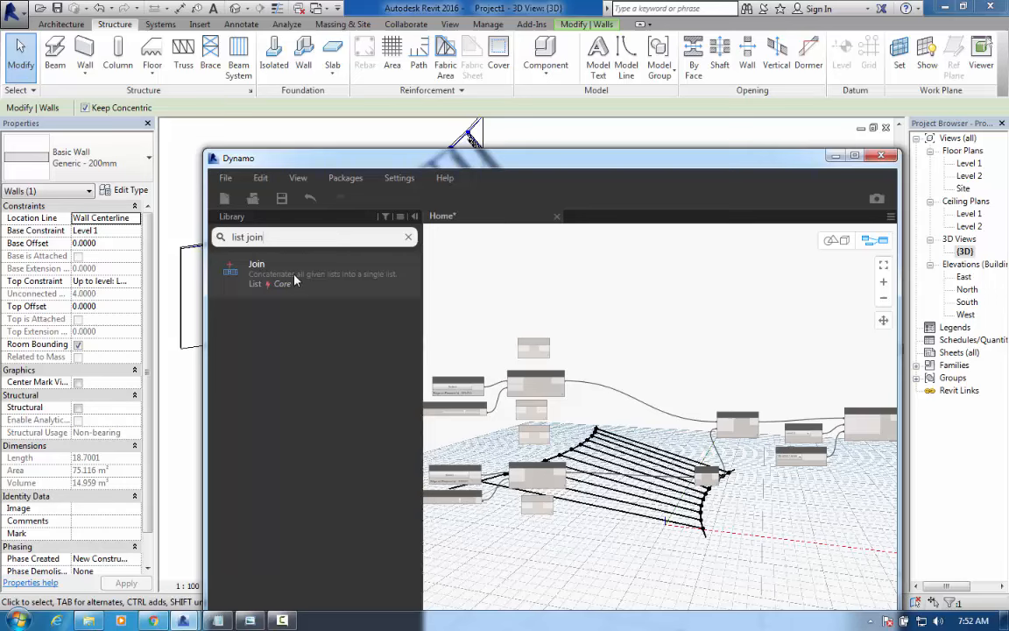
mouse_move(295, 280)
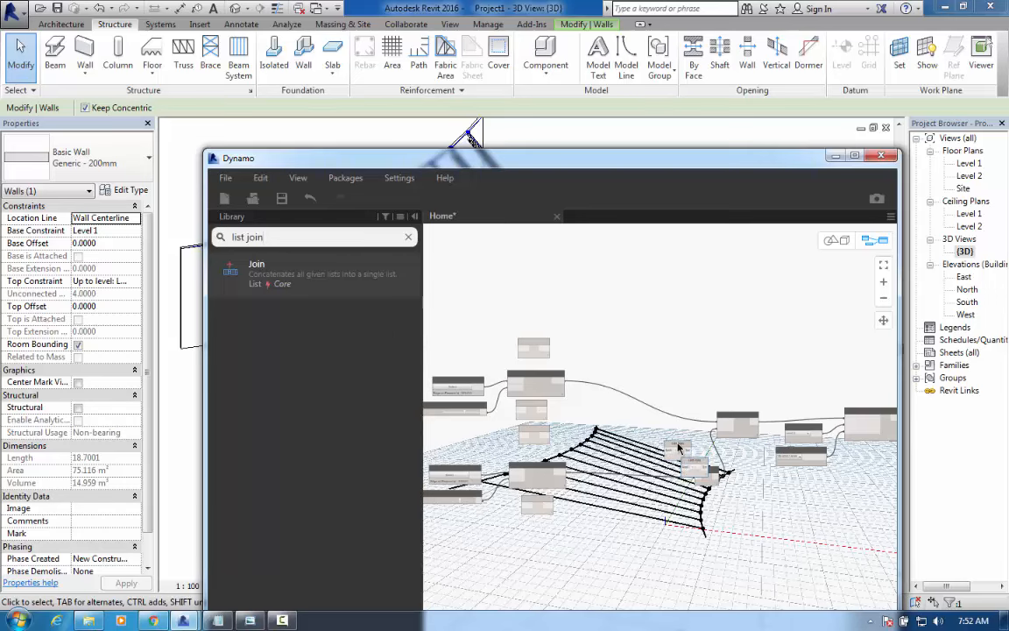
left_click_drag(667, 439, 634, 362)
left_click_drag(697, 465, 608, 473)
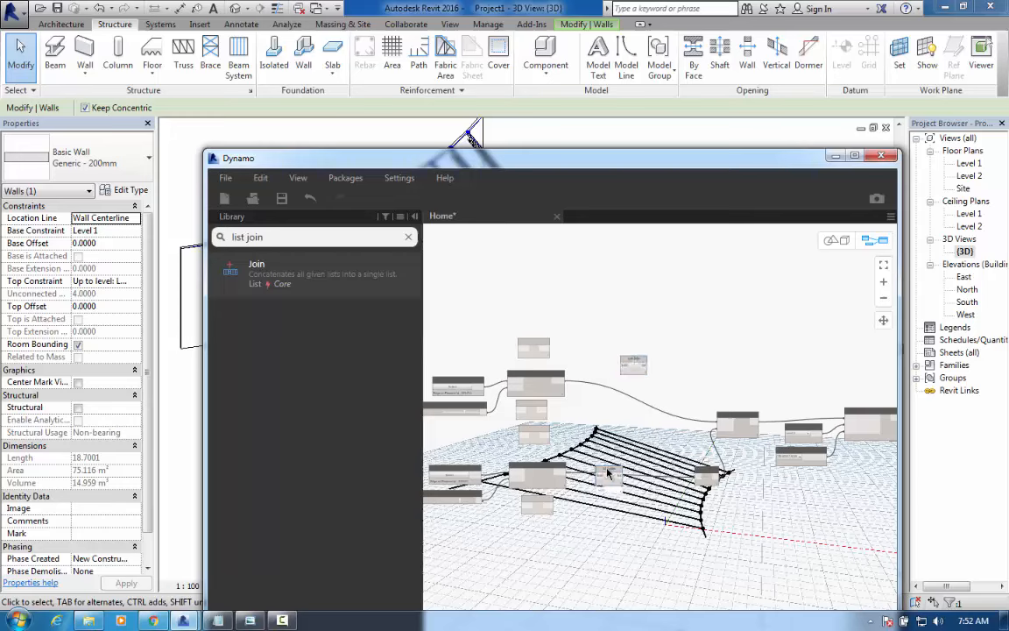
Add two inputs to the lower List.Join and connect the lower Curve.EndPoint, Curve.PointsAtEqualSegmentLength and Curve.StartPoint outputs to list0, list1 and list2
scroll(608, 473, "up", 5)
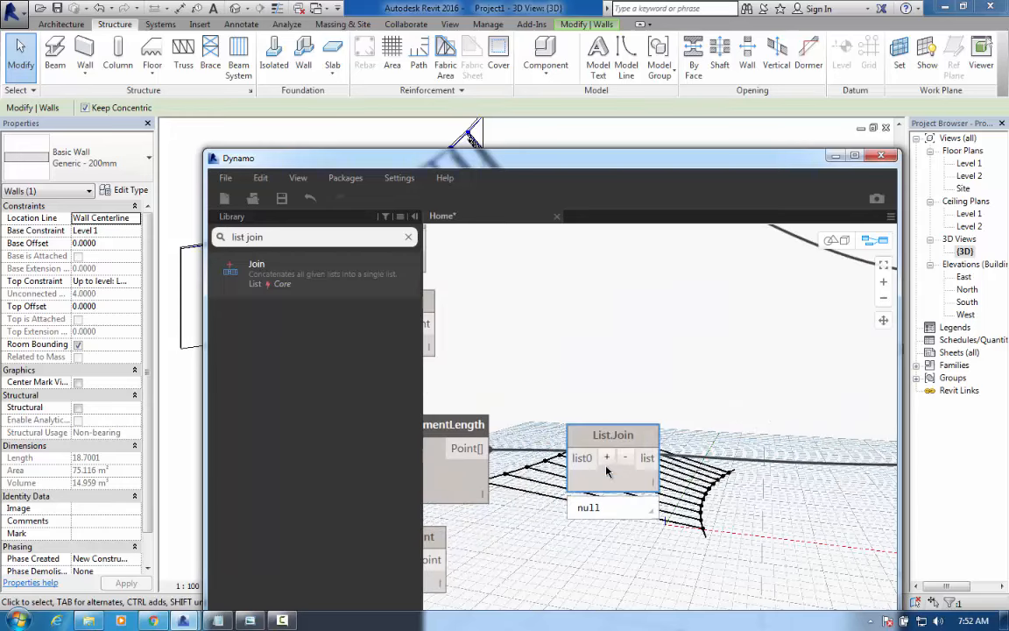
left_click(608, 459)
left_click(608, 458)
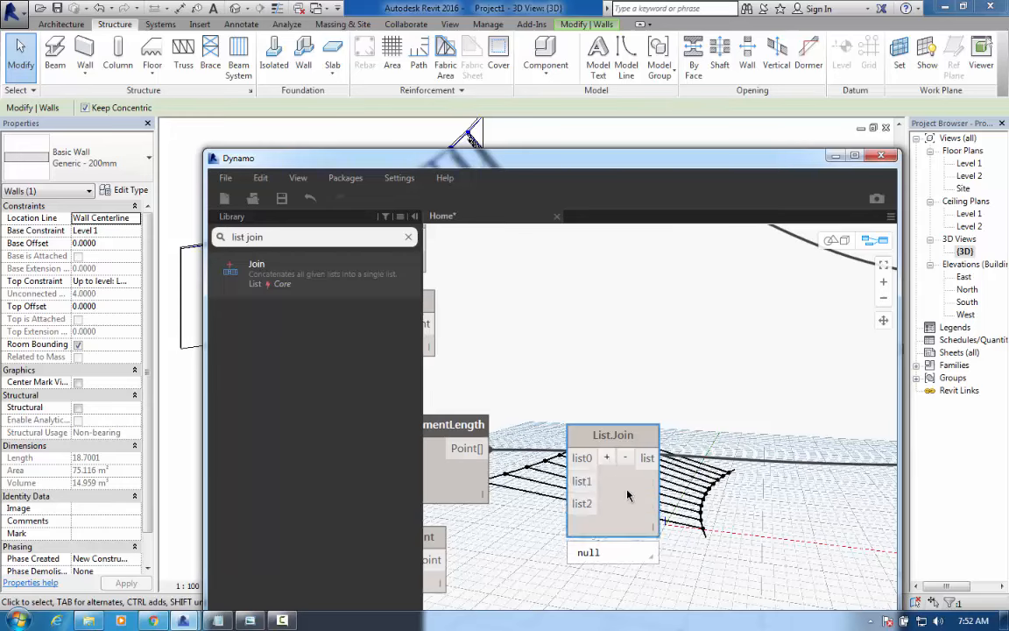
middle_click_drag(628, 496, 792, 480)
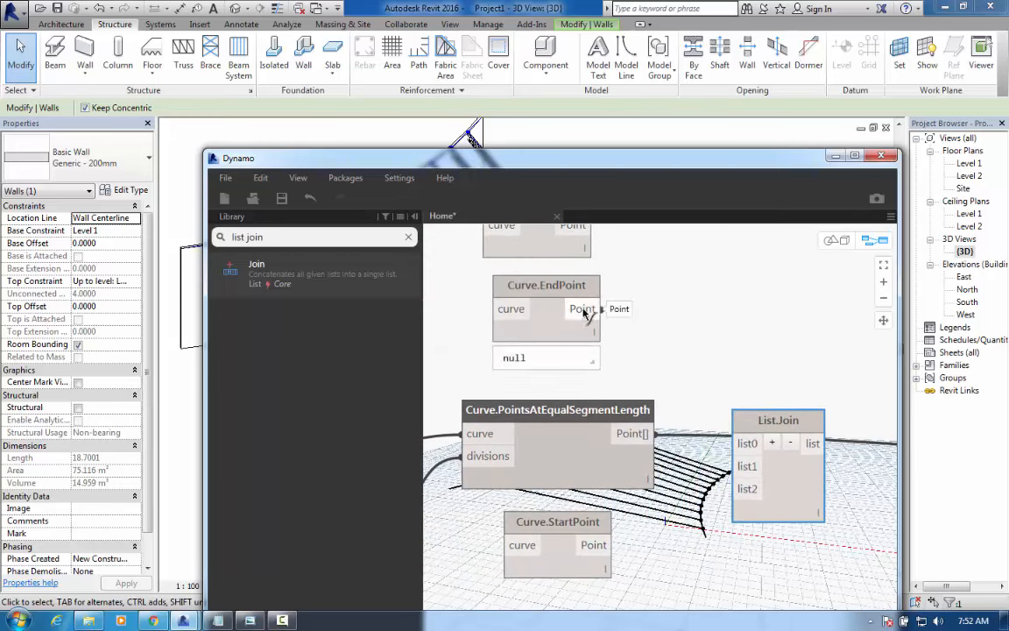
left_click_drag(583, 314, 749, 444)
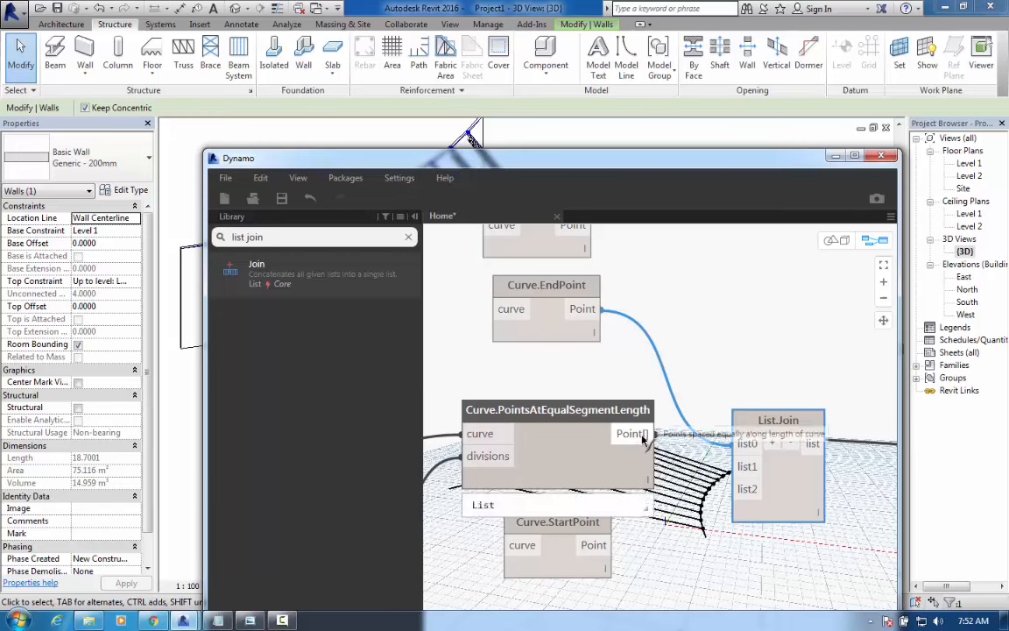
left_click_drag(644, 439, 748, 472)
left_click_drag(595, 545, 747, 498)
Connect the lower Select Edge curve output to the curve inputs of the lower Curve.EndPoint and Curve.StartPoint nodes
middle_click_drag(562, 506, 721, 508)
scroll(716, 501, "down", 2)
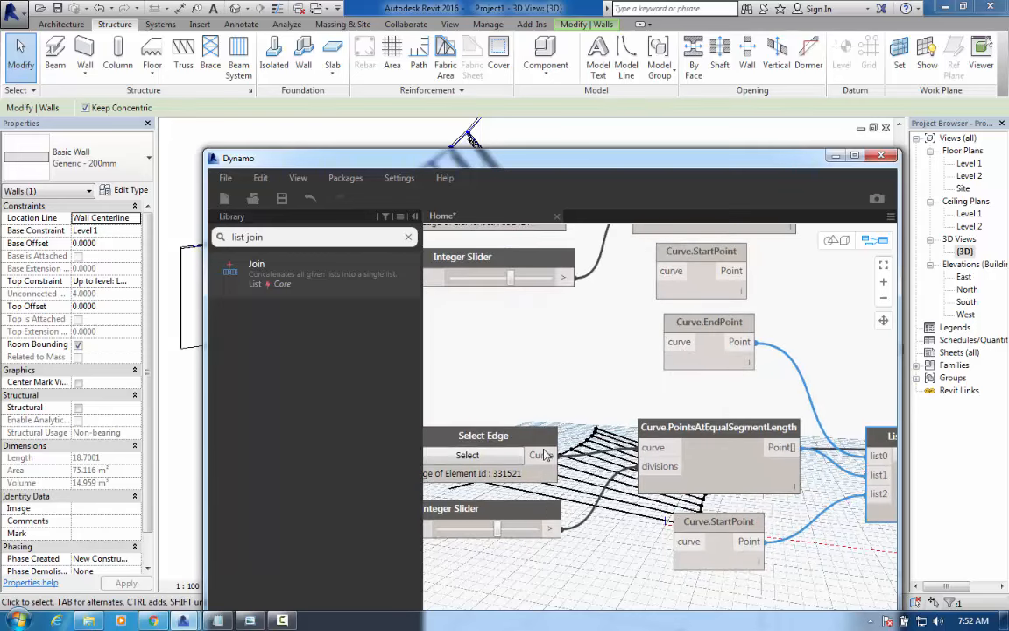
left_click_drag(549, 455, 678, 343)
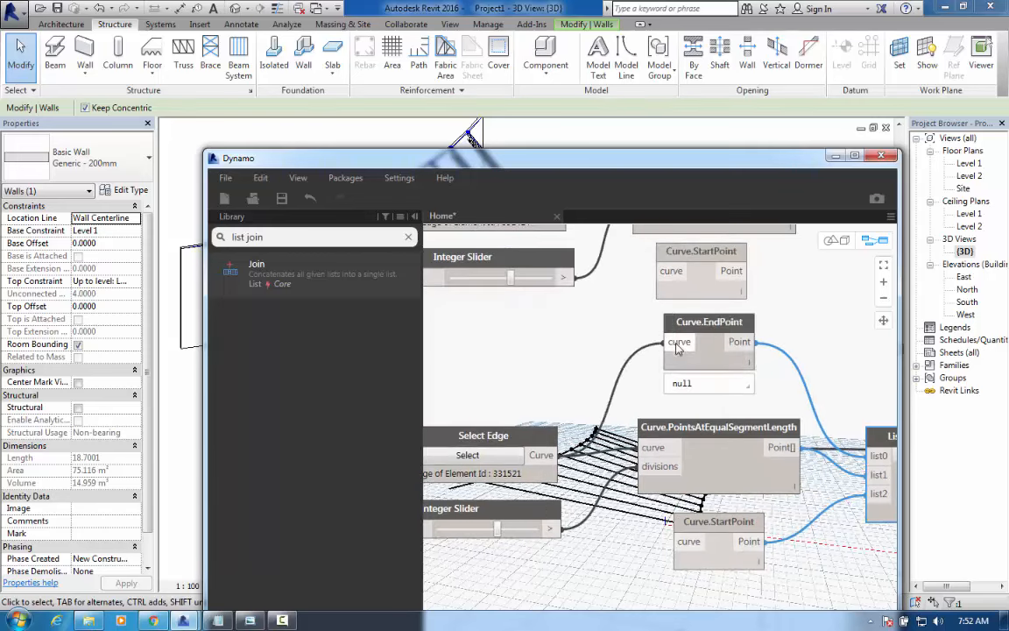
left_click_drag(545, 456, 680, 541)
Connect the upper Select Edge curve output to the upper Curve.EndPoint and Curve.StartPoint nodes and run the graph
middle_click_drag(639, 310, 578, 558)
left_click_drag(505, 451, 605, 341)
left_click(491, 452)
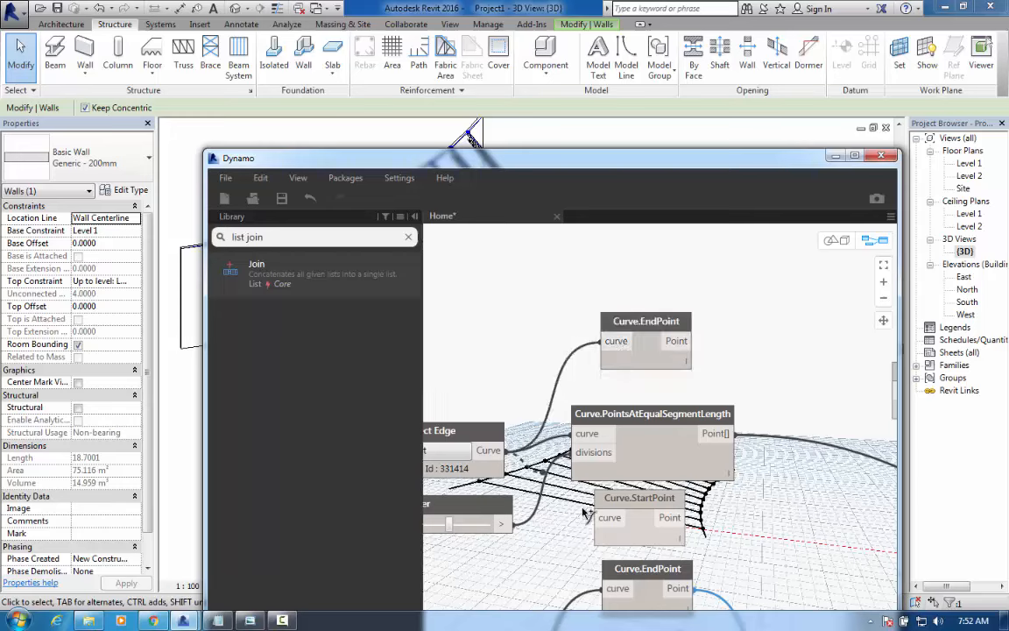
left_click(606, 521)
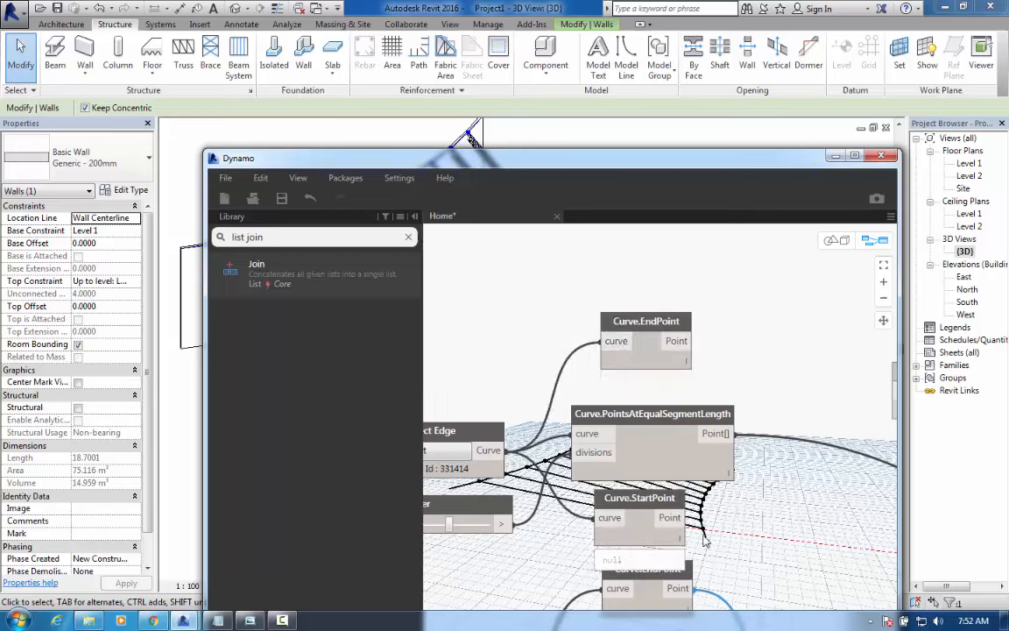
middle_click_drag(697, 525, 649, 467)
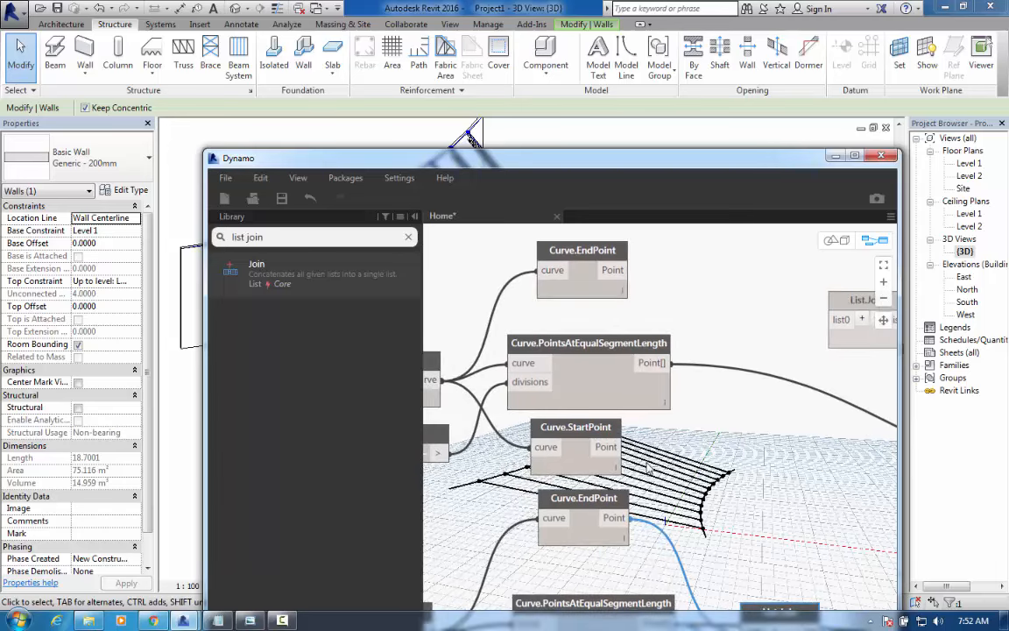
left_click_drag(533, 167, 519, 65)
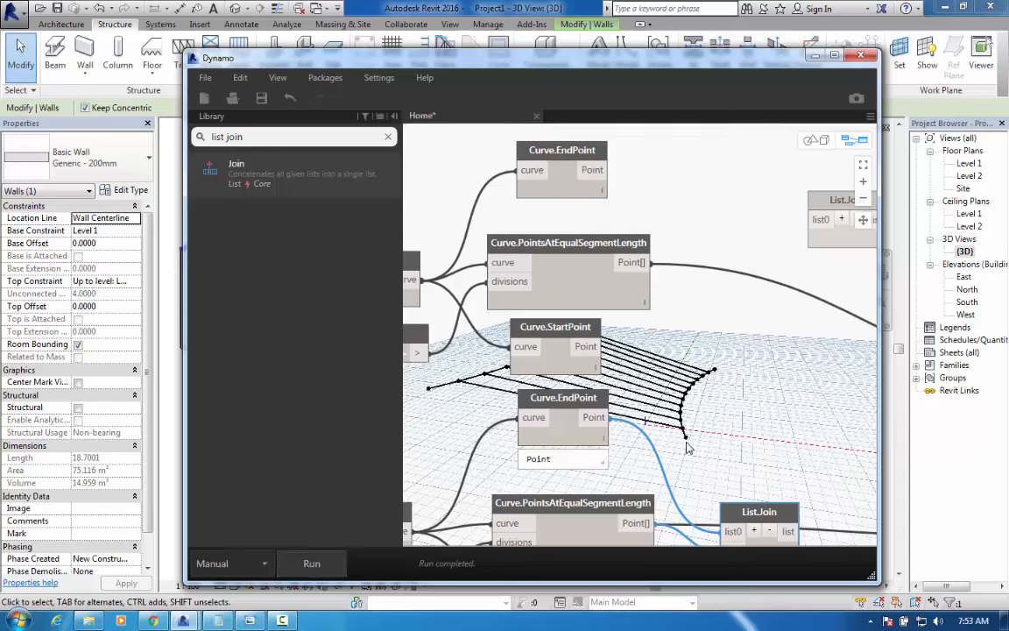
Move the upper List.Join node closer to the upper point nodes and add two more list inputs to it
scroll(644, 422, "down", 3)
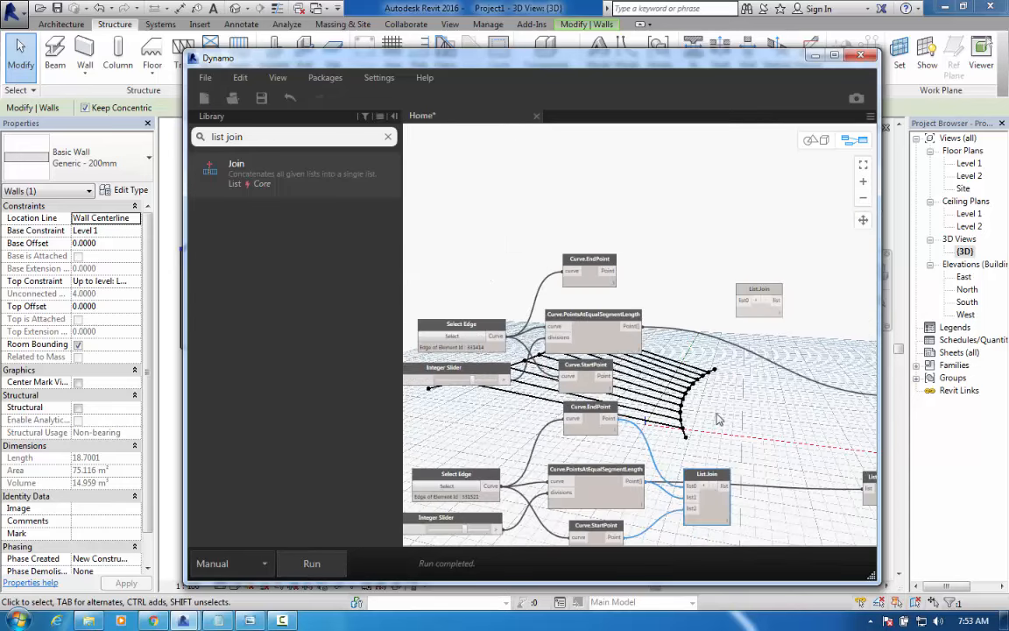
middle_click_drag(717, 414, 546, 342)
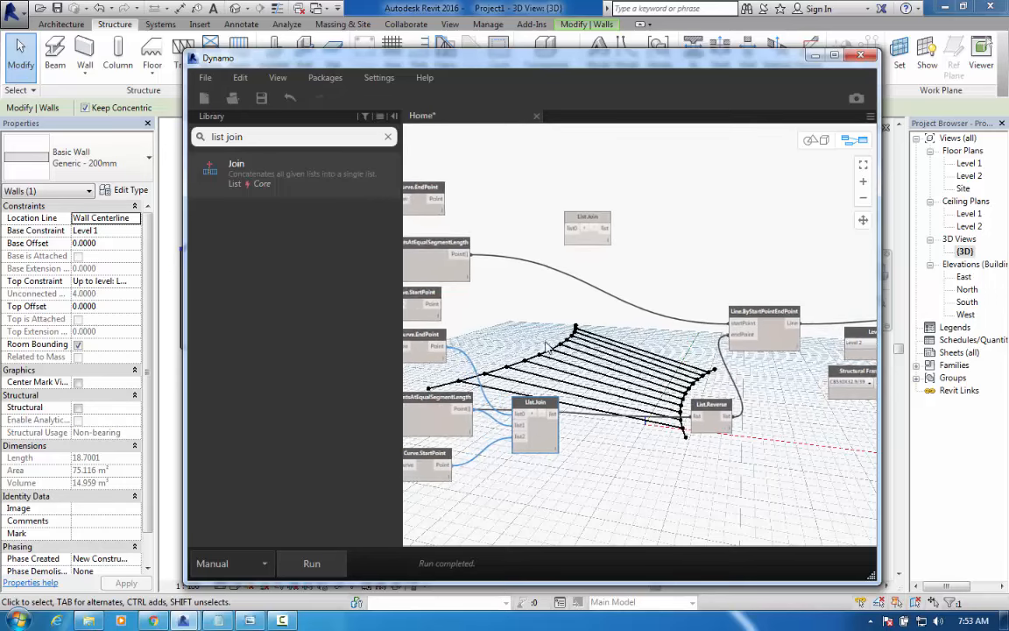
middle_click_drag(583, 246, 646, 287)
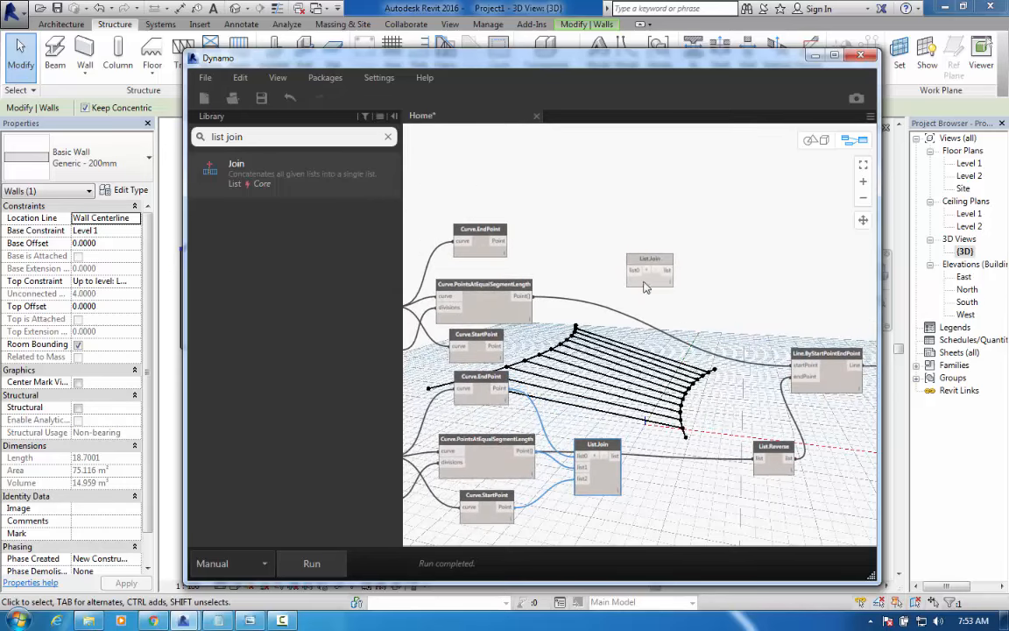
left_click_drag(651, 260, 603, 255)
scroll(603, 256, "up", 5)
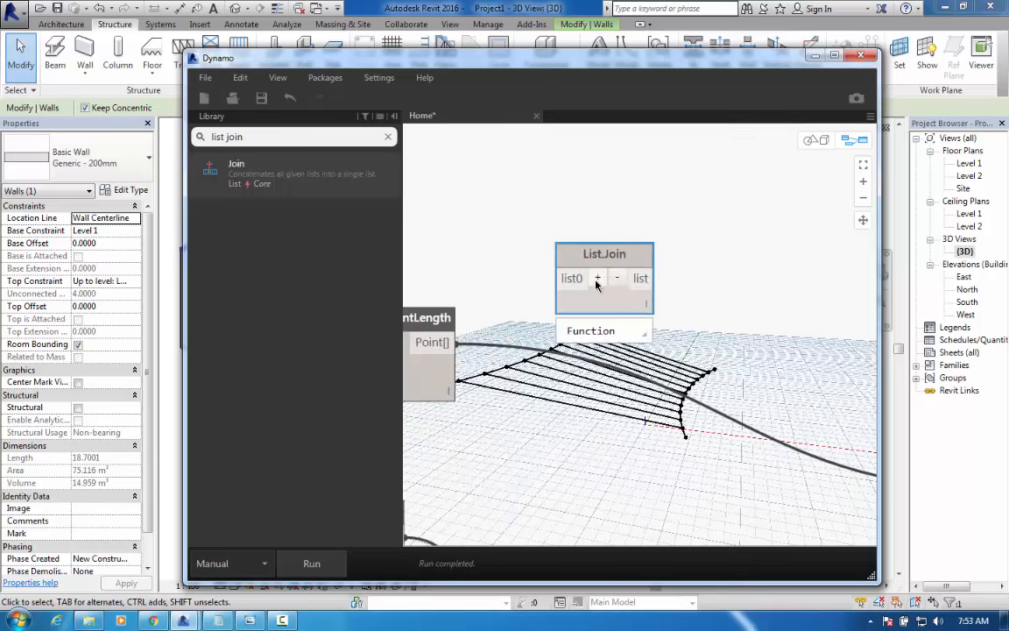
left_click(598, 279)
left_click(598, 279)
Connect the upper Curve.EndPoint, Curve.PointsAtEqualSegmentLength and Curve.StartPoint outputs to list0, list1 and list2 of the upper List.Join
middle_click_drag(559, 324, 715, 368)
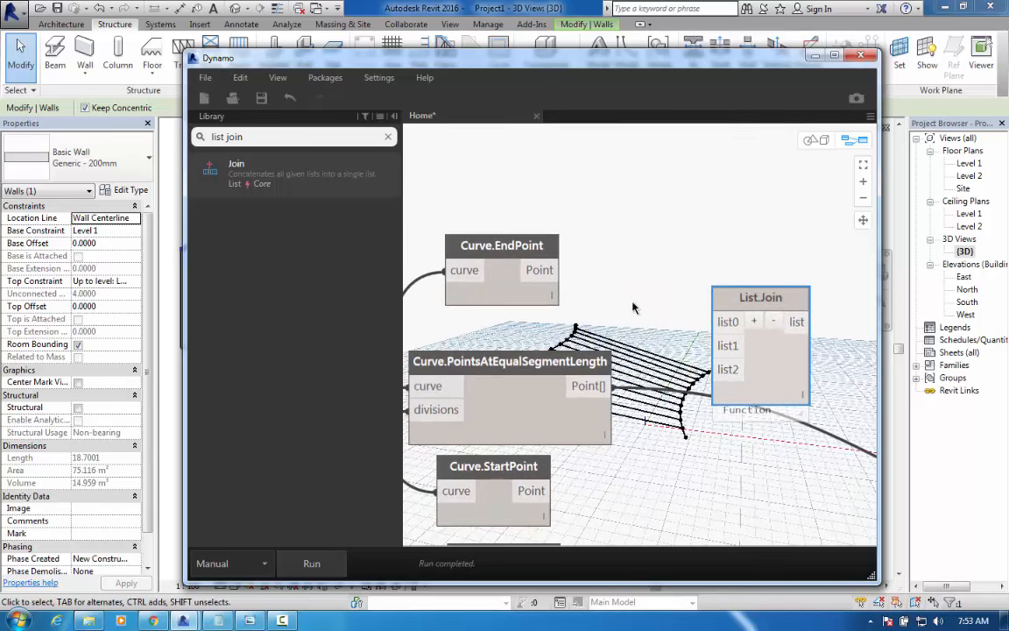
left_click(717, 322)
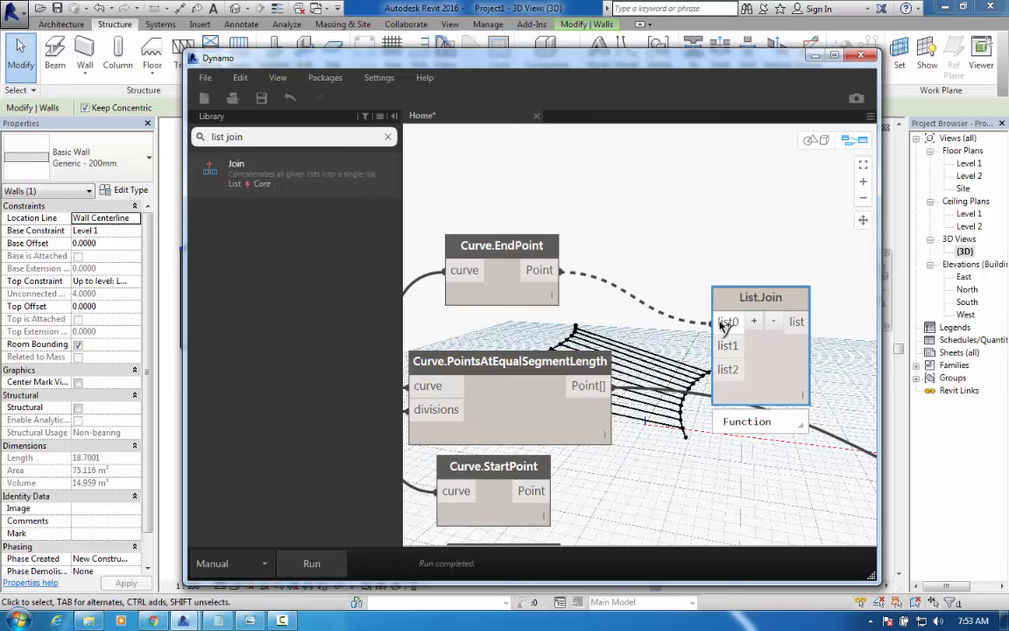
left_click(606, 385)
left_click(717, 347)
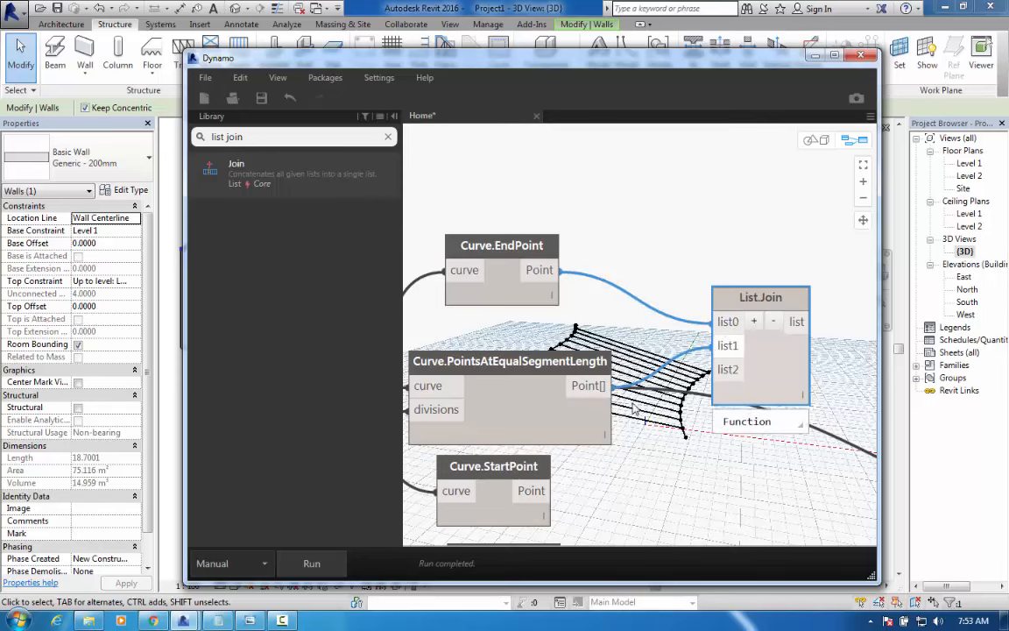
left_click(532, 491)
left_click(729, 370)
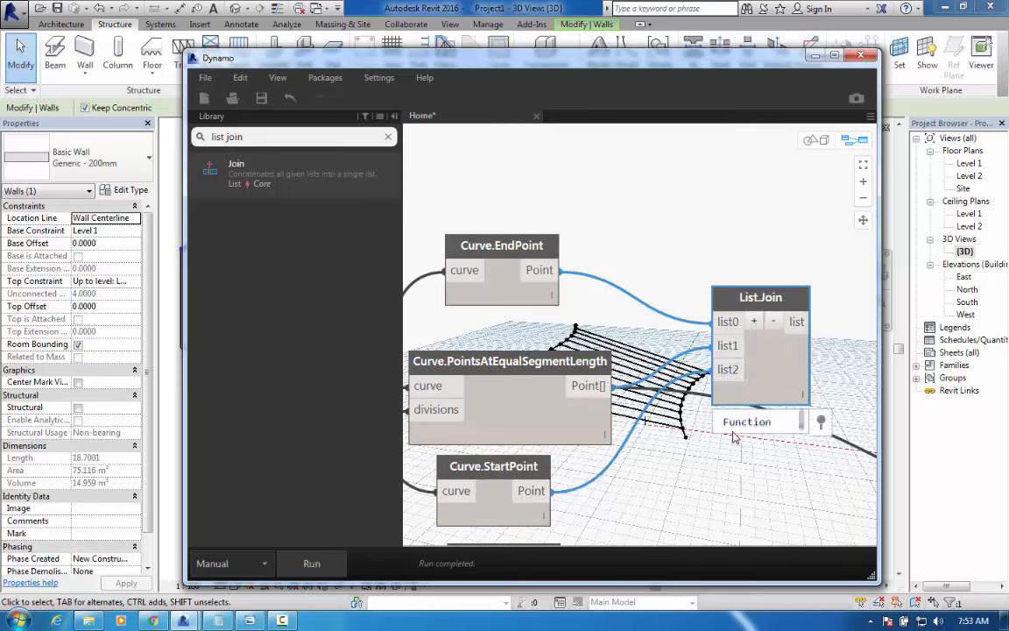
Wire the lower List.Join into List.Reverse and the upper List.Join into the startPoint of Line.ByStartPointEndPoint, and run the graph
middle_click_drag(729, 454, 493, 346)
scroll(495, 346, "down", 3)
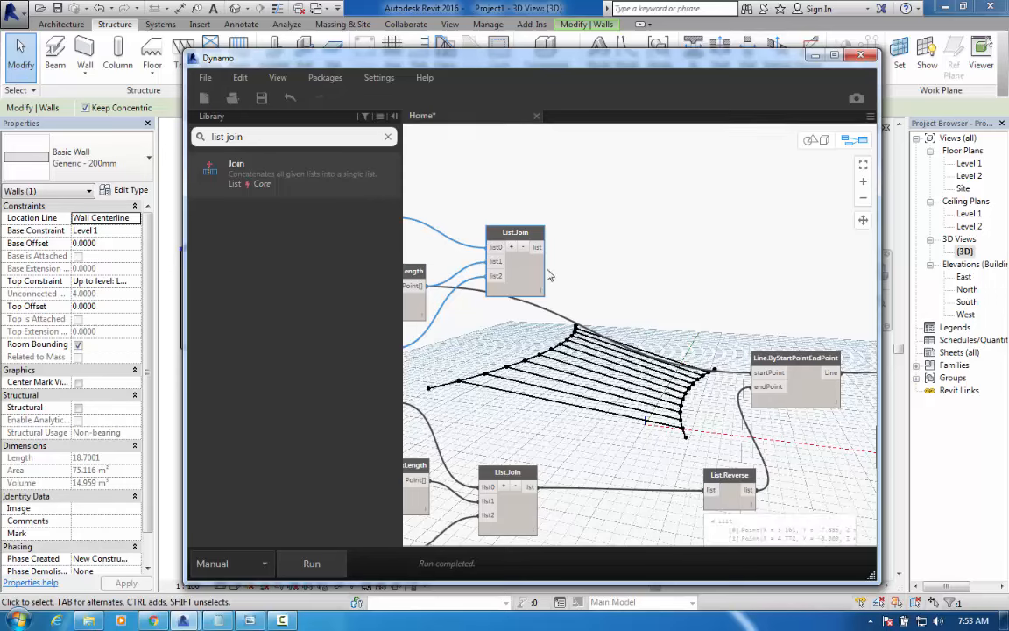
left_click_drag(537, 247, 756, 373)
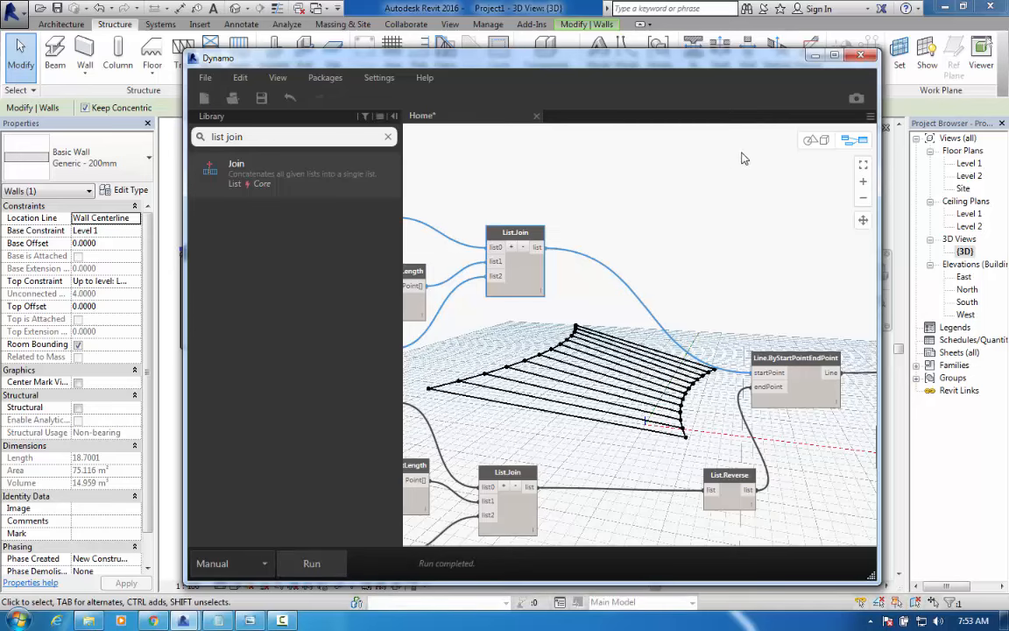
Switch to Revit and set the radius of the selected curved wall to 35
left_click(814, 56)
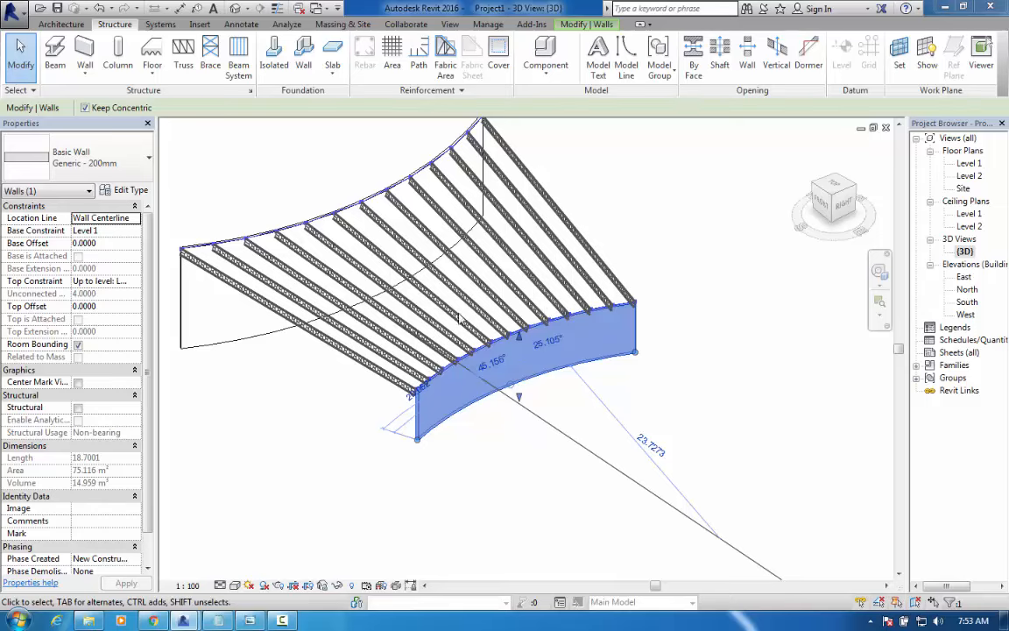
middle_click_drag(574, 357, 623, 388)
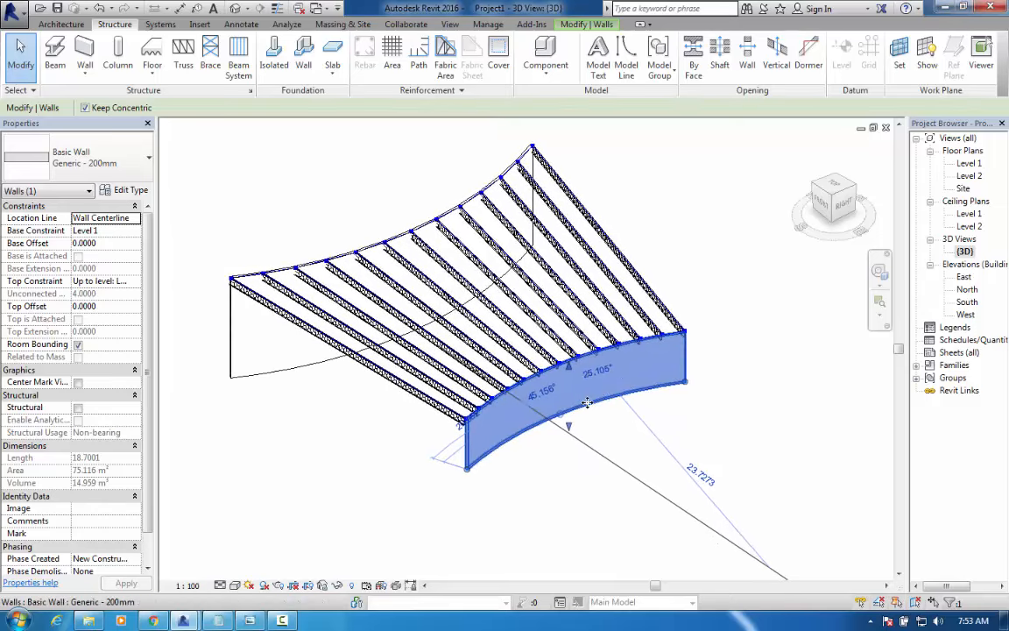
scroll(587, 403, "up", 2)
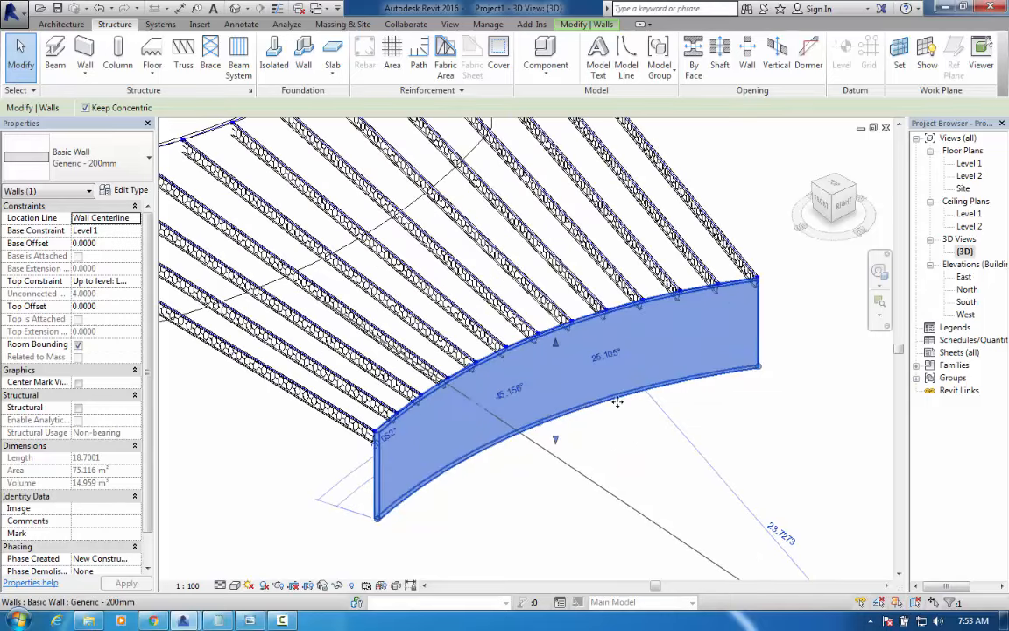
scroll(604, 425, "down", 1)
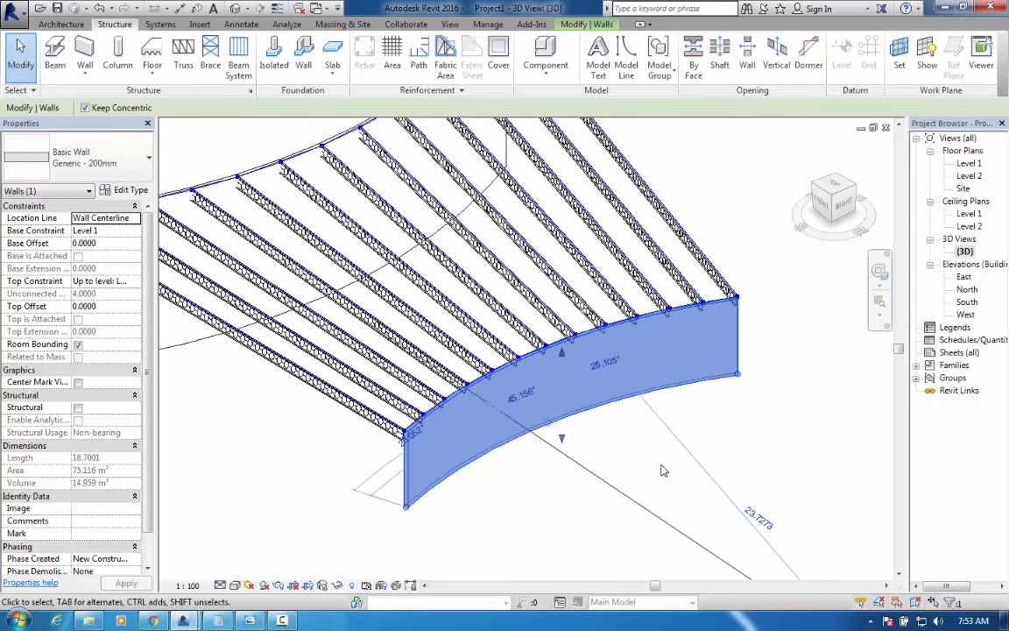
left_click(753, 516)
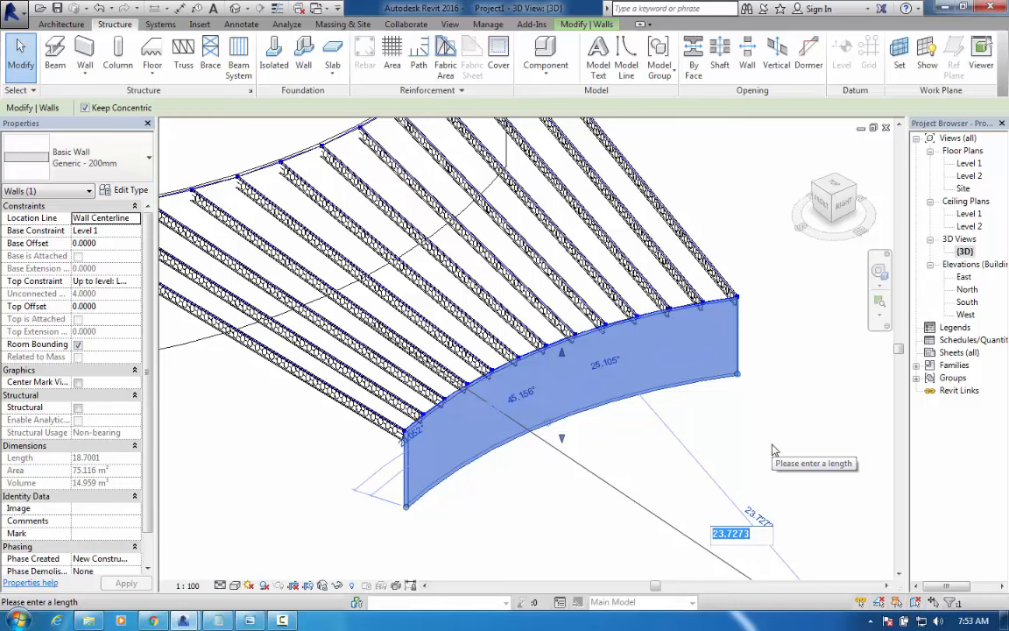
type("35")
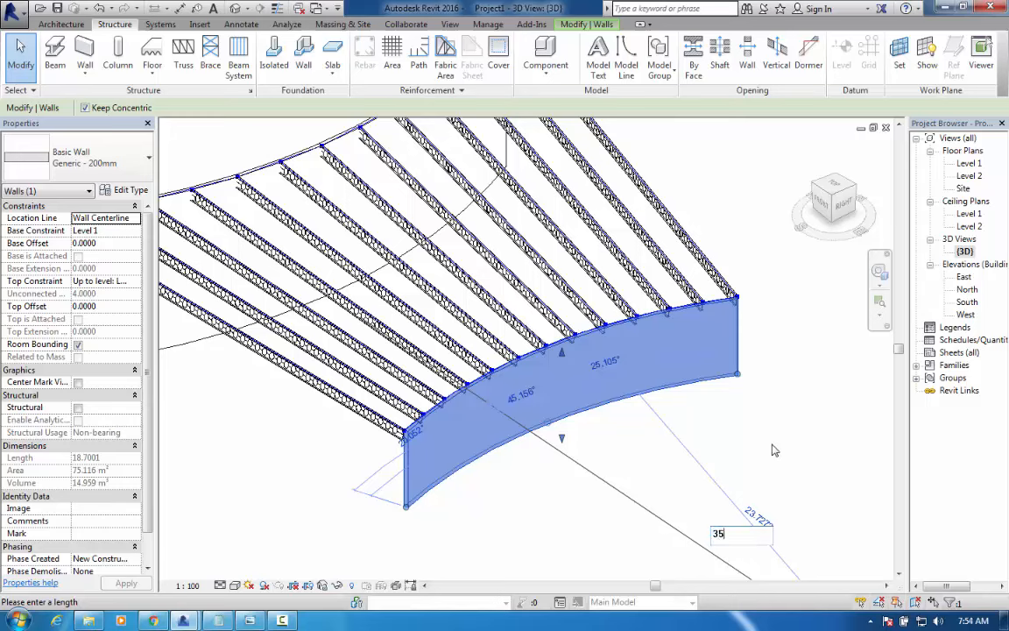
key("Return")
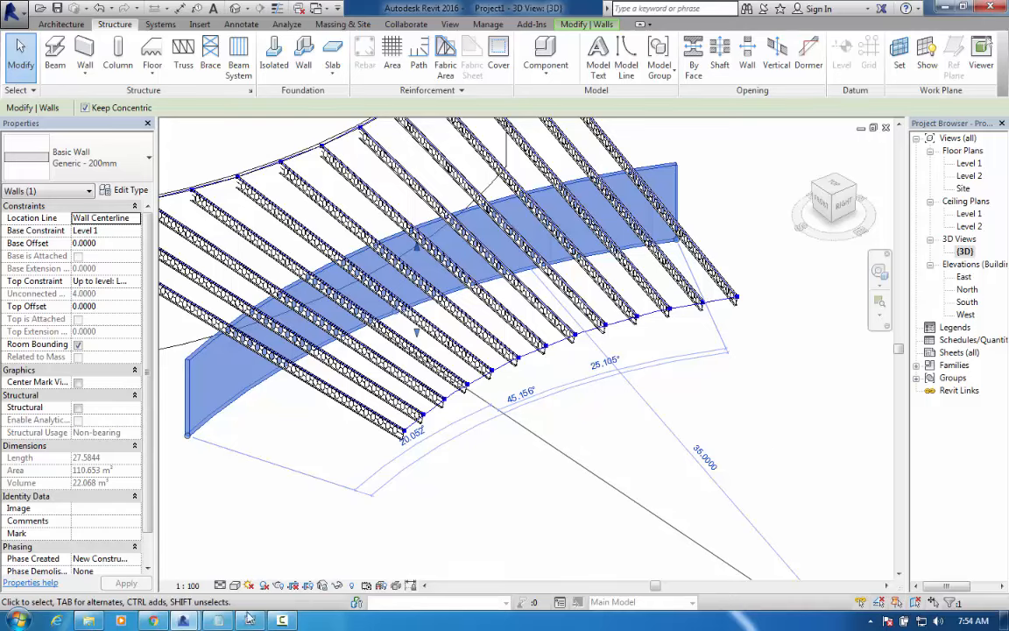
Switch to Dynamo and rerun the graph so the beams follow the changed wall
mouse_move(183, 619)
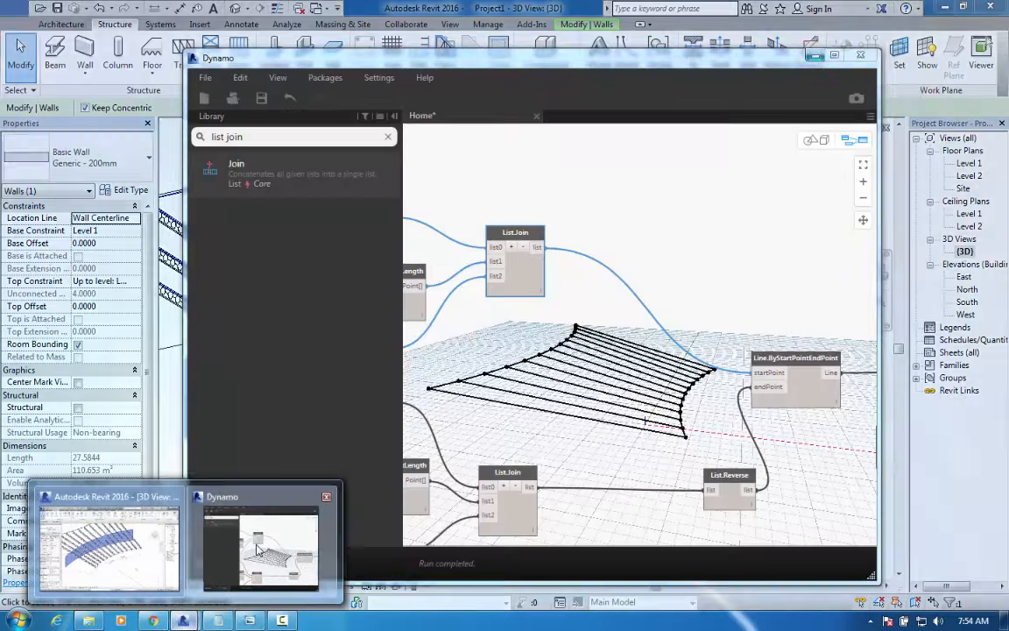
left_click(261, 551)
left_click(312, 564)
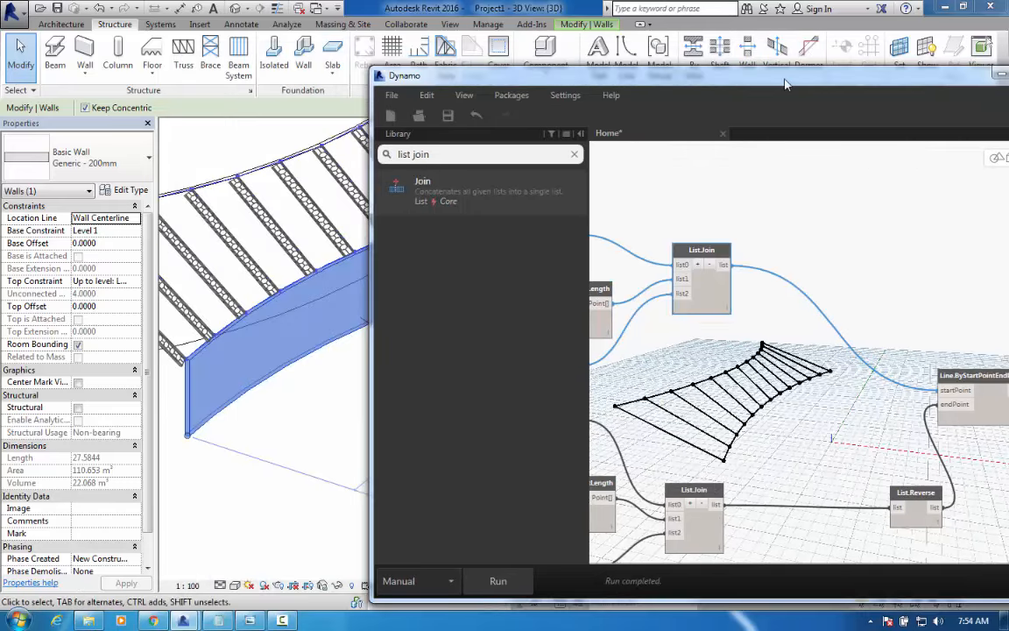
left_click_drag(756, 78, 646, 77)
Switch to Revit and examine the beams between the two walls from another angle in the 3D view
left_click(884, 76)
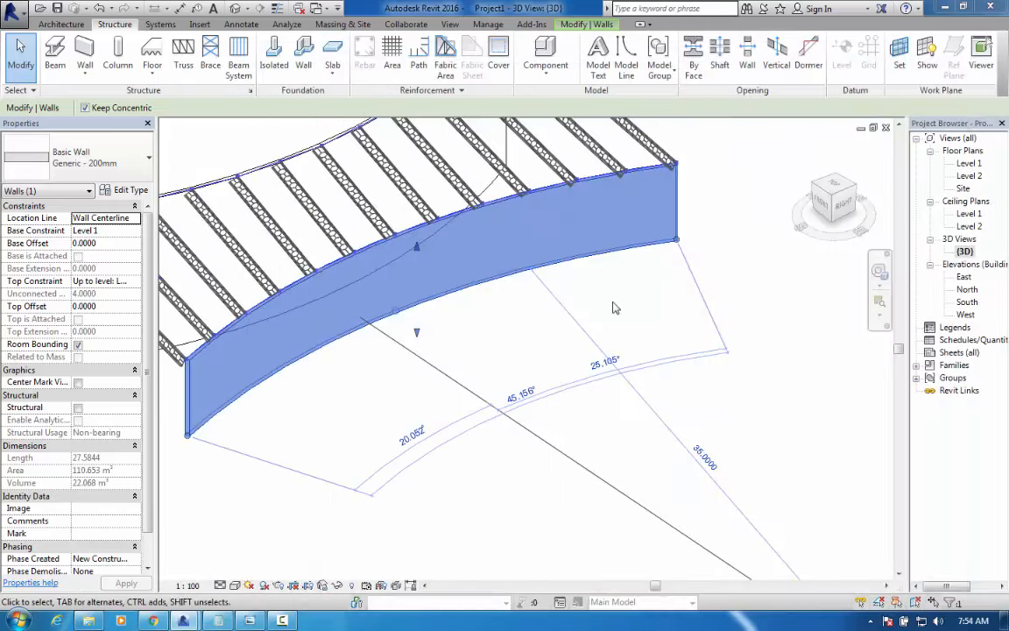
middle_click_drag(536, 378, 635, 428)
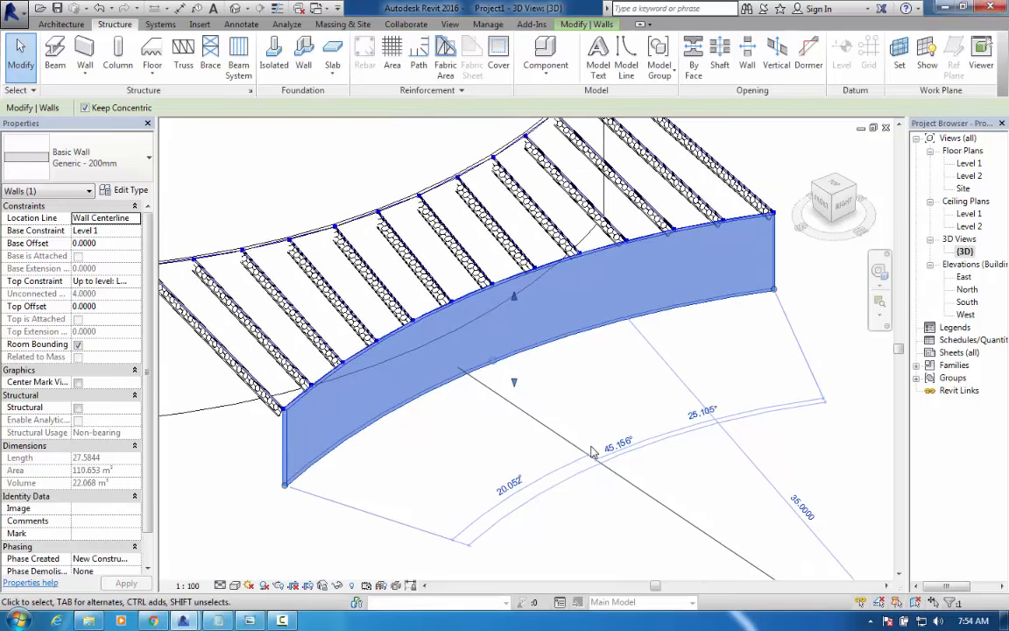
scroll(593, 447, "down", 3)
middle_click_drag(517, 450, 443, 422, "shift")
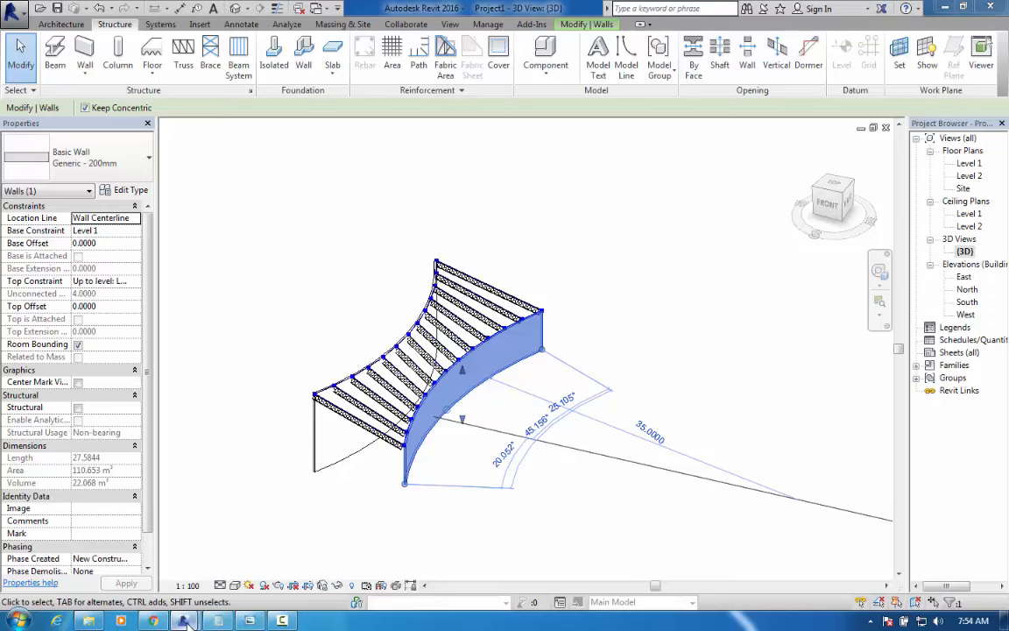
Switch to Dynamo and review the two List.Join nodes feeding Line.ByStartPointEndPoint
mouse_move(186, 622)
left_click(257, 539)
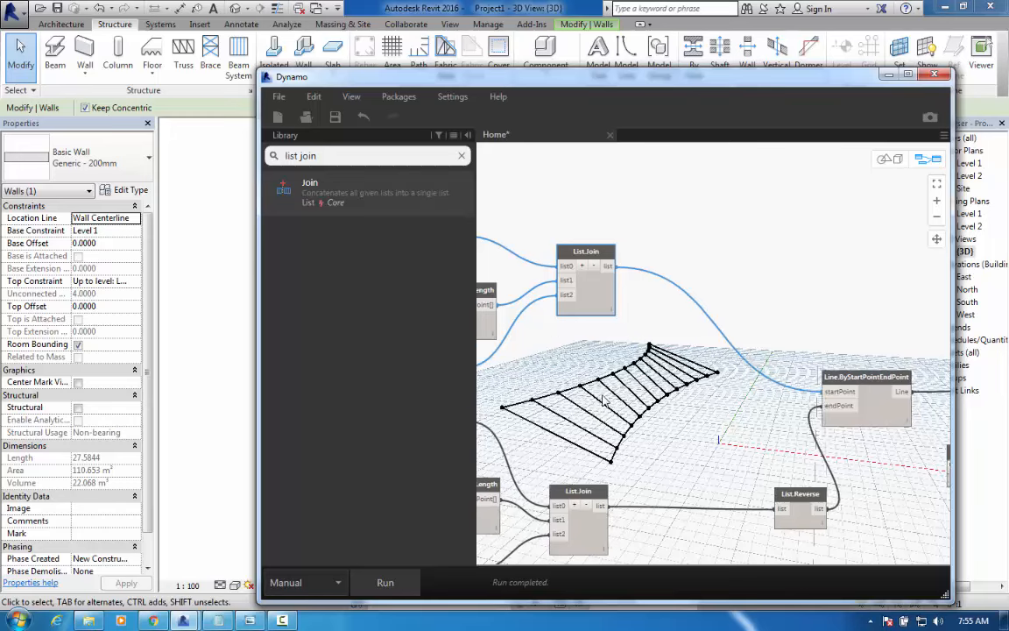
middle_click_drag(603, 397, 655, 417)
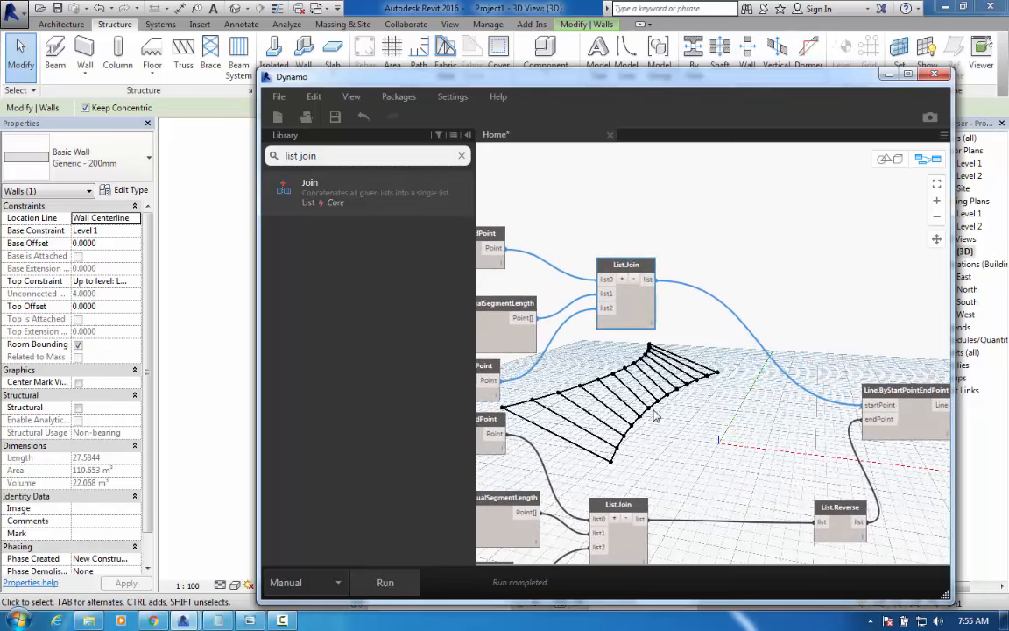